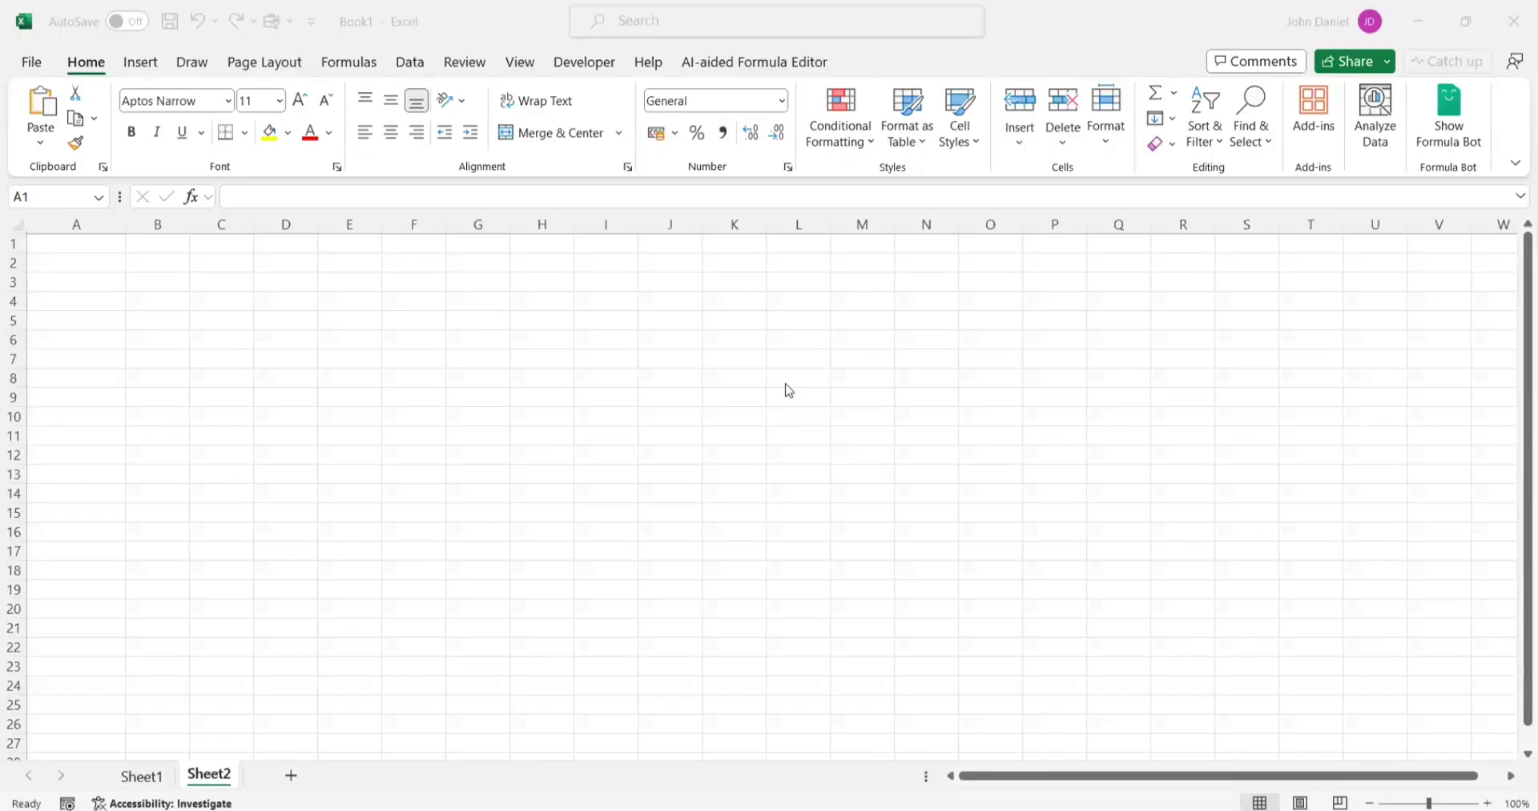
Enter the headings Miles in A1 and KM in B1, widening column B
left_click(112, 247)
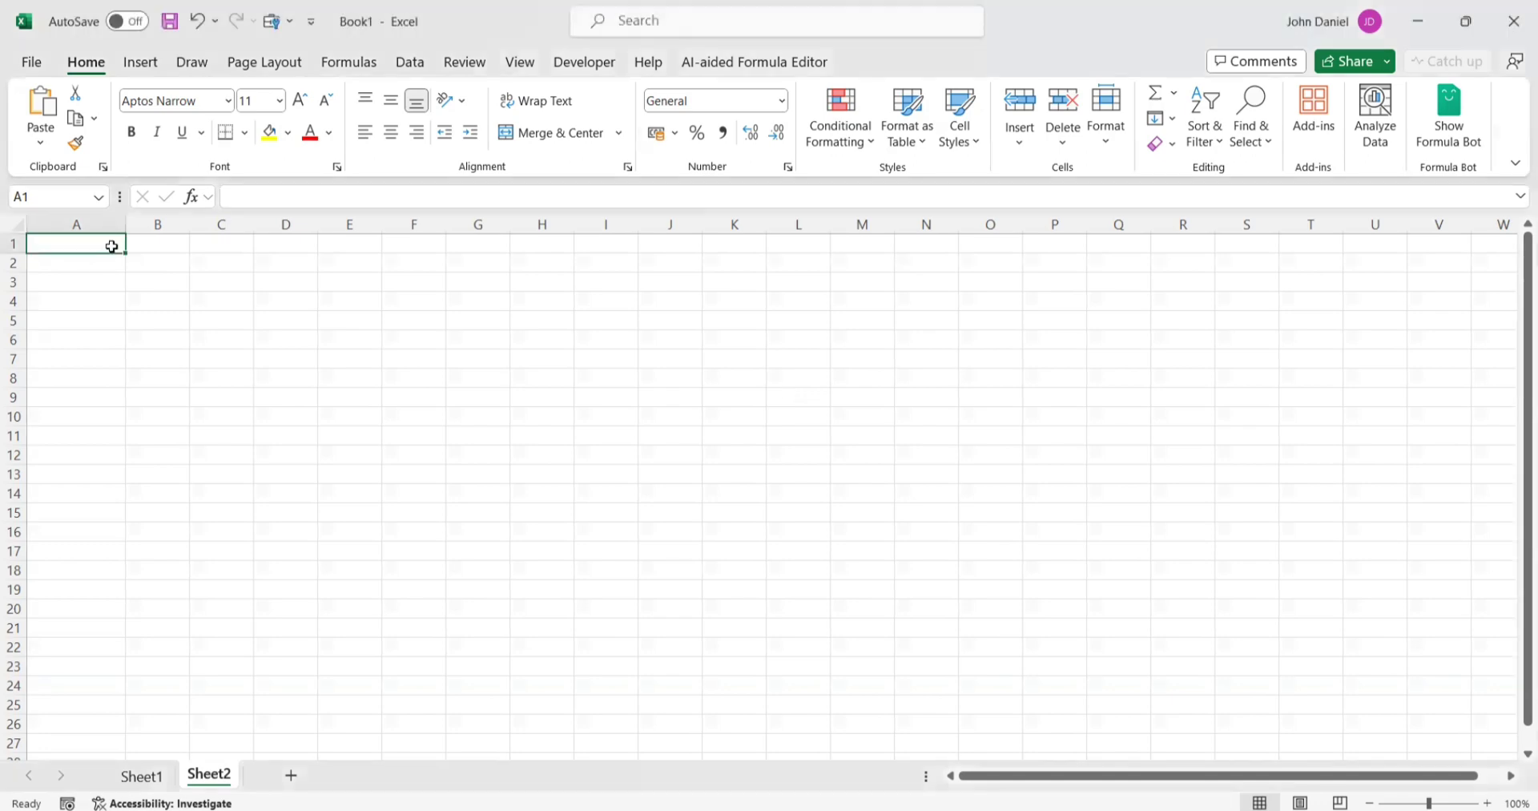
type("Miles")
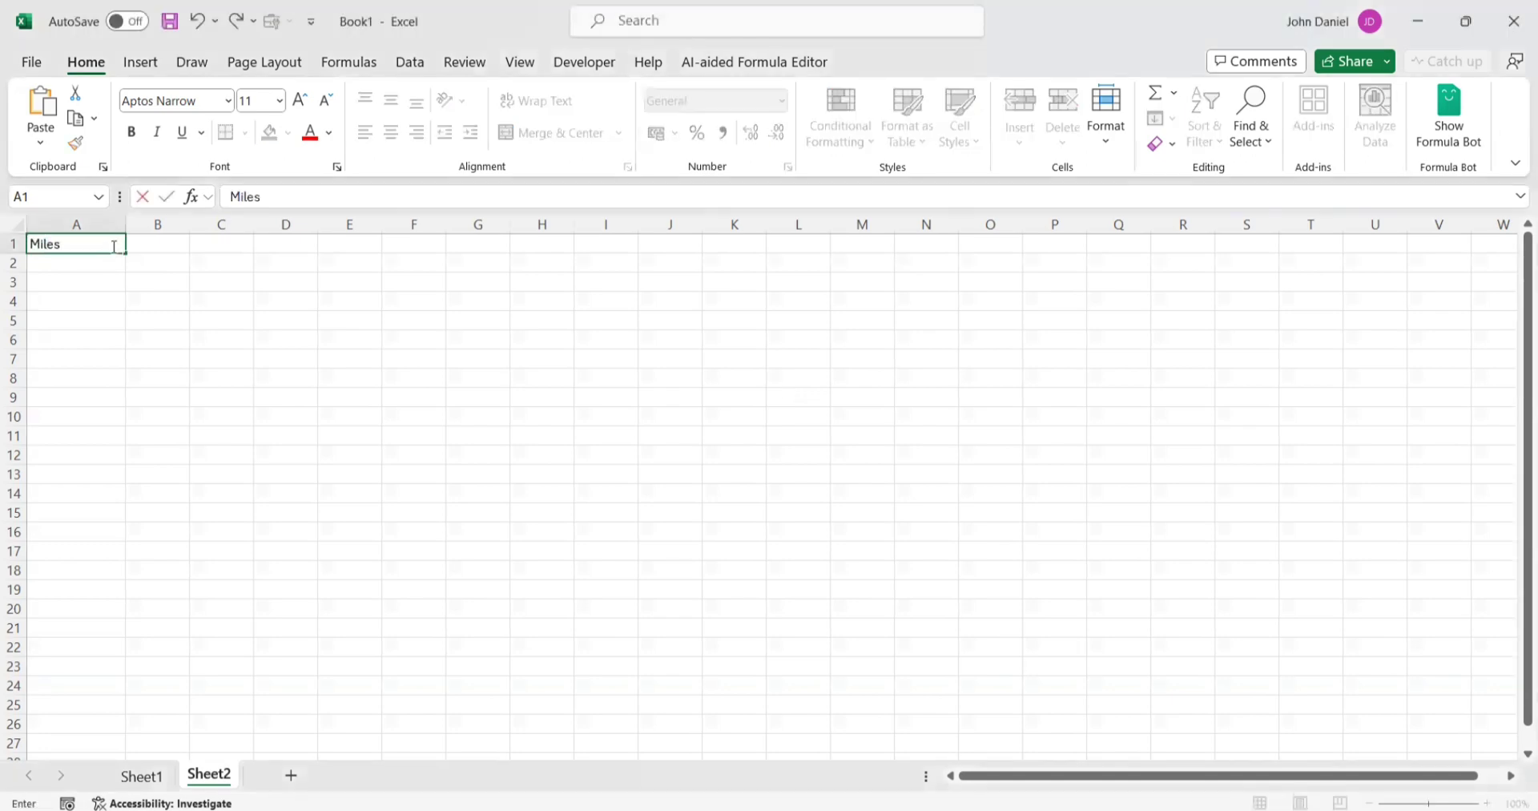
left_click(158, 243)
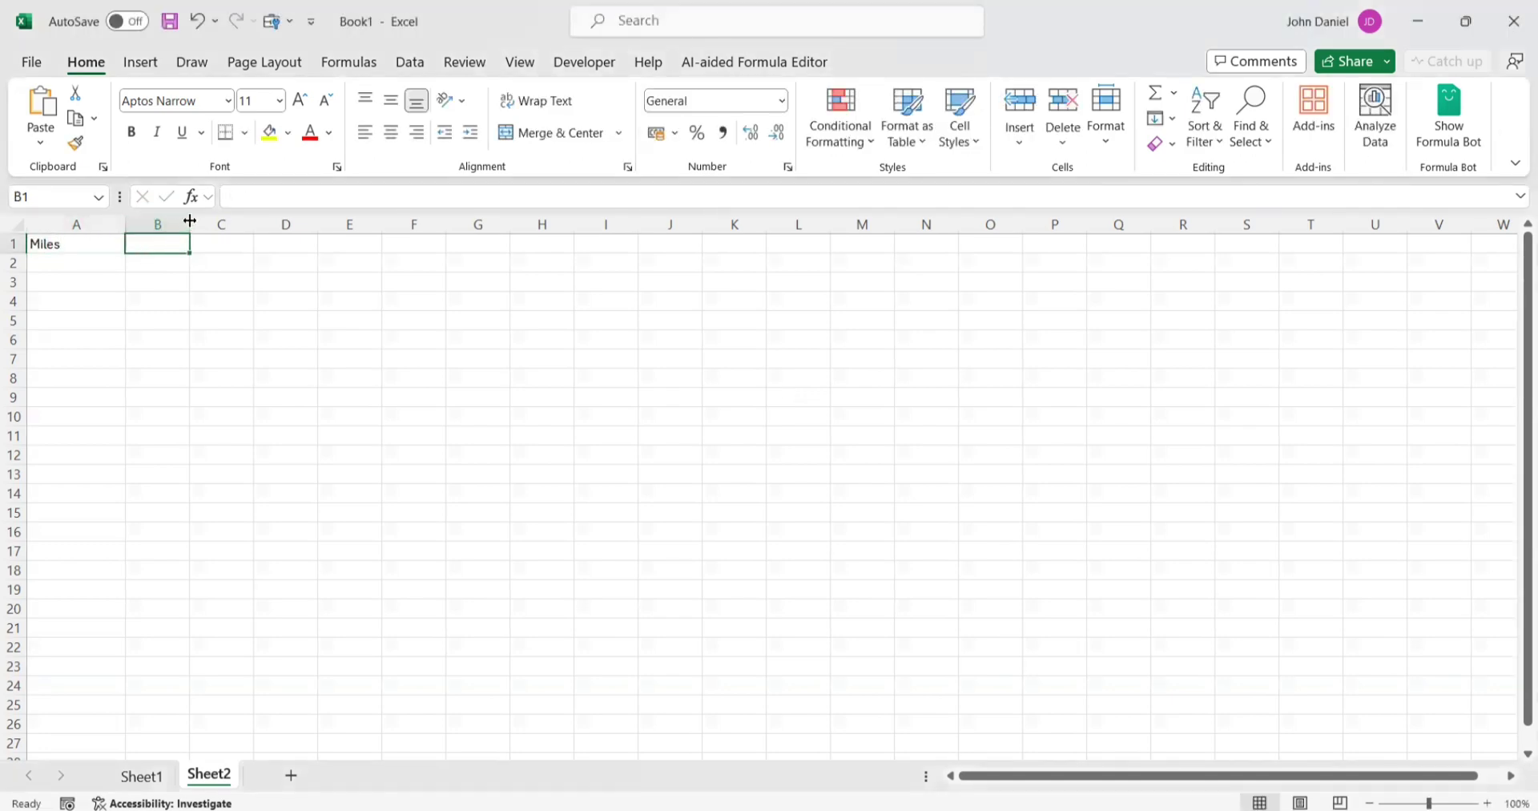
left_click_drag(190, 224, 231, 224)
double_click(197, 243)
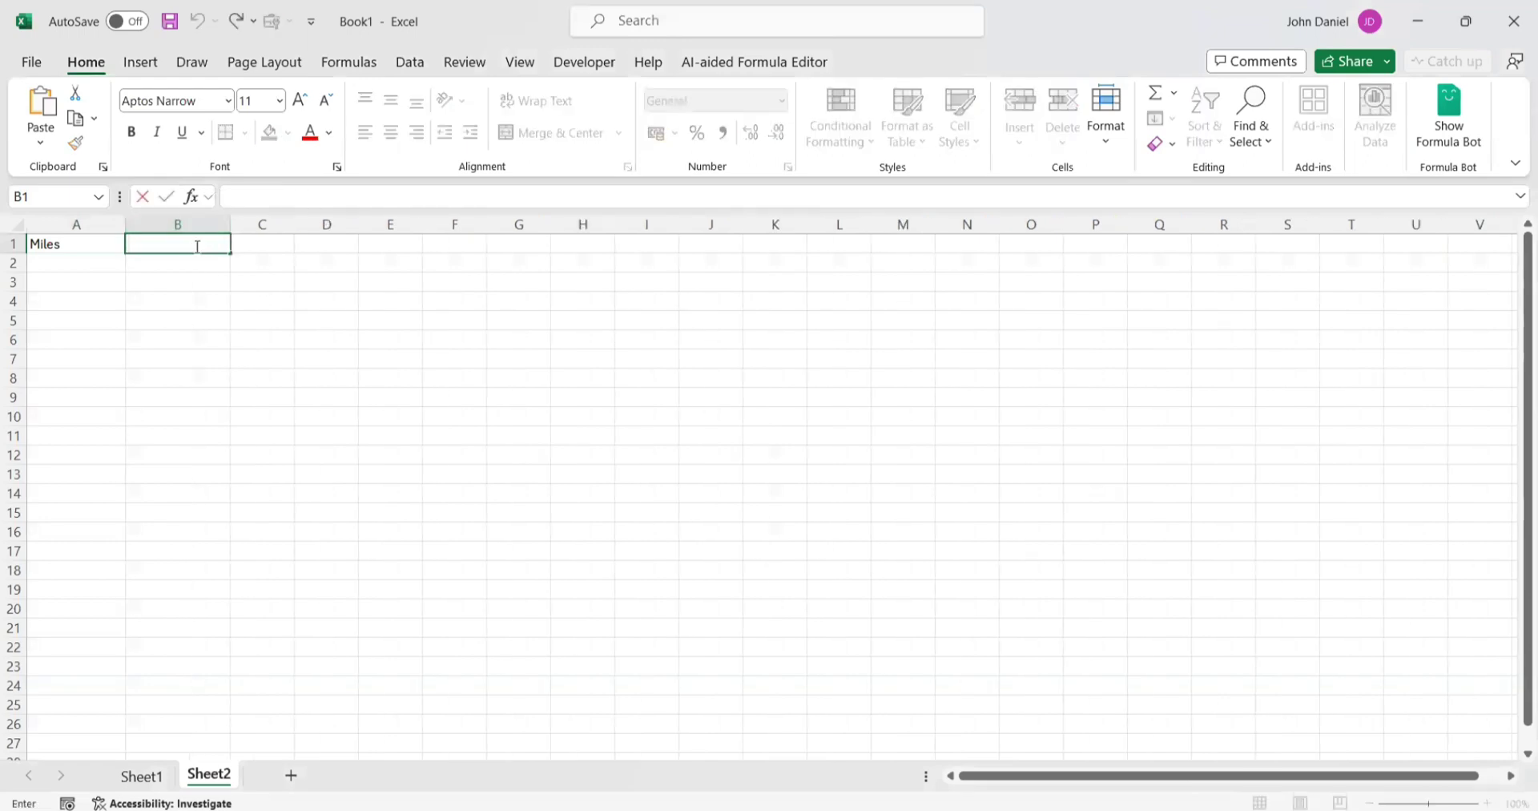
type("KM")
Enter the mileages 158, 128, 60 and 1 in A2:A5
left_click(91, 261)
type("158")
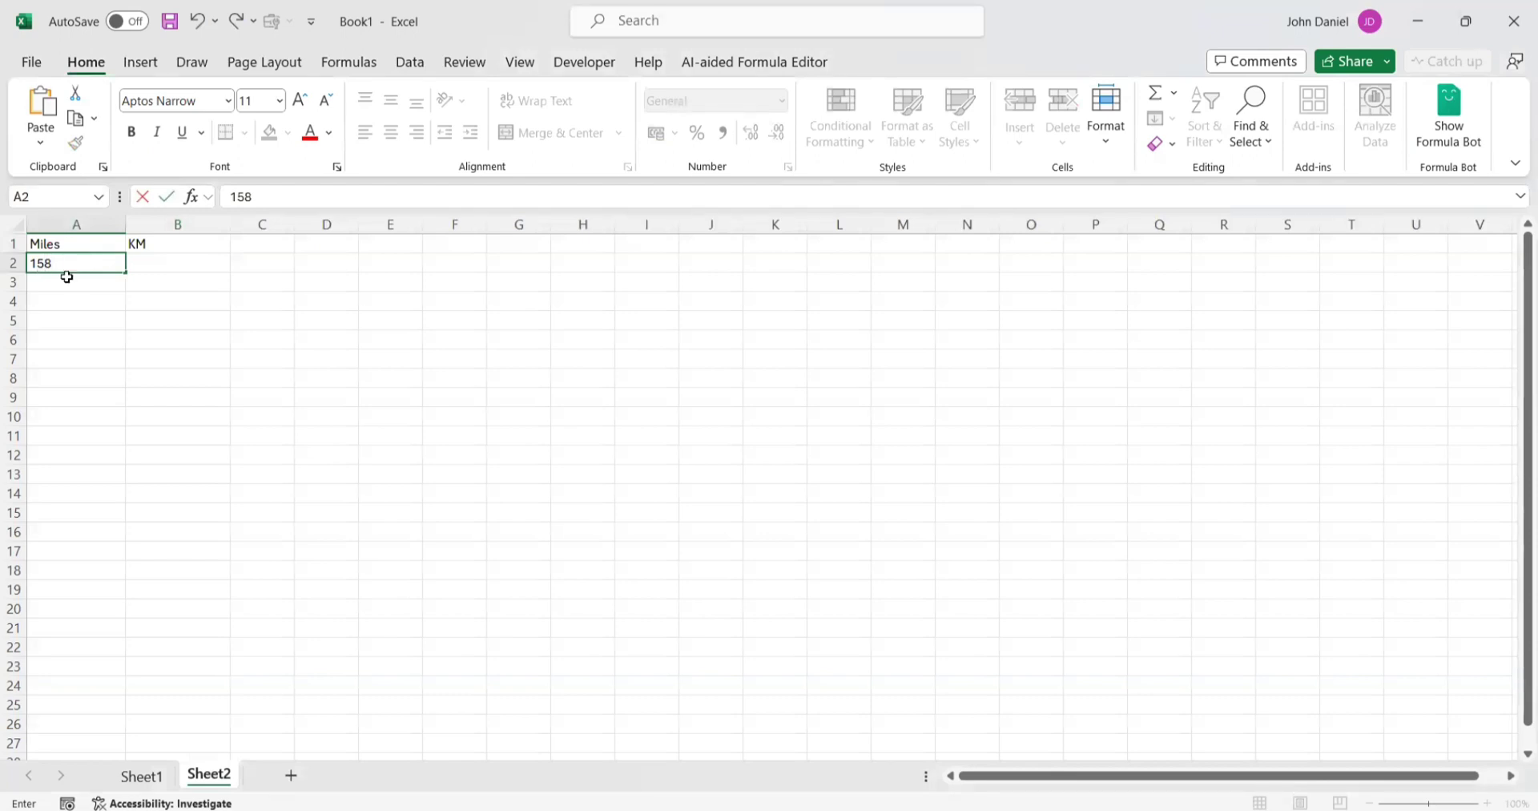
key("Return")
type("128")
left_click(84, 303)
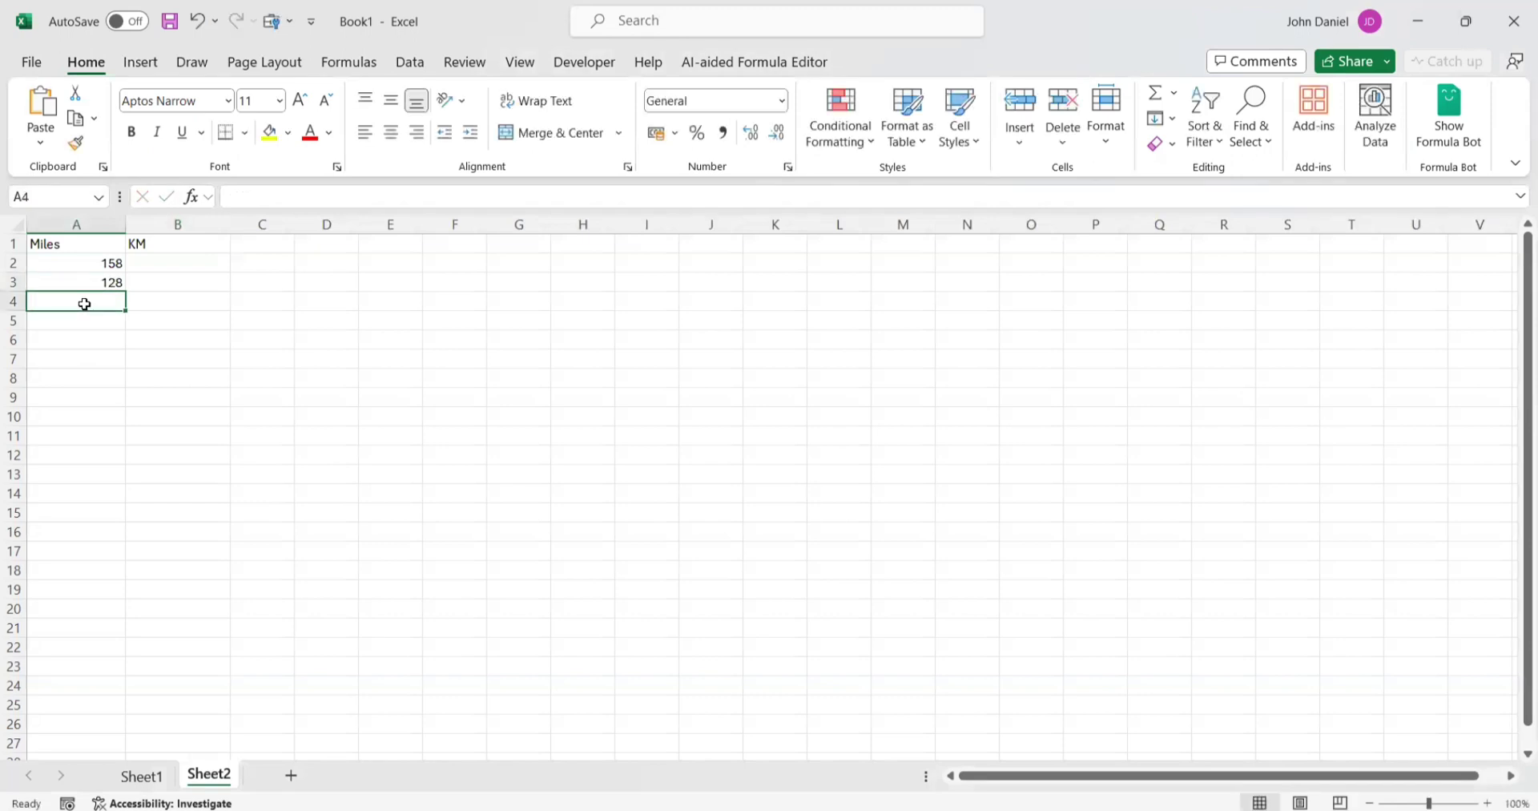
type("60")
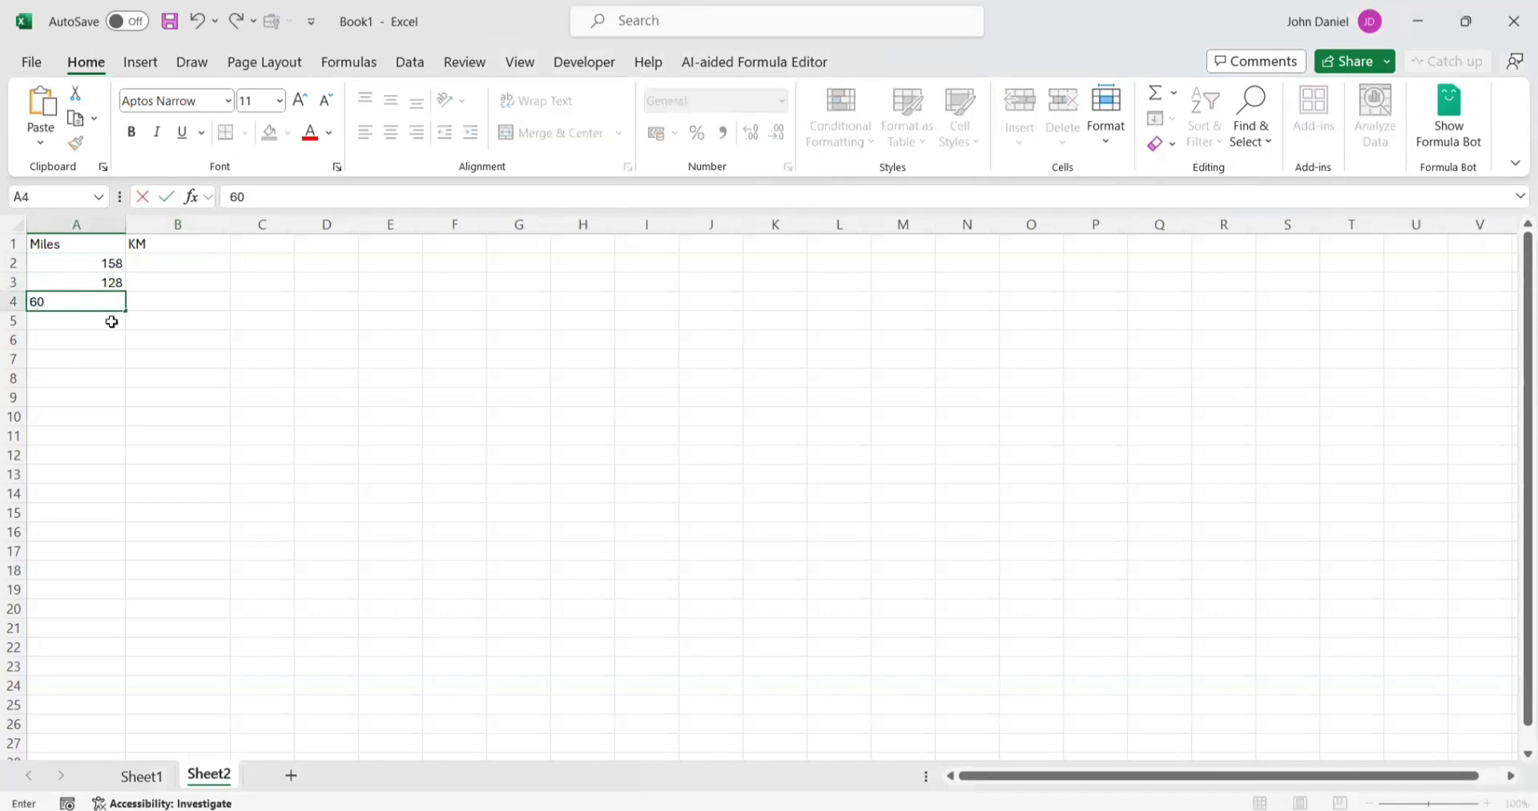
left_click(112, 323)
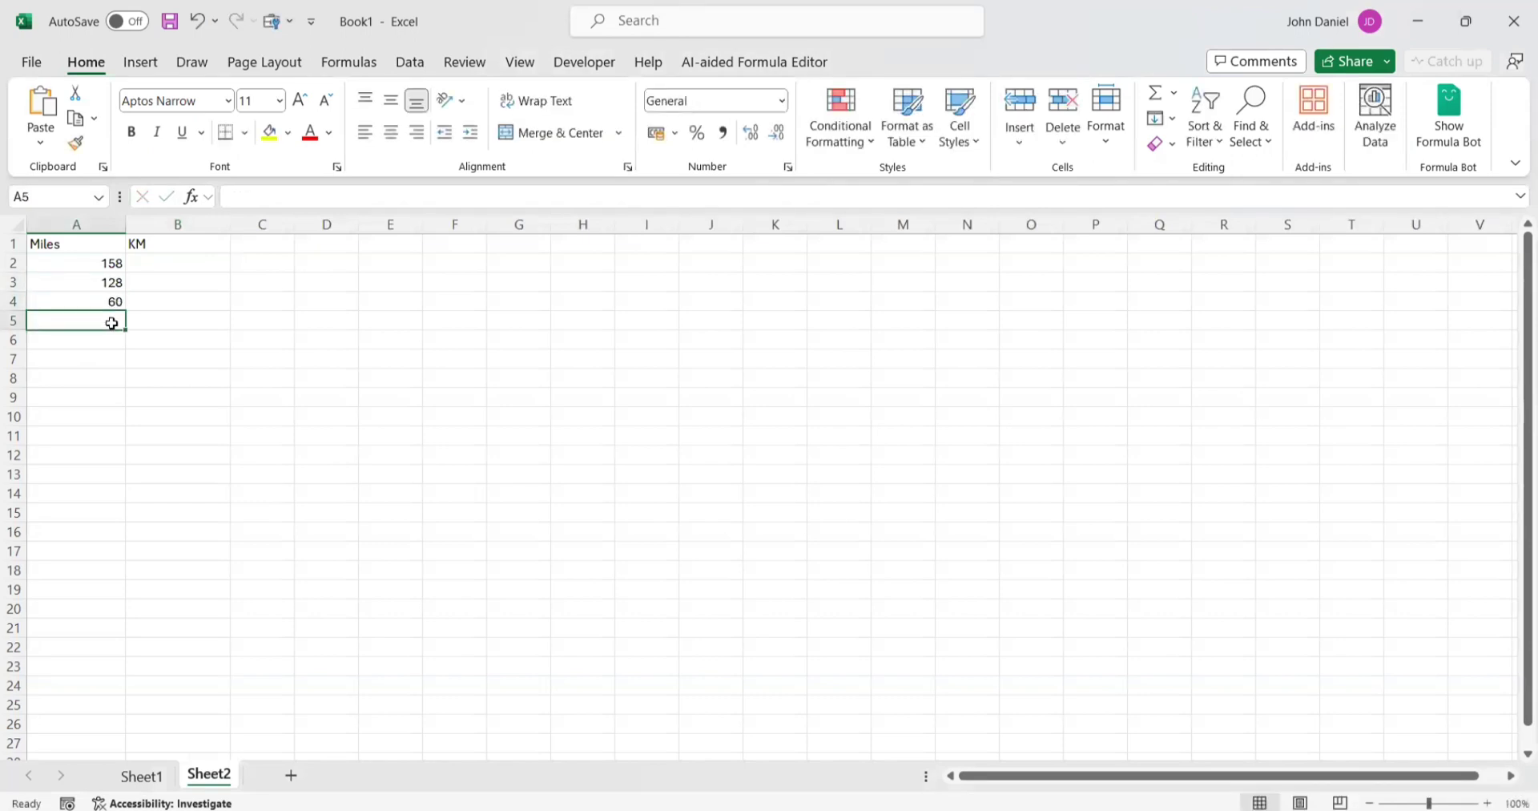
type("1")
left_click(165, 373)
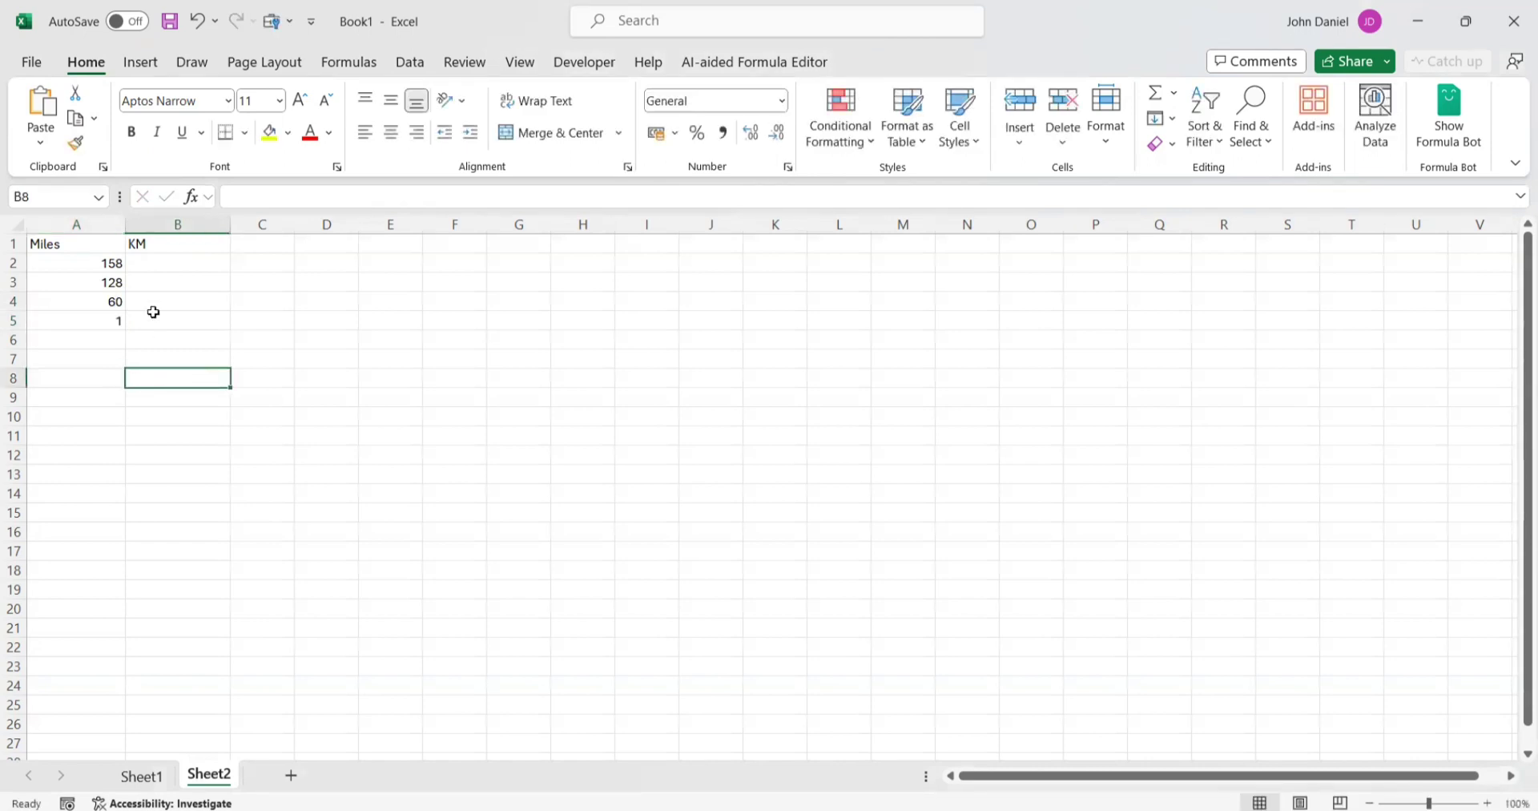
left_click(161, 263)
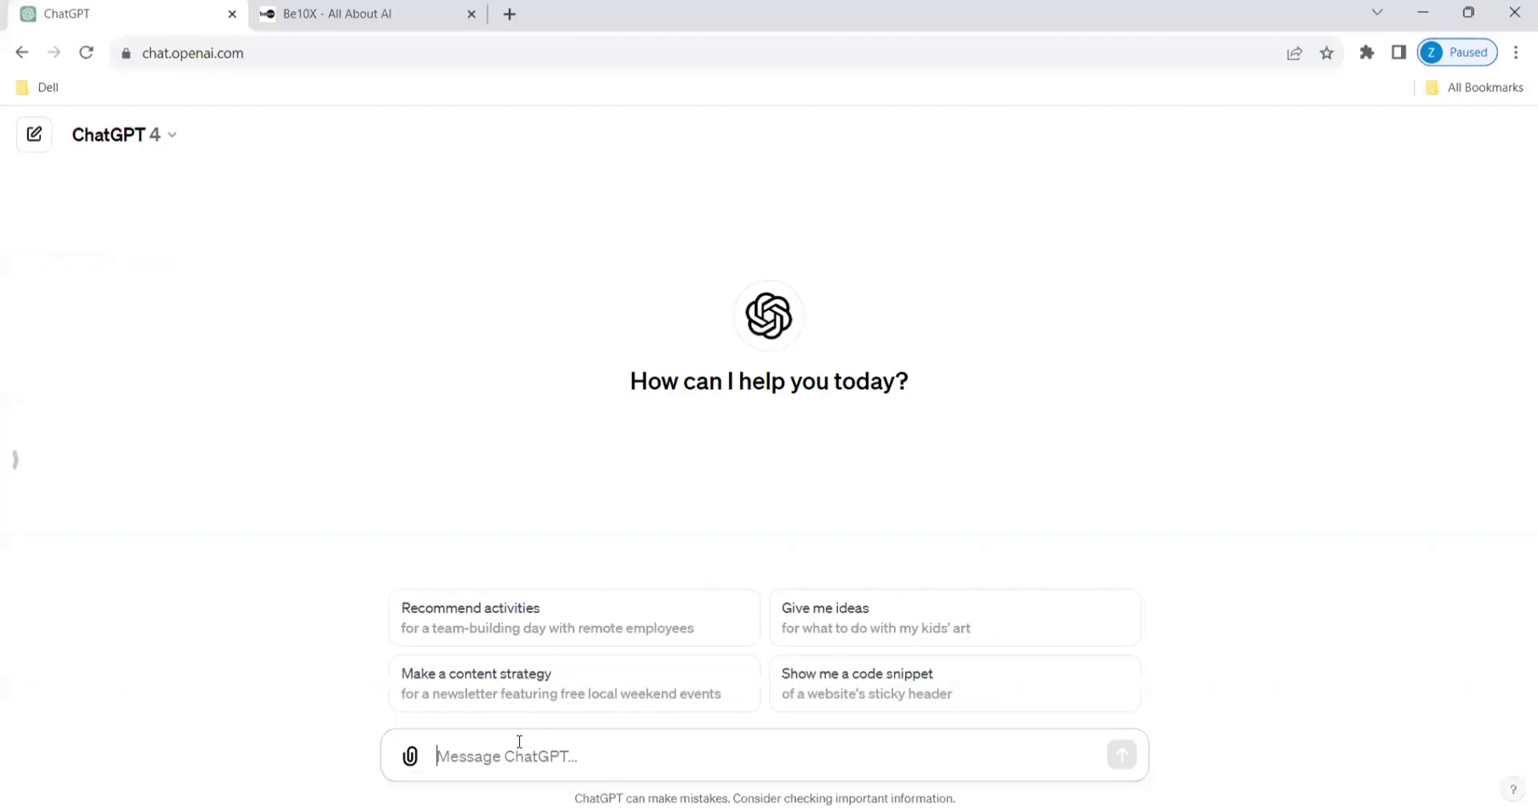
Ask ChatGPT 'use excel convert function to convert miles to kilometers'
type("use")
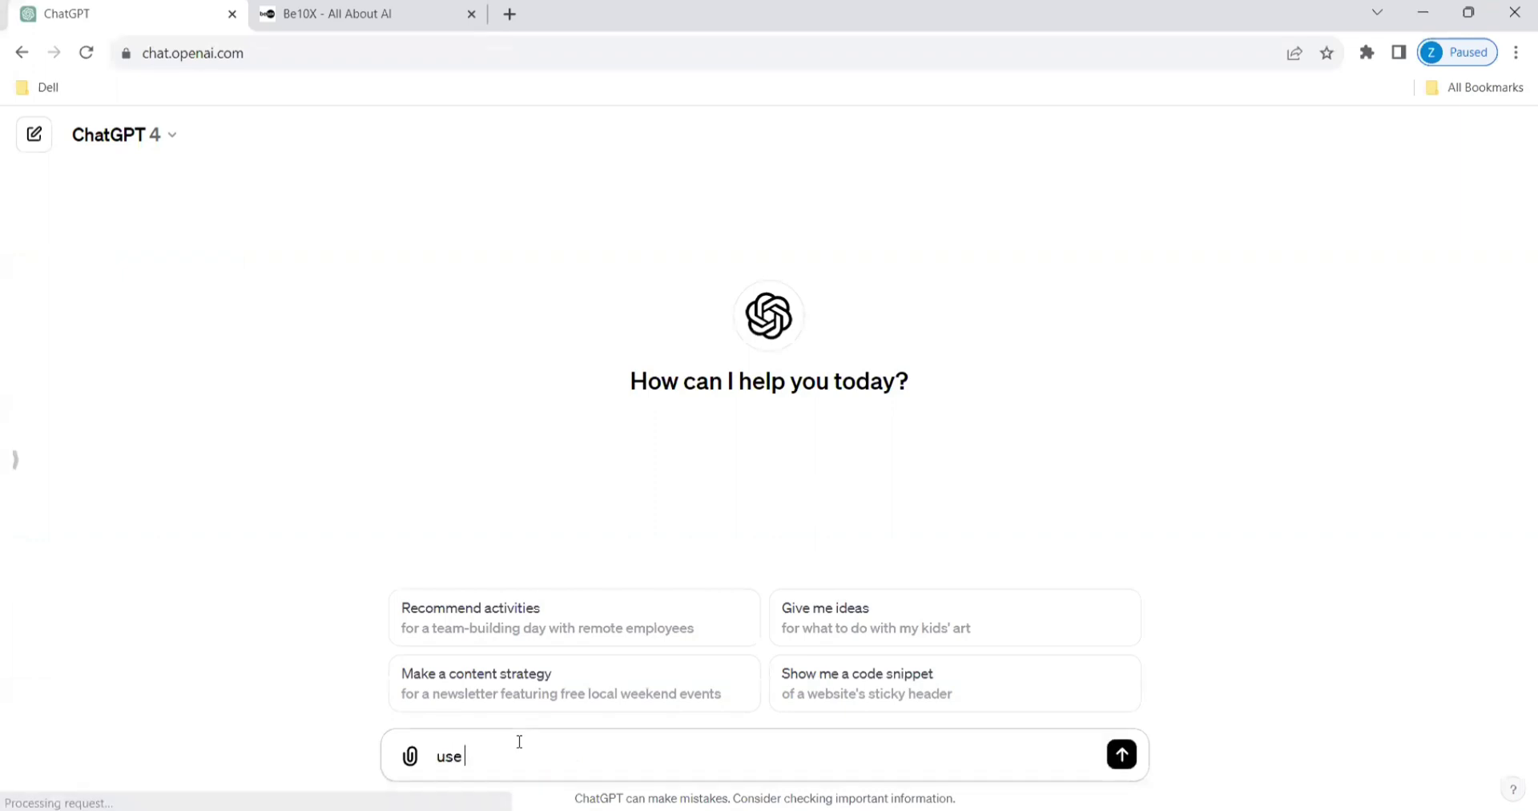
type(" excel convert function to con")
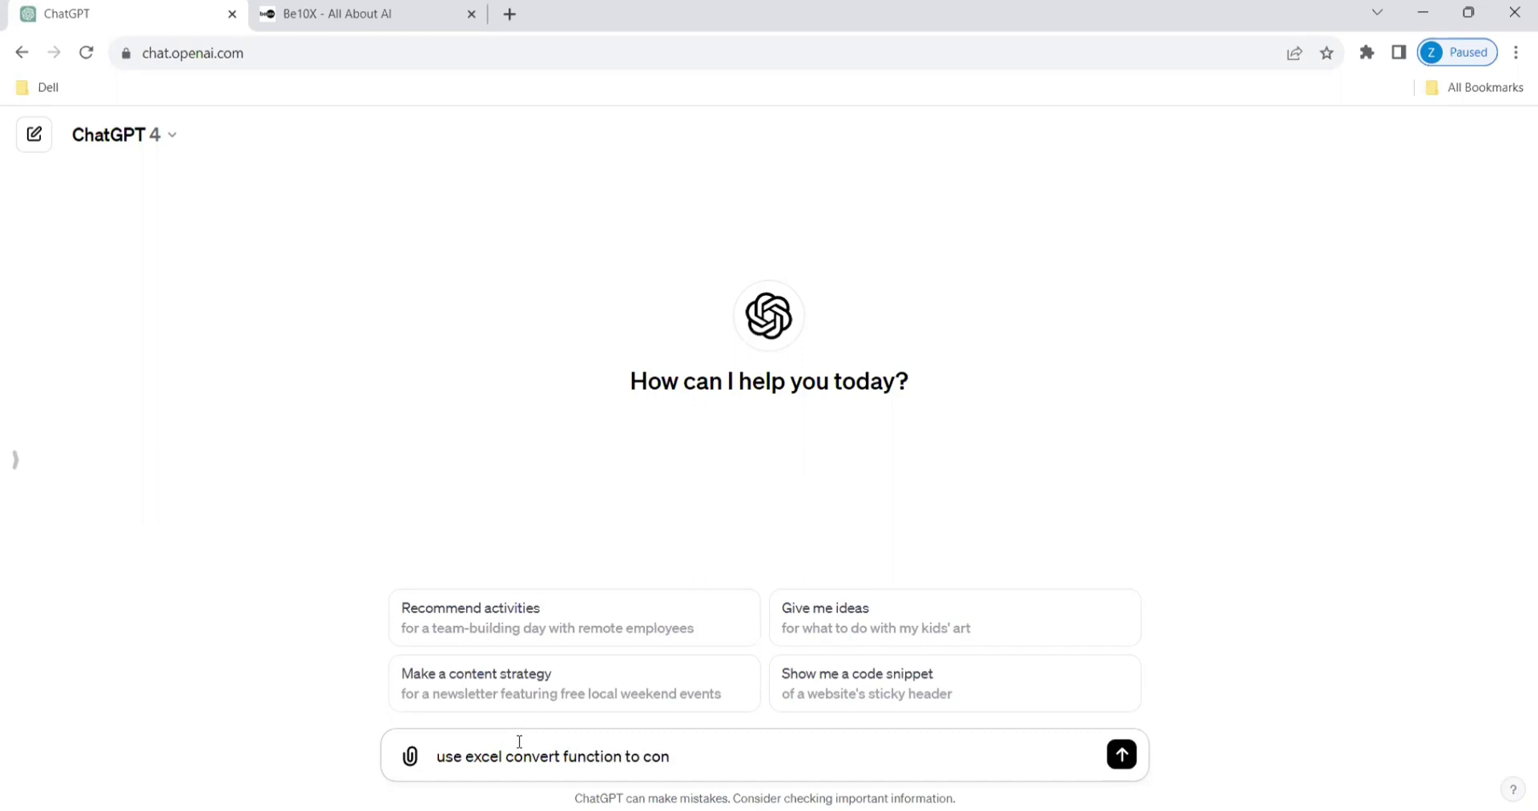
type("vert miles to kilometers")
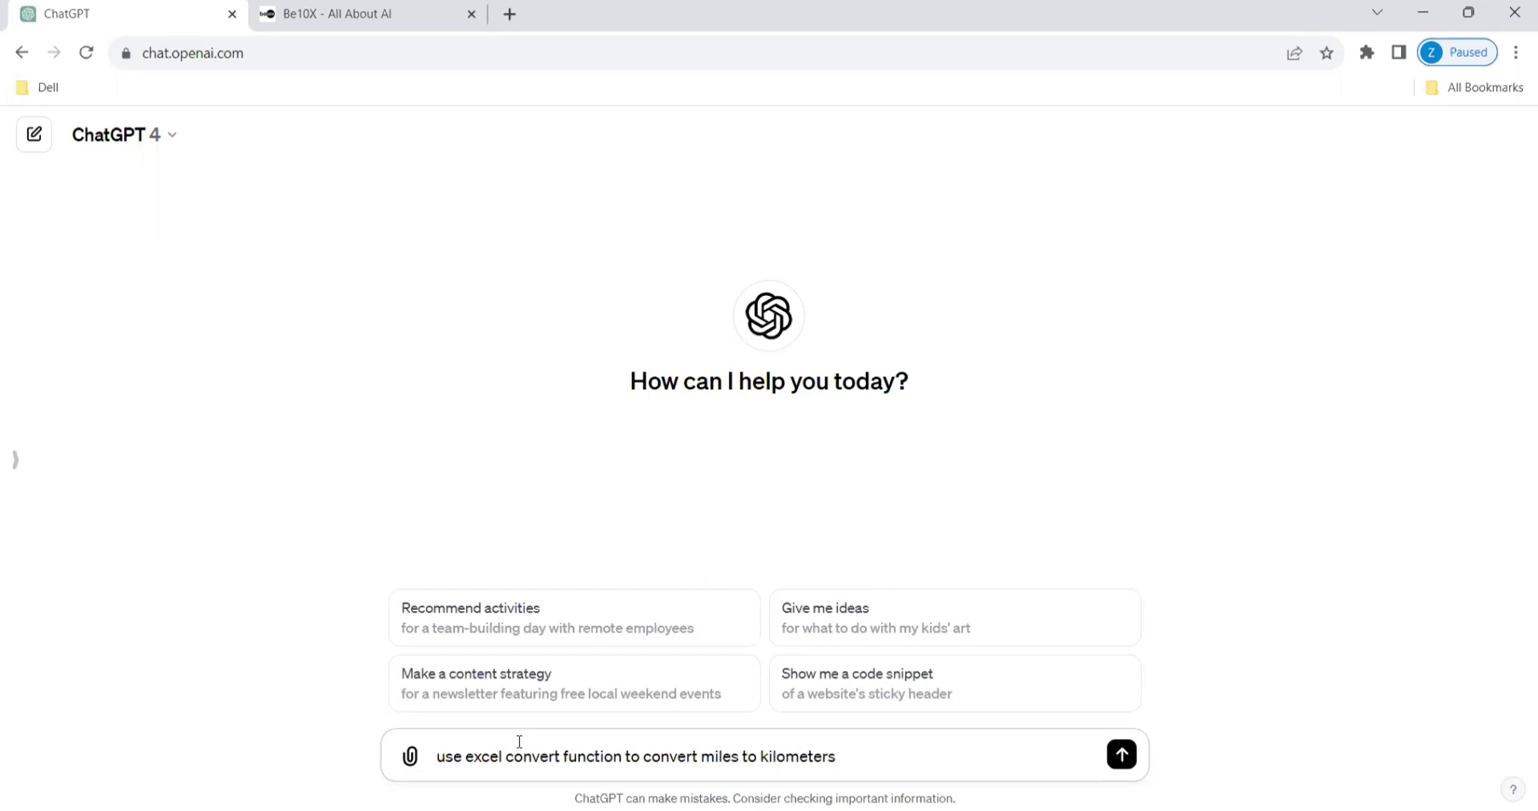
key("Return")
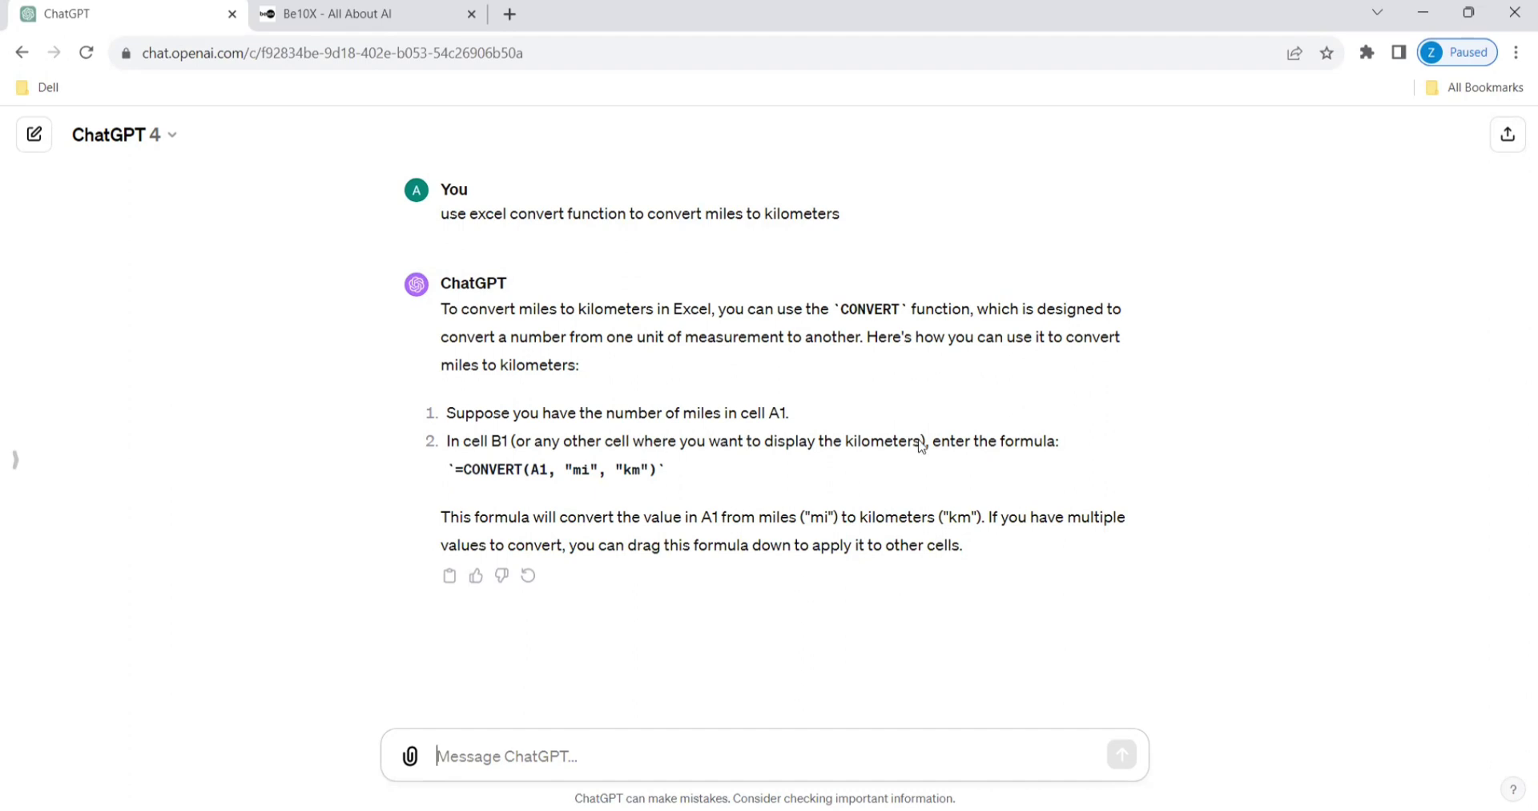
Copy ChatGPT's =CONVERT(A1, "mi", "km") formula and paste it into B2
key("alt+Tab")
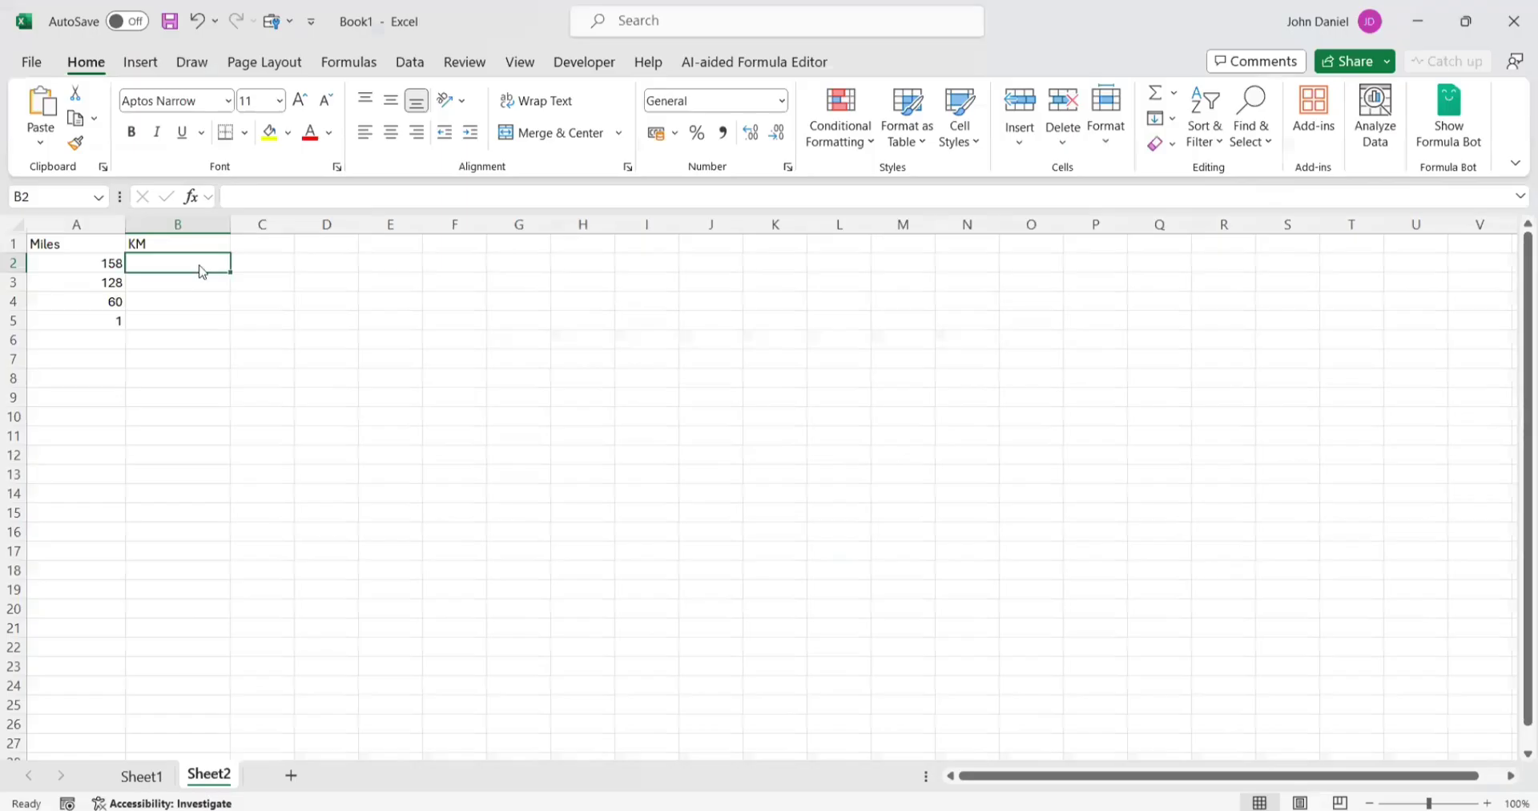
key("alt+Tab")
left_click_drag(455, 469, 658, 469)
key("ctrl+c")
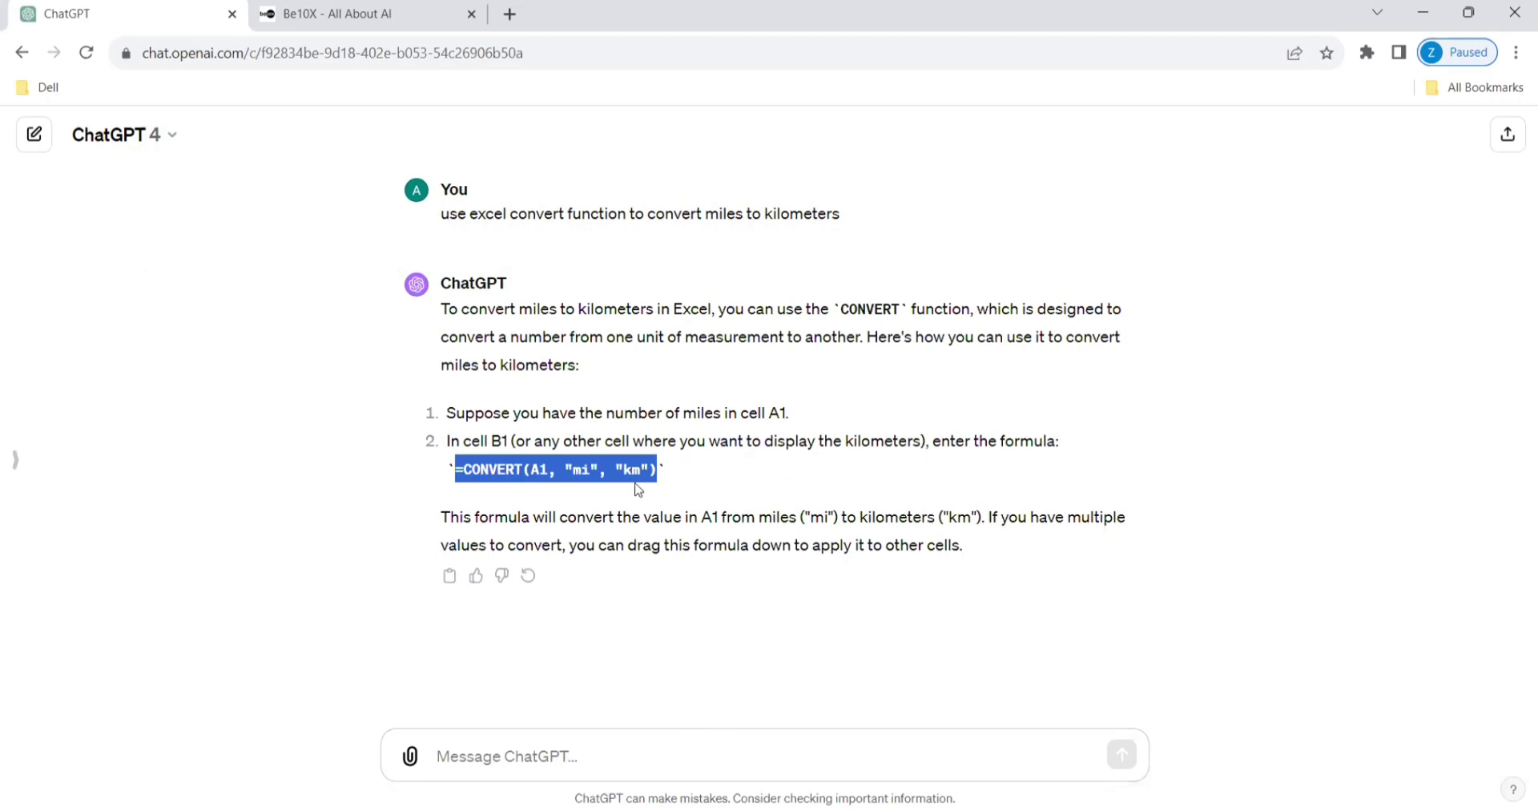
key("alt+Tab")
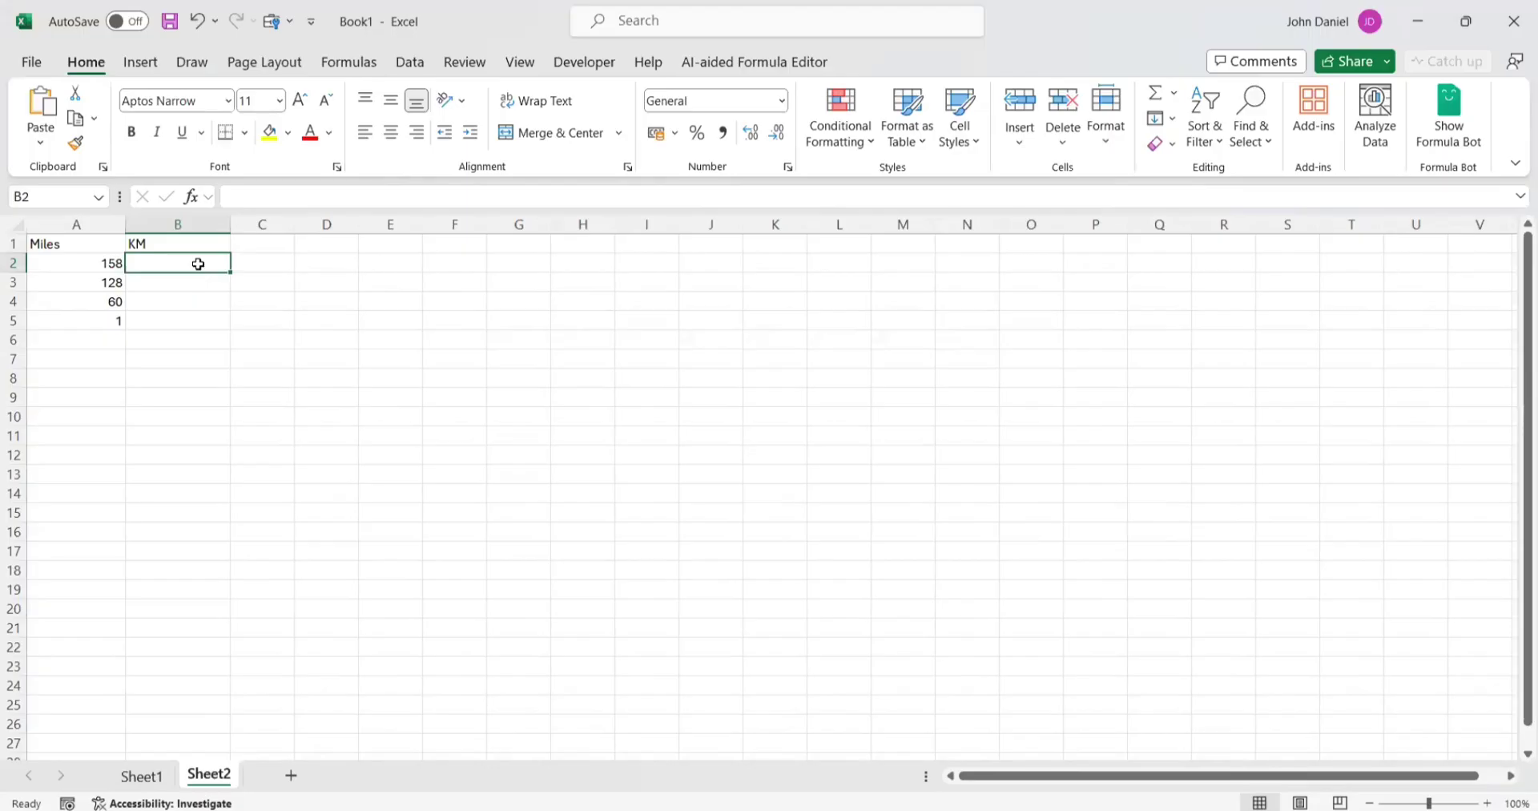
left_click(285, 199)
key("ctrl+v")
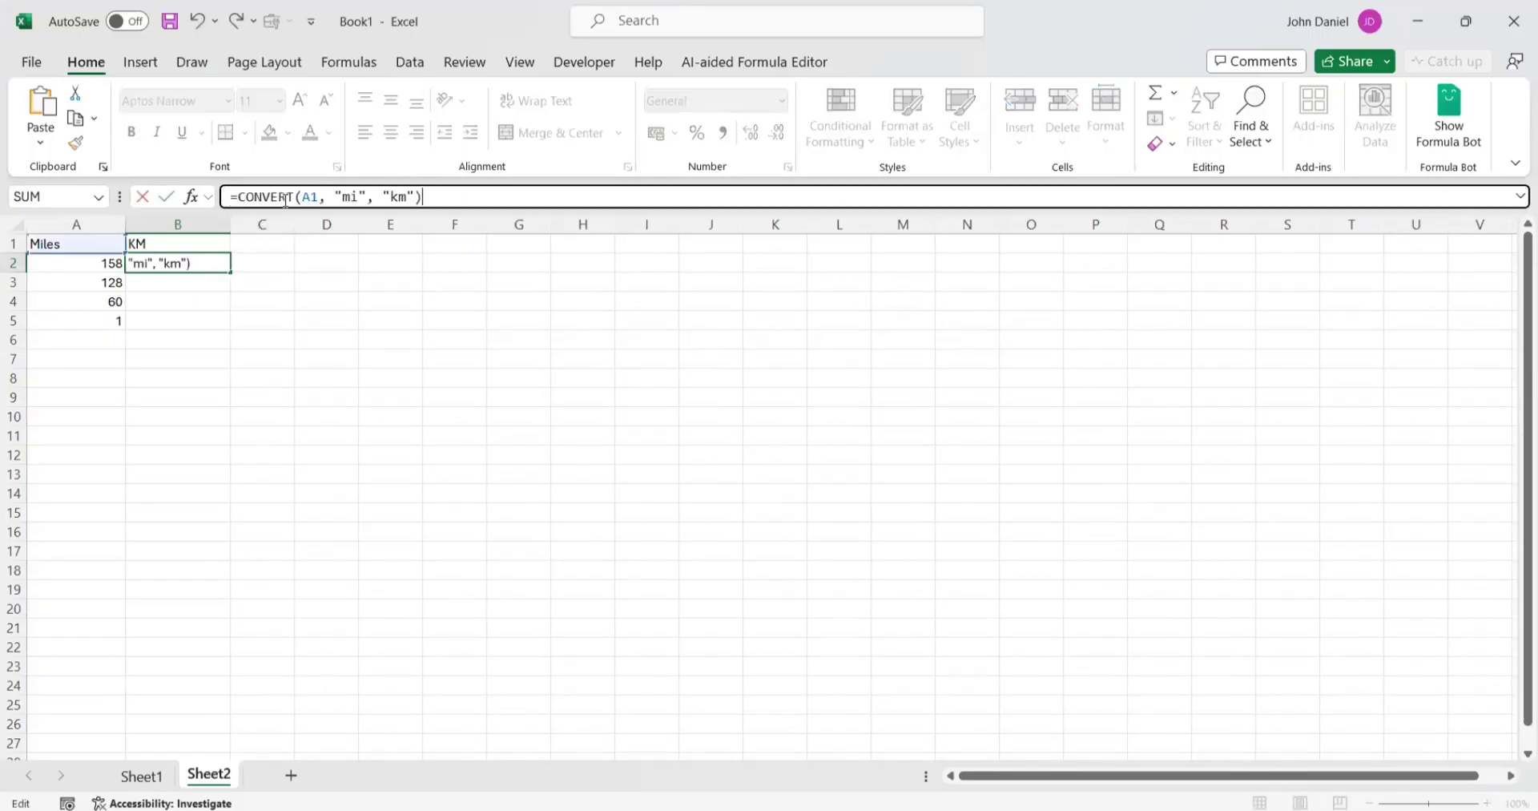
key("Return")
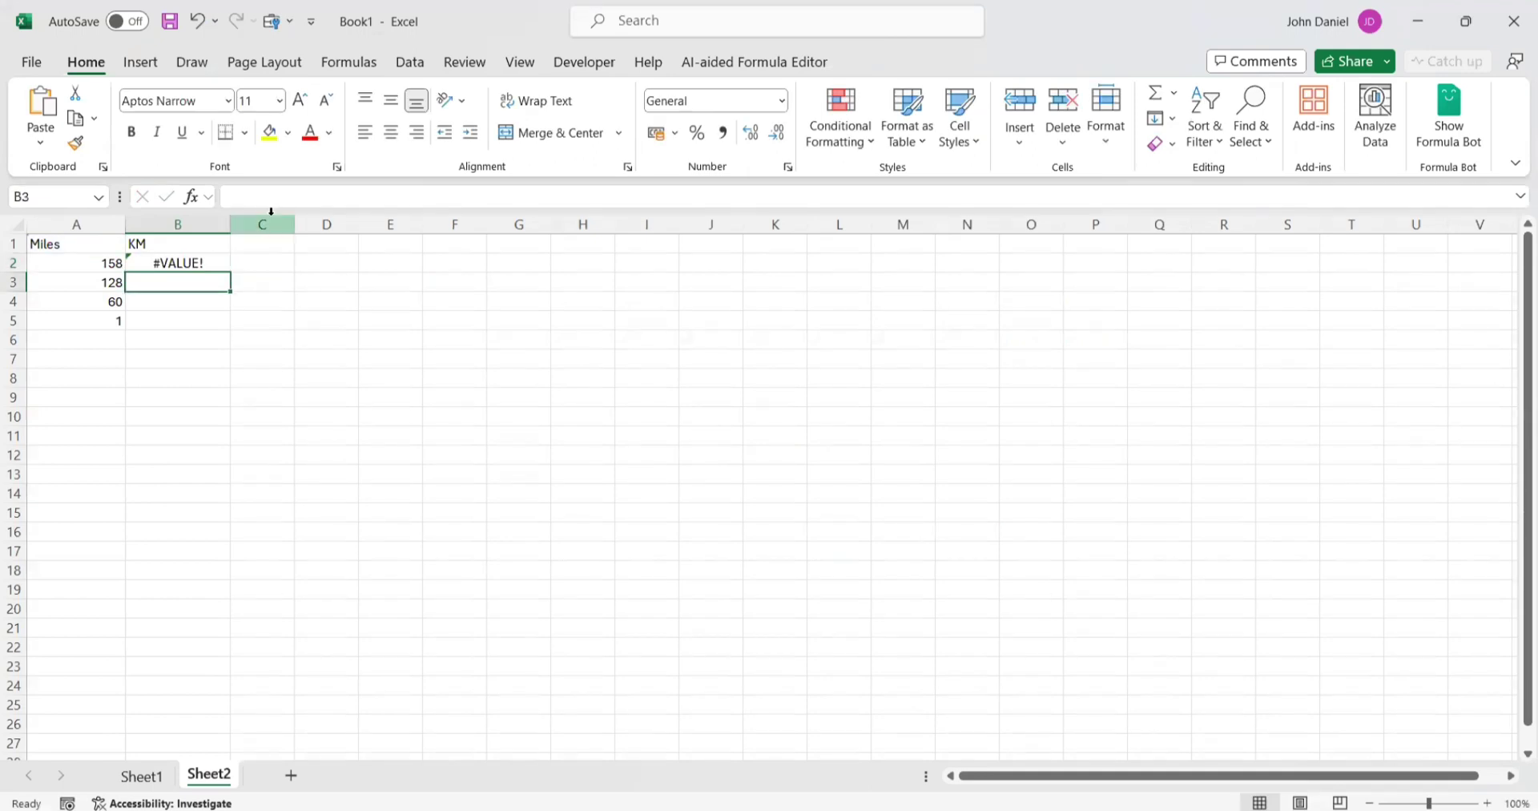
Check B2's #VALUE! result against the contents of A1, A2 and A5
left_click(202, 258)
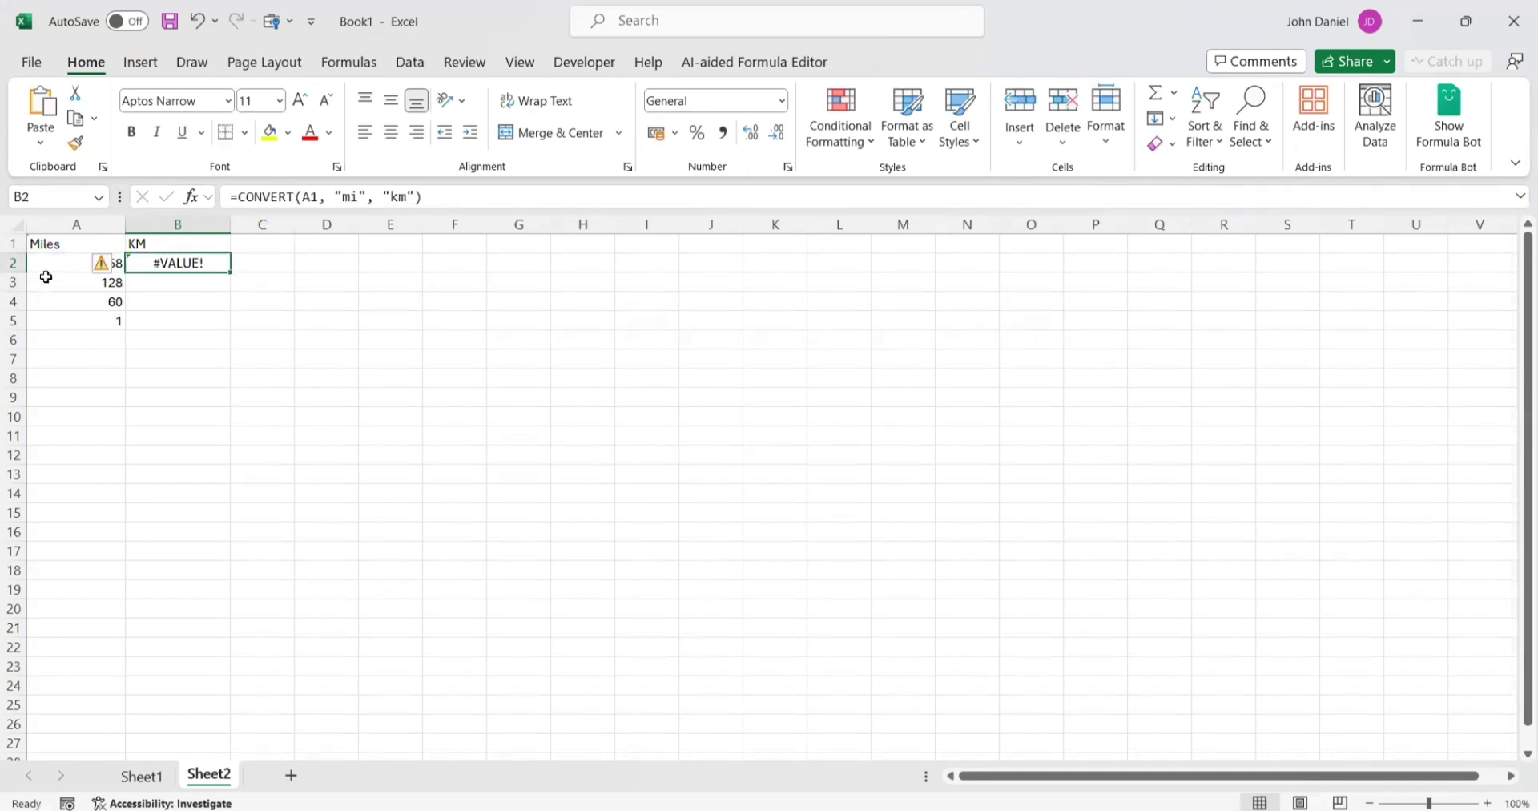
left_click(55, 265)
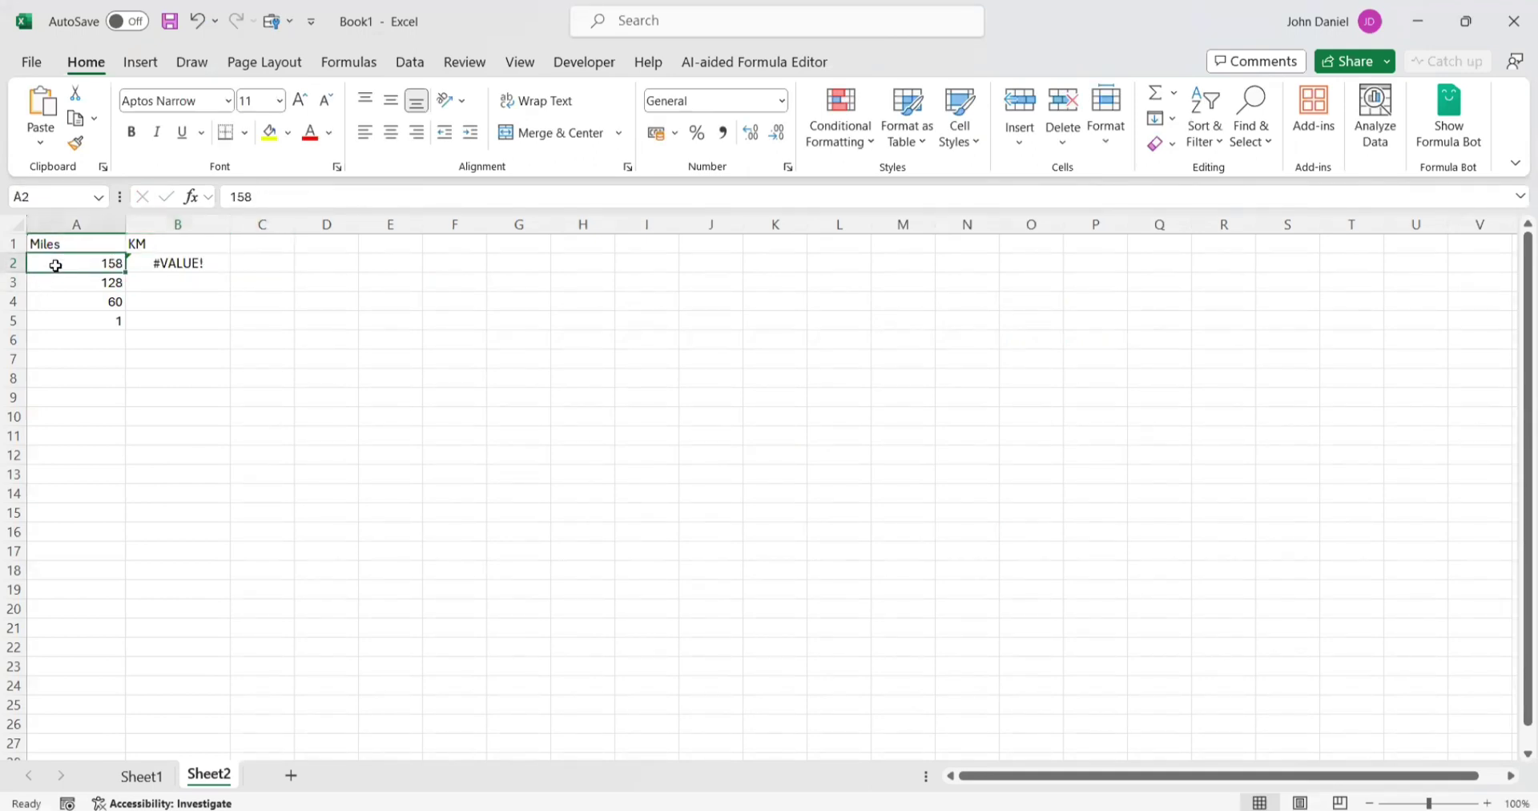
left_click(149, 262)
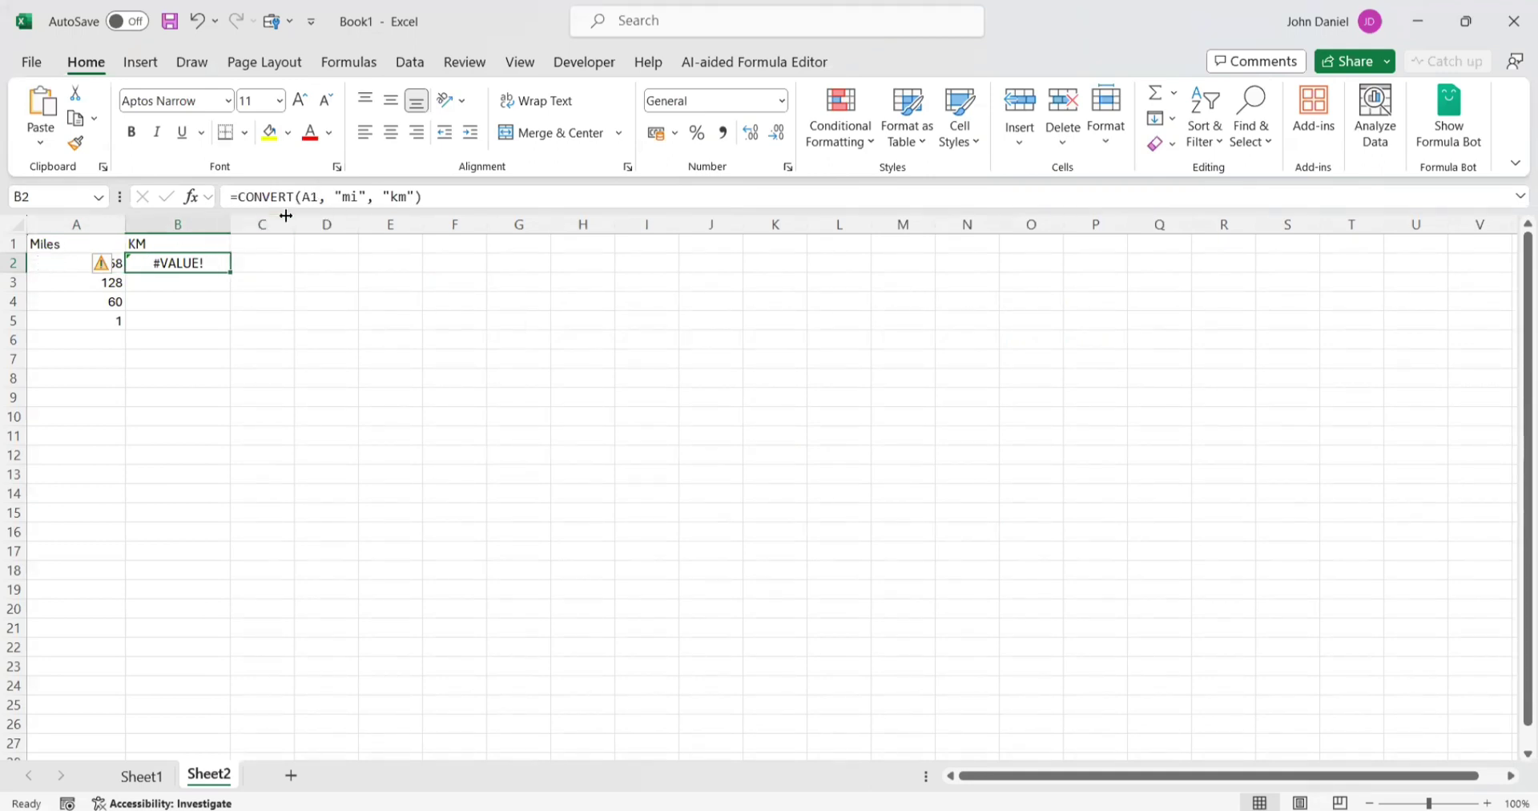
left_click(57, 244)
left_click(71, 264)
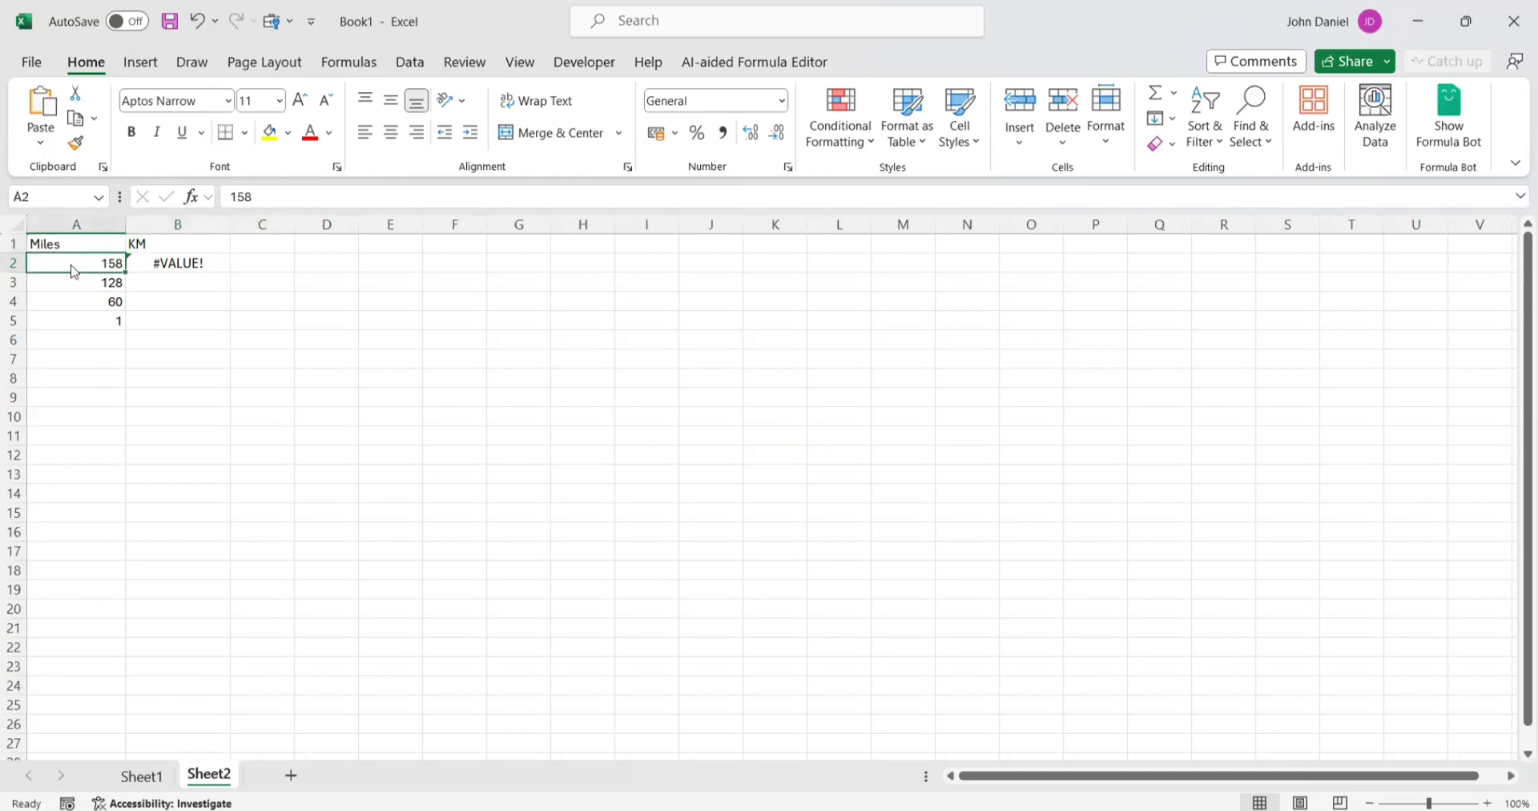
key("alt+Tab")
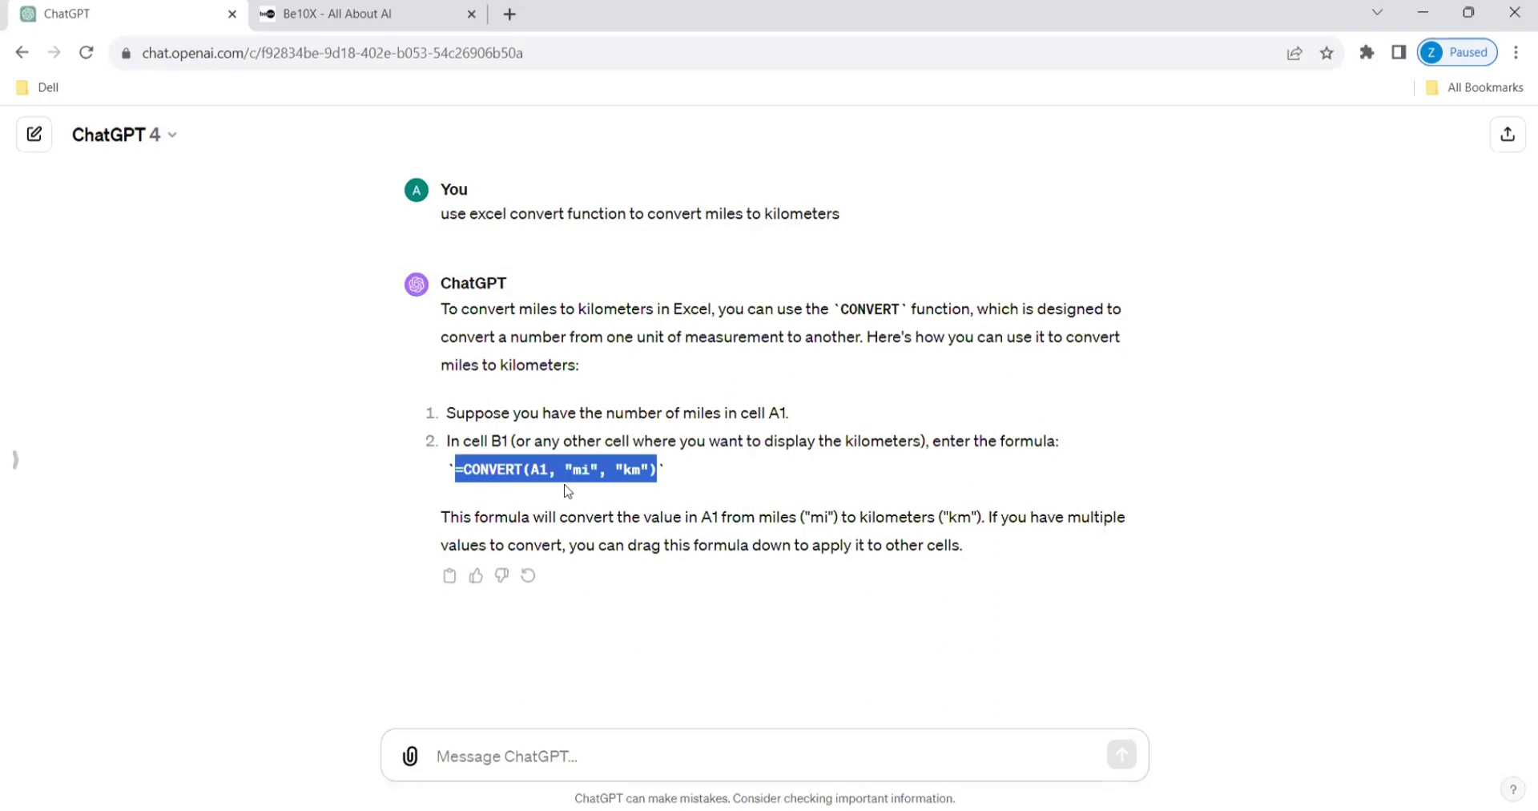
key("alt+Tab")
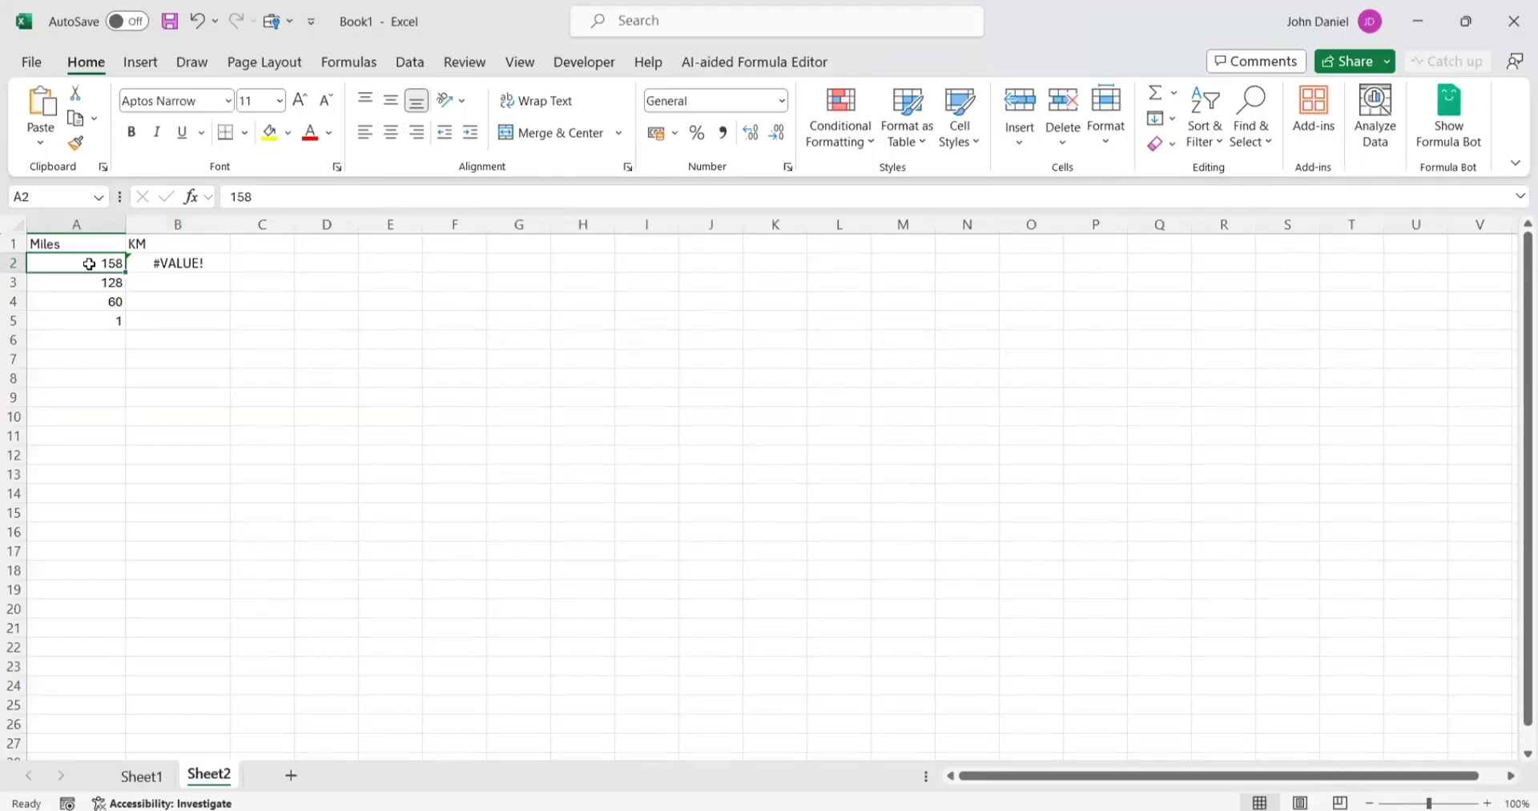
left_click(89, 326)
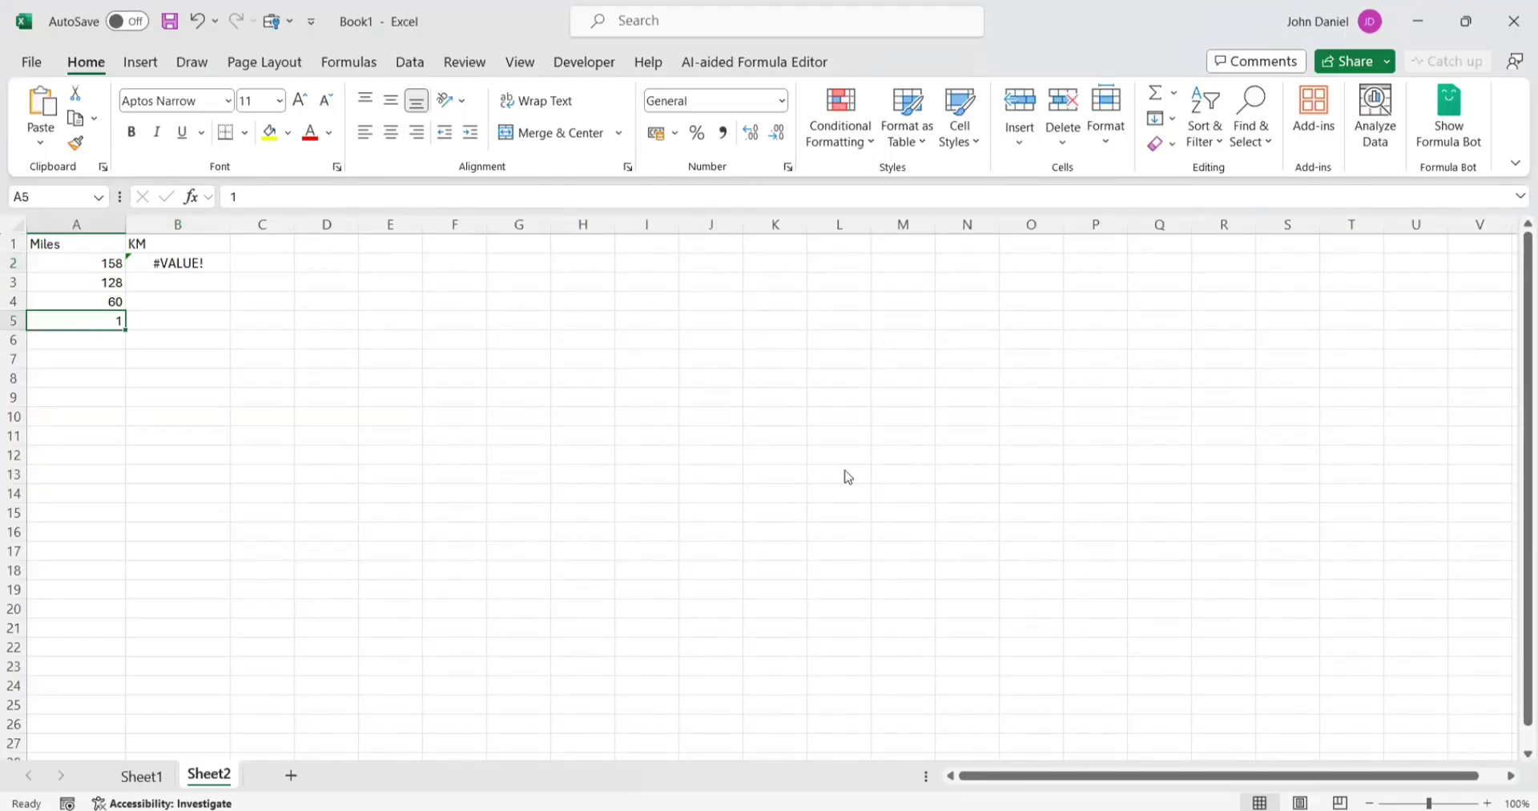
key("alt+Tab")
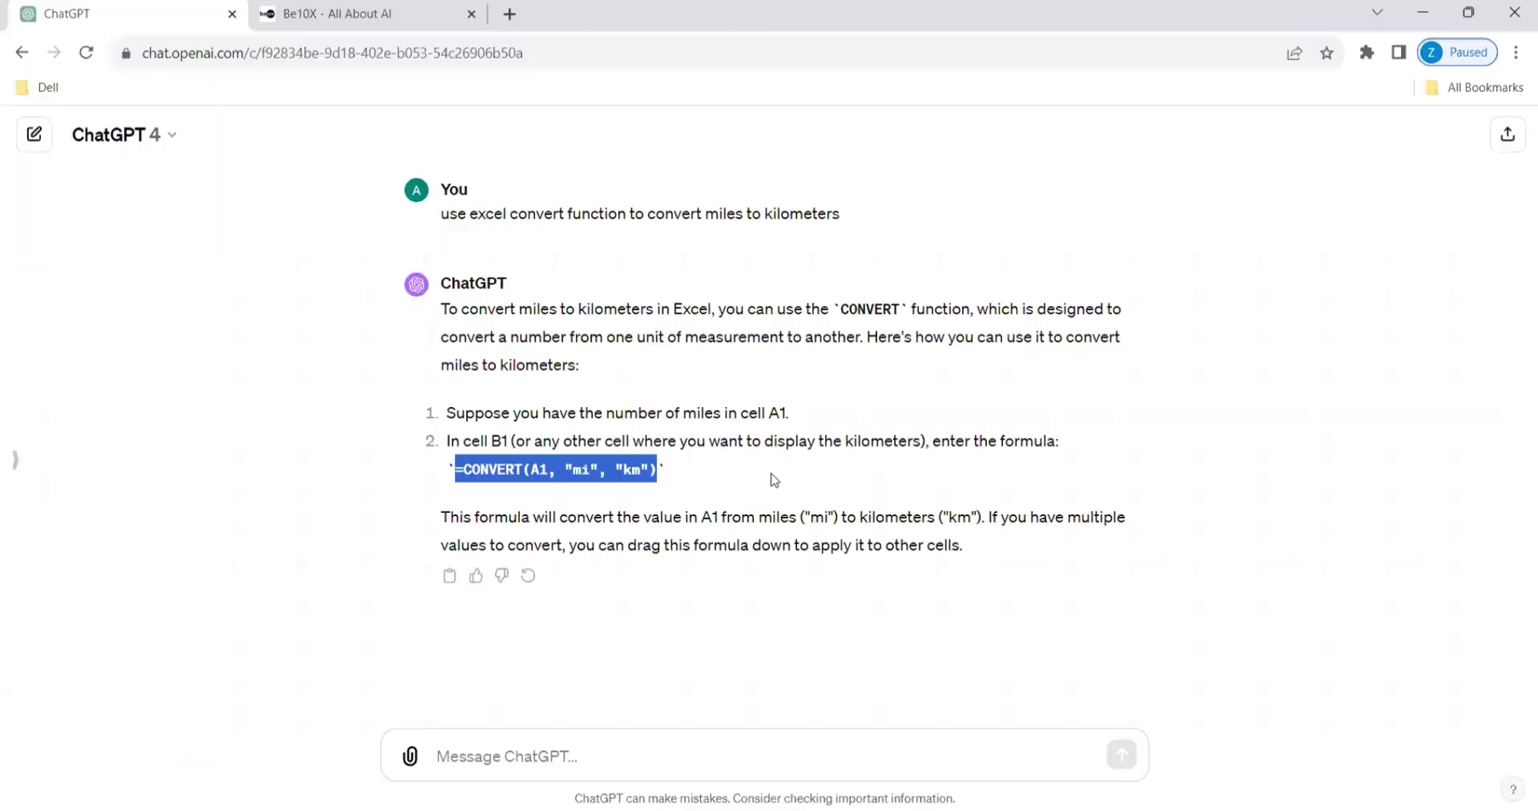
Change B2's CONVERT reference from A1 to A2, giving 254.276352, and extend results through B5
key("alt+Tab")
left_click(214, 265)
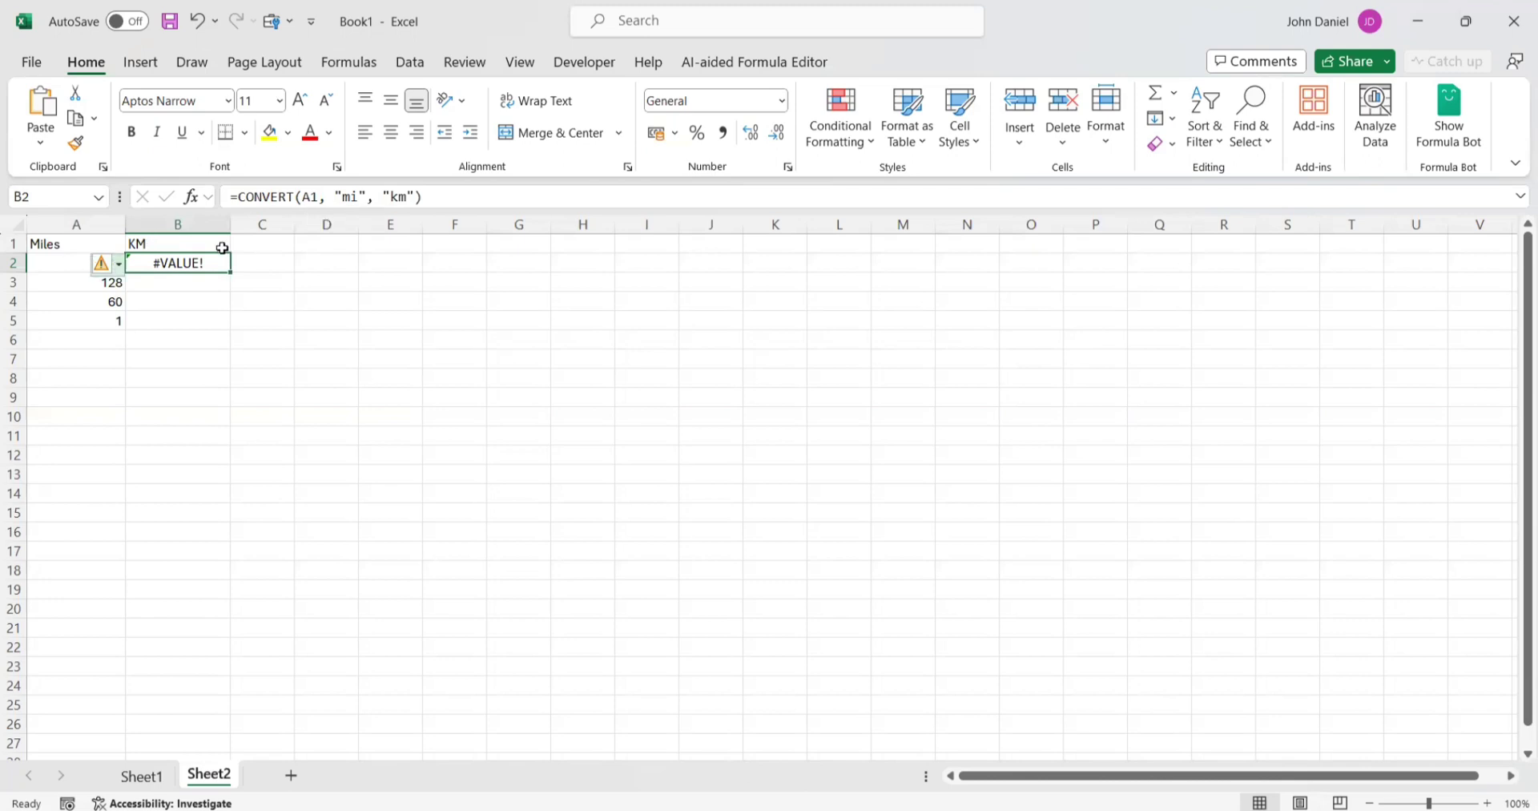
left_click(316, 198)
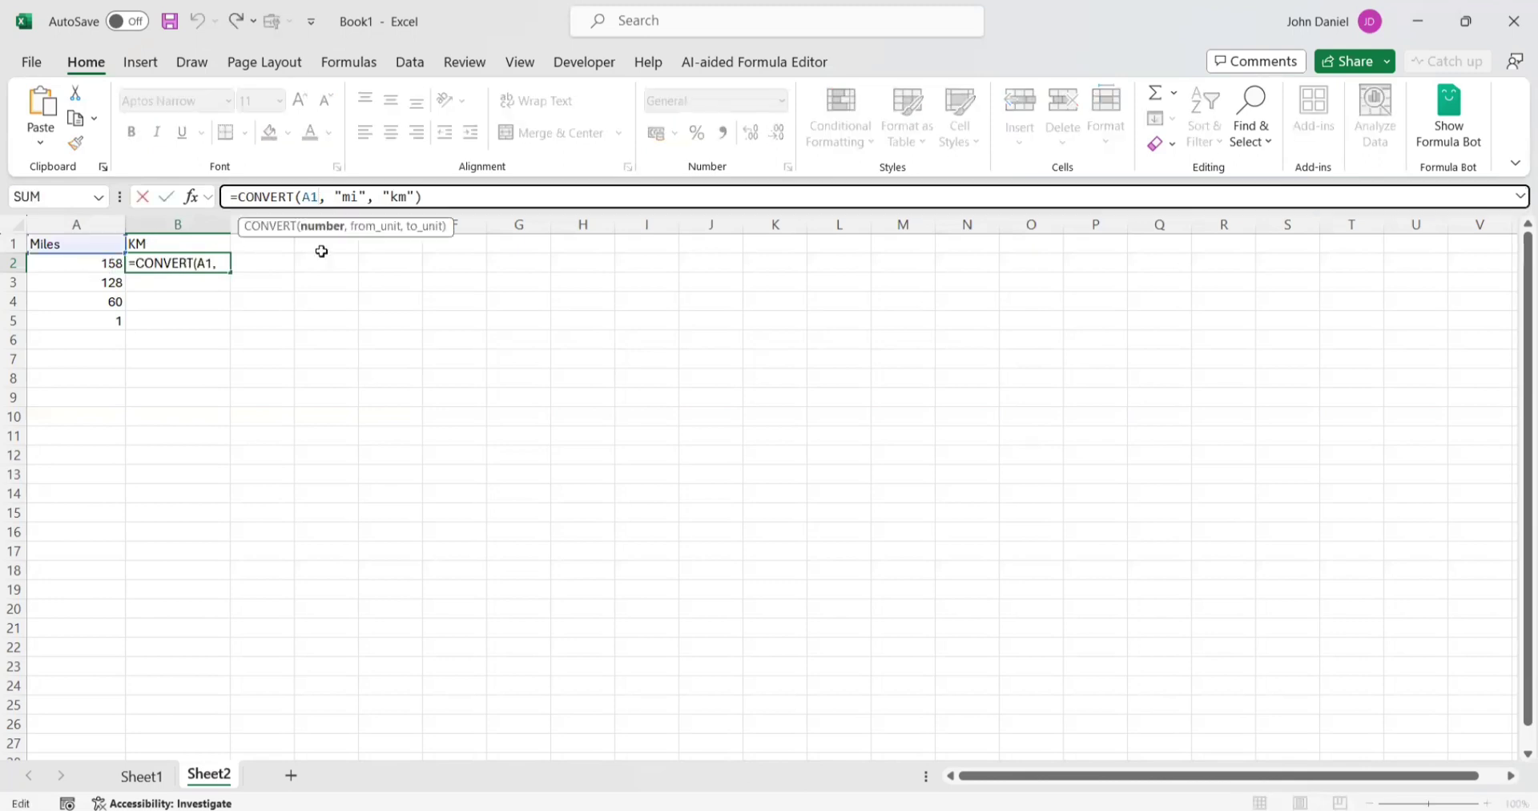
key("BackSpace")
type("2")
key("Return")
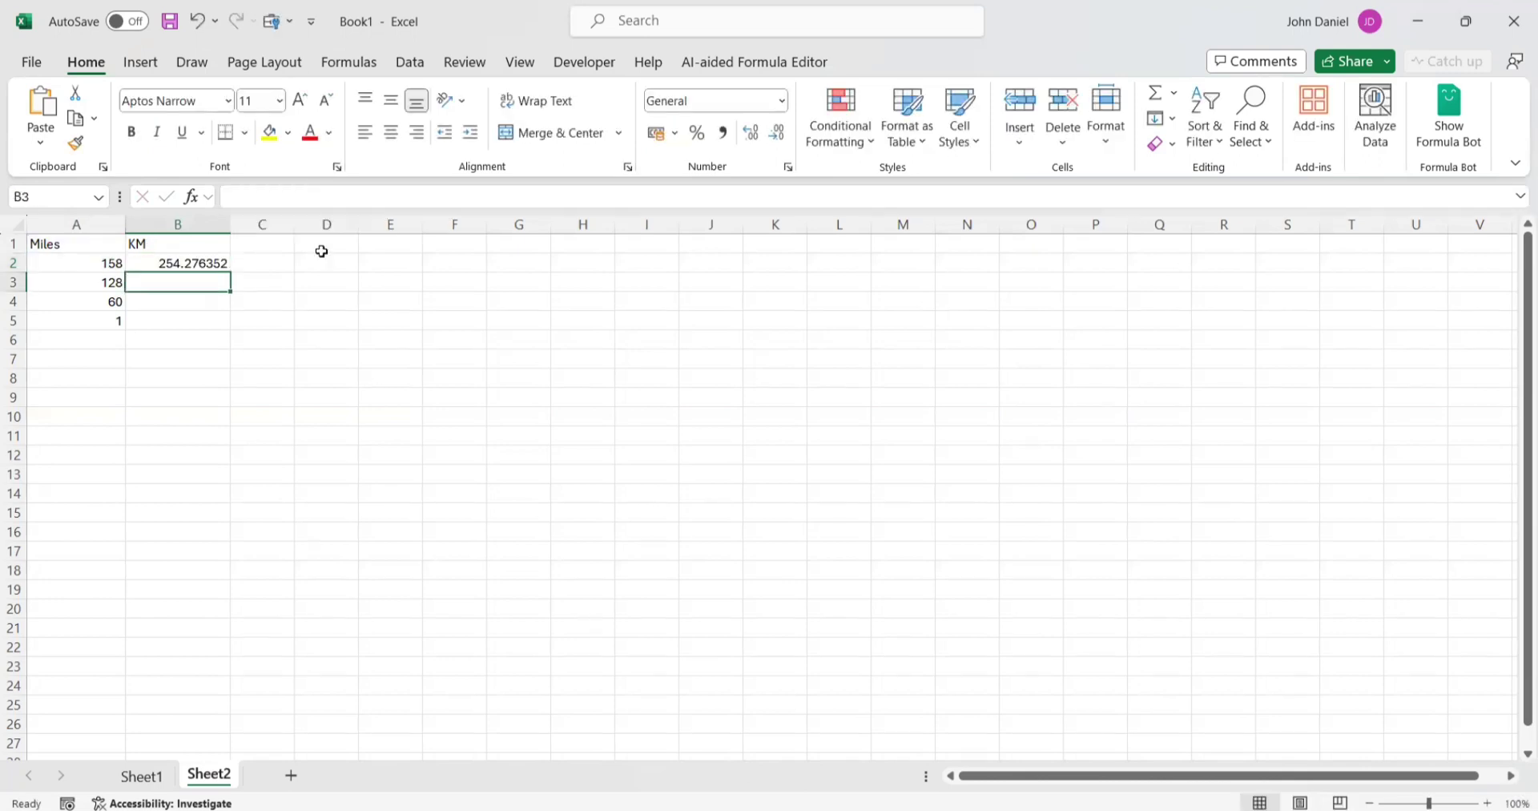
left_click_drag(227, 227, 243, 329)
left_click(223, 264)
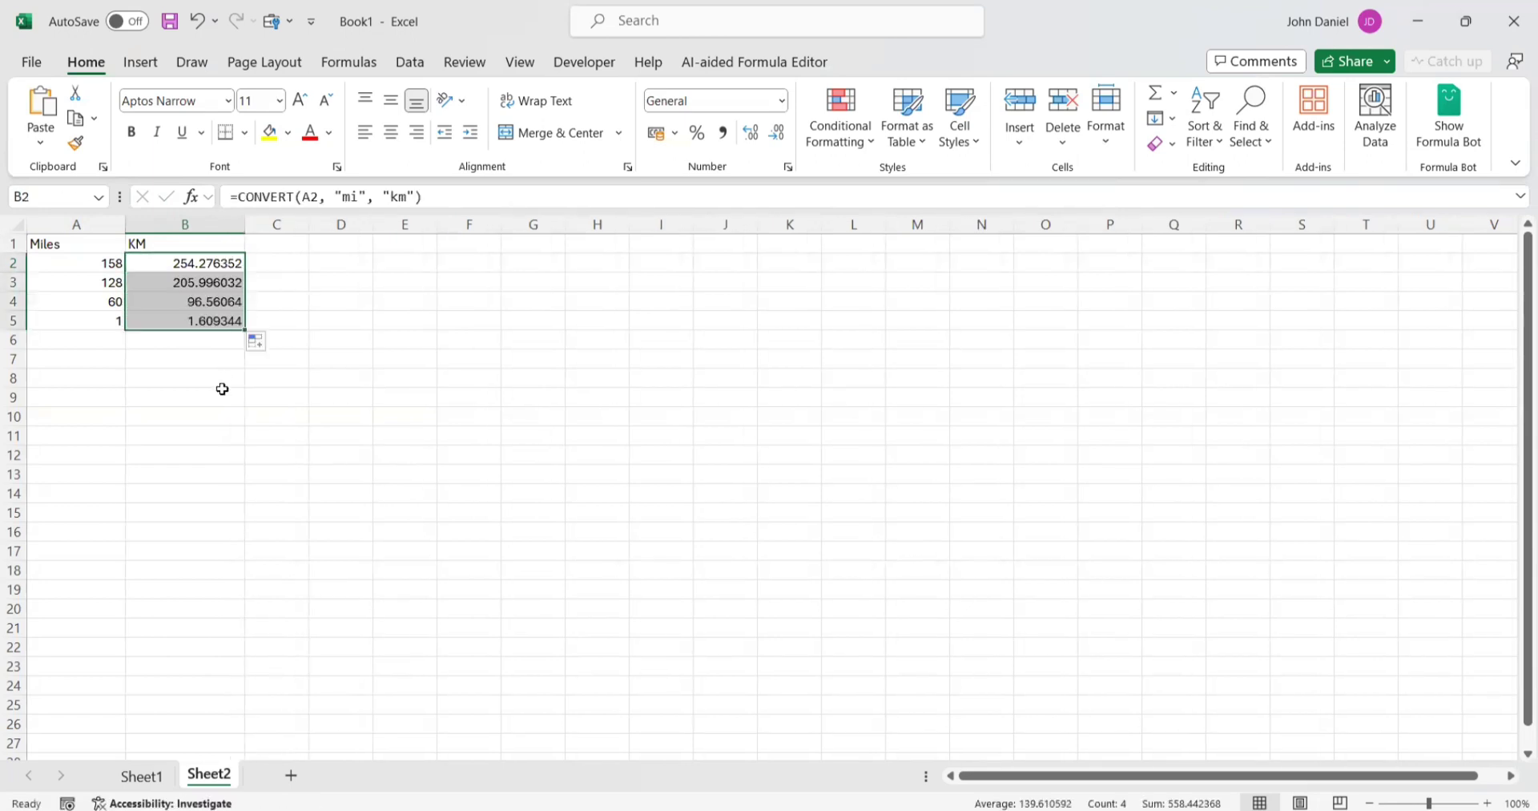
left_click(188, 363)
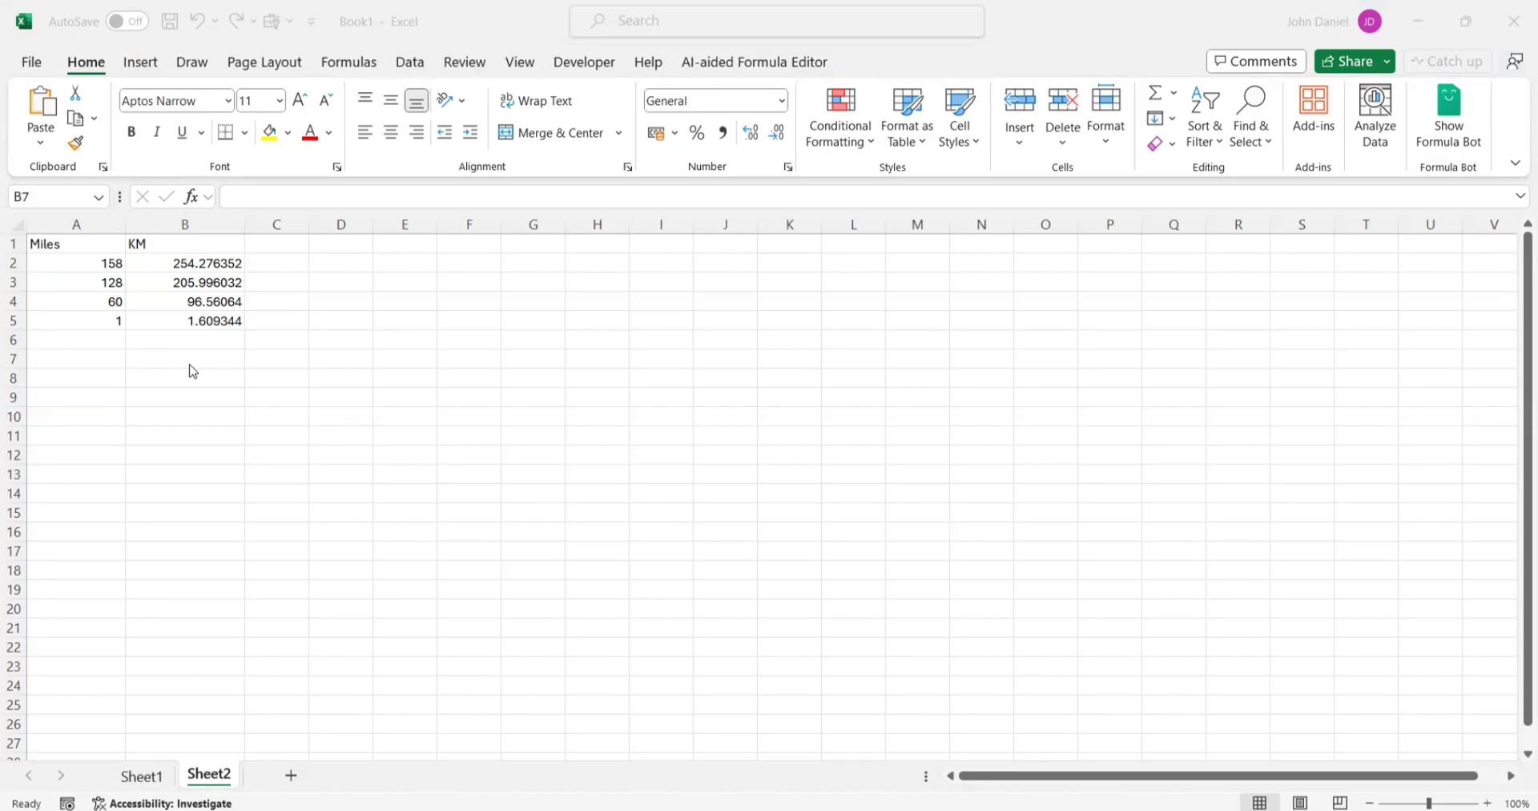
Open the Be10X website tab and scroll through its home page
key("alt+Tab")
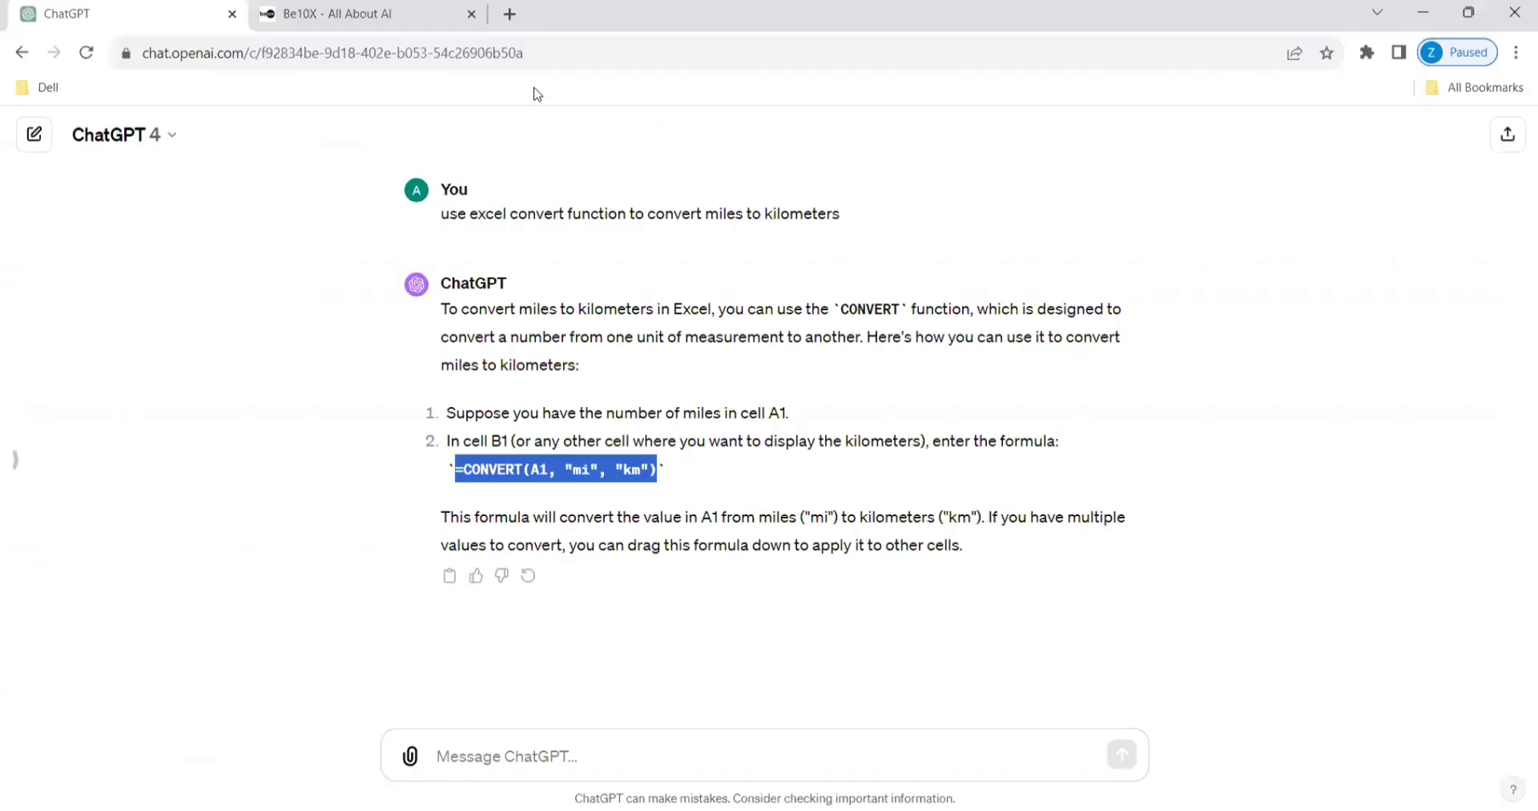
left_click(316, 16)
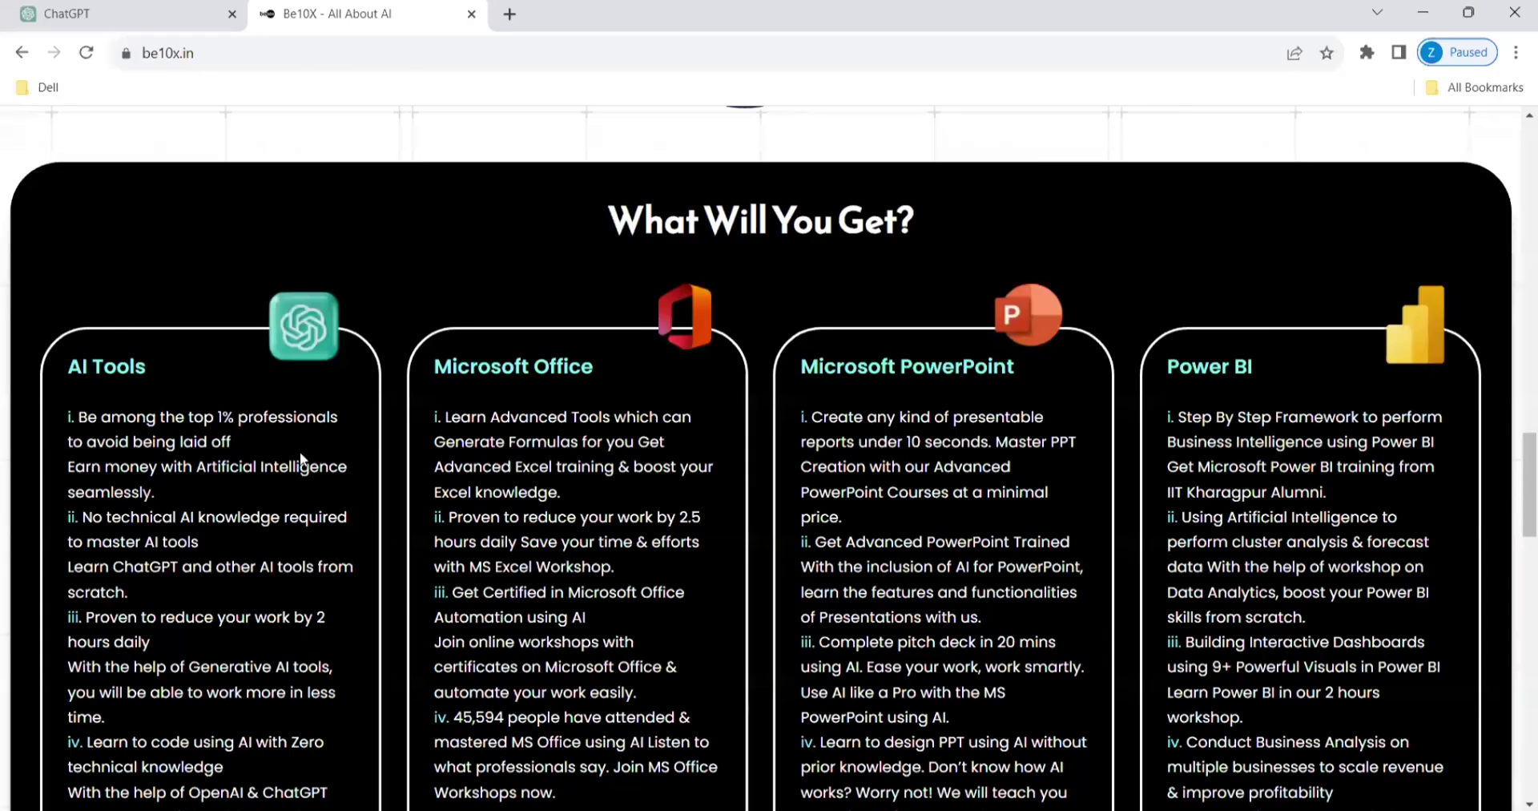
scroll(303, 461, "up", 15)
left_click(234, 53)
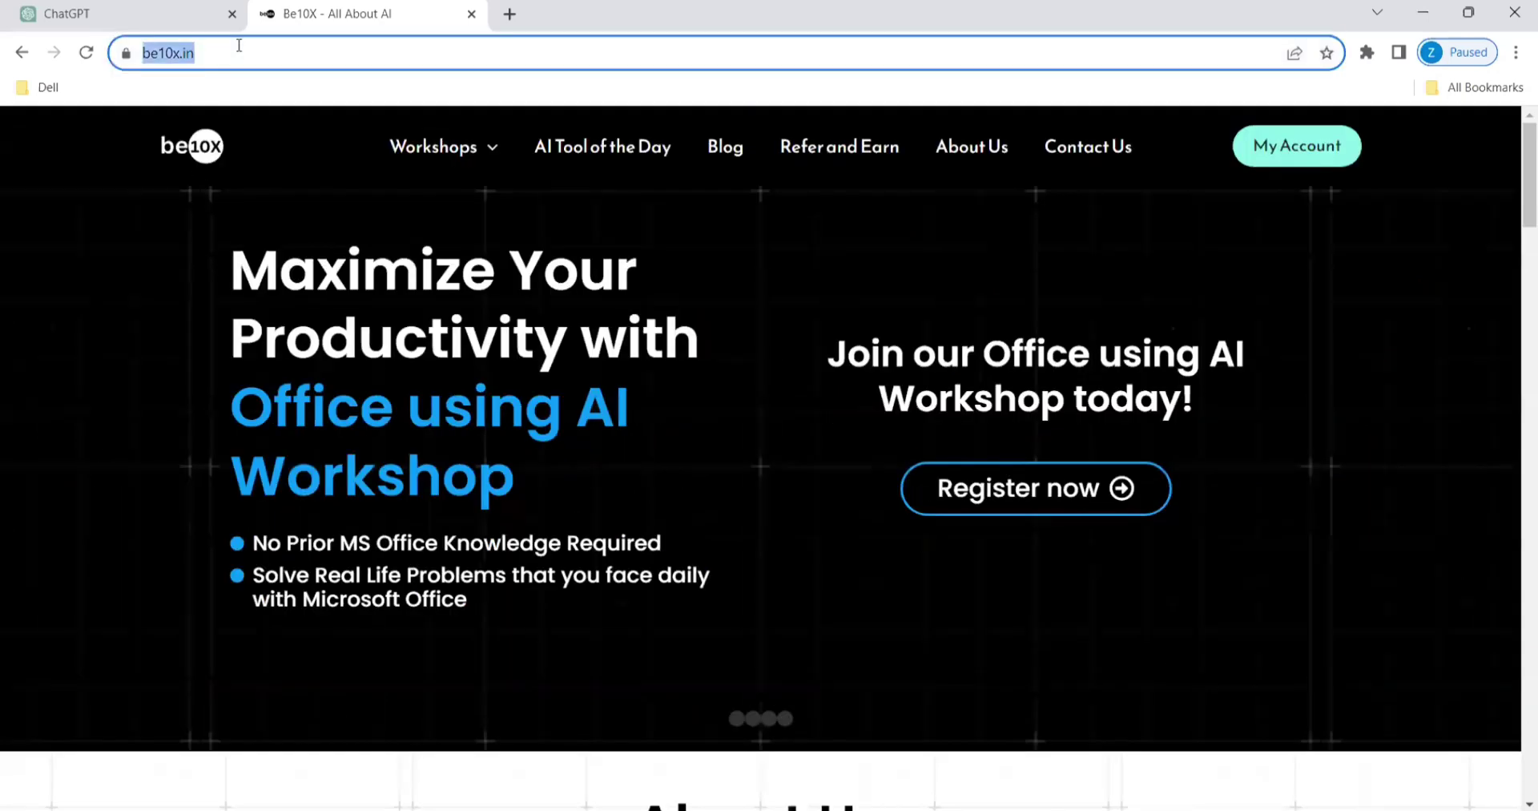
double_click(234, 53)
scroll(200, 471, "down", 13)
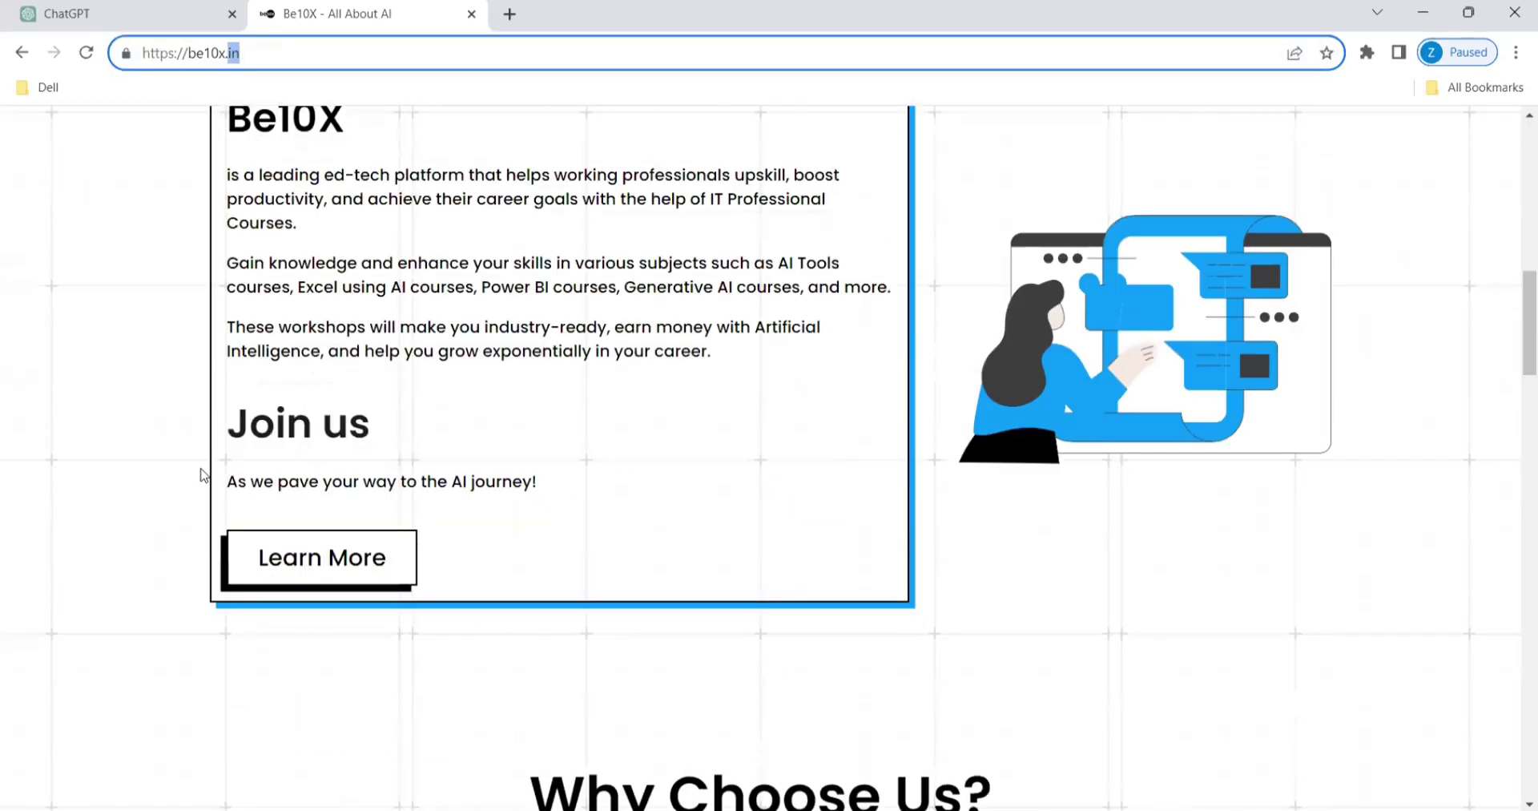
scroll(204, 475, "down", 15)
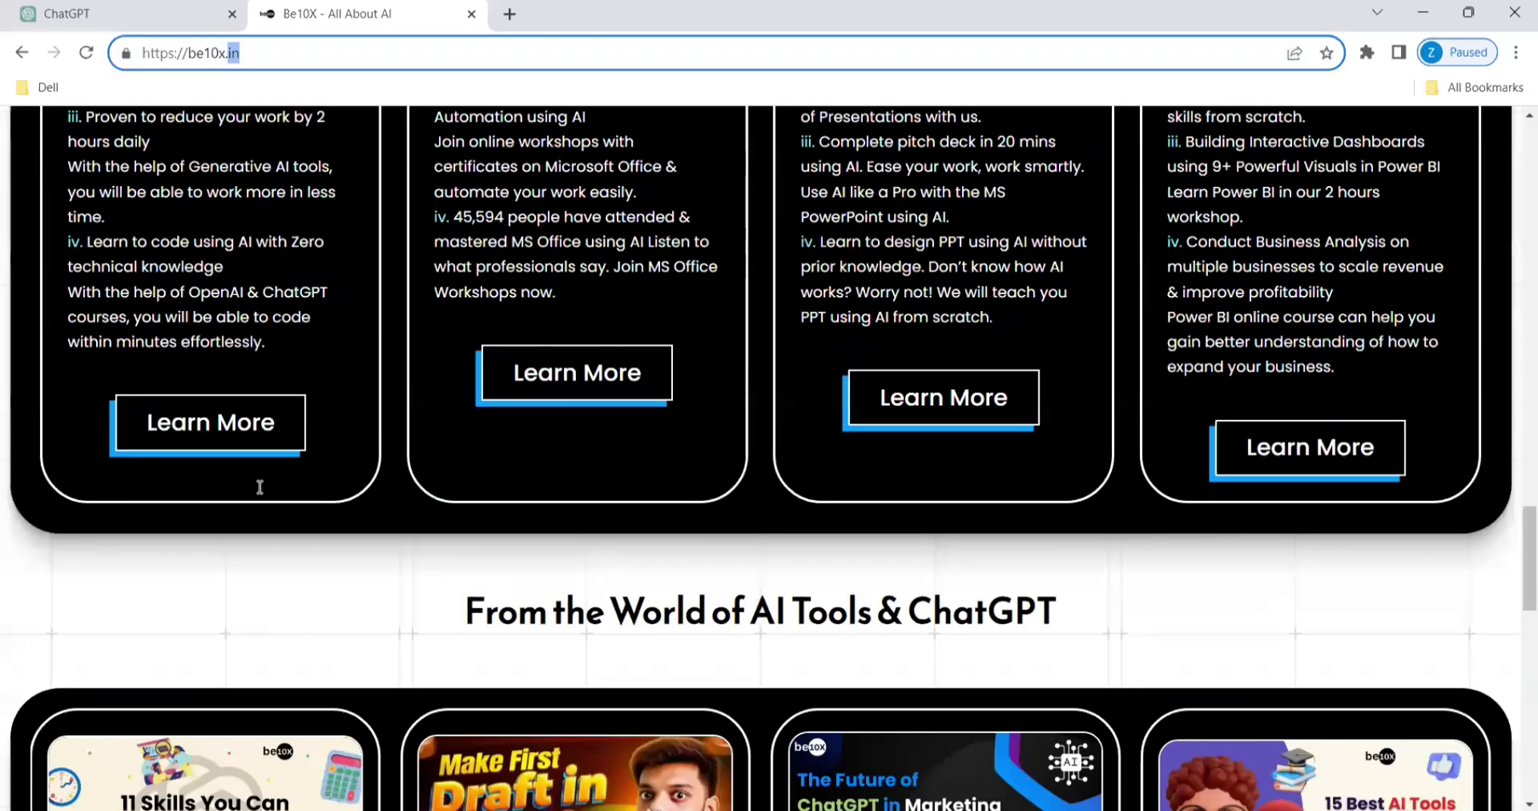
scroll(574, 615, "up", 3)
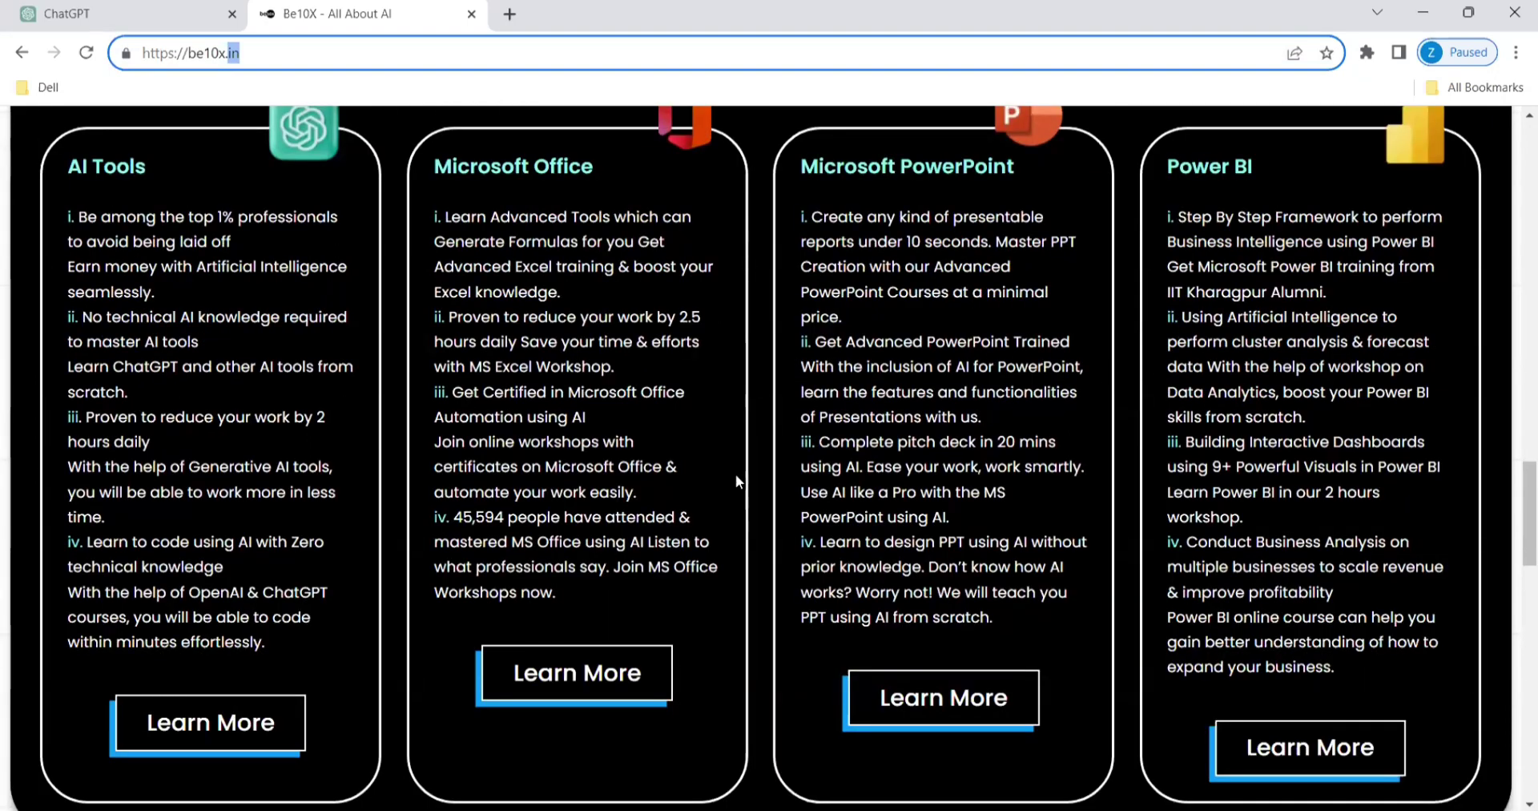
Browse the Microsoft Office workshop page from Learn More, then return to ChatGPT
left_click(590, 675)
left_click(590, 677)
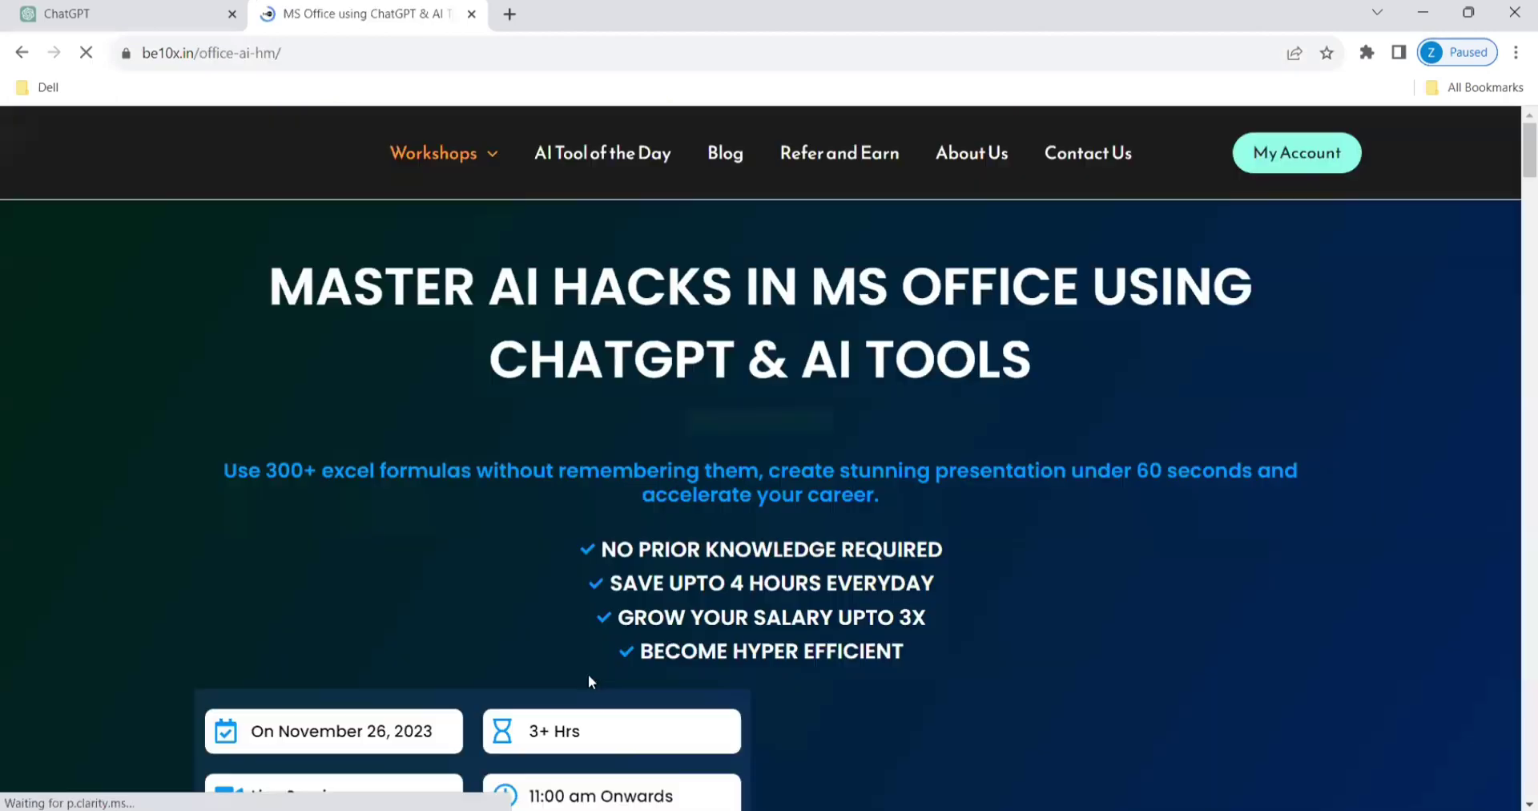
scroll(604, 651, "down", 4)
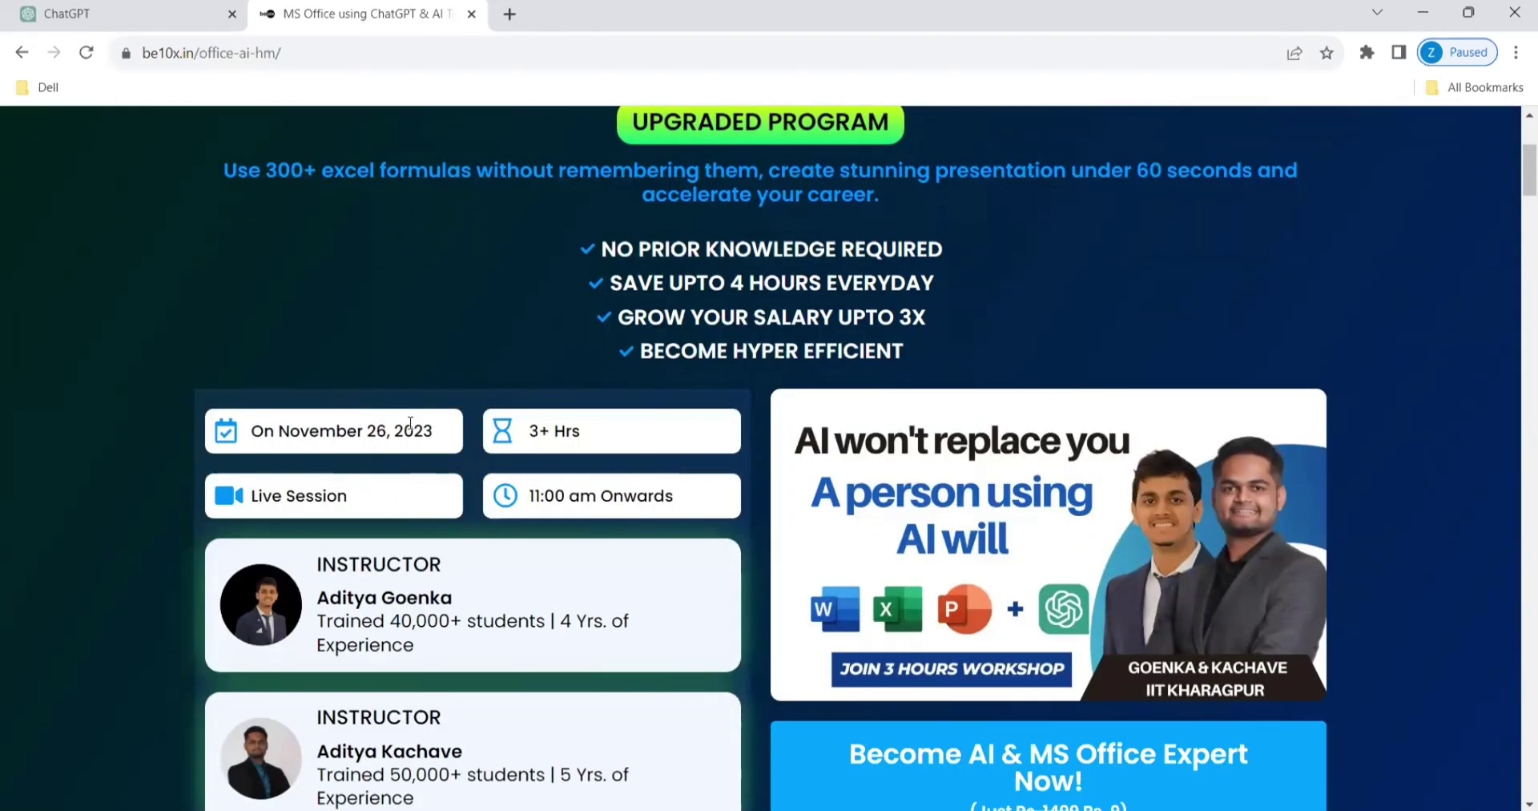
scroll(416, 457, "down", 1)
scroll(415, 455, "down", 10)
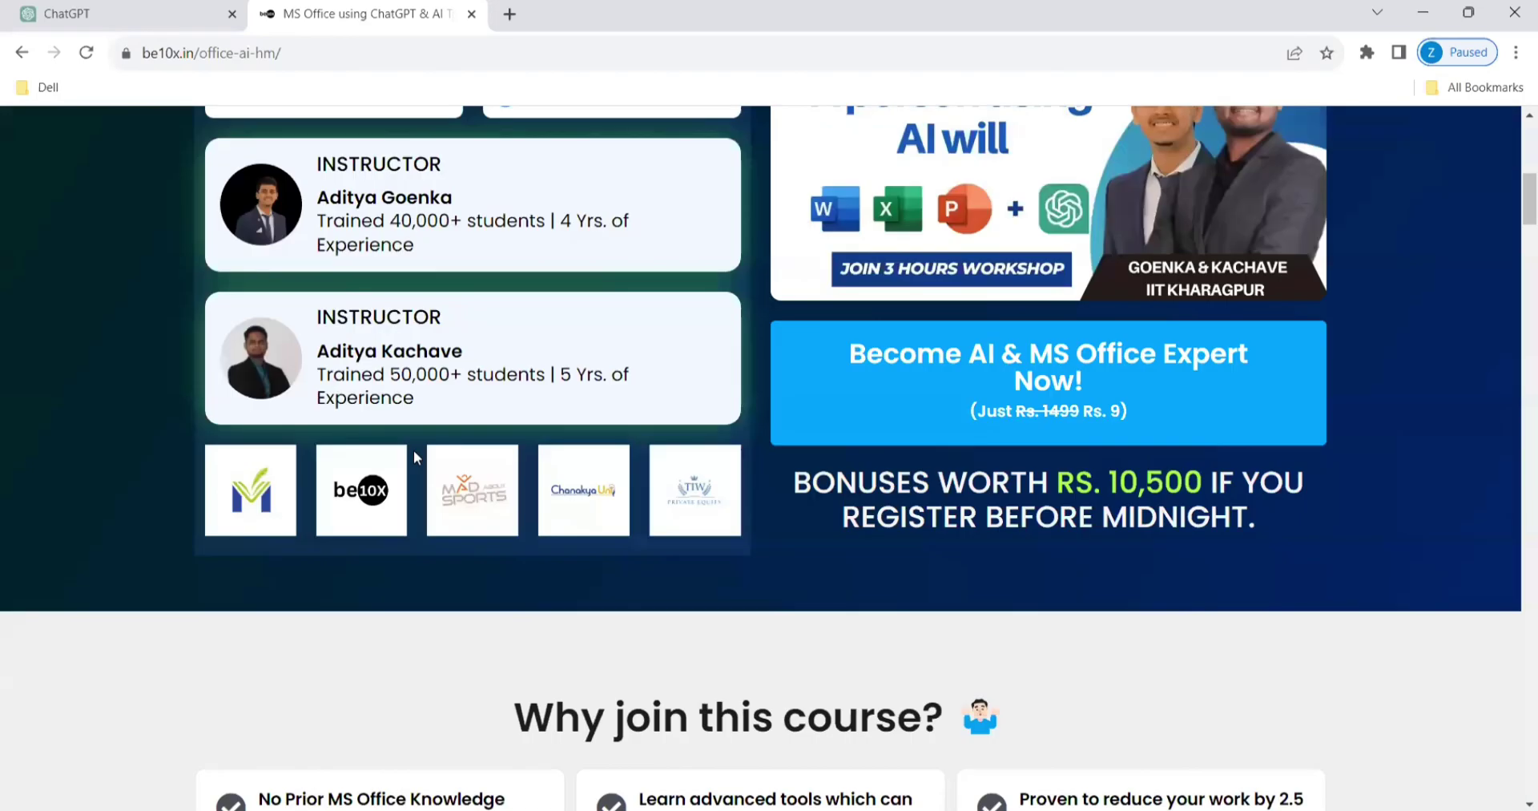
scroll(598, 373, "down", 4)
scroll(596, 371, "down", 8)
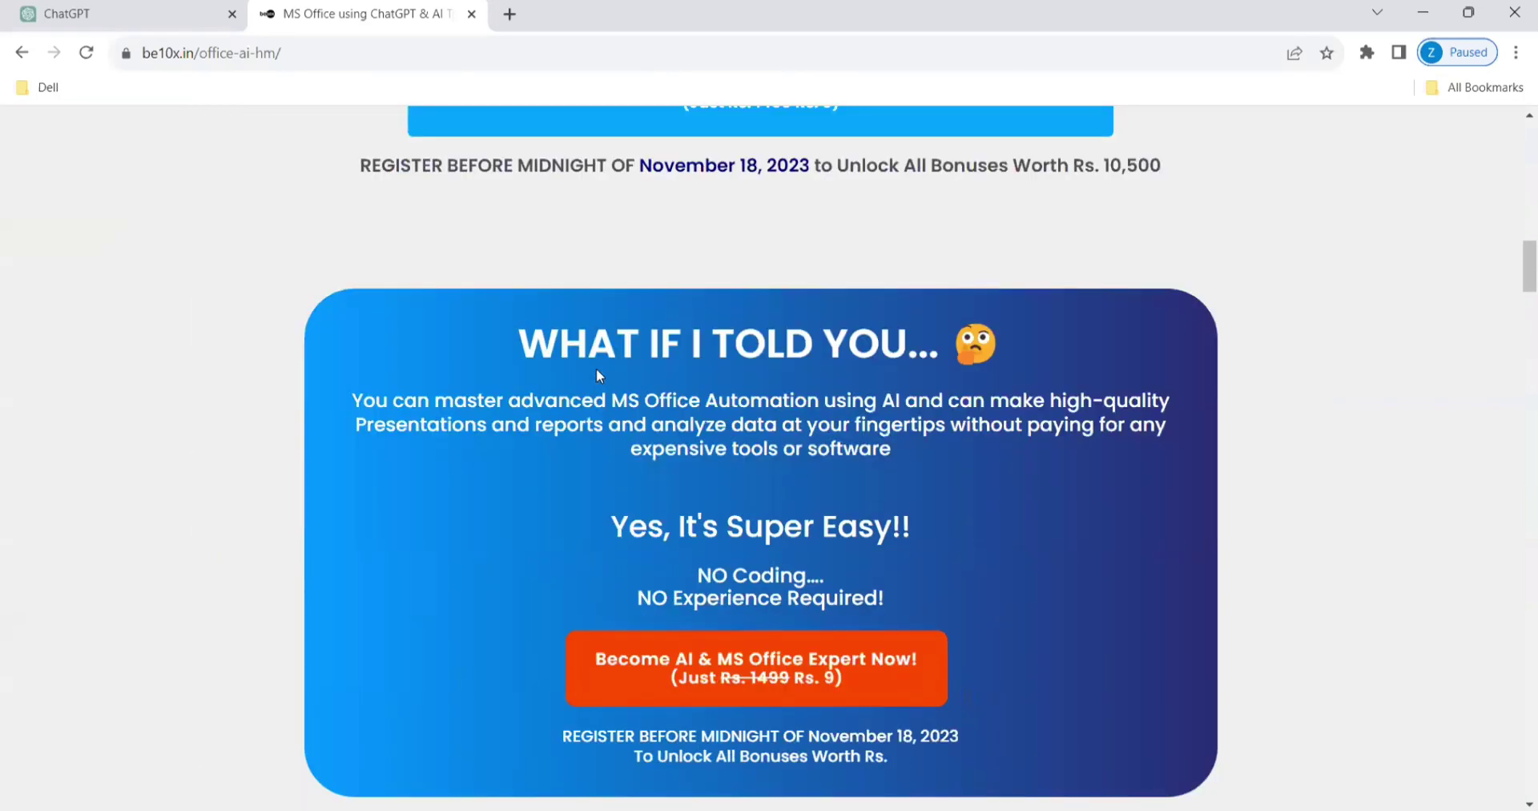
scroll(864, 460, "down", 8)
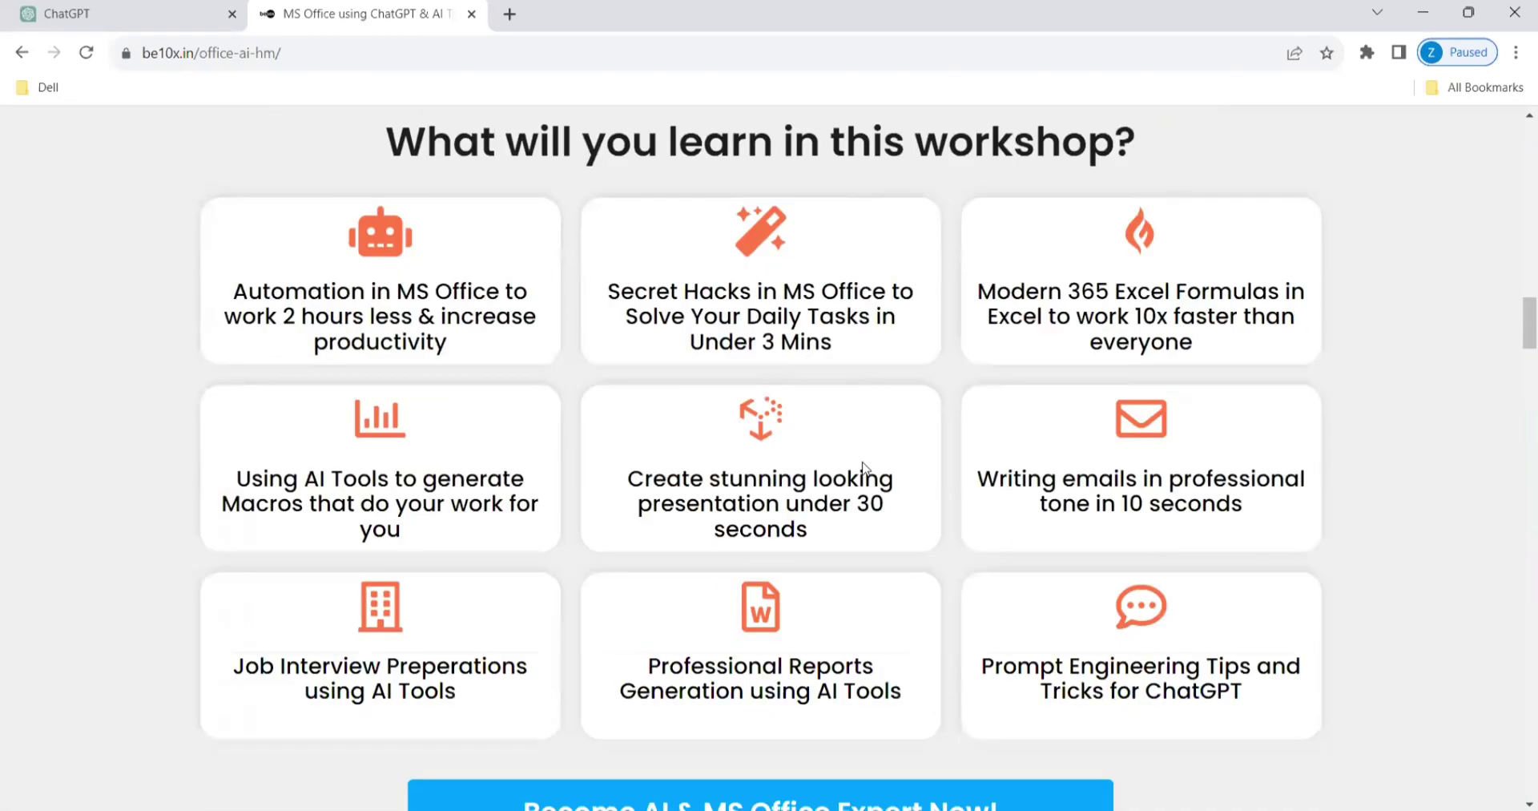
scroll(833, 554, "up", 10)
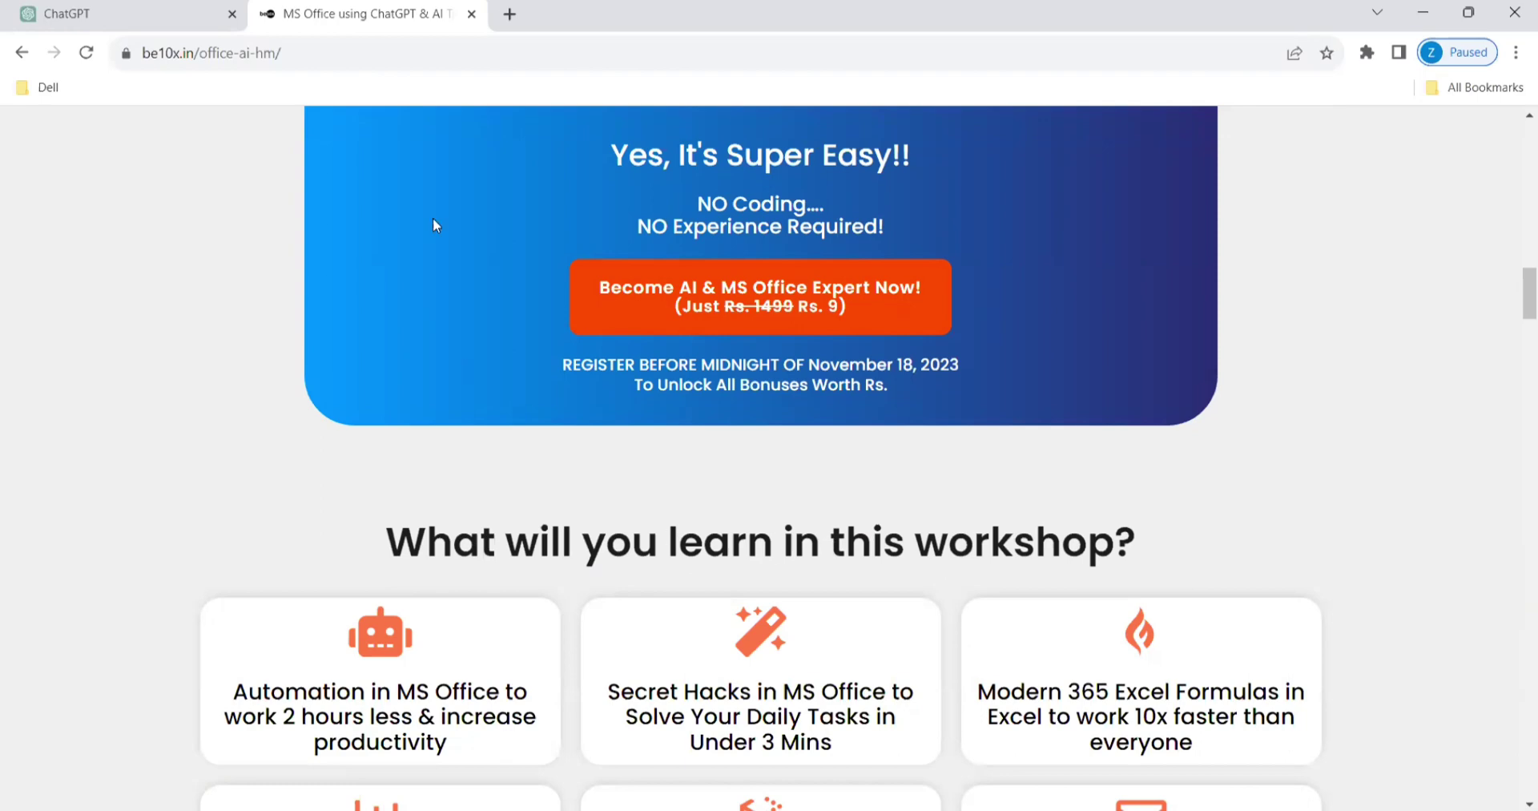
left_click(140, 14)
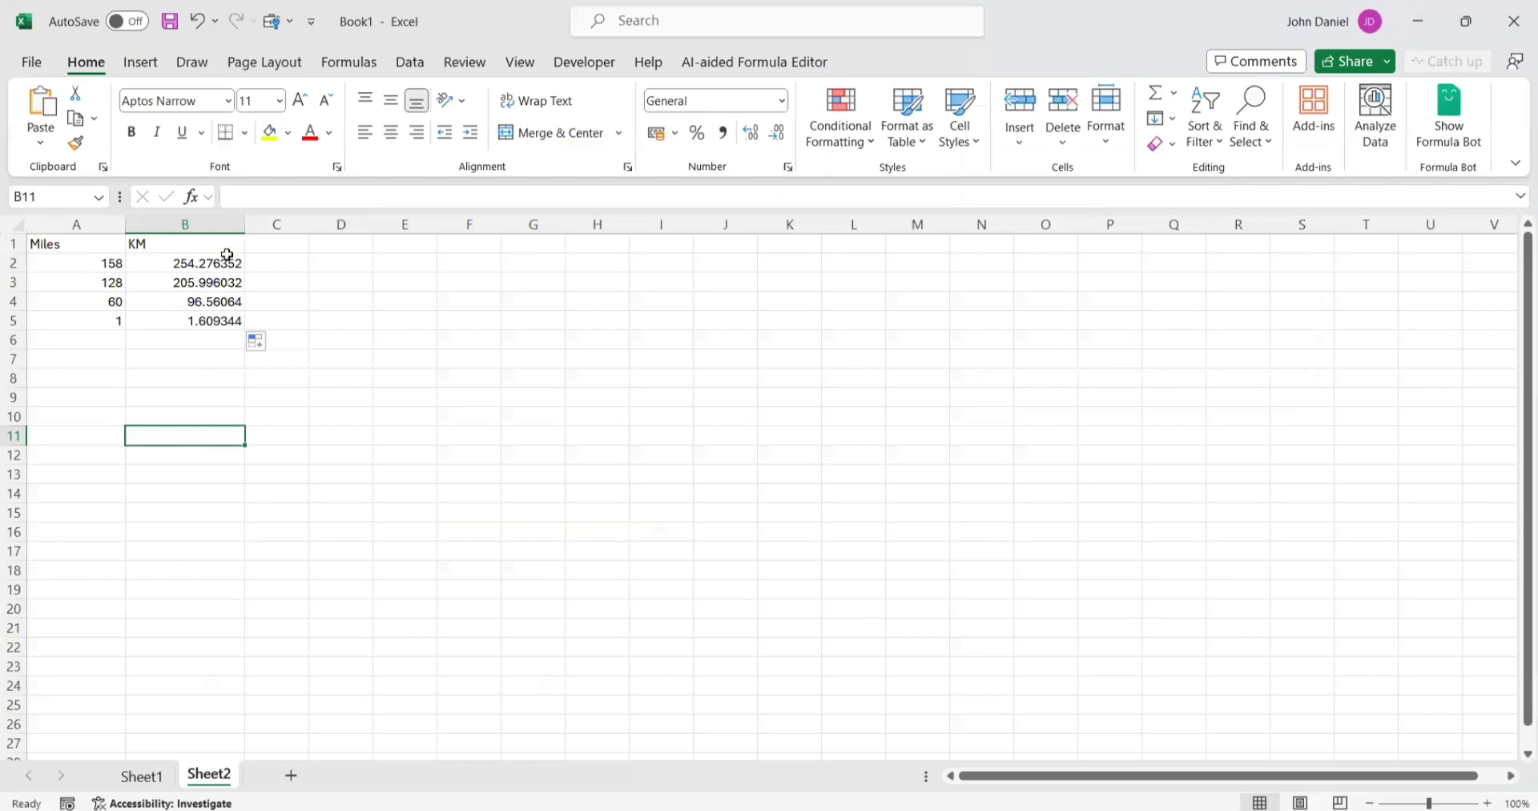
Inspect the KM formulas in B5 and B4, e.g. =CONVERT(A4, "mi", "km") giving 96.56064
left_click(227, 252)
key("ctrl+Down")
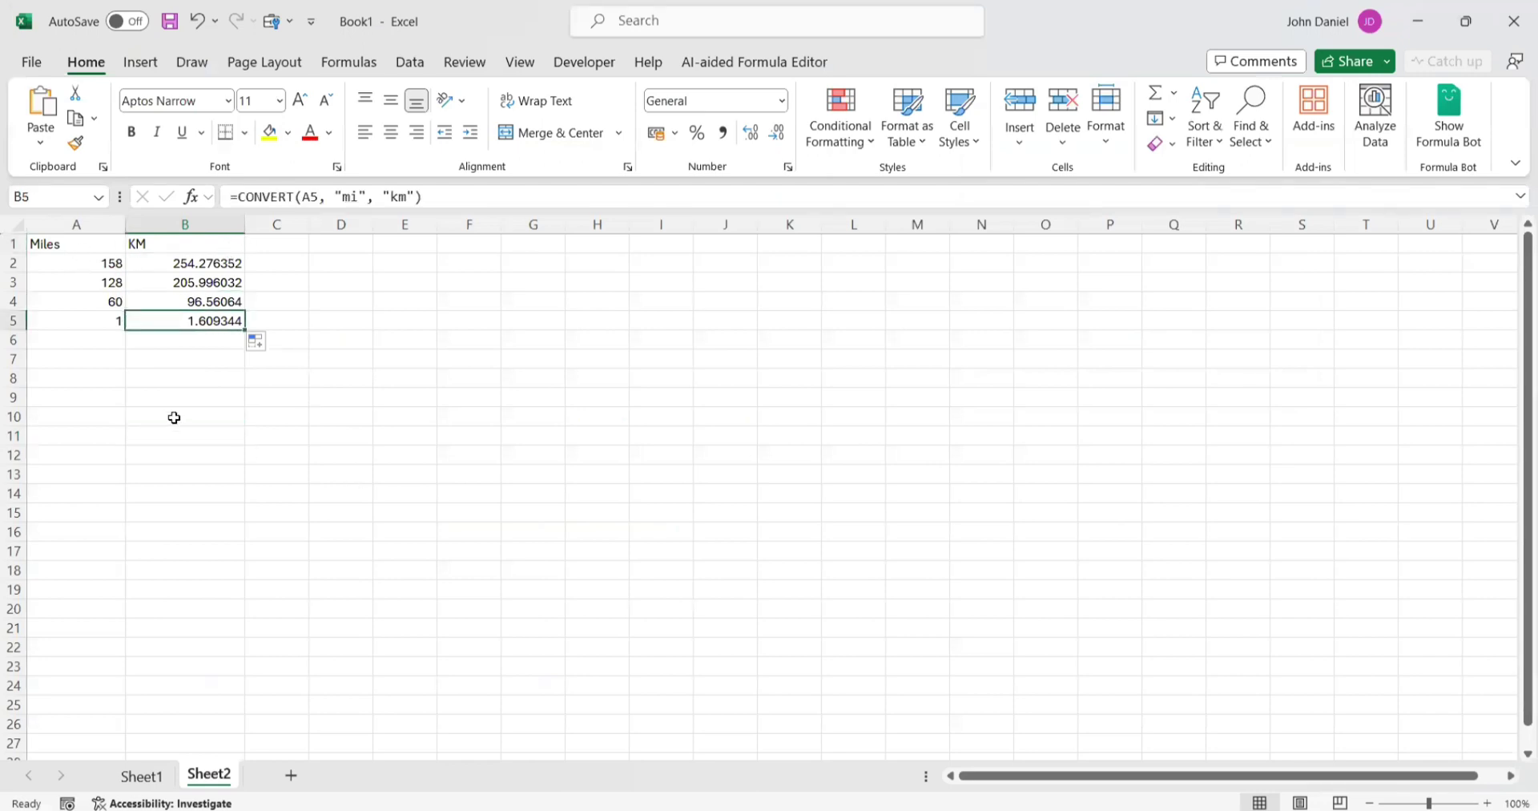
left_click(174, 417)
left_click(189, 295)
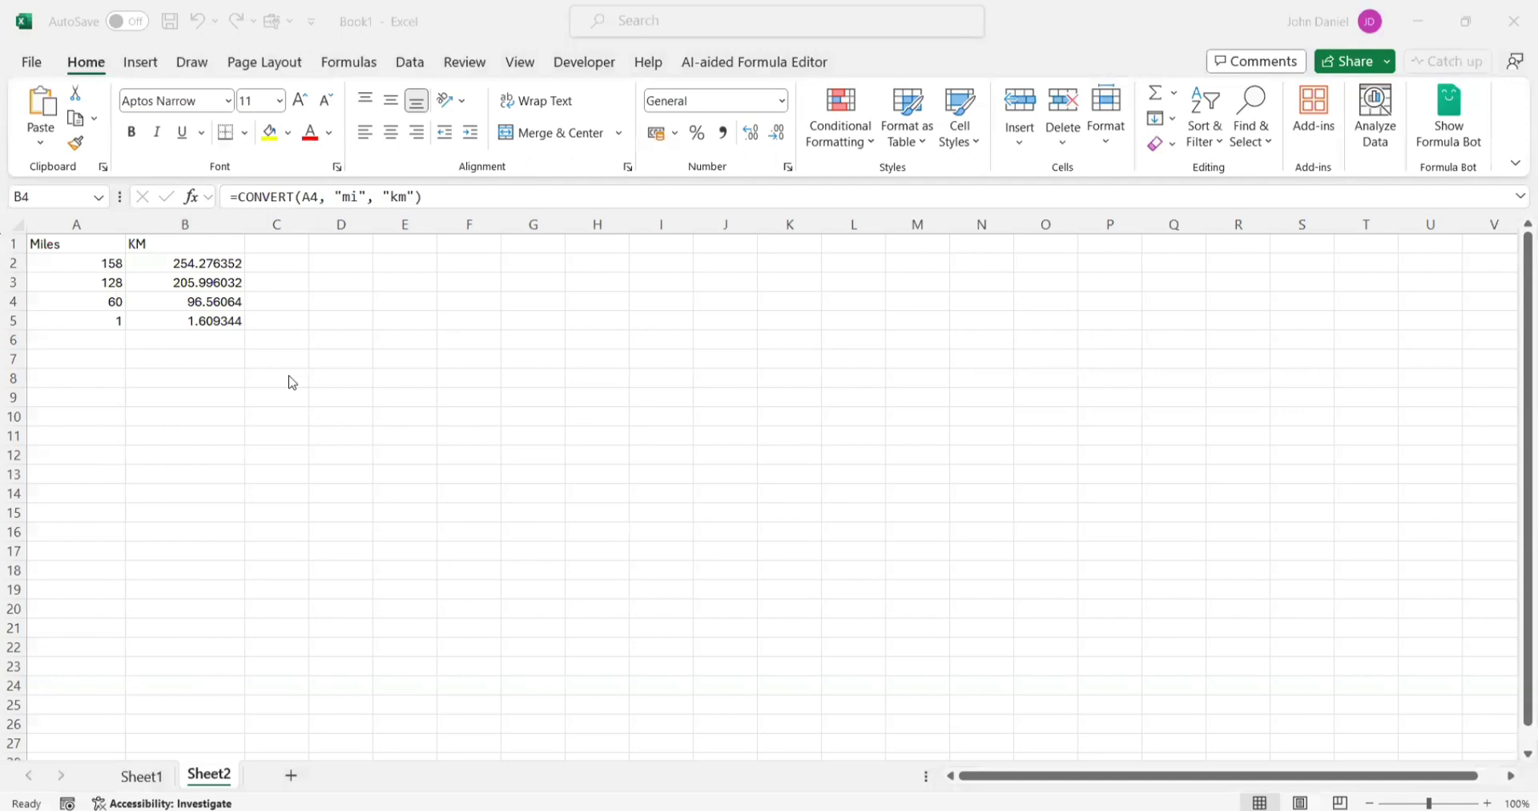
Type the headings Fahenheit in A9 and Celcius in B9
left_click(102, 400)
type("Fahe")
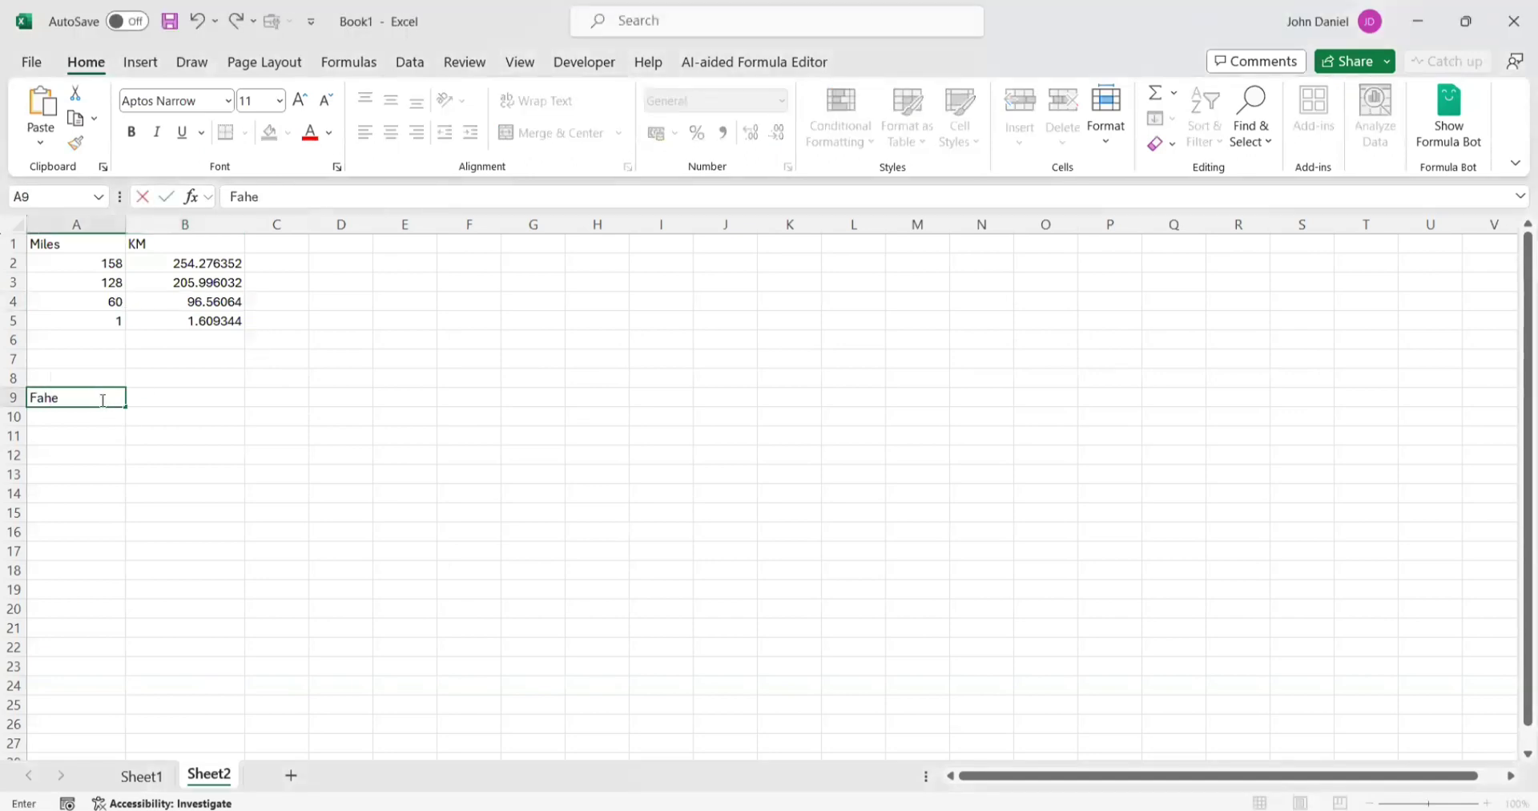
type("nheit")
left_click(175, 399)
type("Celc")
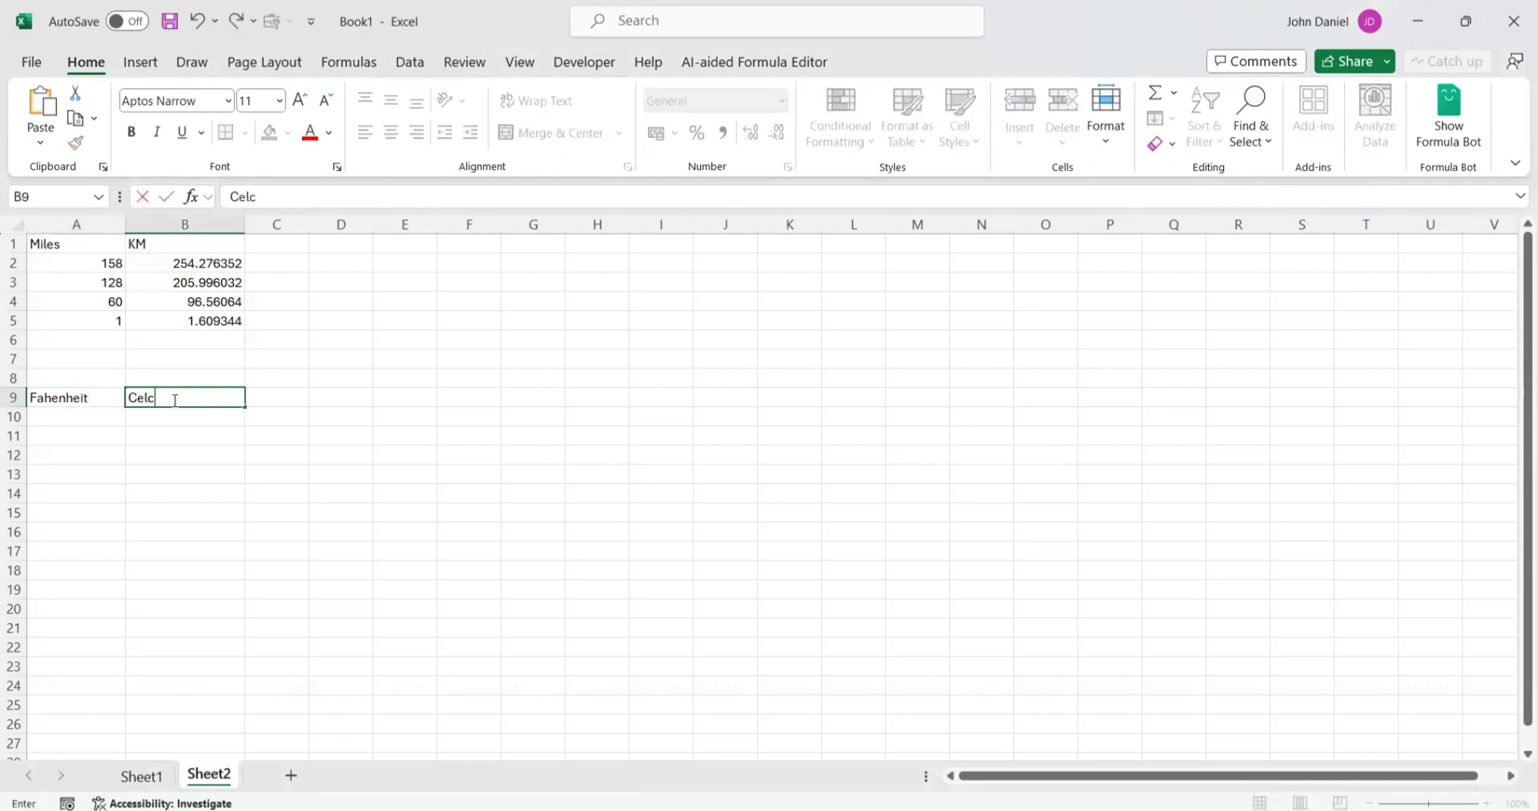
type("ius")
left_click(94, 420)
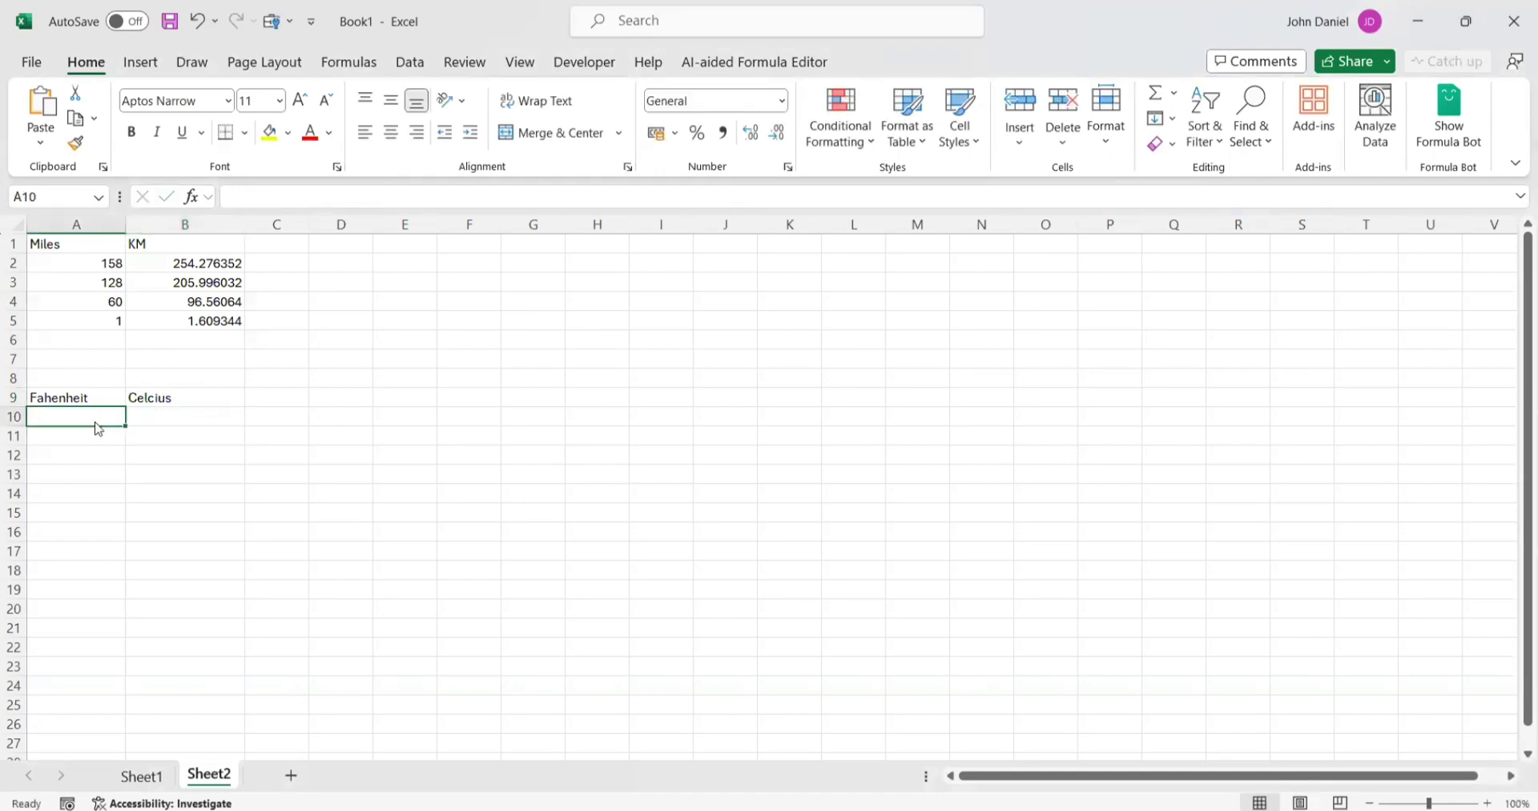
Ask ChatGPT 'use excel convert function to convert Fahrenheit to celcius' and select its =(A1-32)*5/9 formula
key("alt+Tab")
left_click(532, 758)
type("use exce")
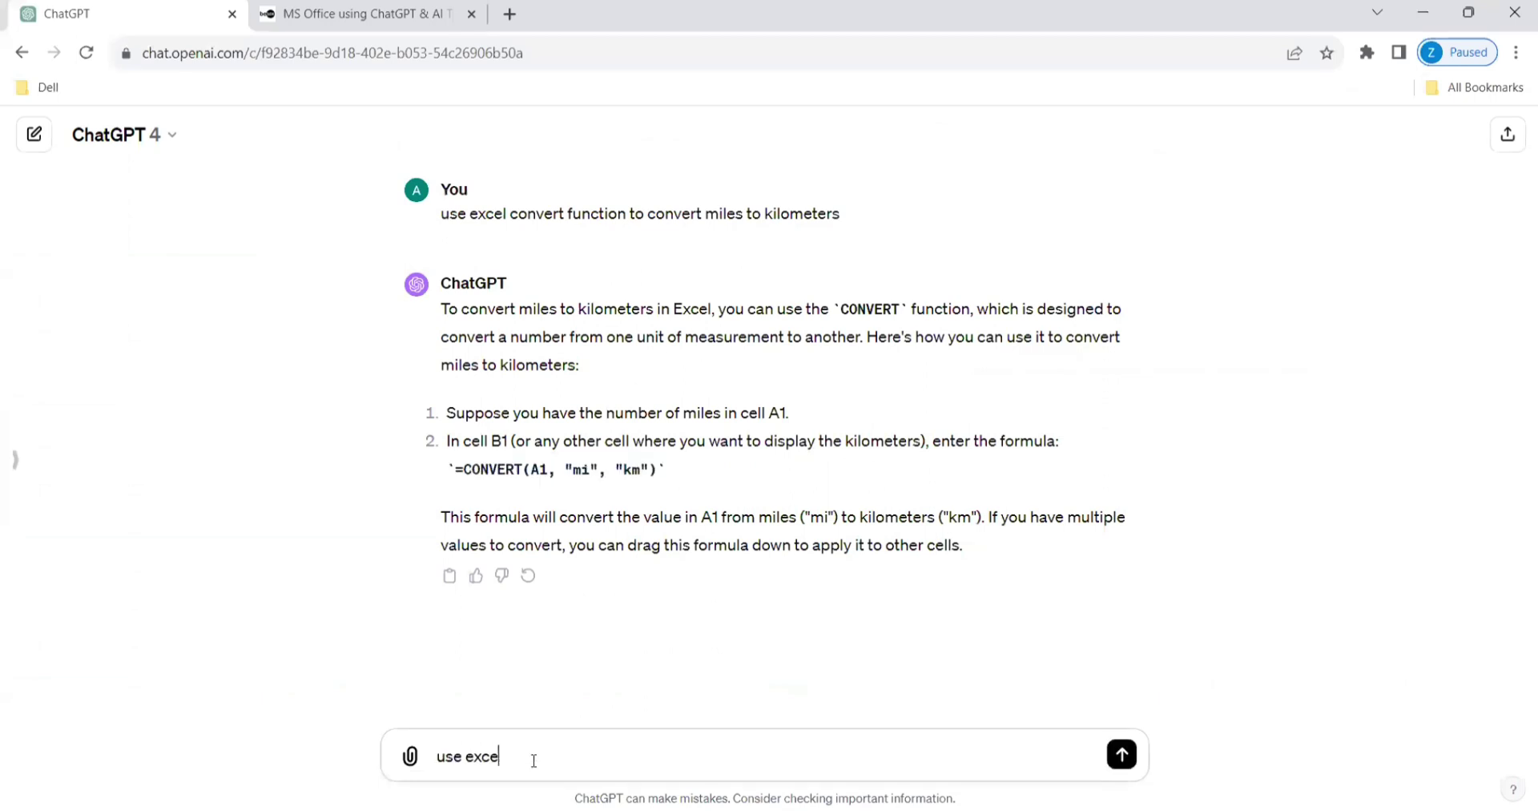
type("l convert function to con")
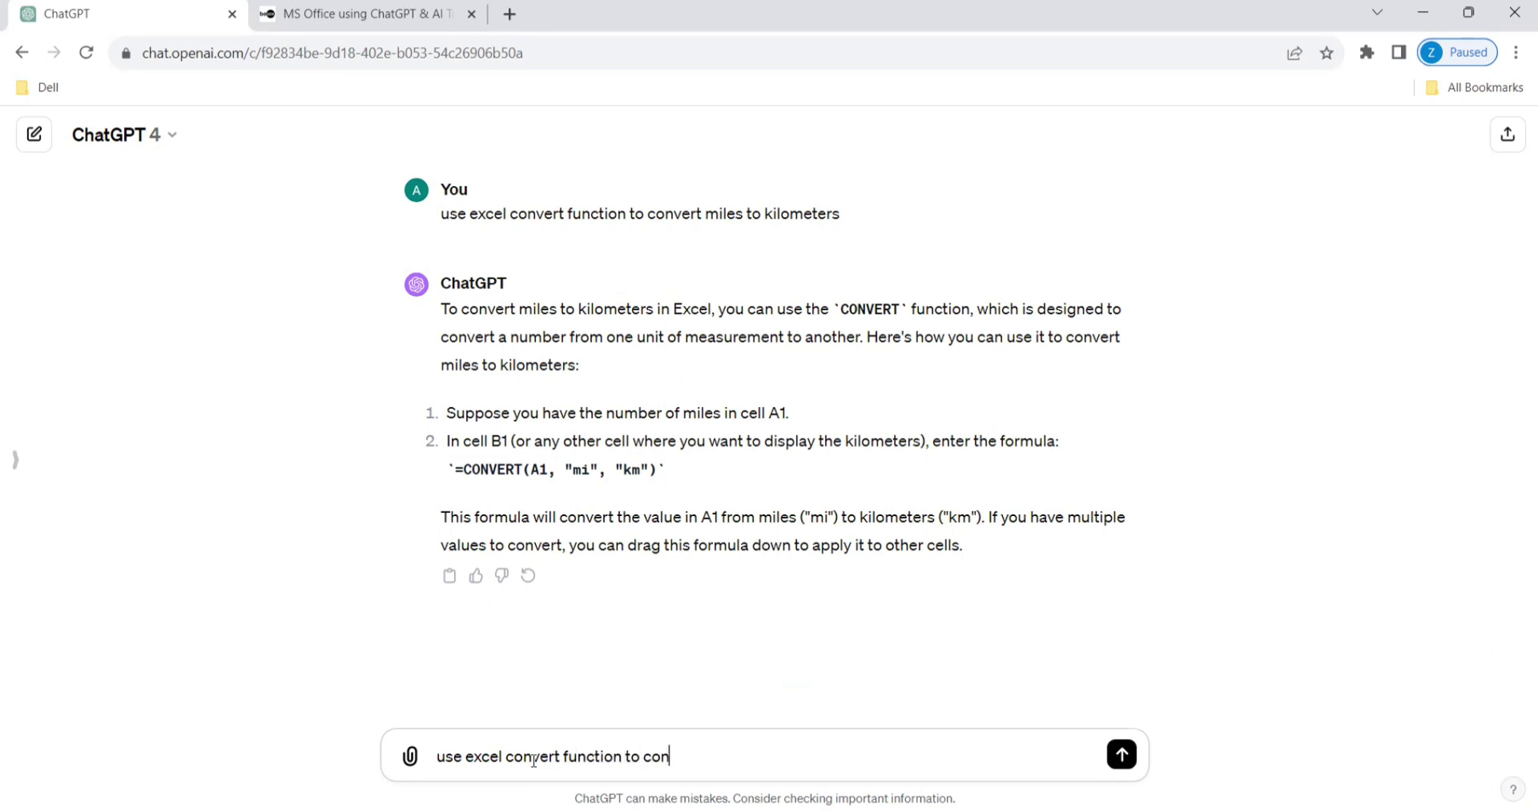
type("vert Fahrenheit t")
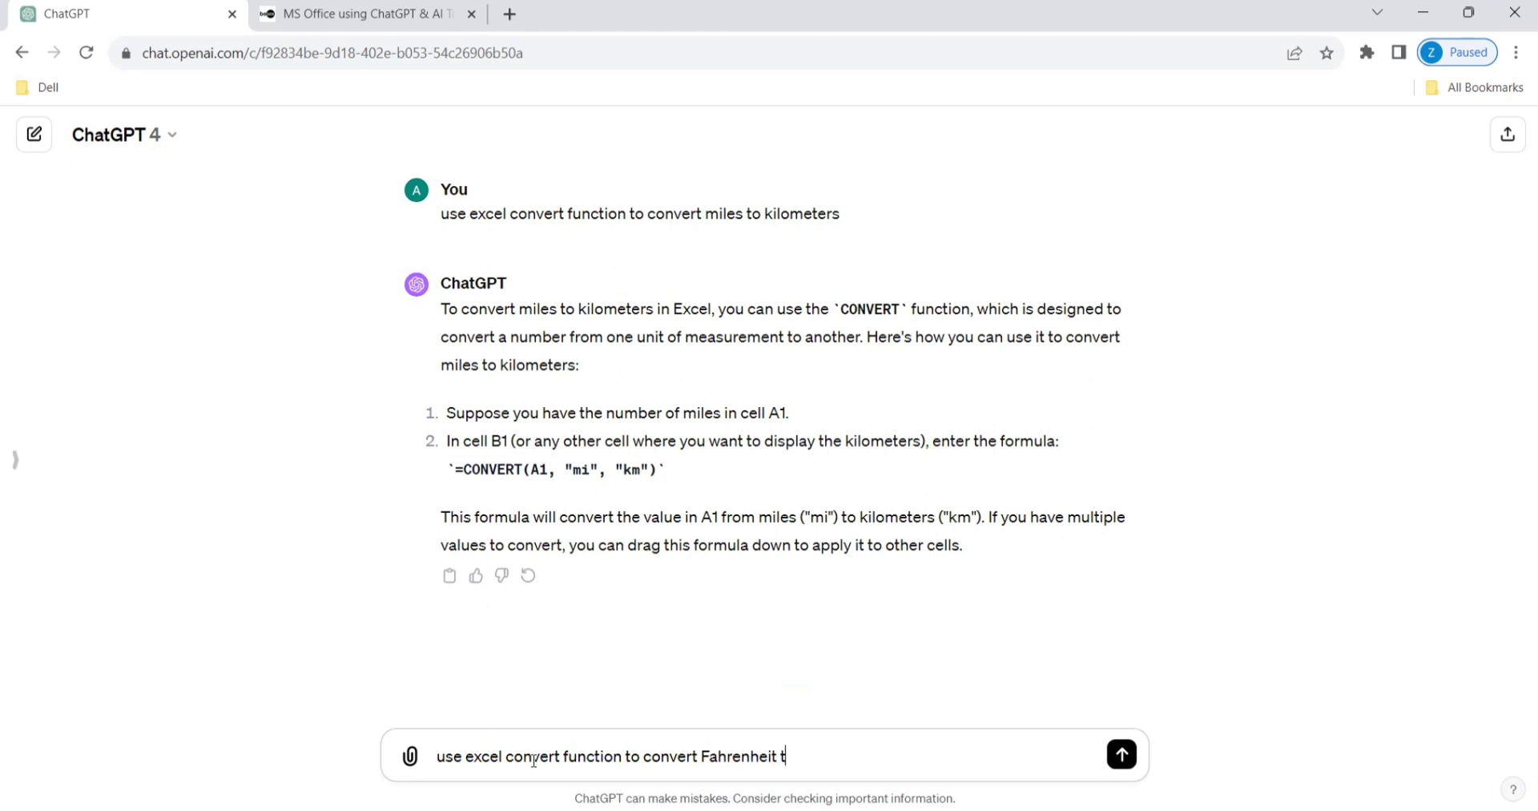
type("o celcius")
key("Return")
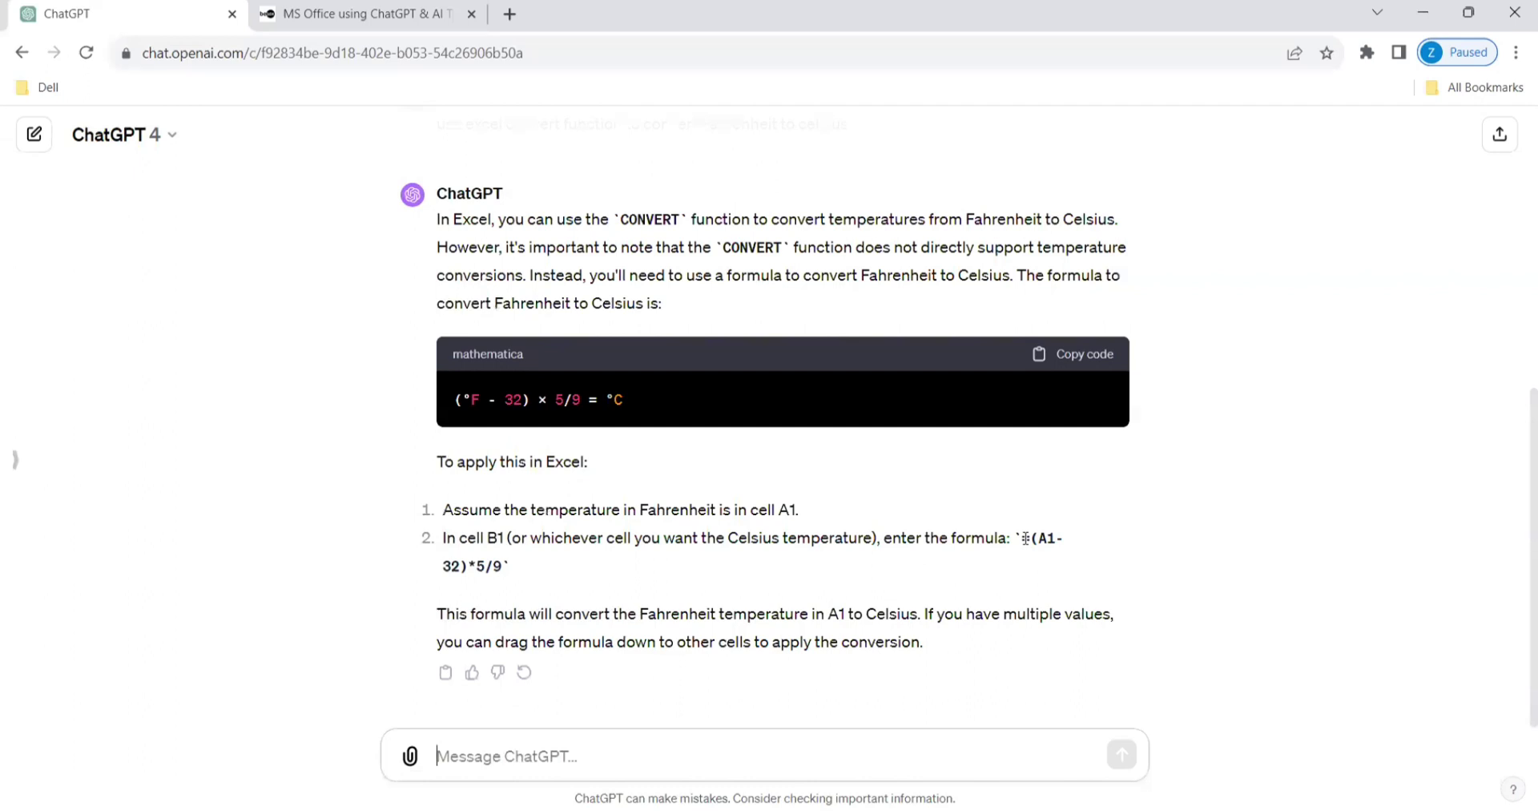
left_click_drag(1024, 538, 503, 565)
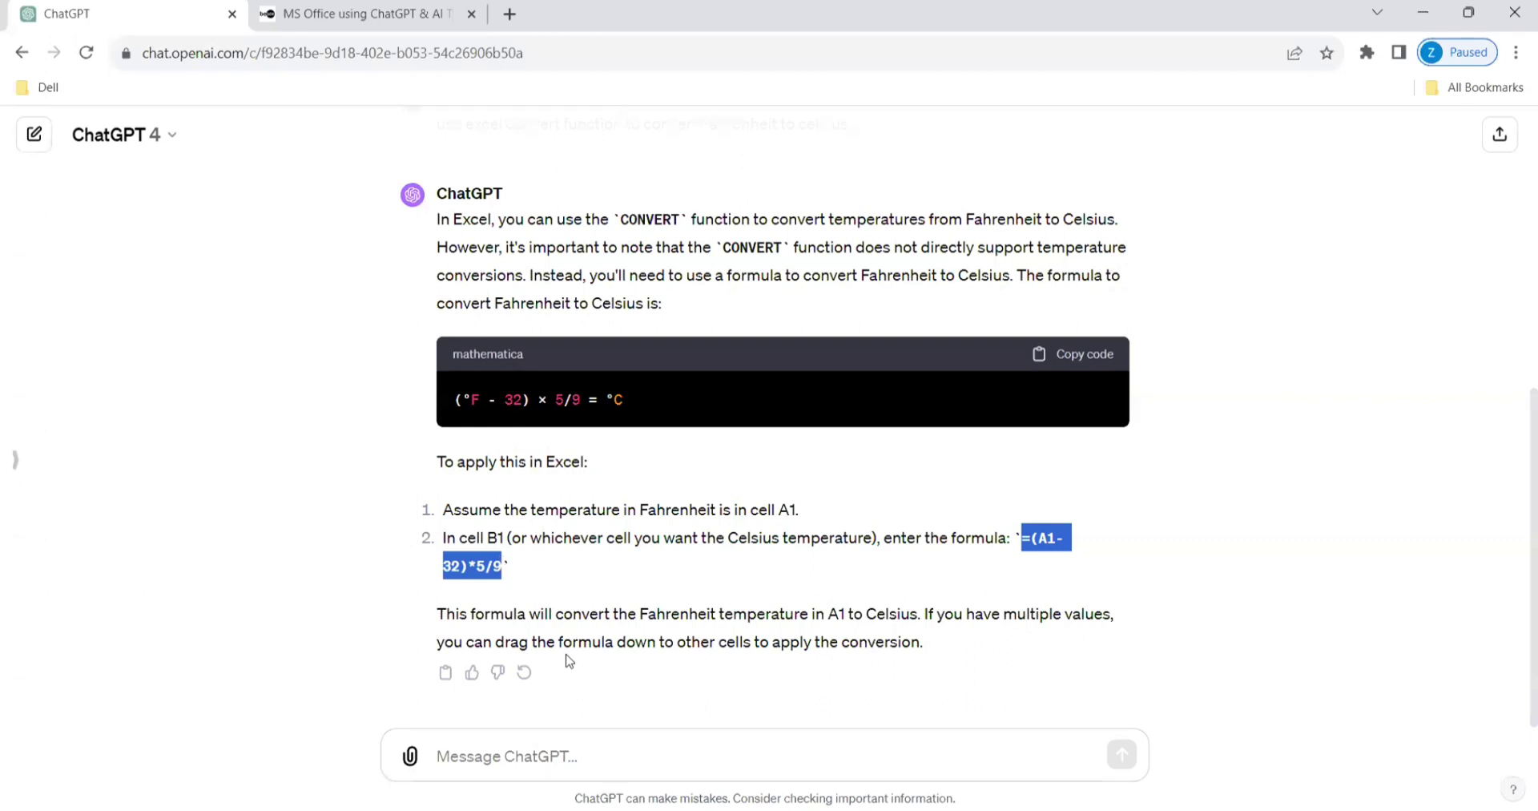
Enter Fahrenheit values 128 and 56 in A10:A11 and the formula =(A10-32)*5/9 in B10
key("alt+Tab")
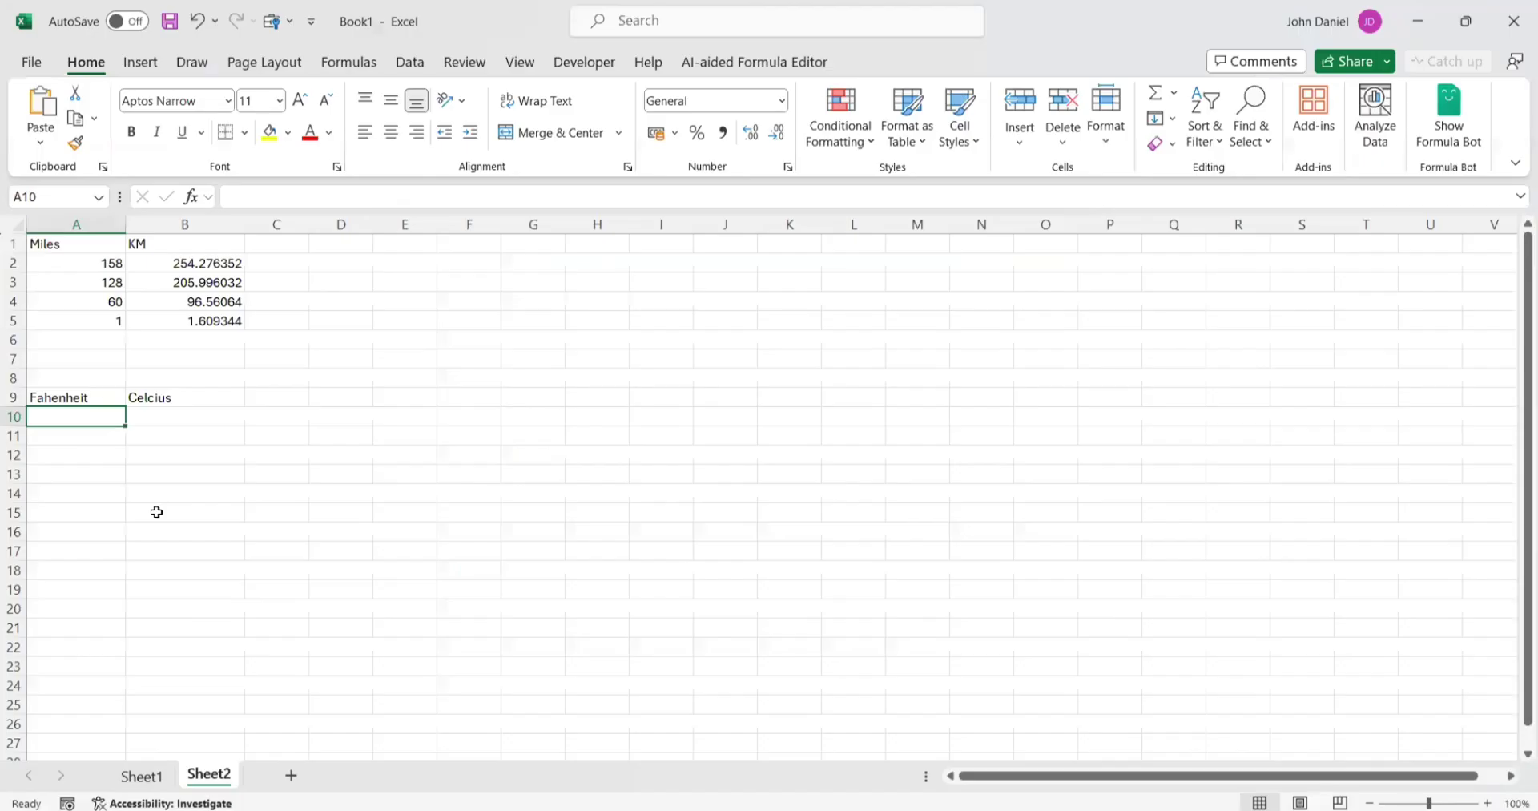
type("128")
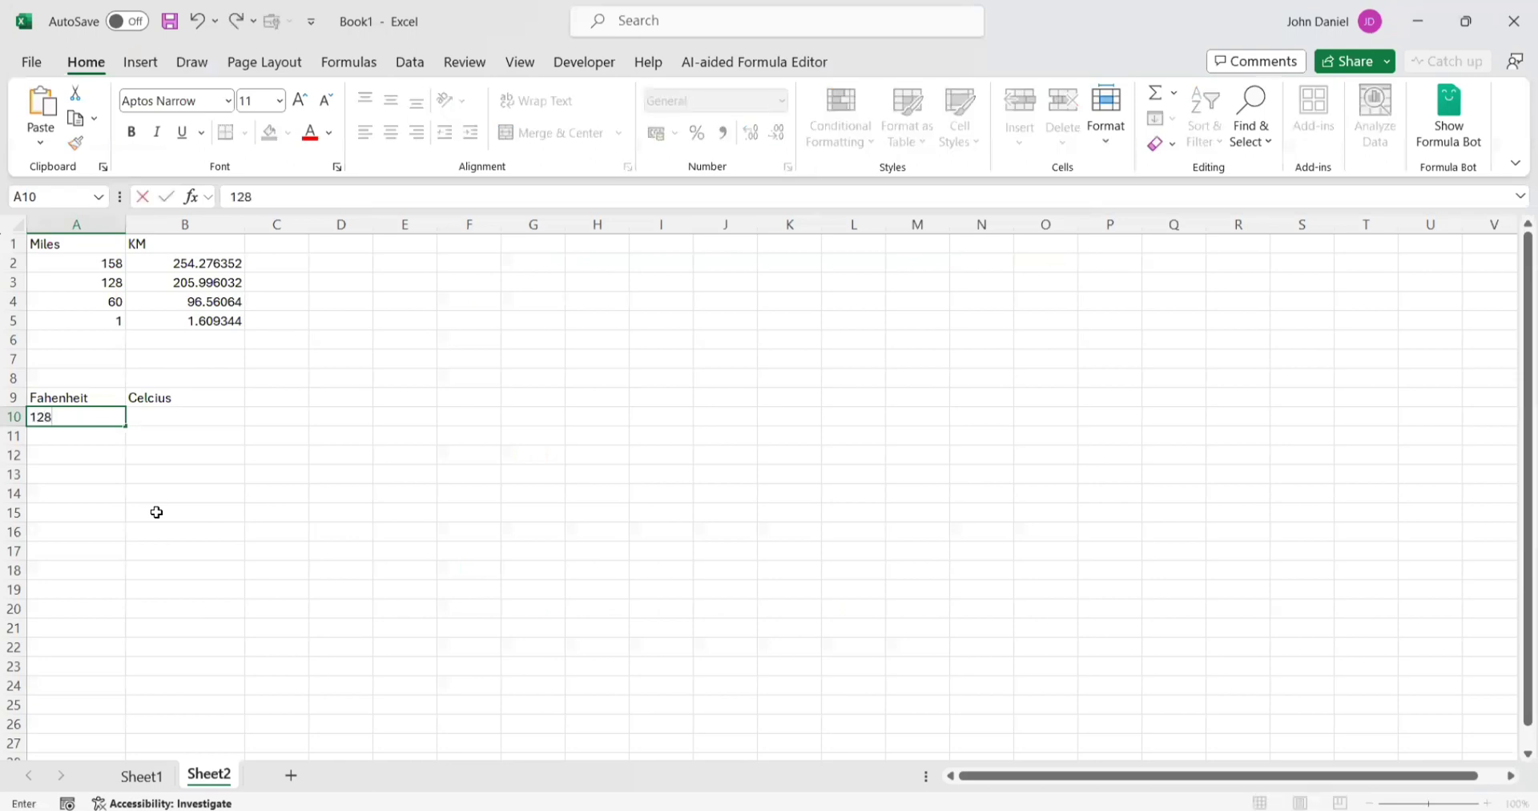
left_click(88, 434)
type("56")
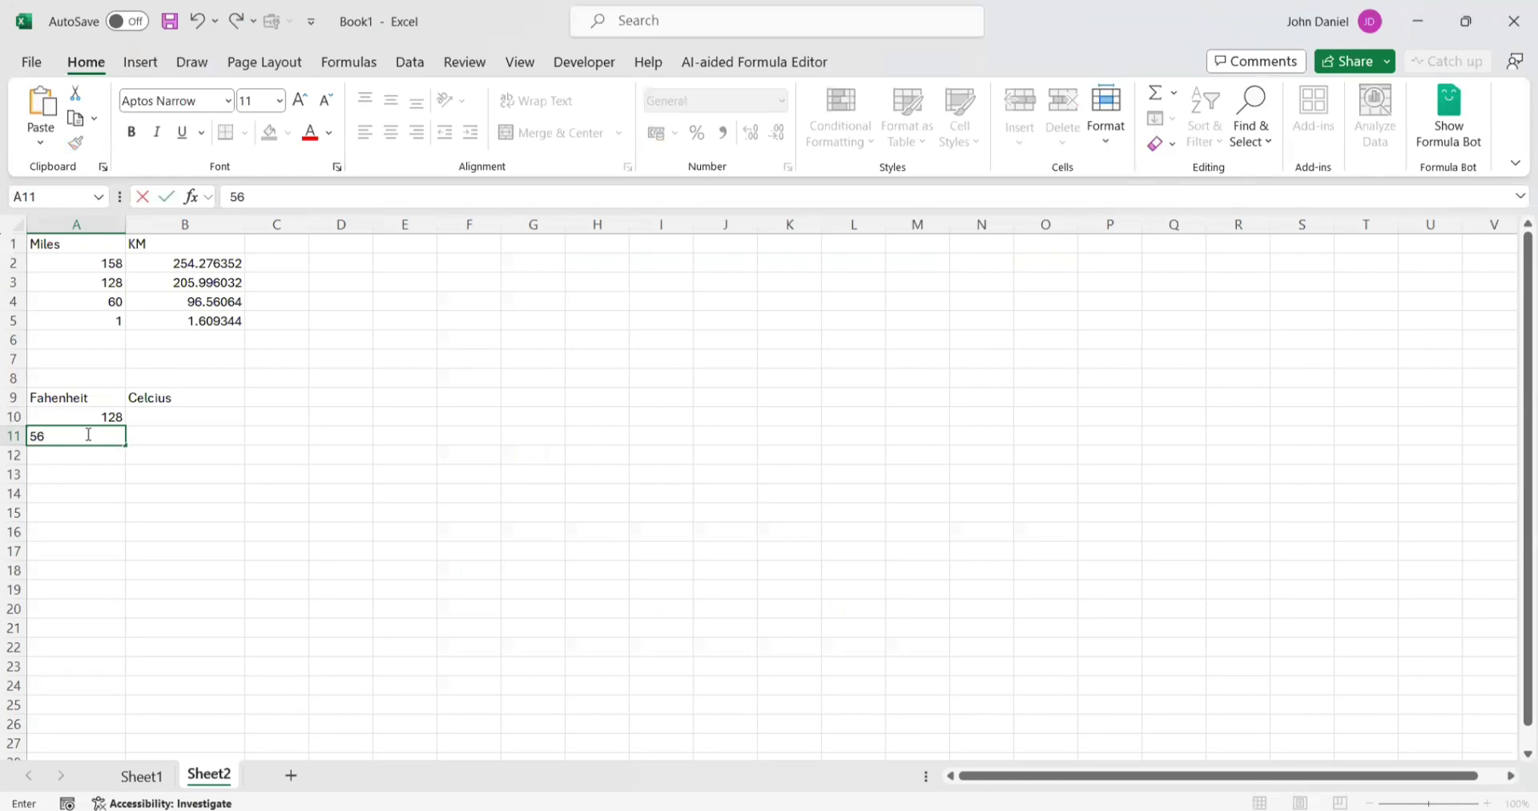
left_click(192, 417)
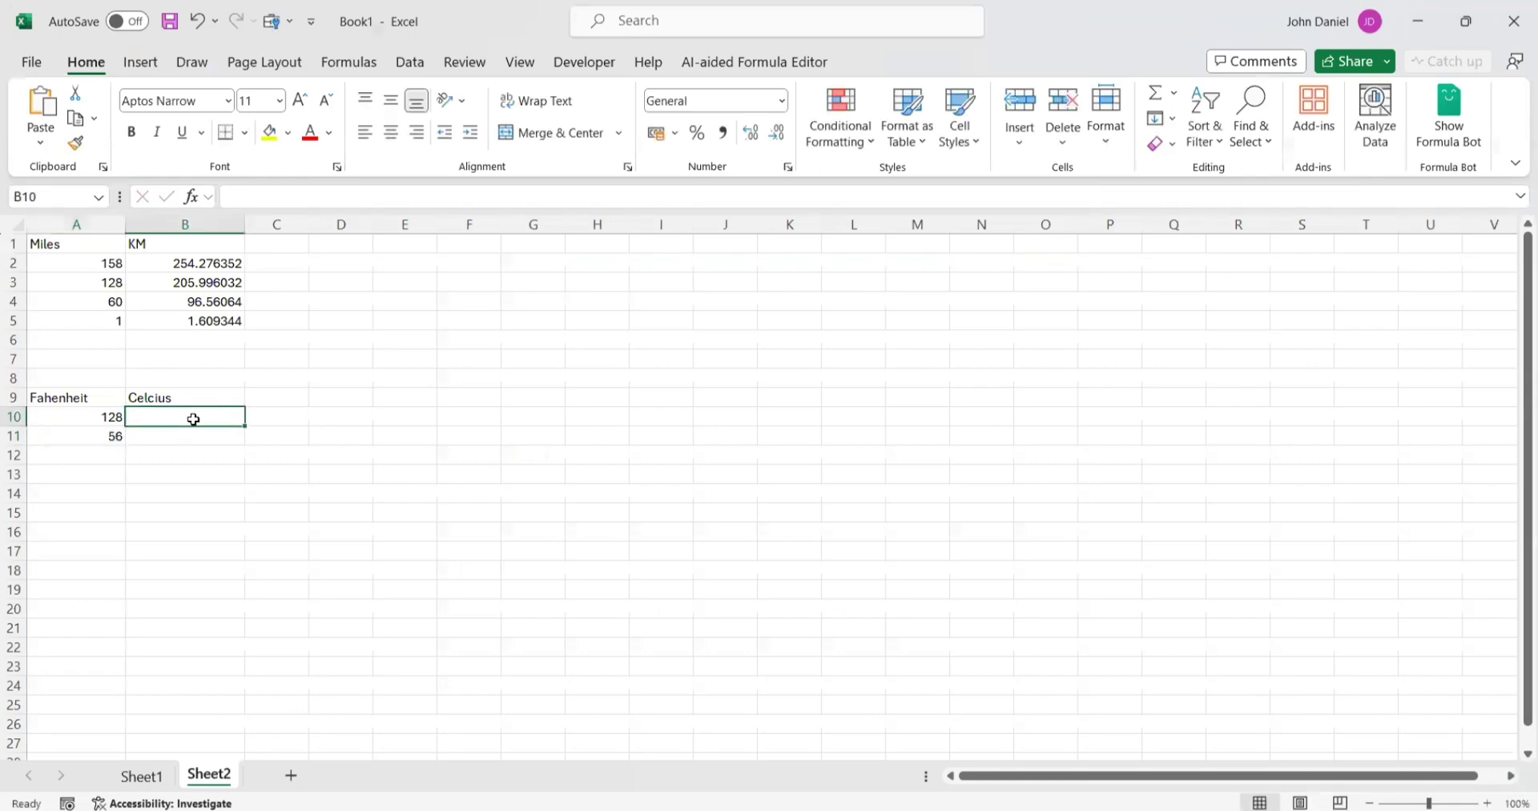
left_click(295, 197)
type("=(A1-32)*5/9")
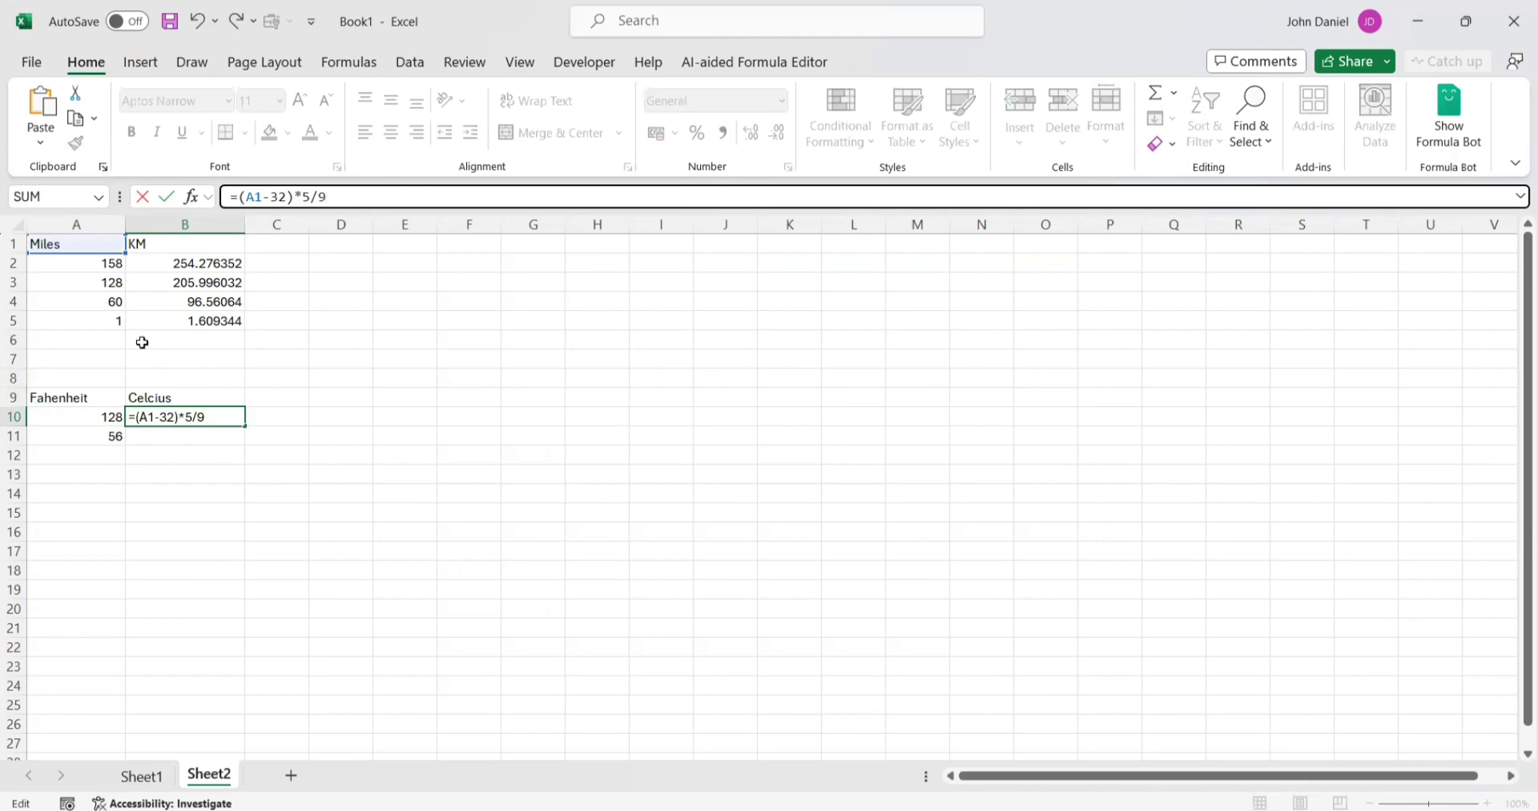
left_click(258, 198)
type("0")
key("Return")
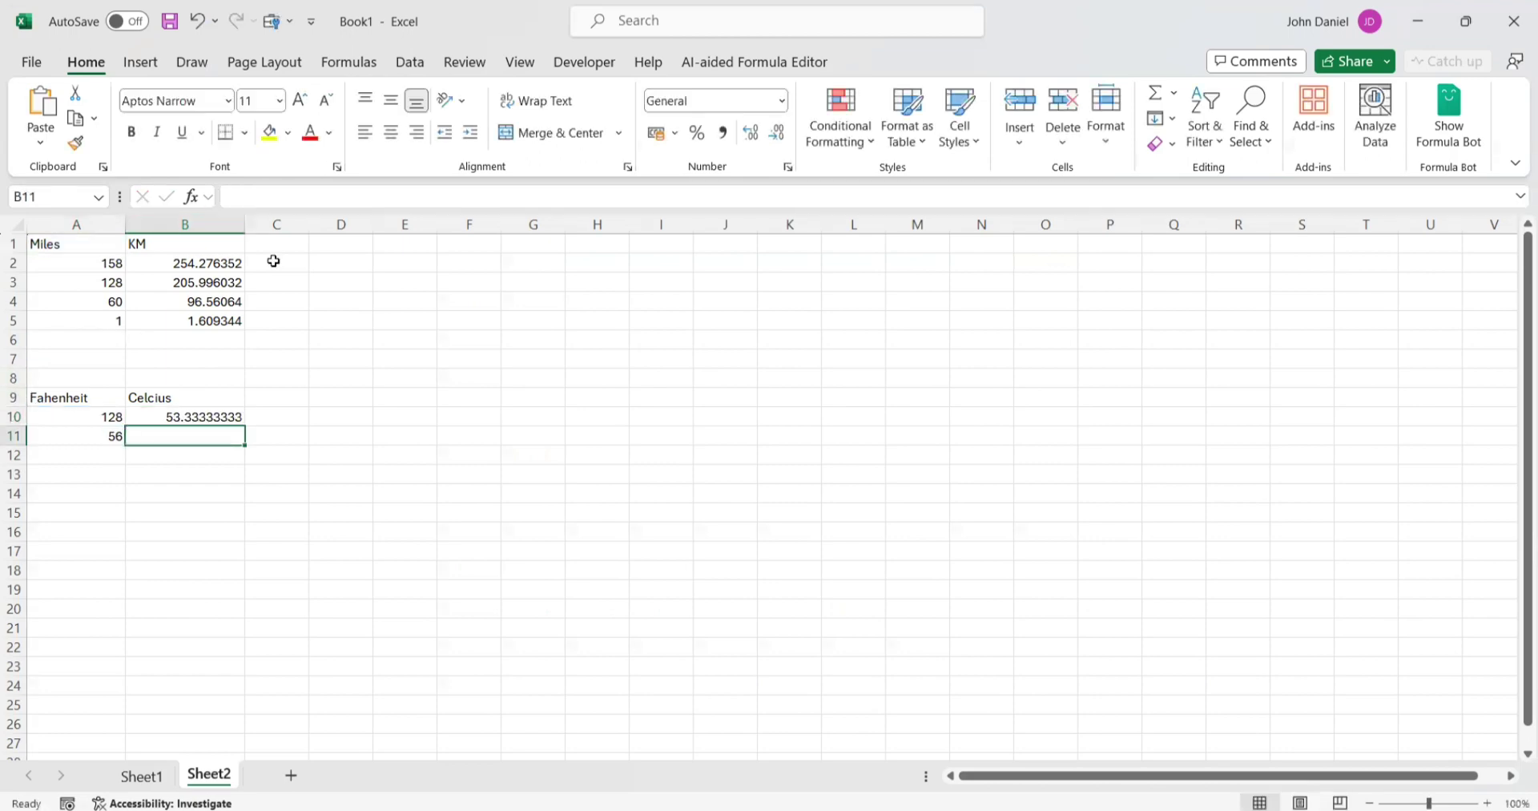
Add Fahrenheit values 1 and 32 in A12:A13 and fill the Celsius formula down to B13
left_click(99, 454)
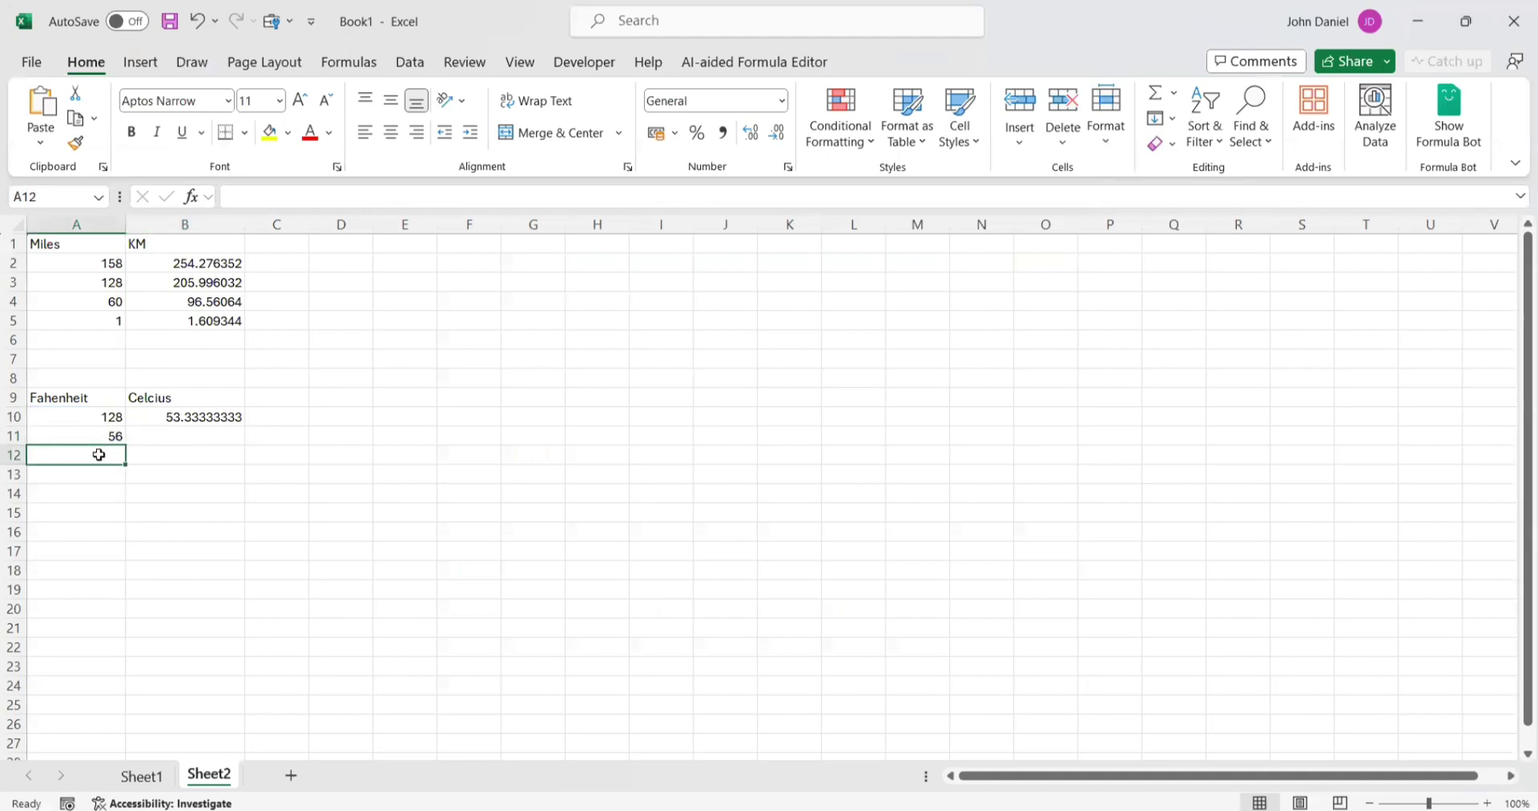
type("1")
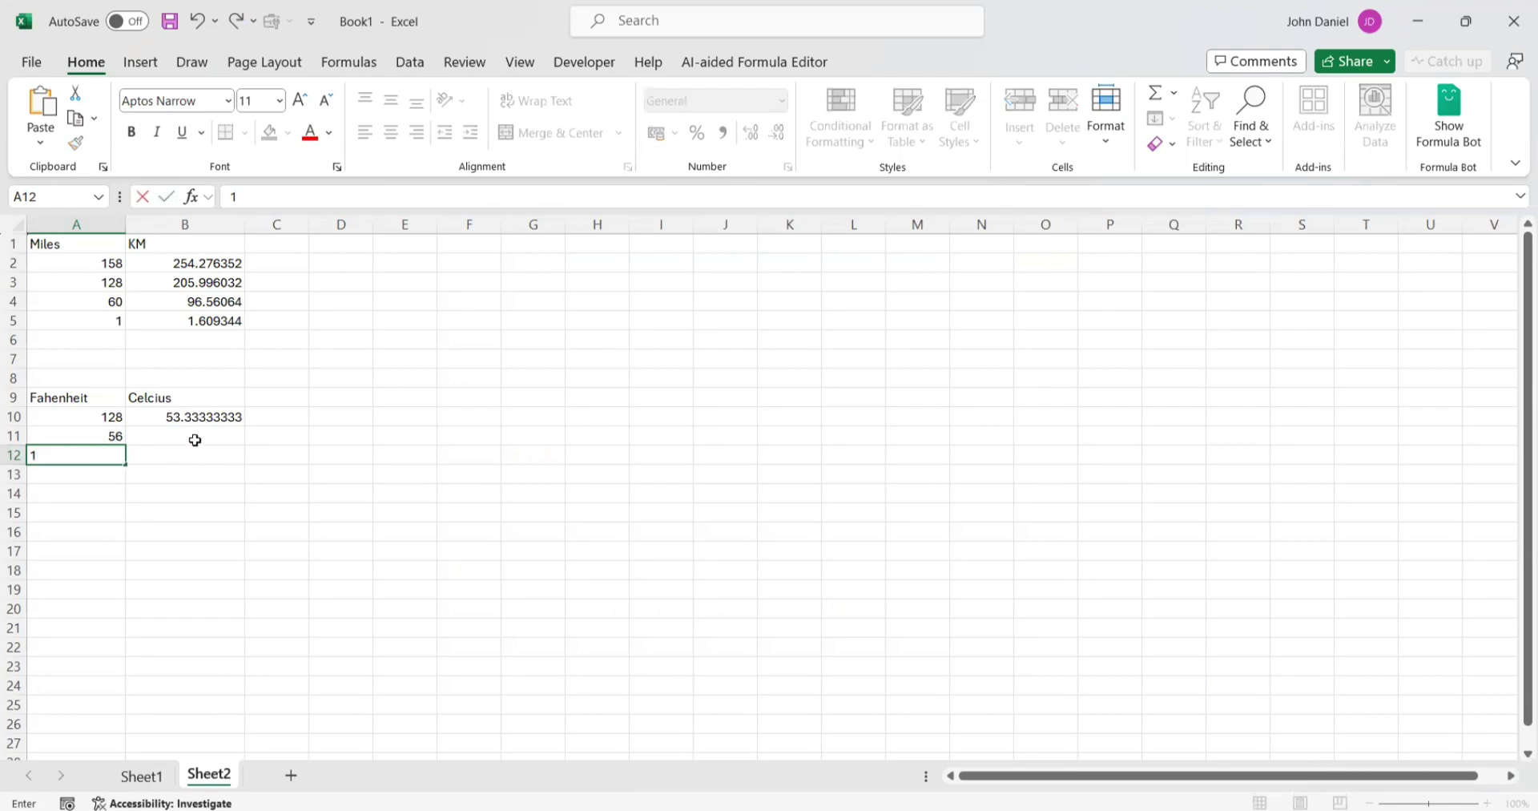
left_click(205, 413)
left_click_drag(246, 430, 246, 458)
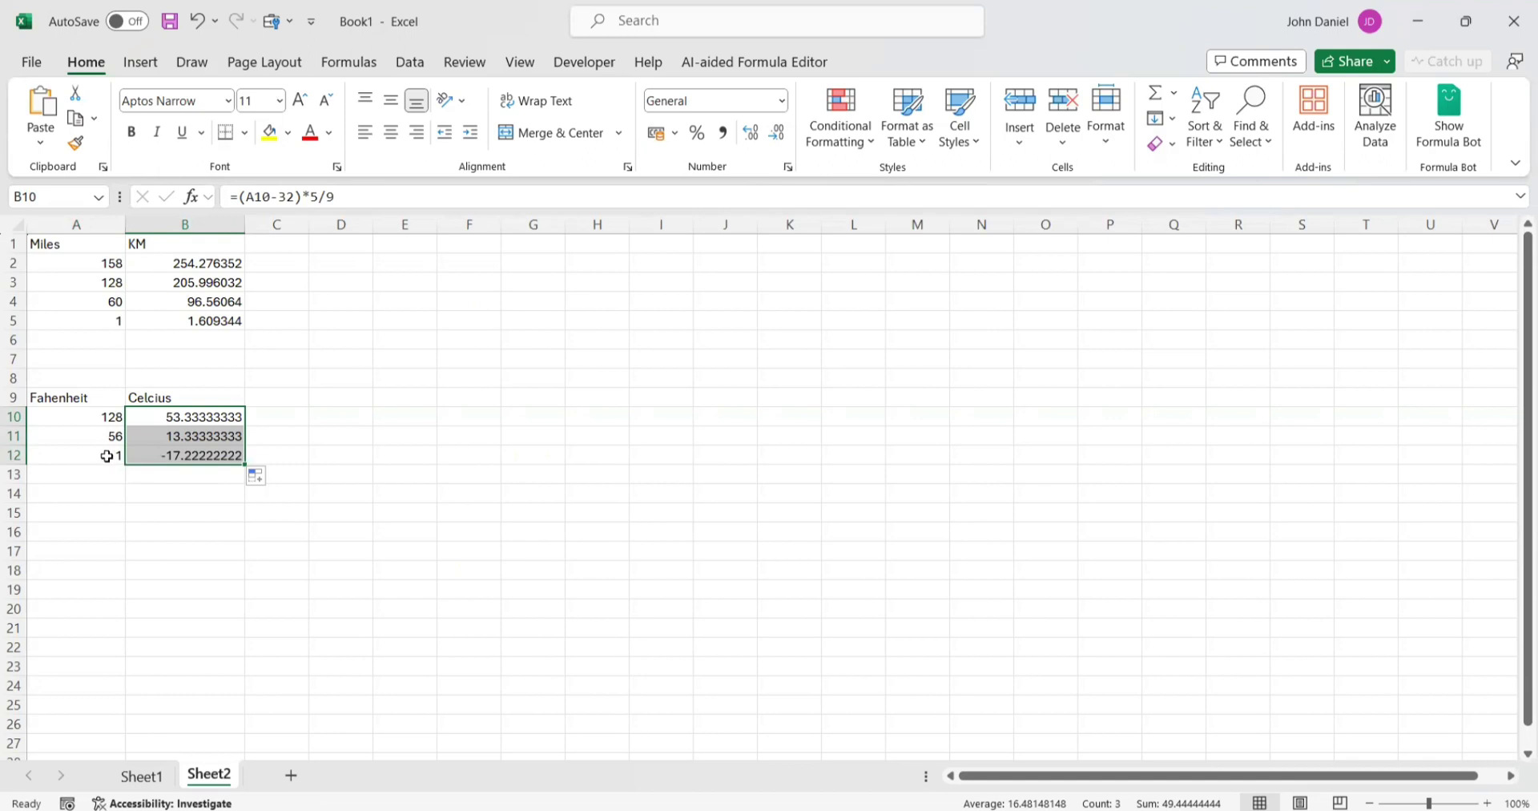
left_click(101, 474)
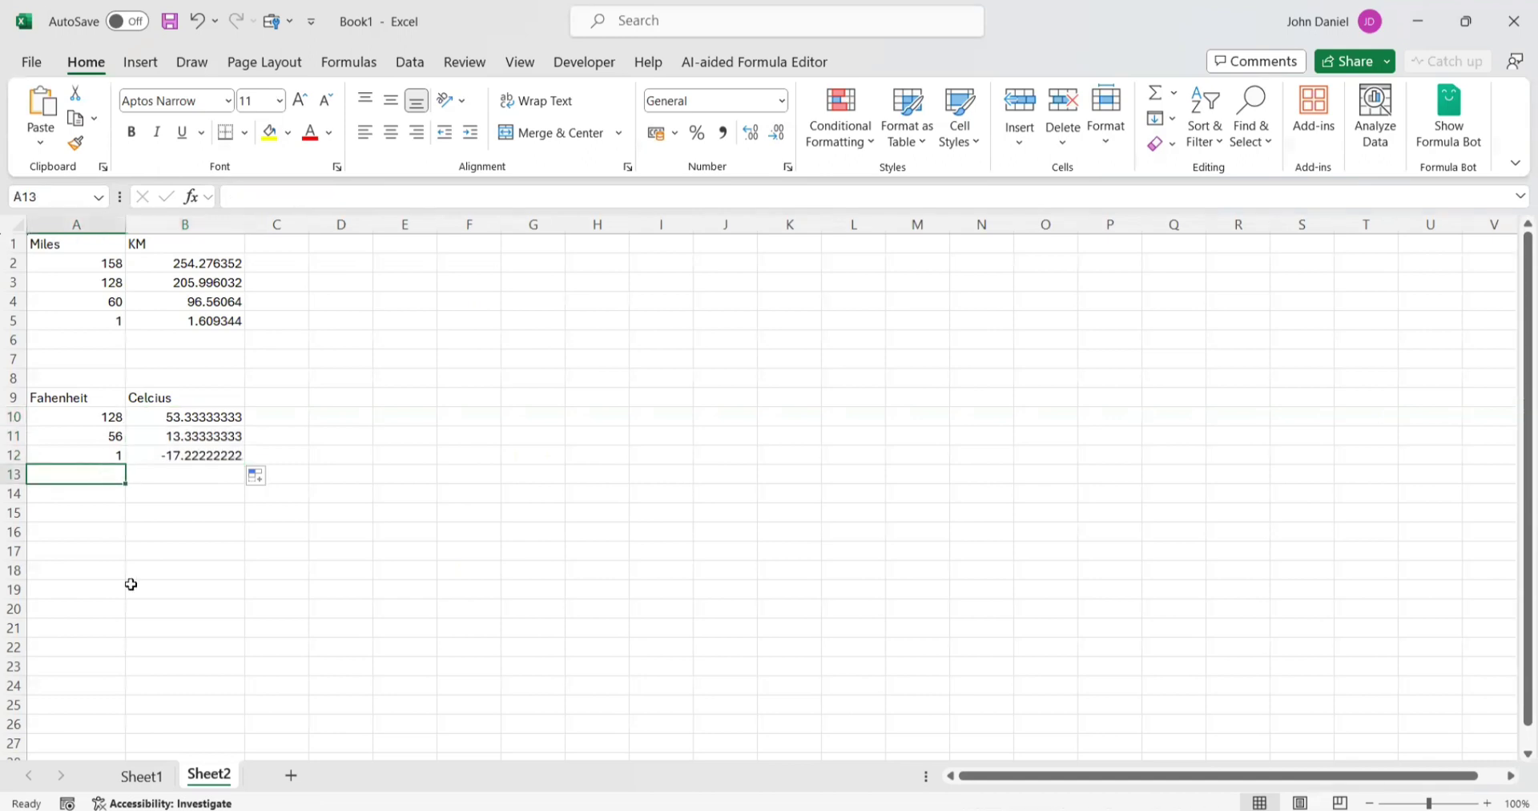
type("32")
key("Return")
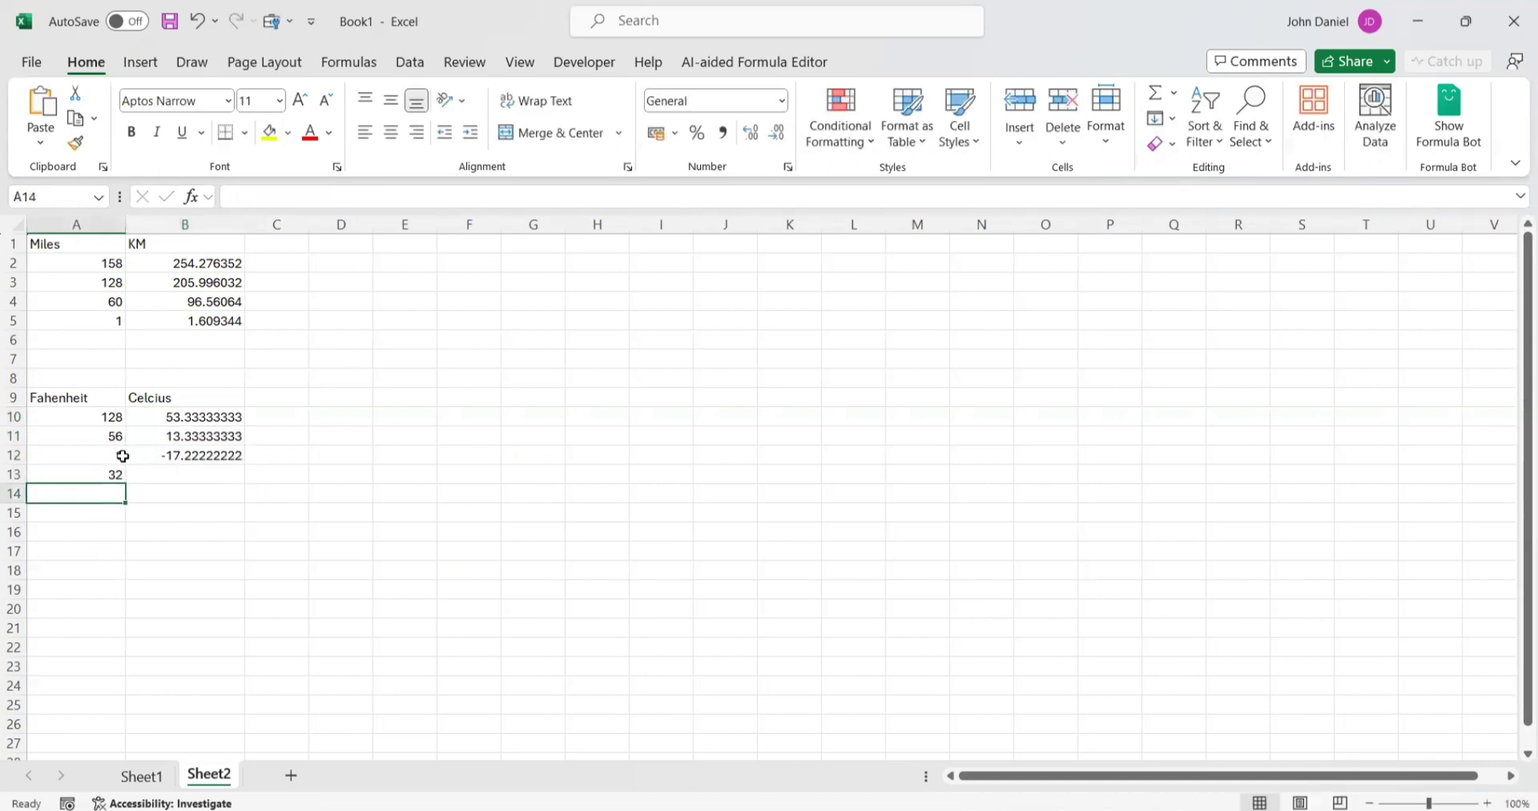
left_click(168, 457)
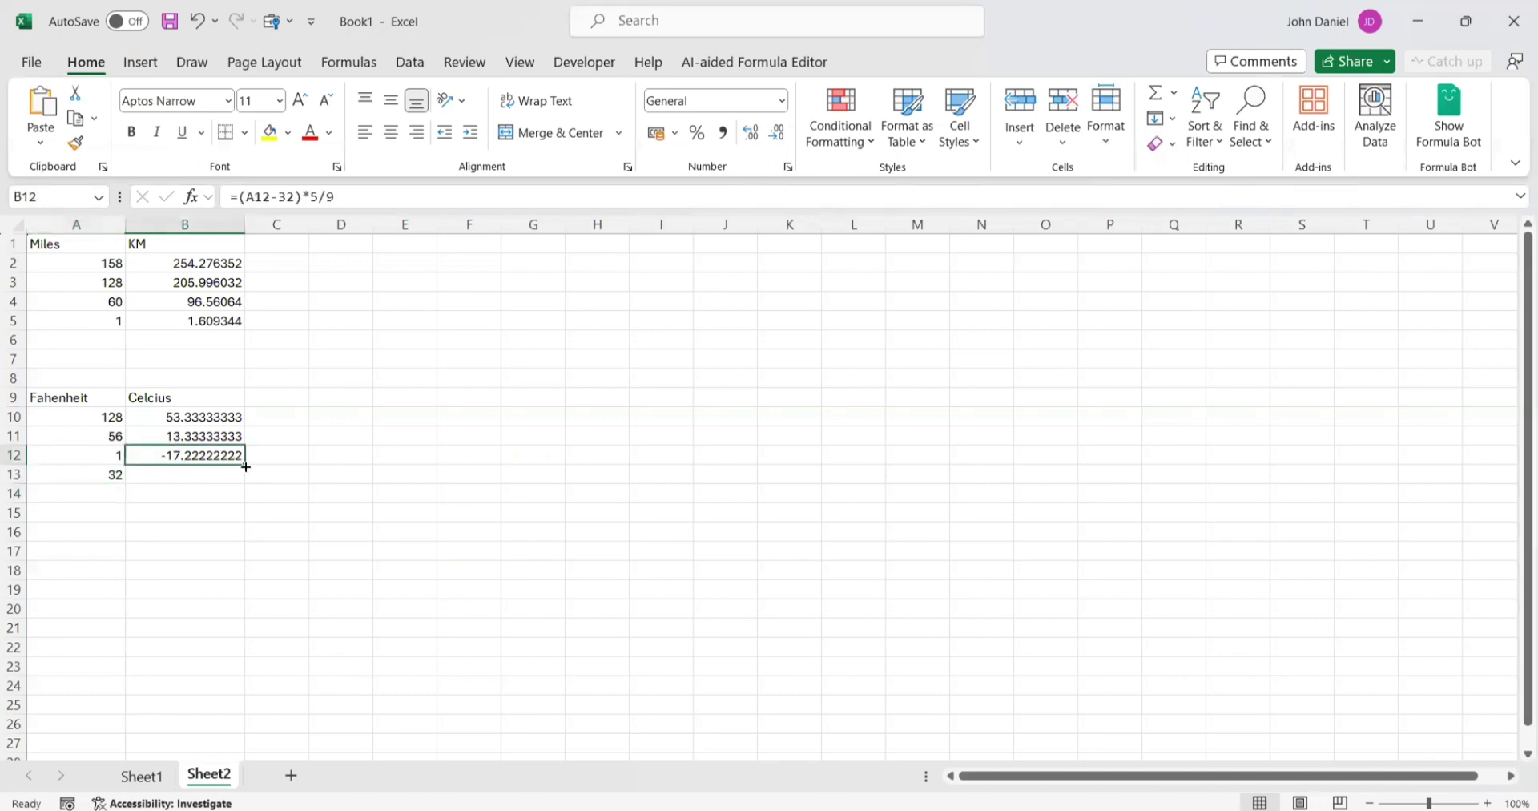
left_click_drag(245, 472, 243, 482)
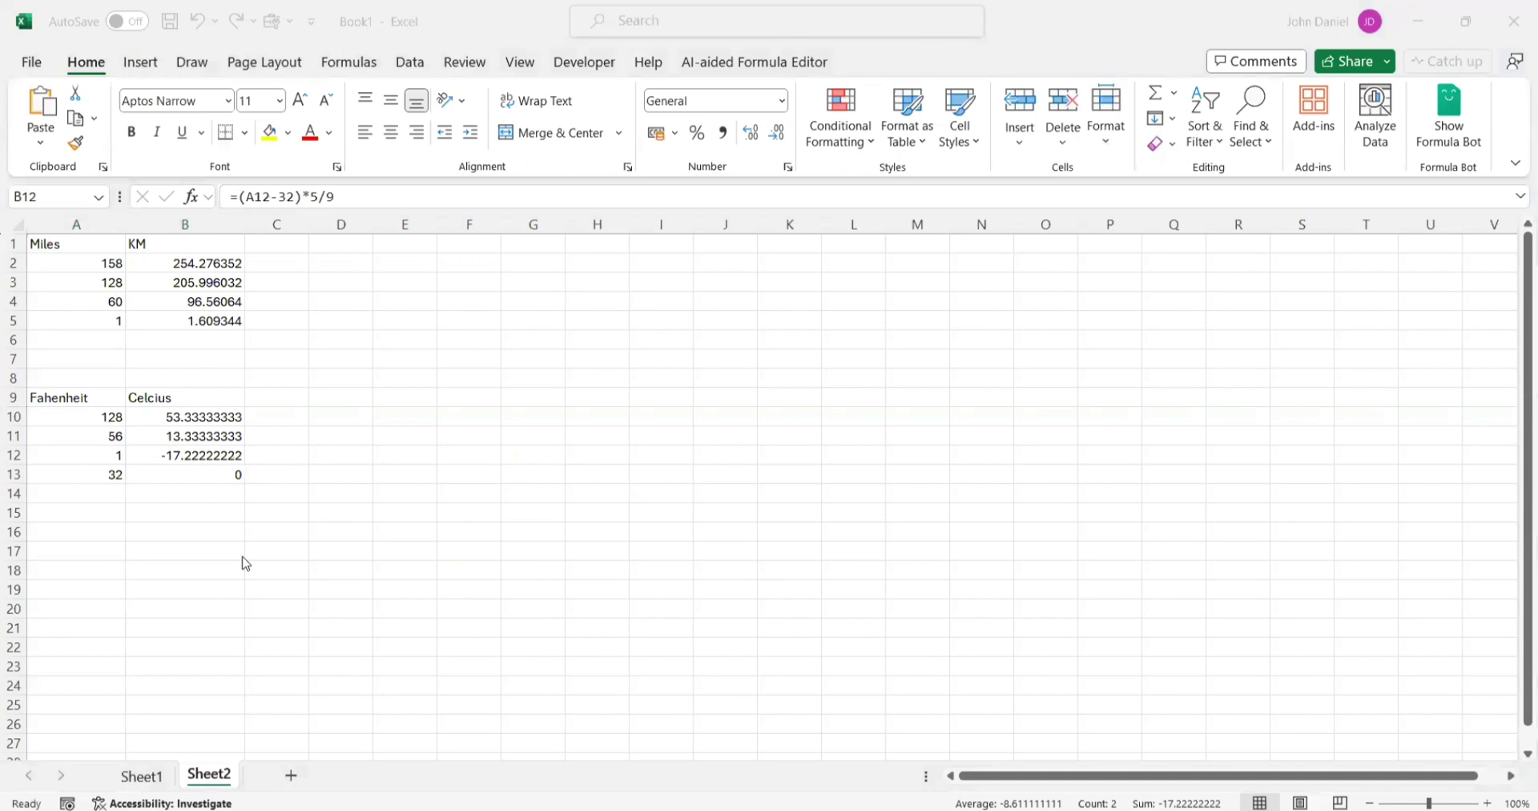
Enter the headings Feet in E2 and Inch in F2
left_click(408, 260)
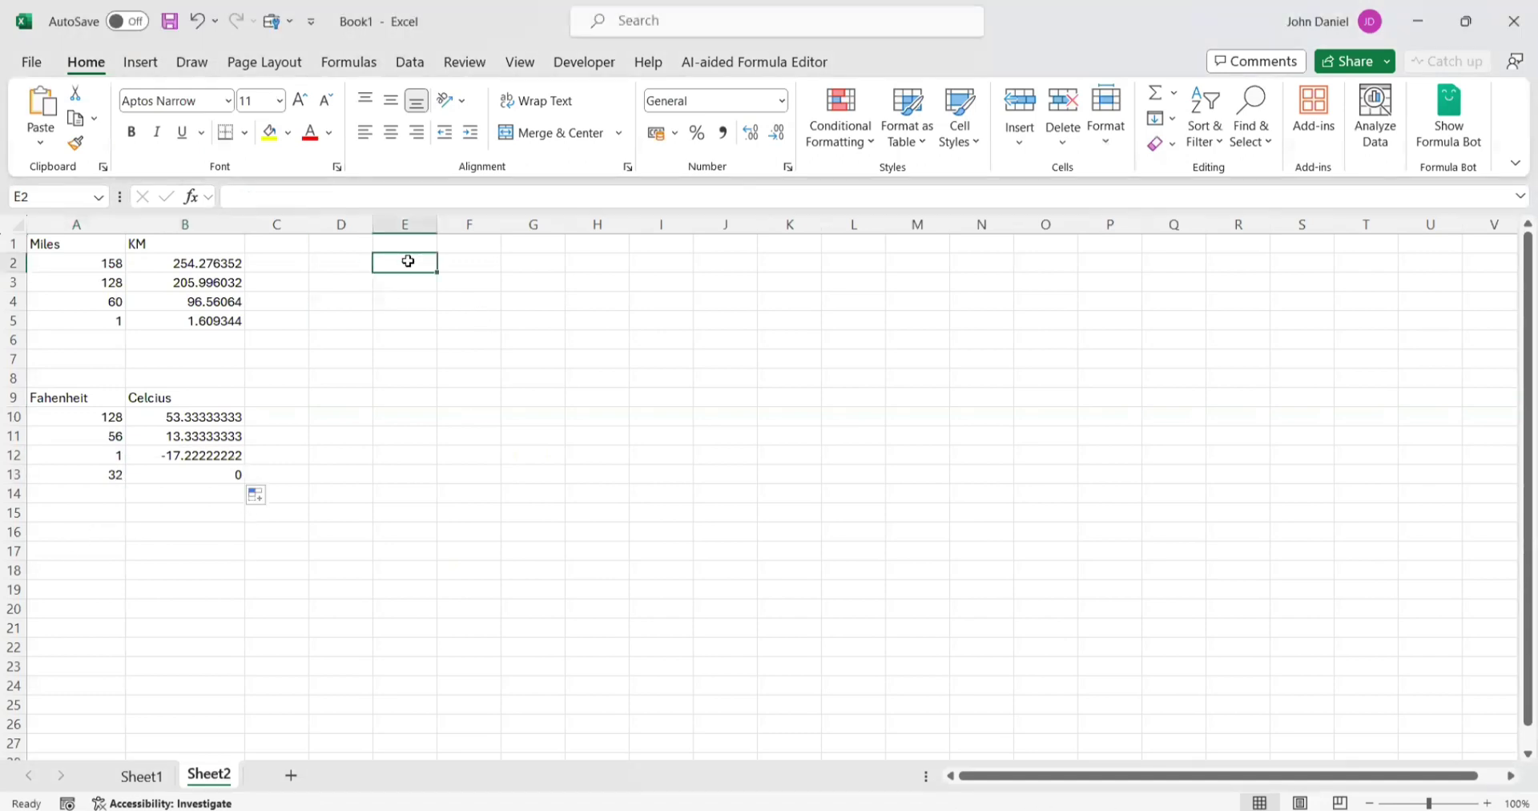
type("Feet")
key("Tab")
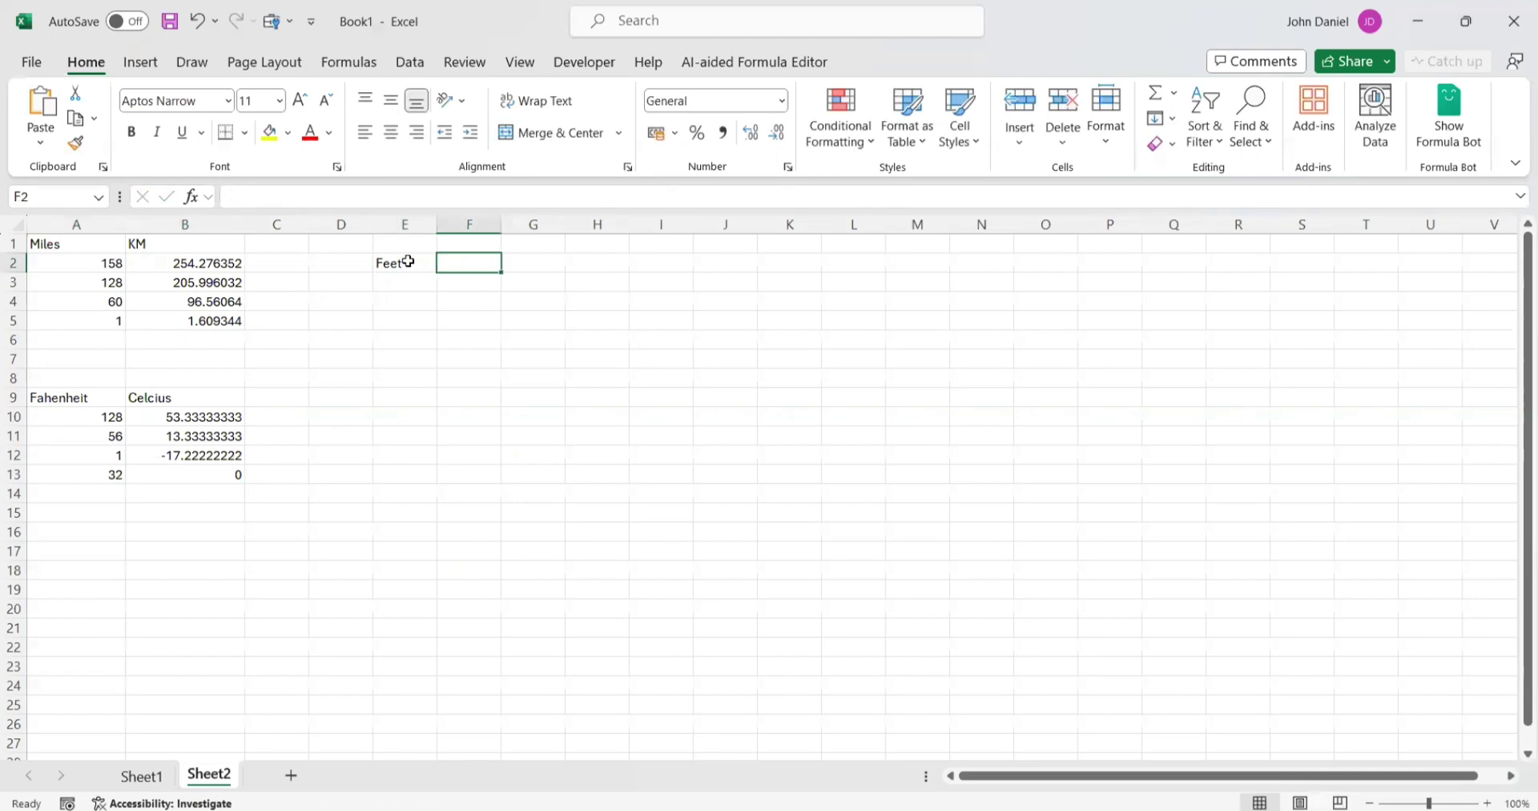
type("Inch")
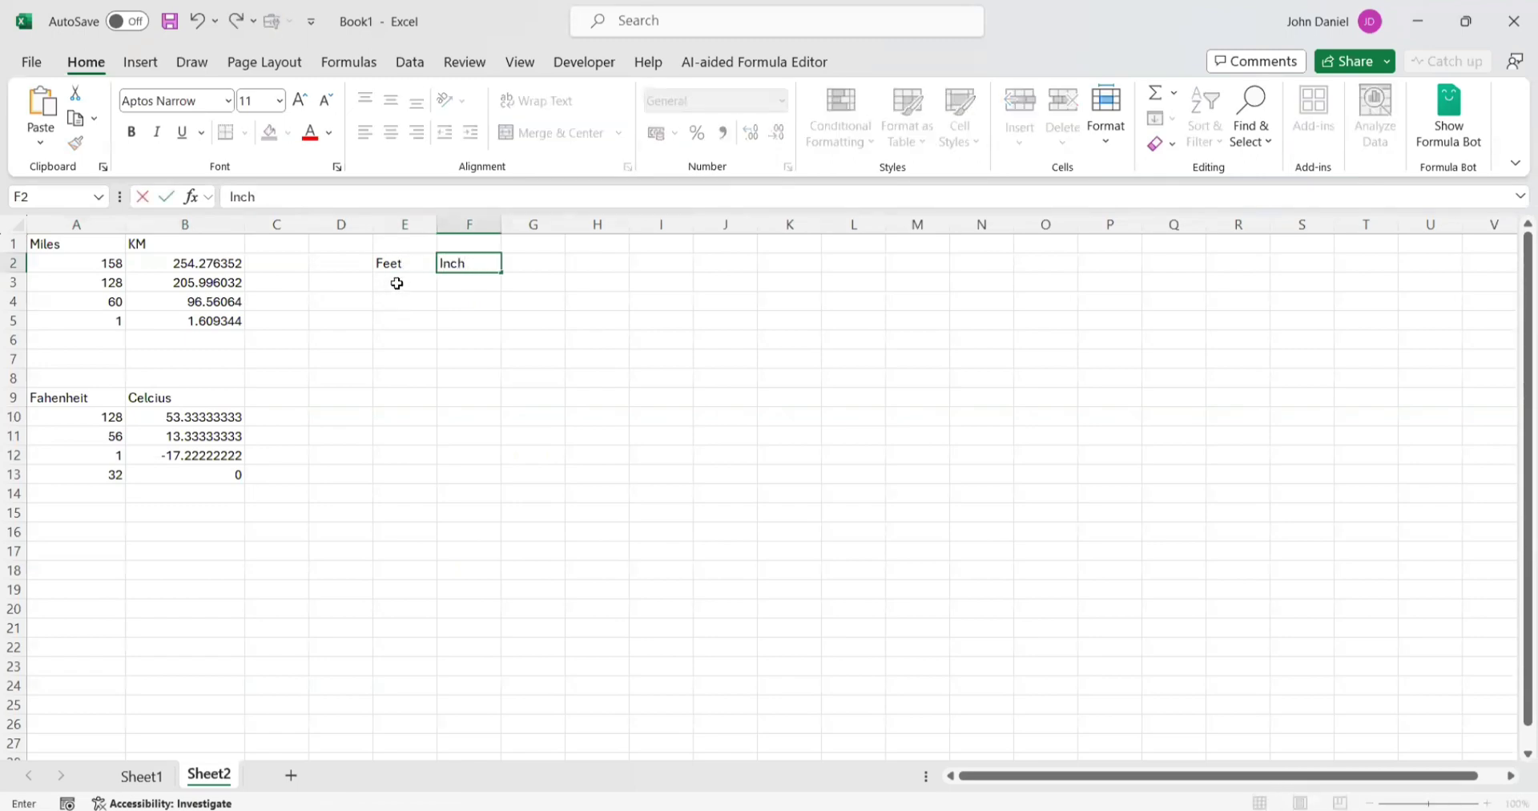
Enter the feet values 6, 5 and 10 in E3:E5
left_click(397, 281)
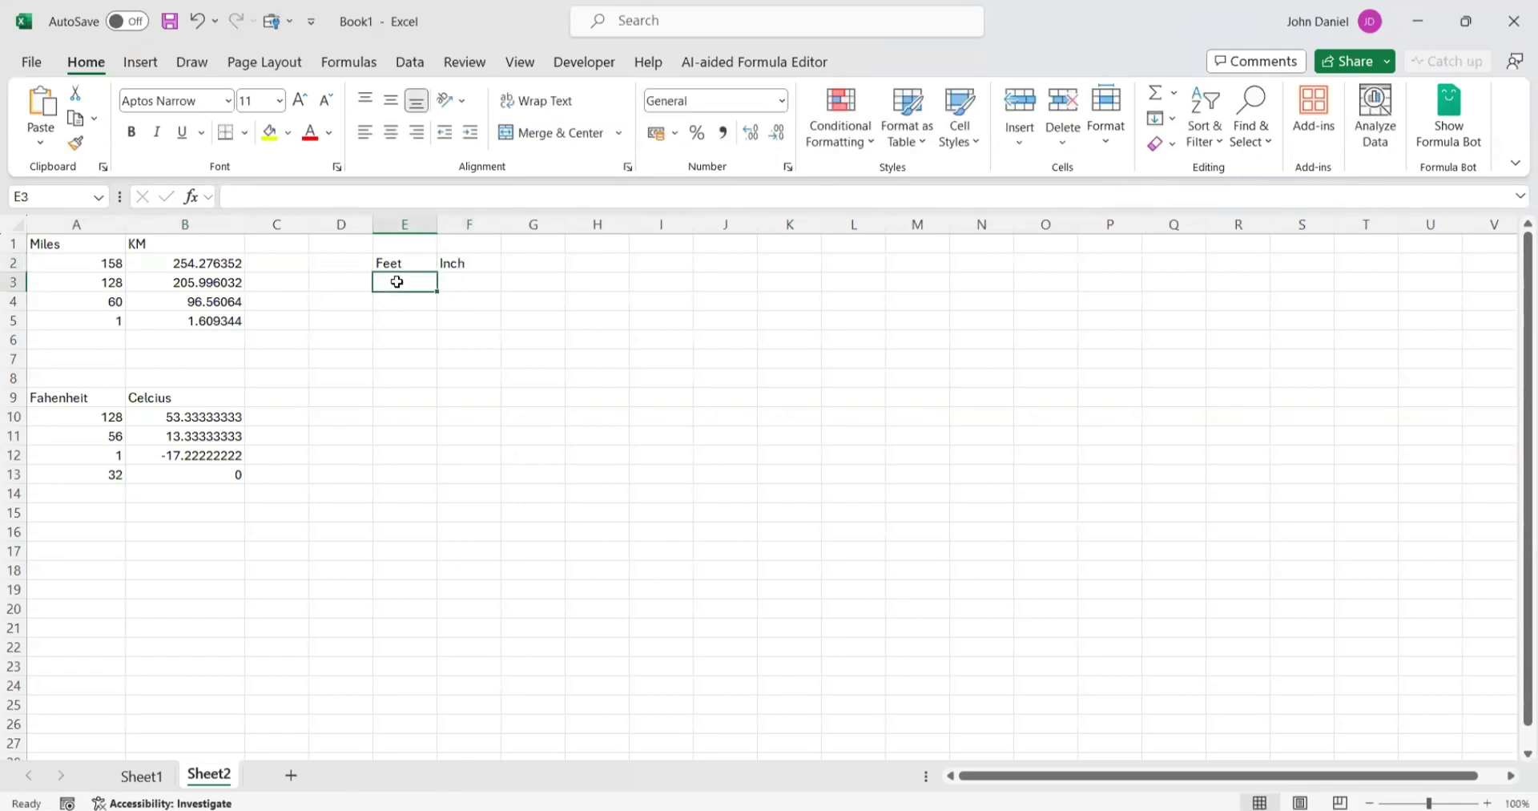
type("6")
left_click(397, 300)
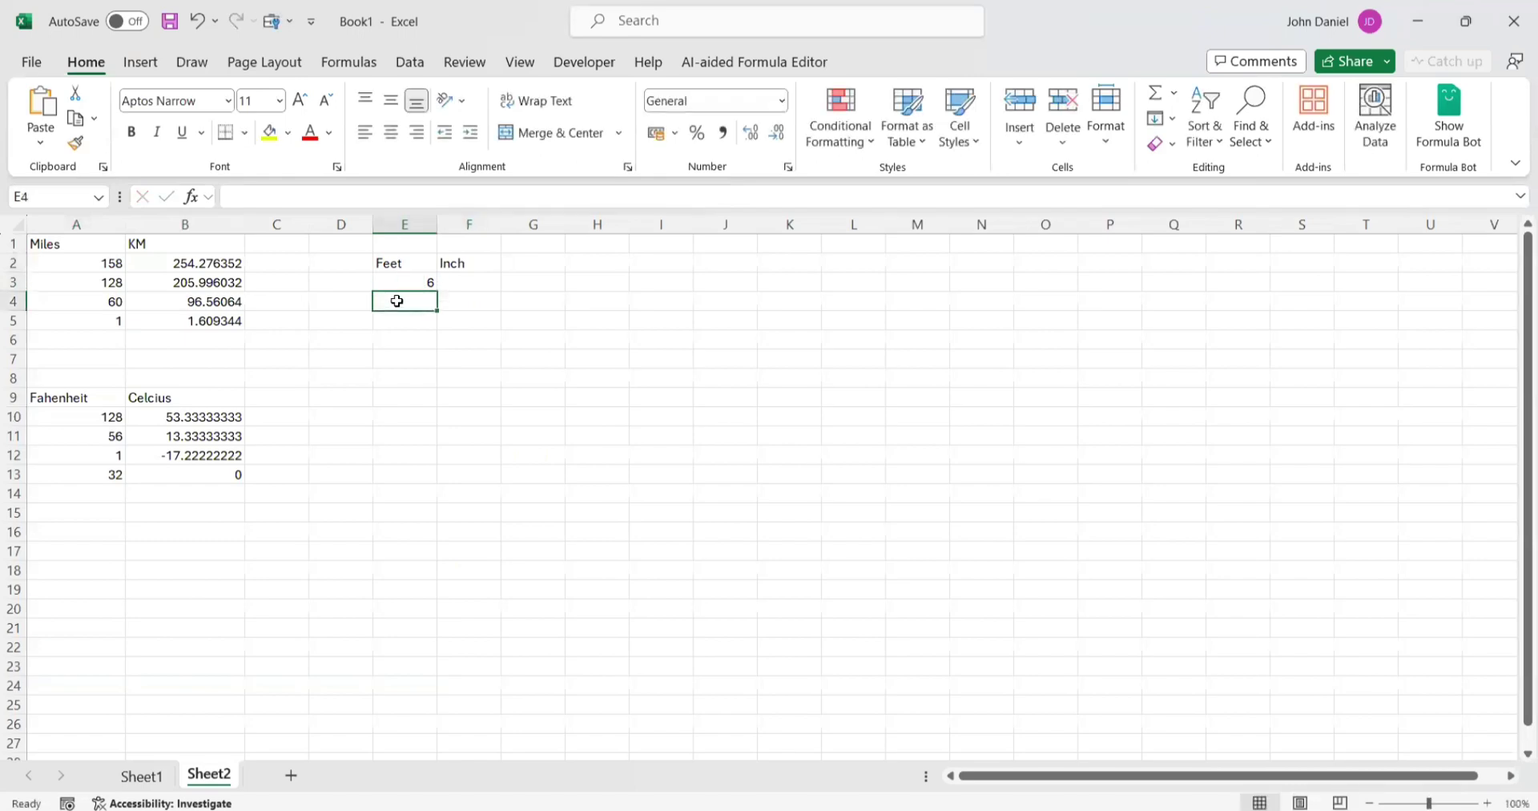
type("4")
key("BackSpace")
type("5")
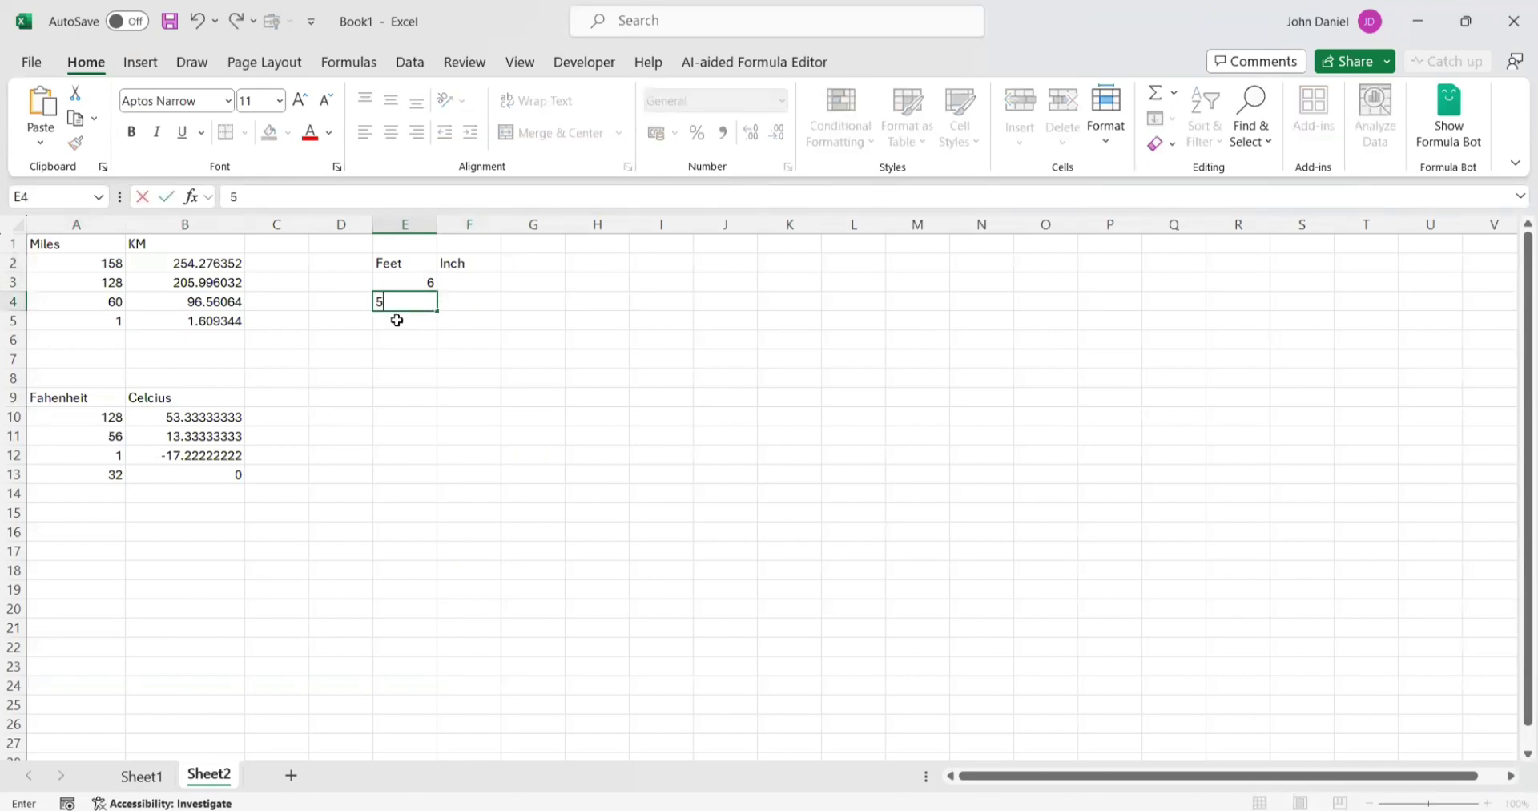
key("Return")
type("10")
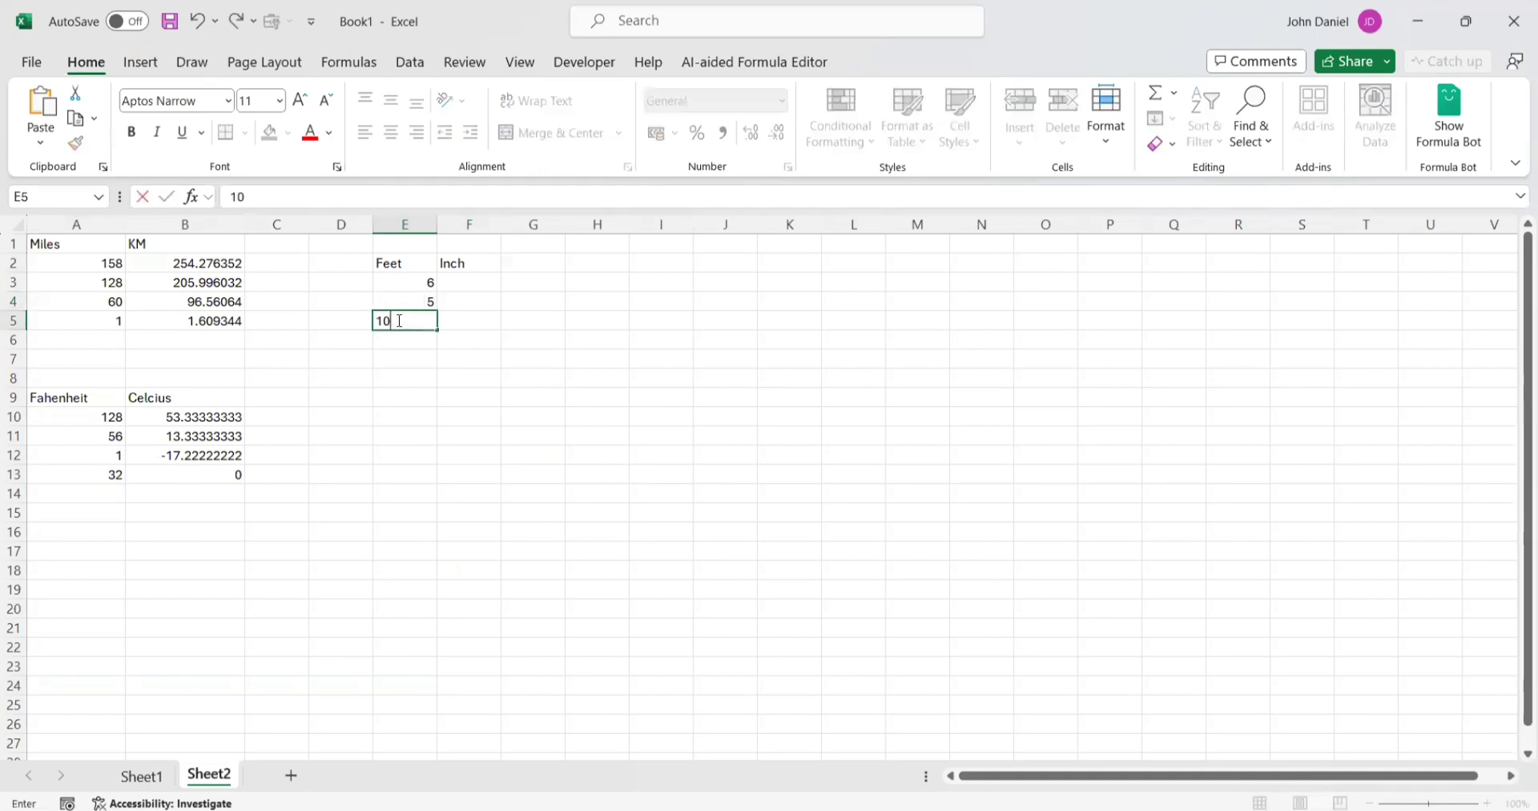
left_click(409, 372)
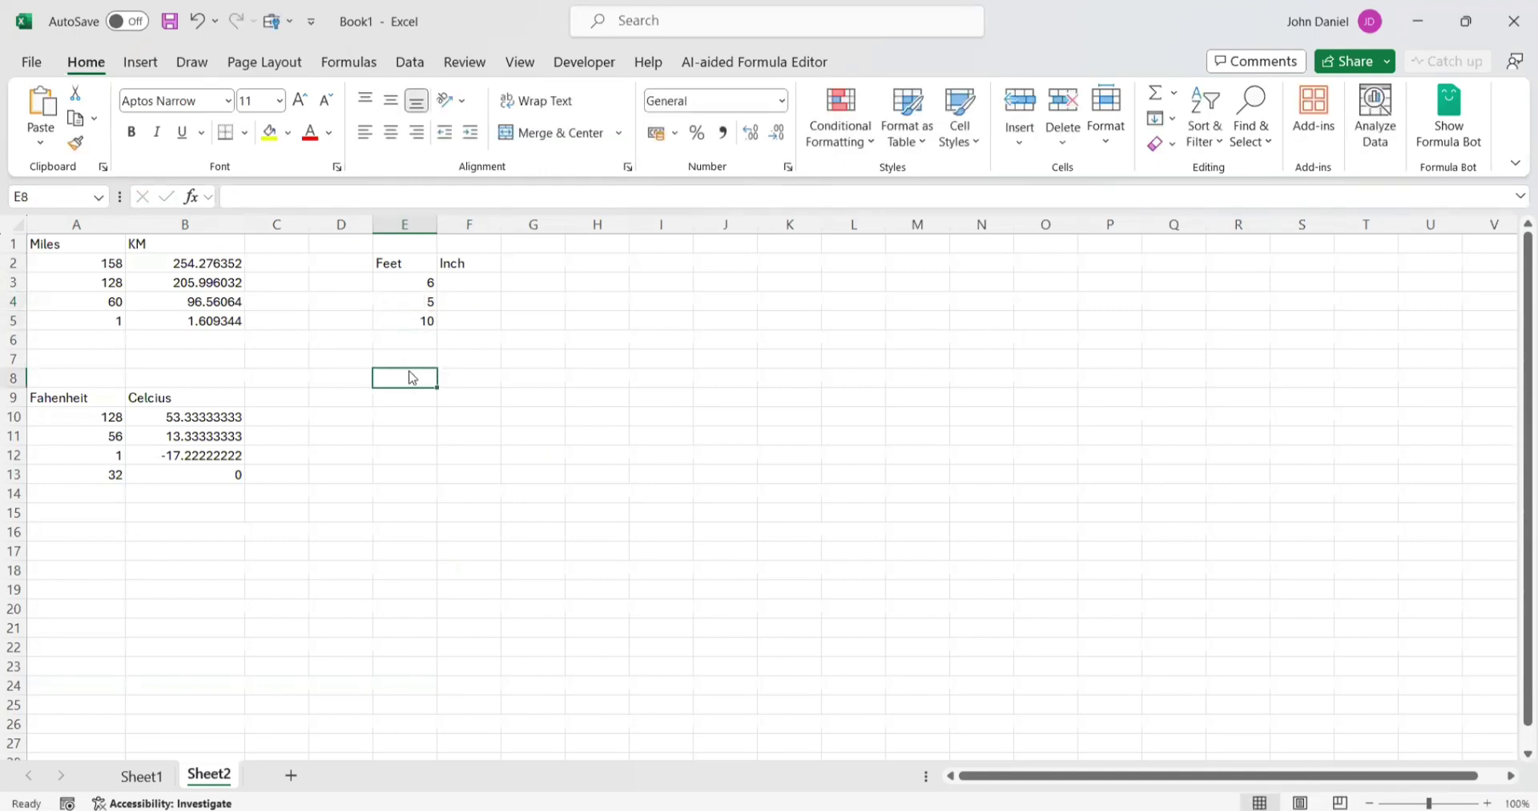
Ask ChatGPT how to convert feet to inches with CONVERT and copy =CONVERT(A1, "ft", "in")
key("alt+Tab")
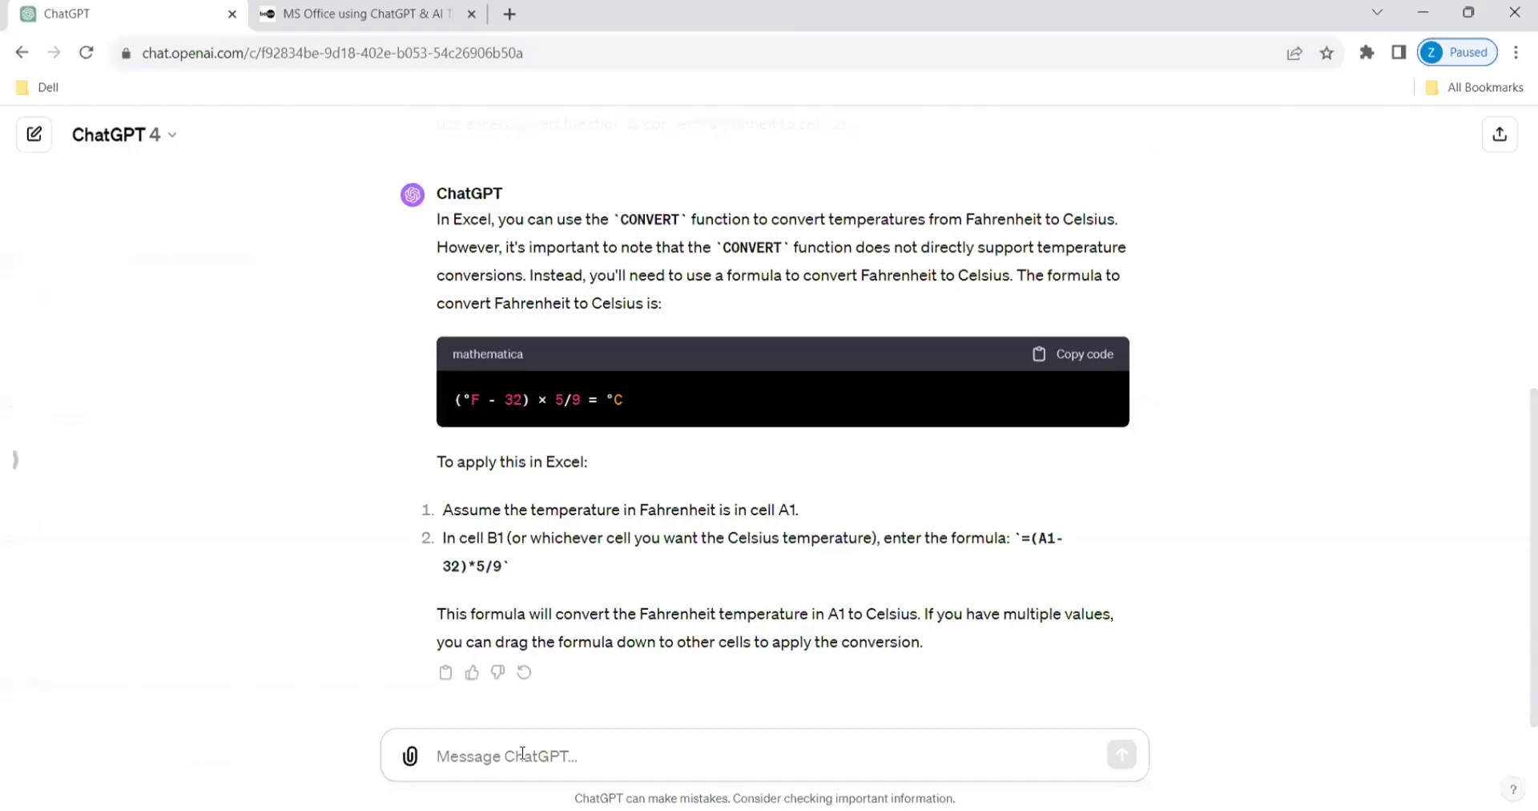
type("use excel convert function to convert ")
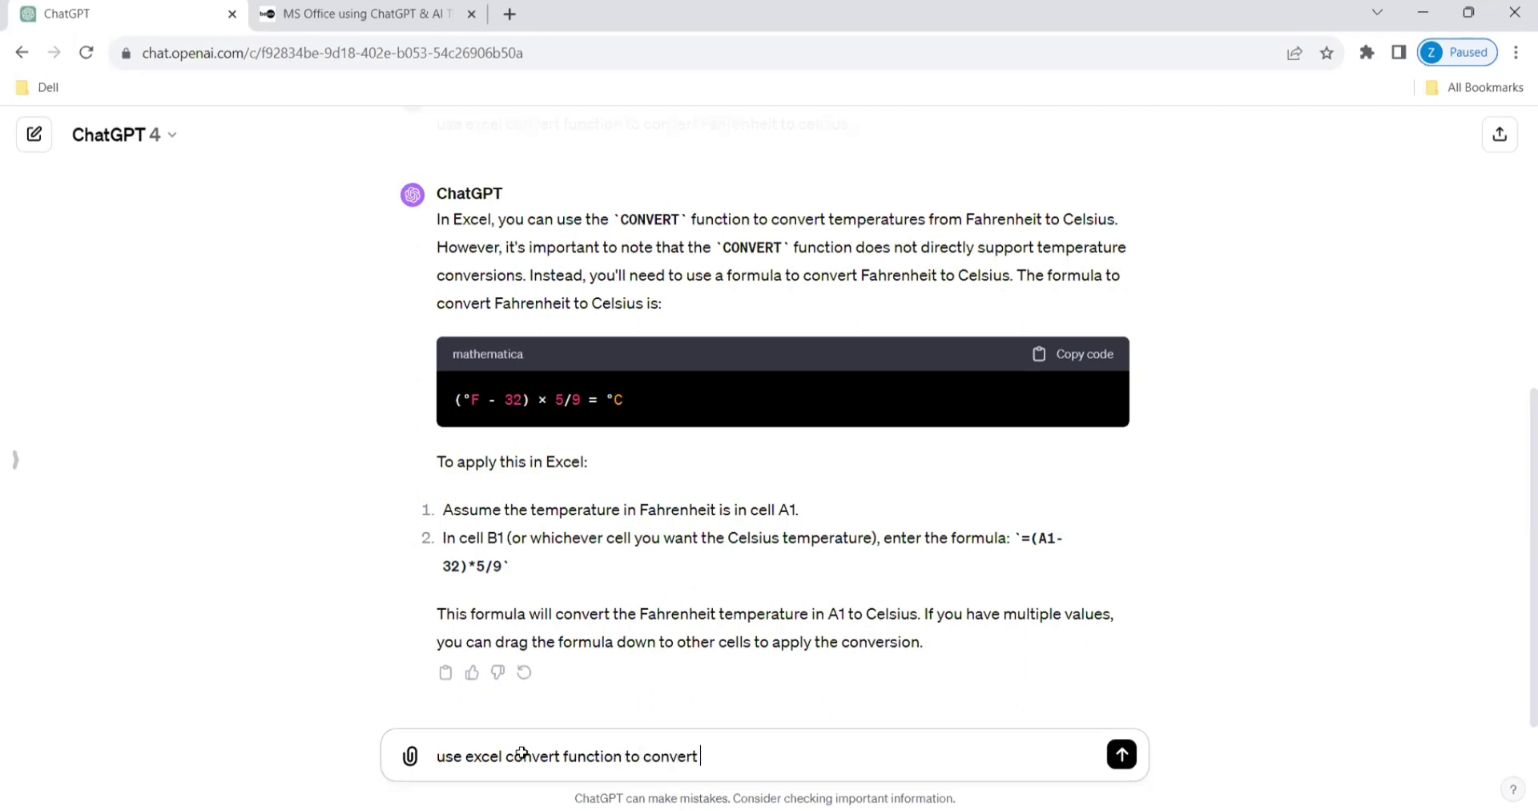
type("Feet to Inches")
key("Return")
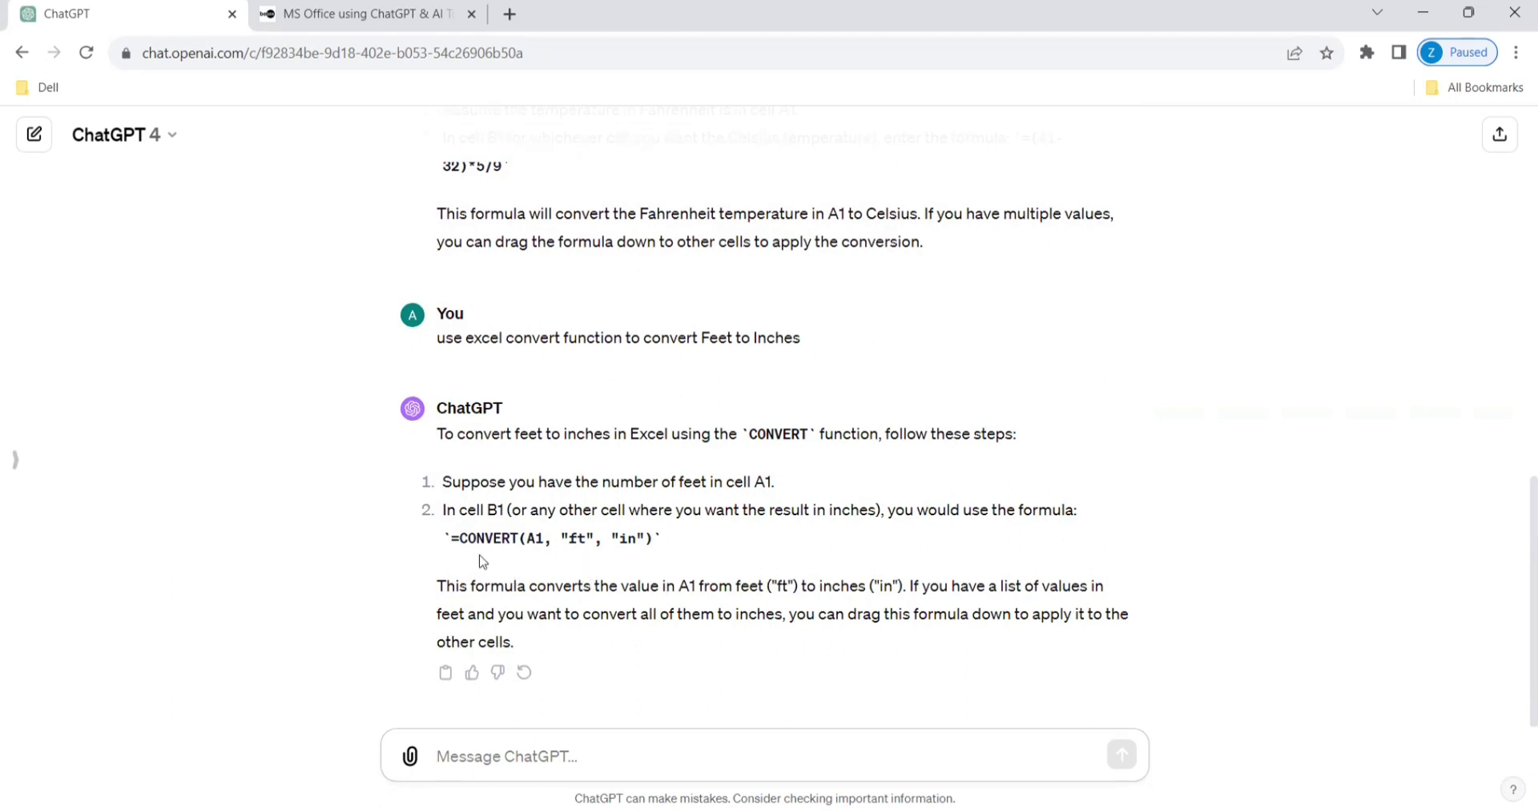
left_click_drag(454, 536, 654, 536)
key("ctrl+c")
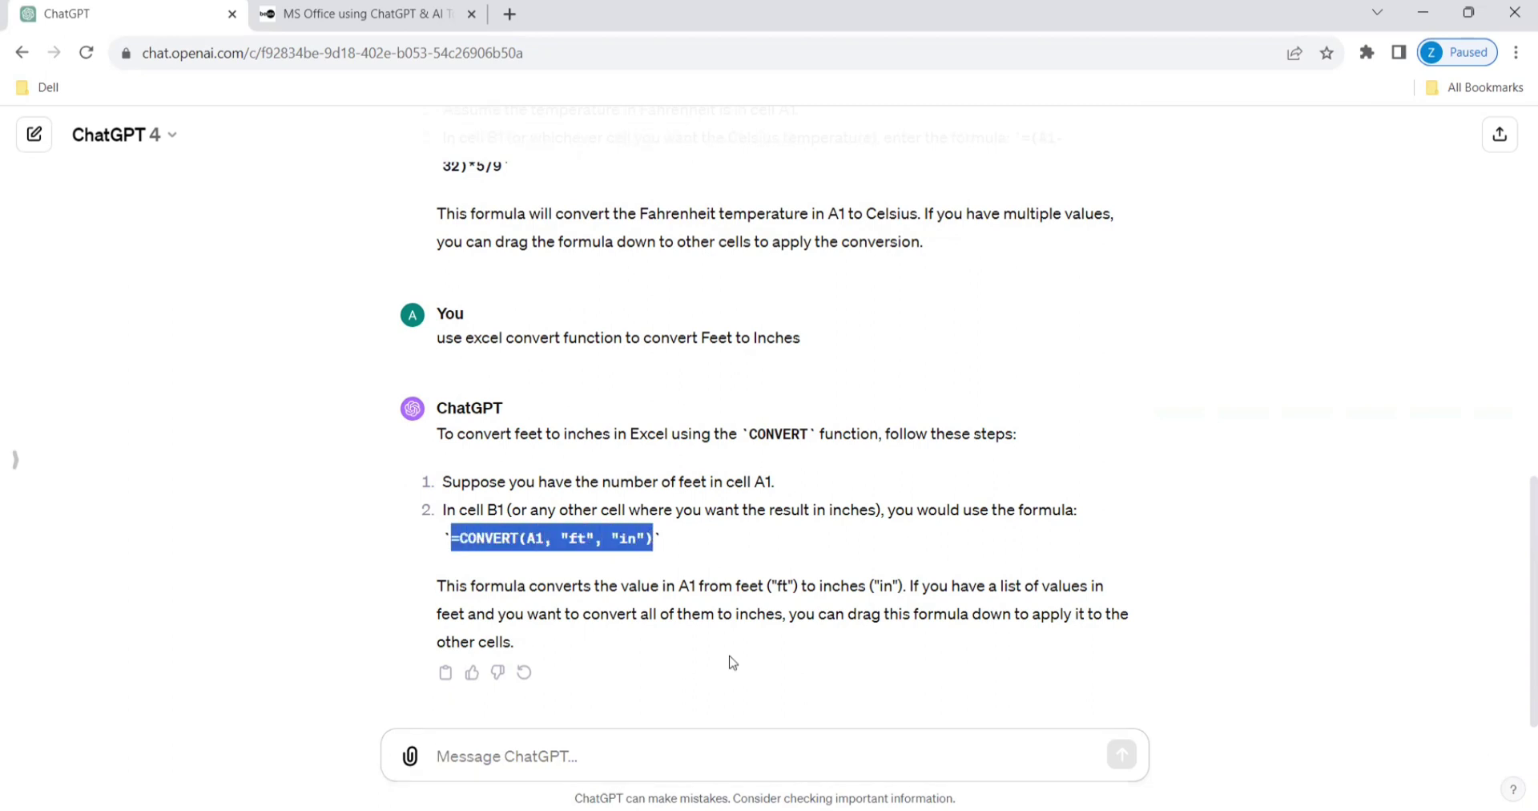
key("alt+Tab")
Put =CONVERT(E3,"ft","in") in F3 and fill it down to F5, giving 72, 60 and 120
left_click(491, 282)
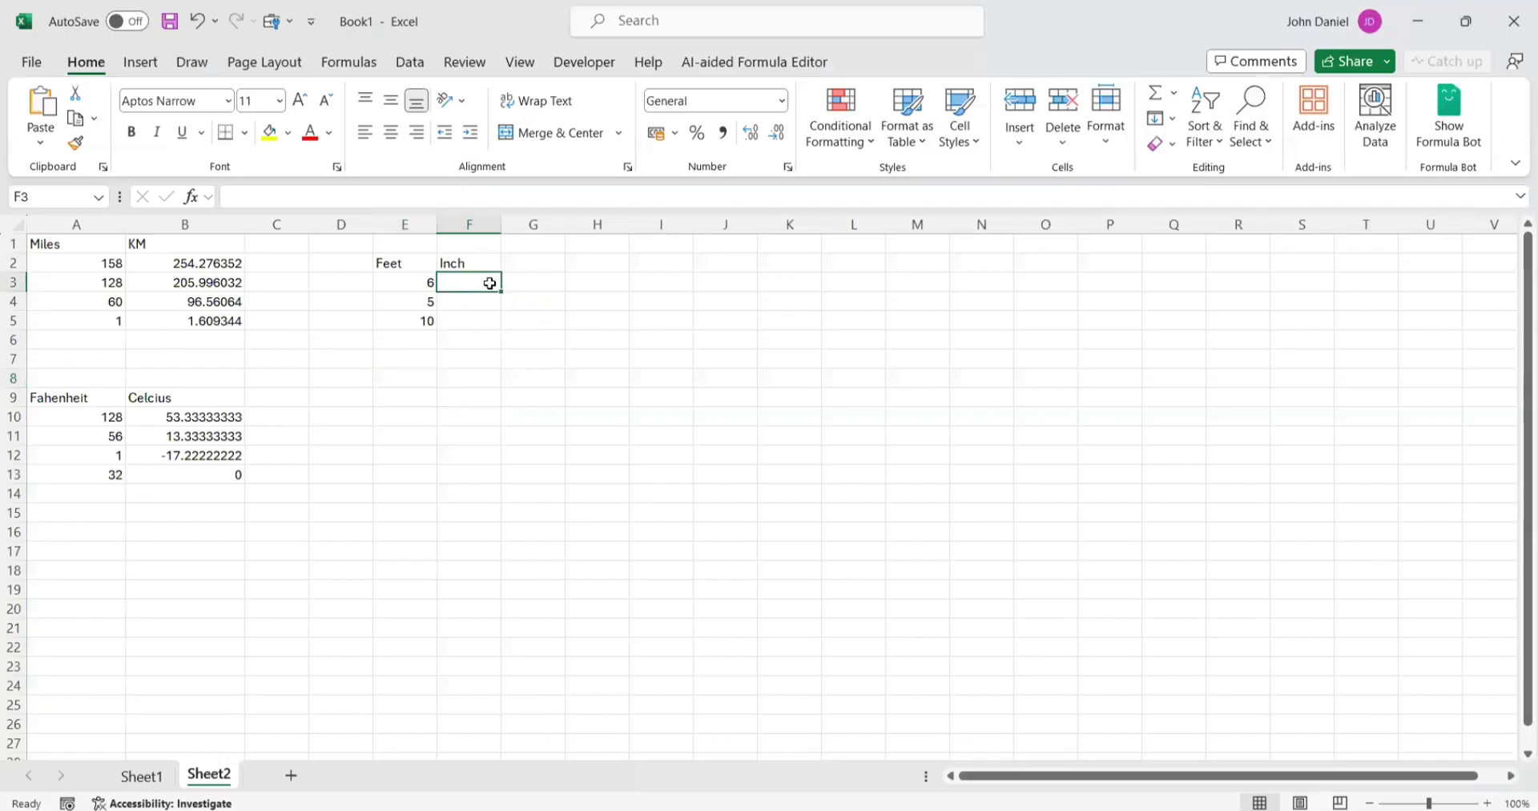
left_click(450, 192)
key("ctrl+v")
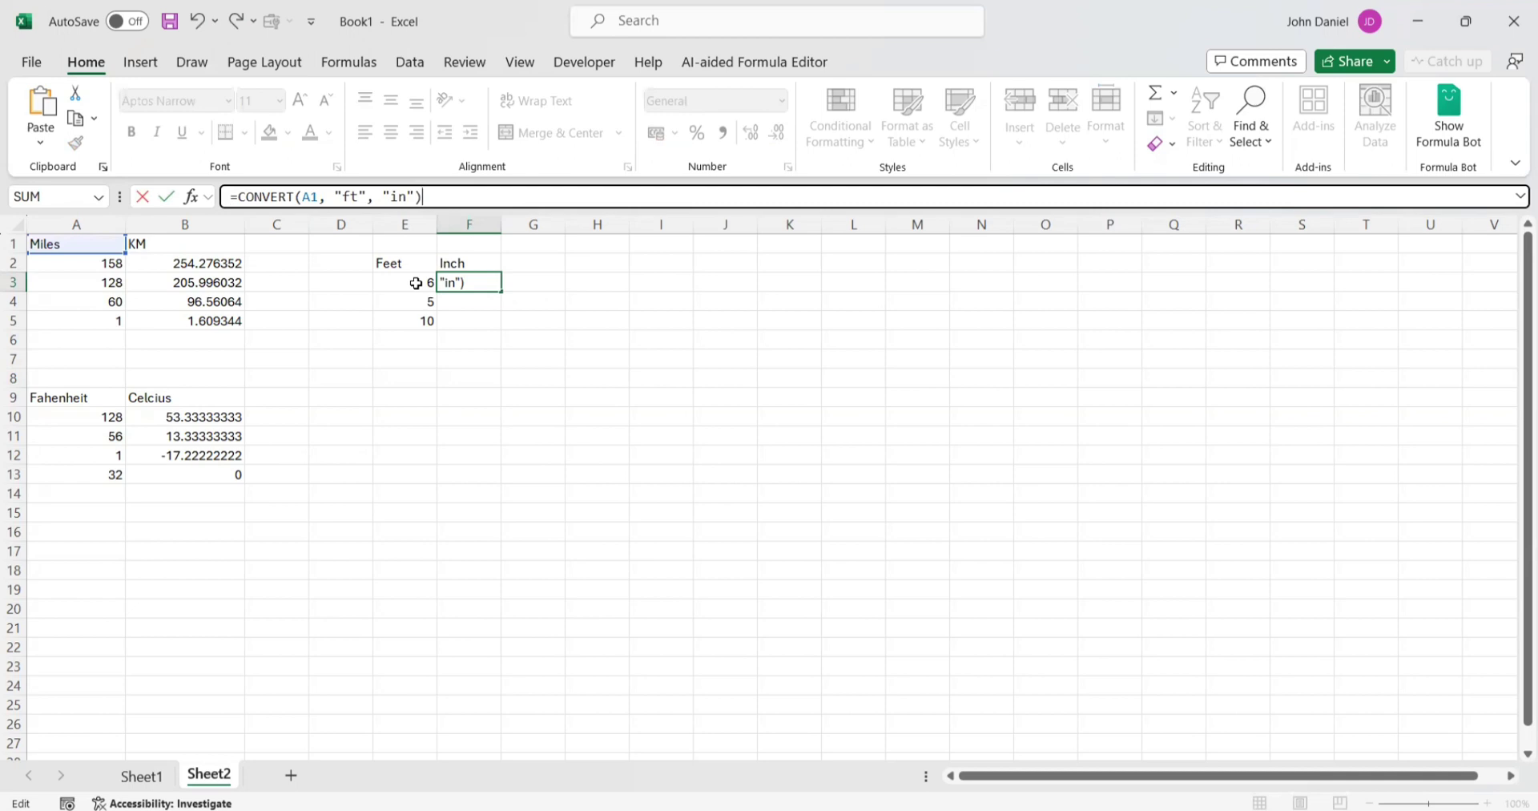
left_click(313, 197)
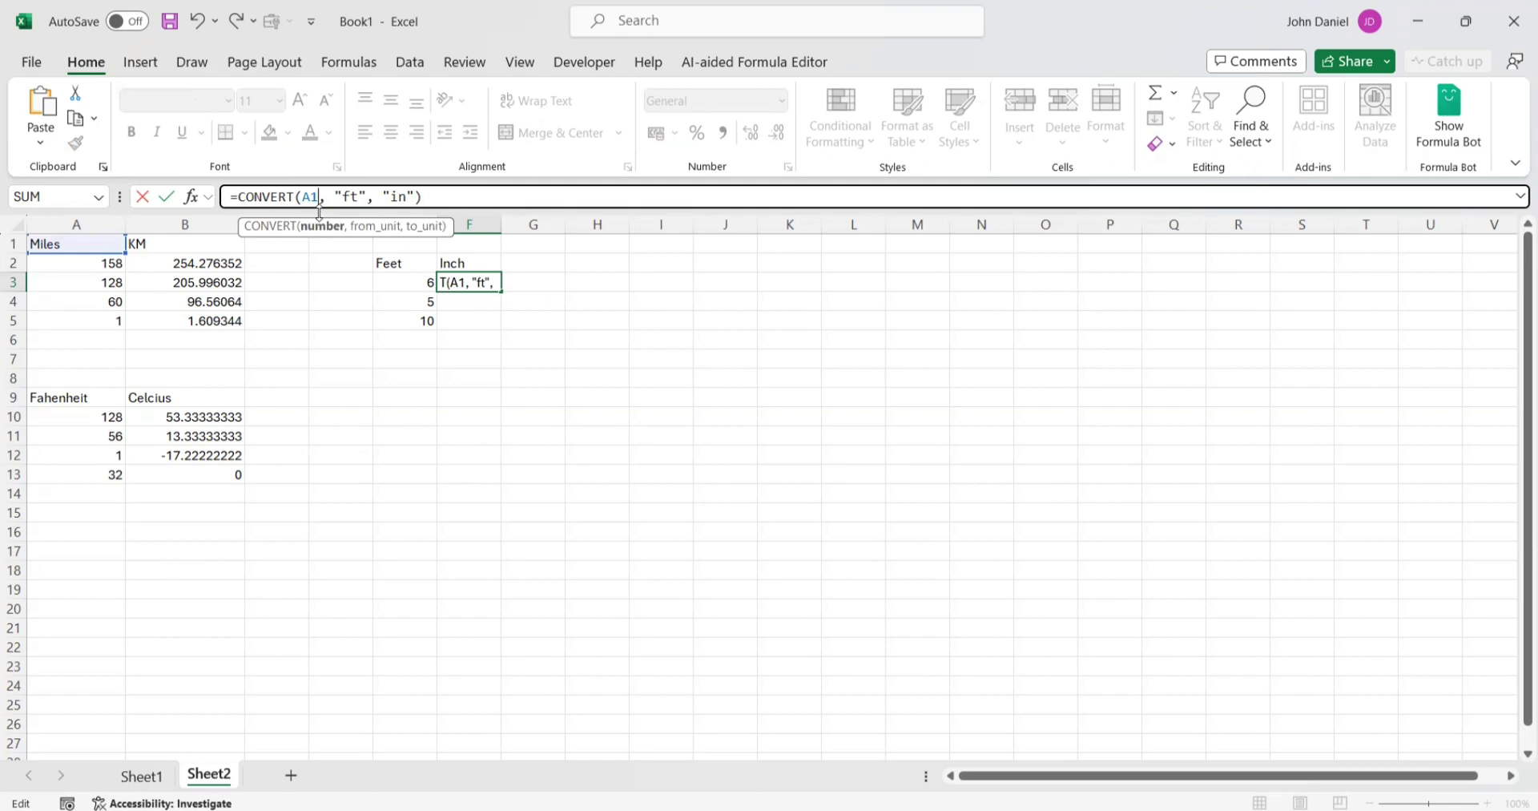
left_click(405, 282)
key("Return")
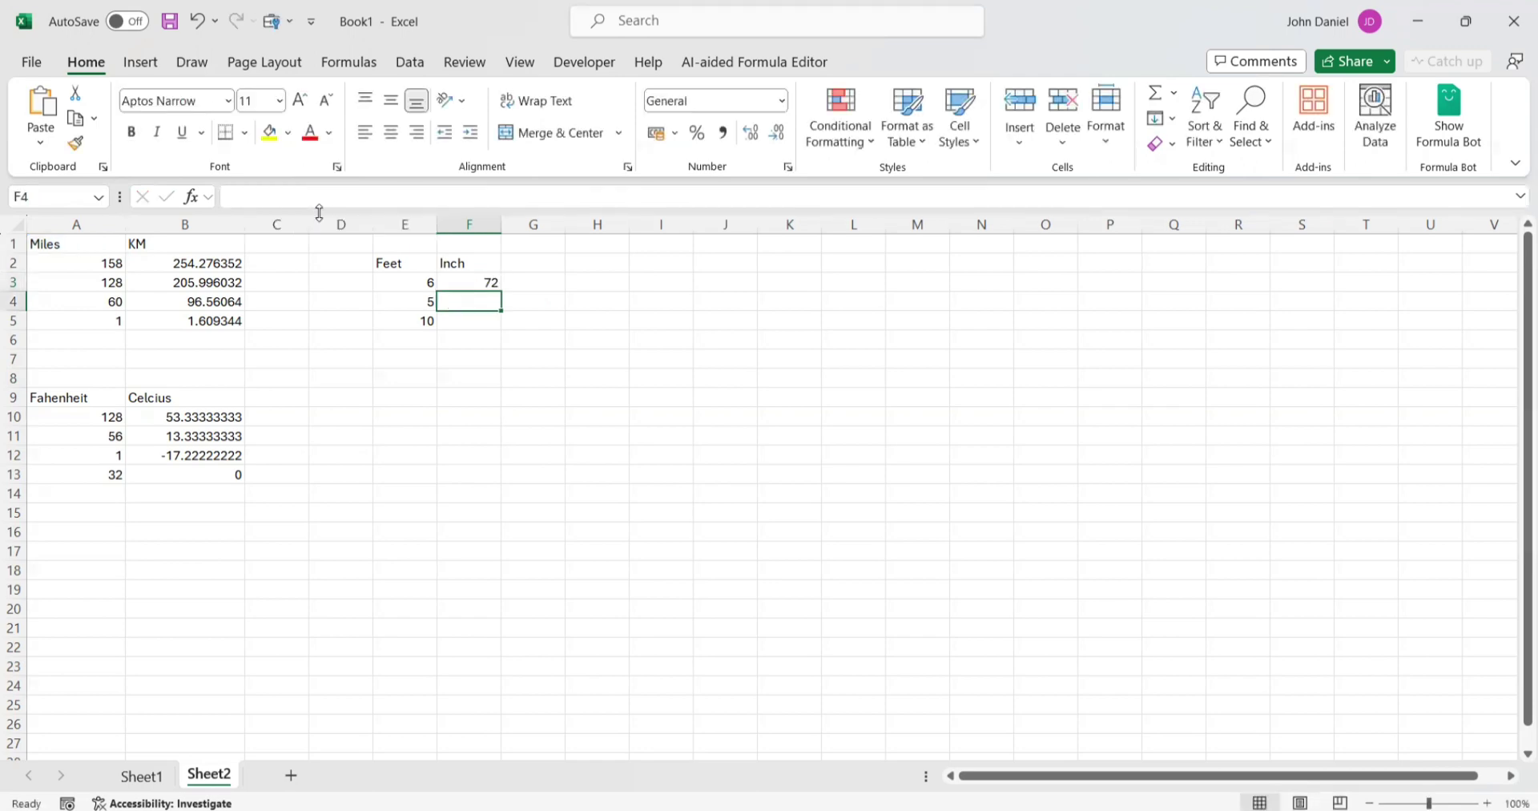
left_click(493, 284)
left_click_drag(503, 288, 501, 323)
Add 1 foot in E6 and extend the inch formula to F6, giving 12
left_click(421, 339)
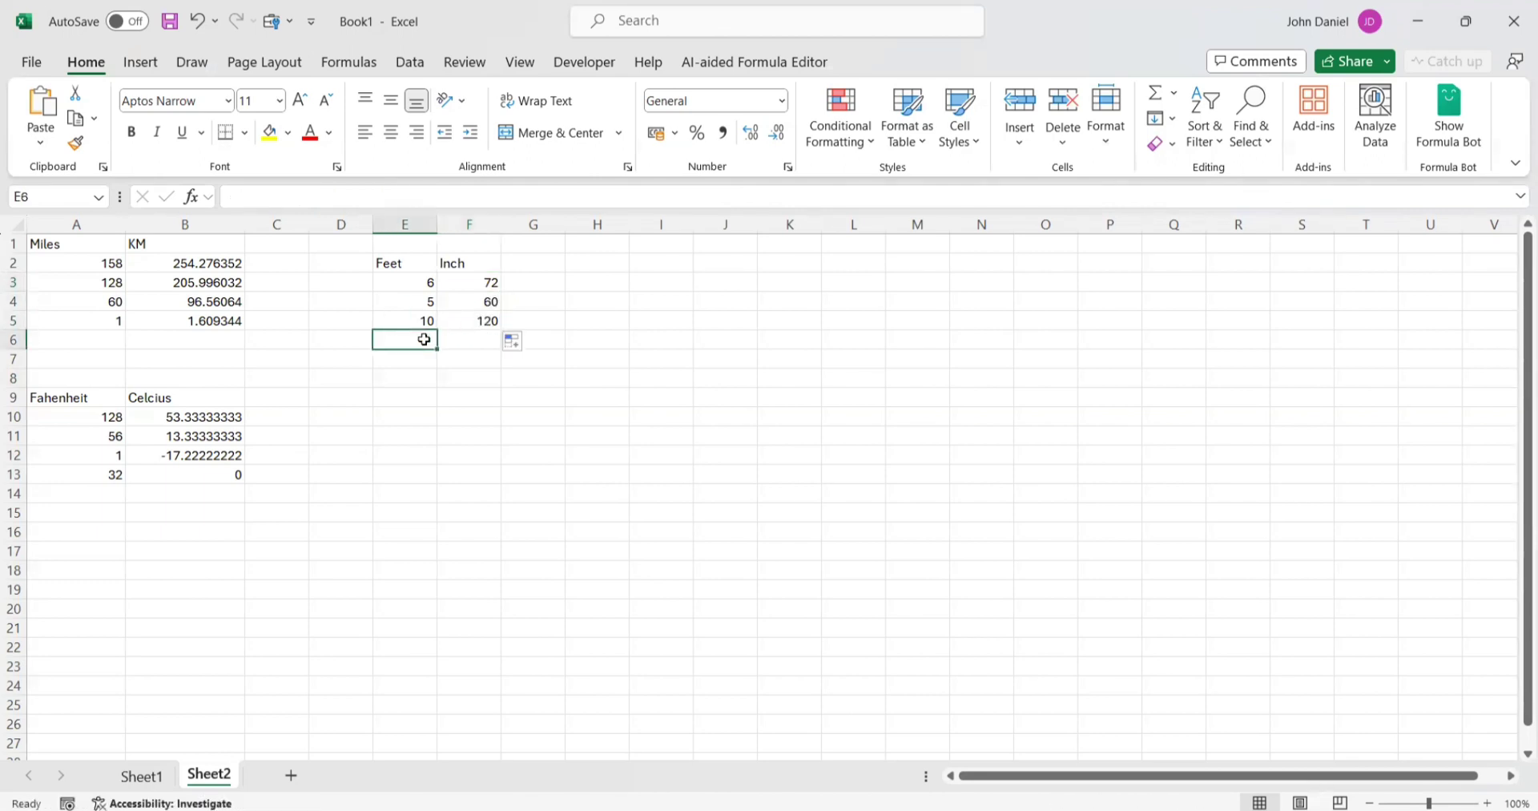
type("1")
left_click(457, 335)
left_click(473, 322)
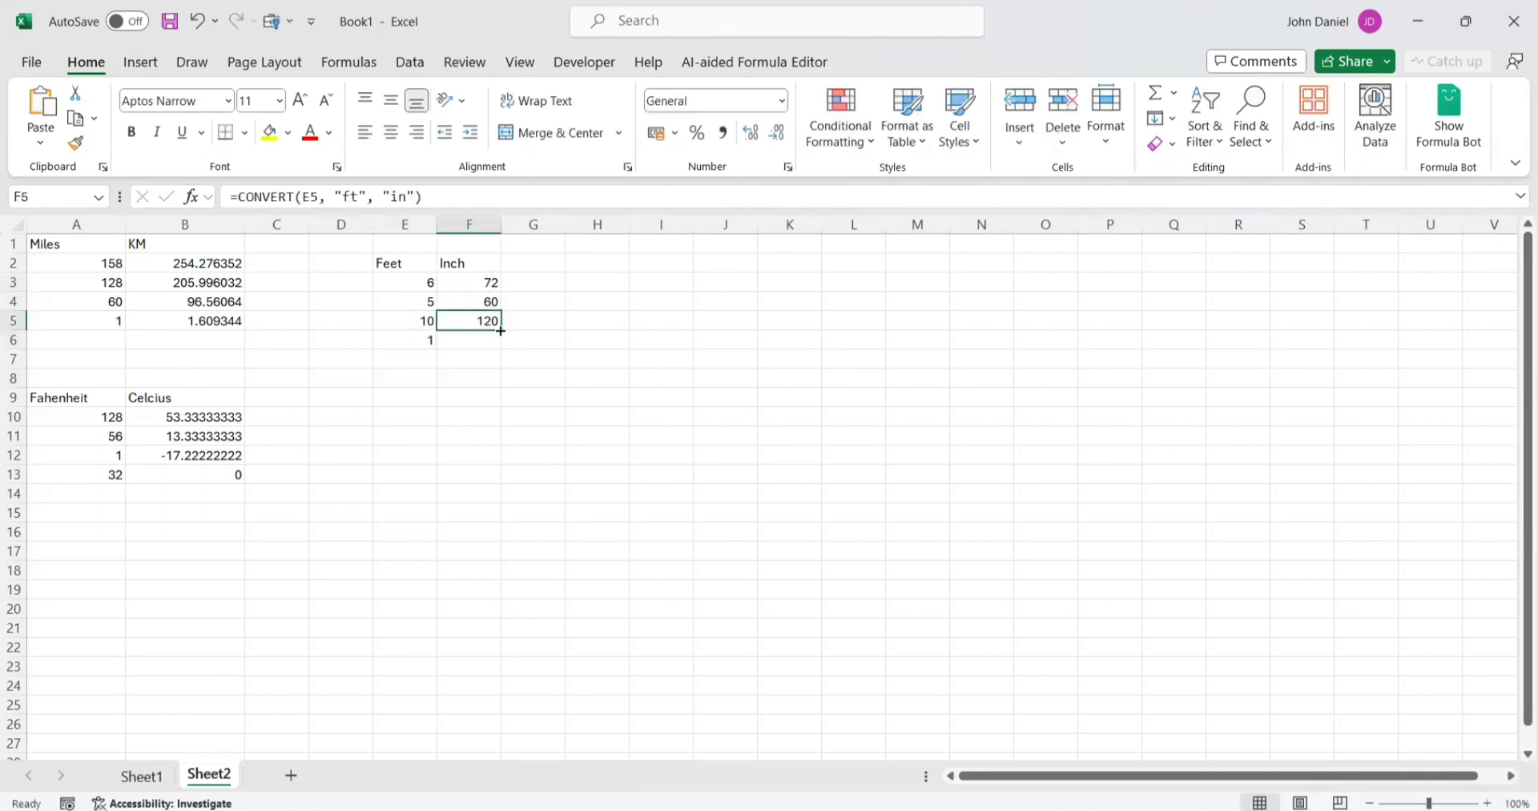
left_click_drag(501, 330, 500, 344)
left_click(485, 419)
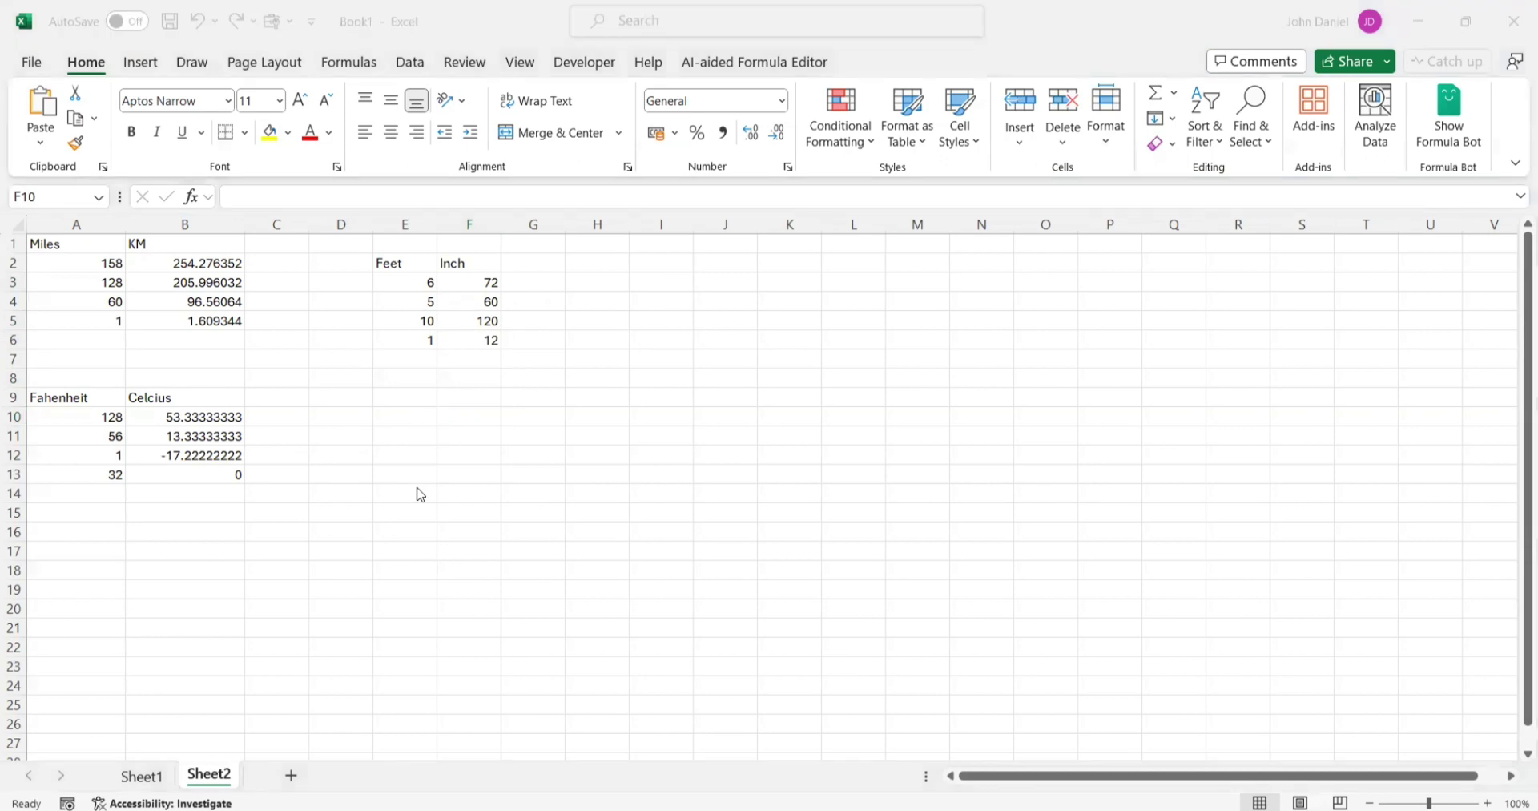
Add the headings Grams in E10 and Kilograms in F10
left_click(405, 415)
type("Grams")
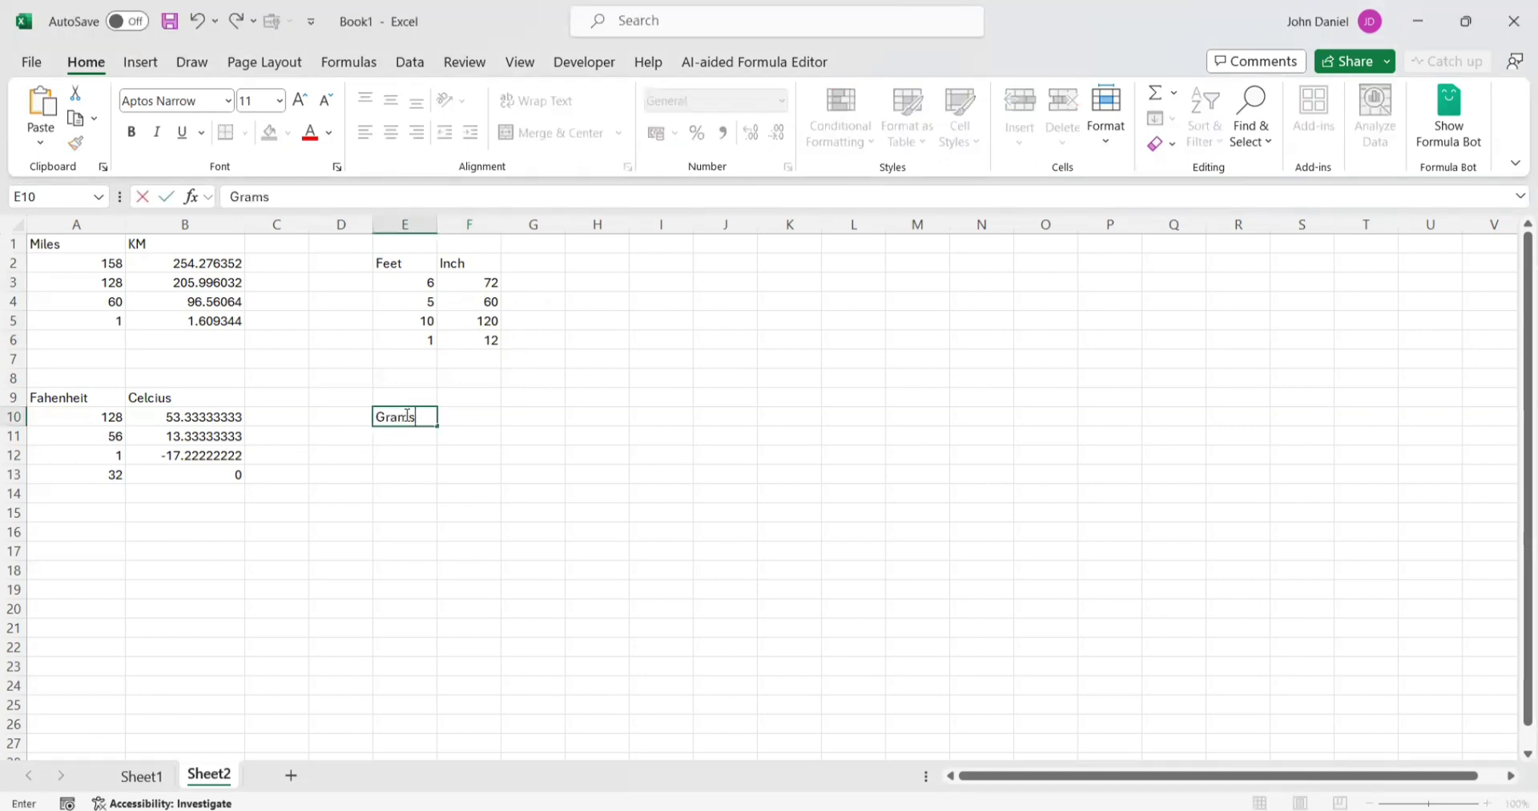
key("Tab")
type("Kilograms")
Enter the gram values 500, 1000 and 250 in E11:E13
left_click(398, 445)
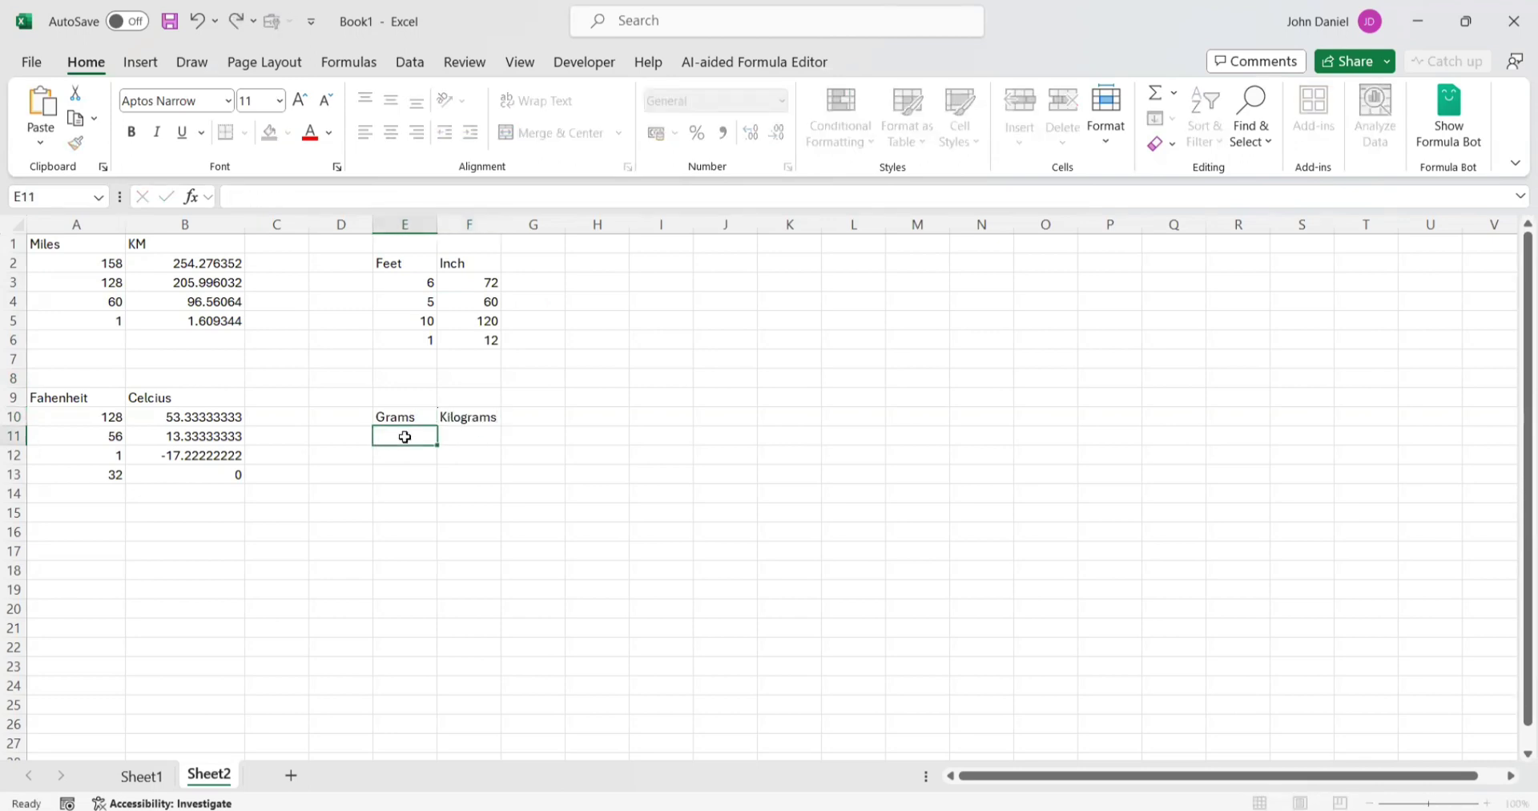
type("500")
left_click(404, 456)
type("1000")
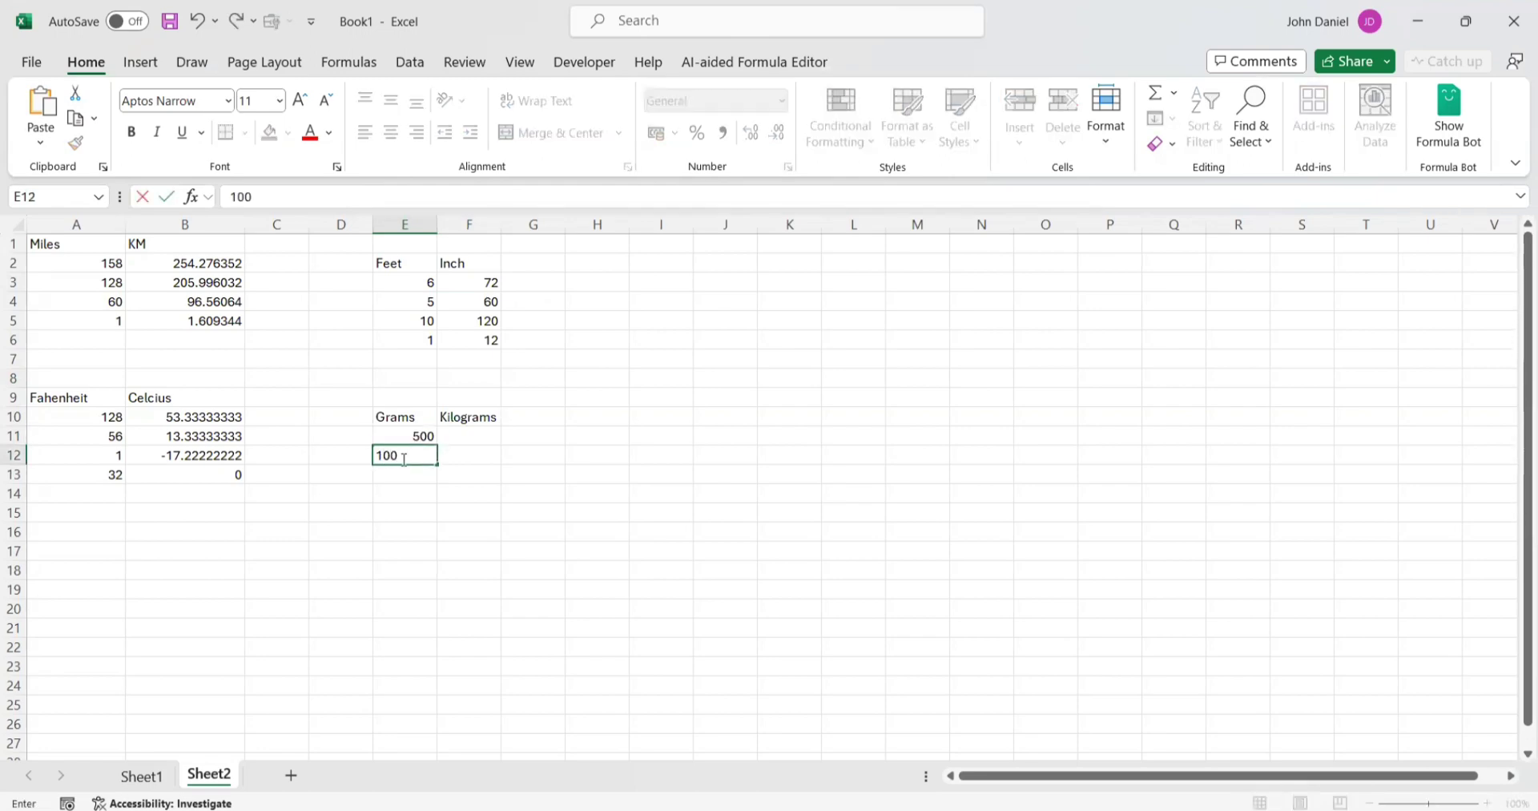
left_click(401, 476)
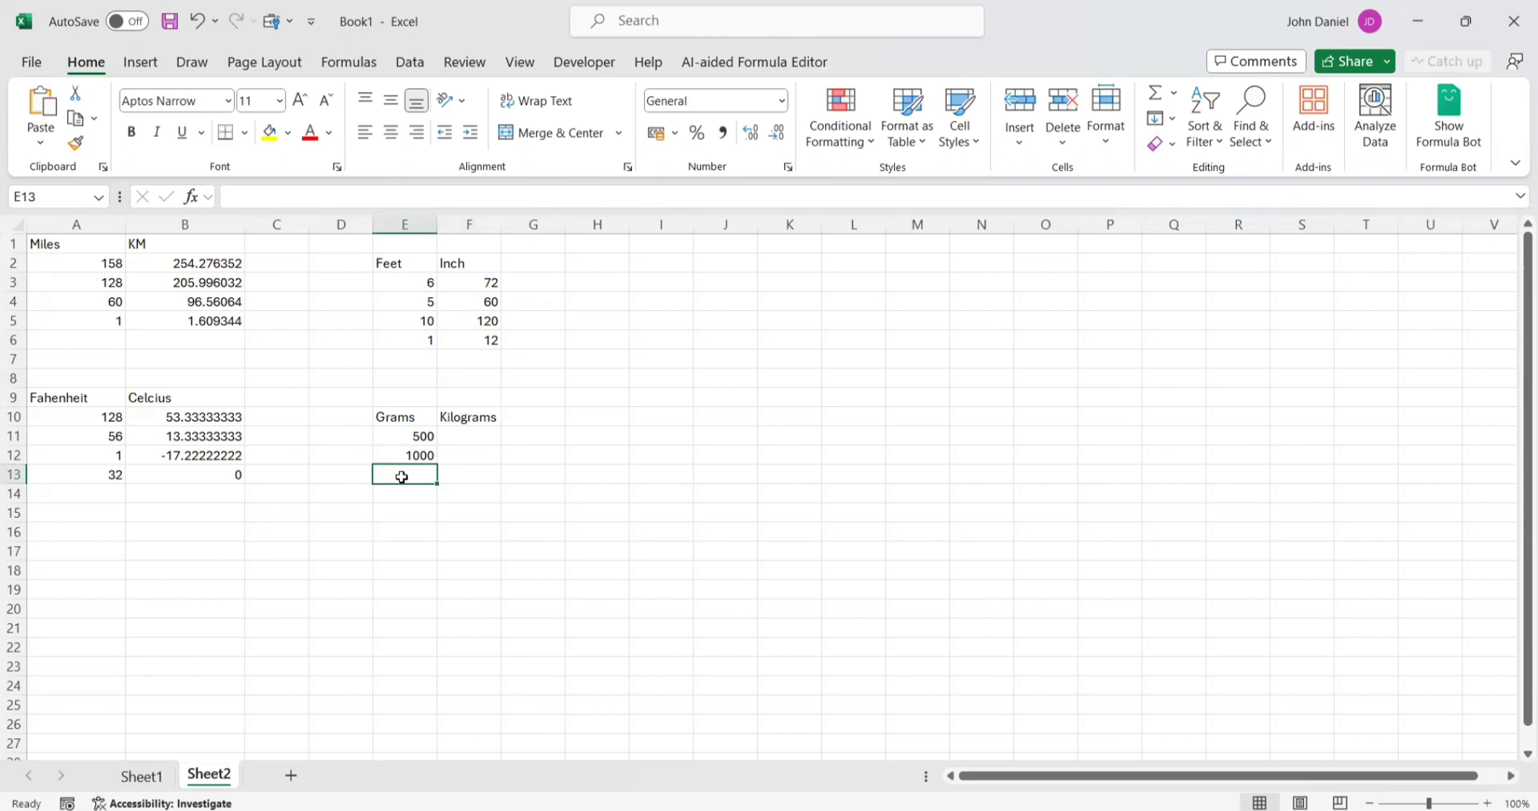
type("250")
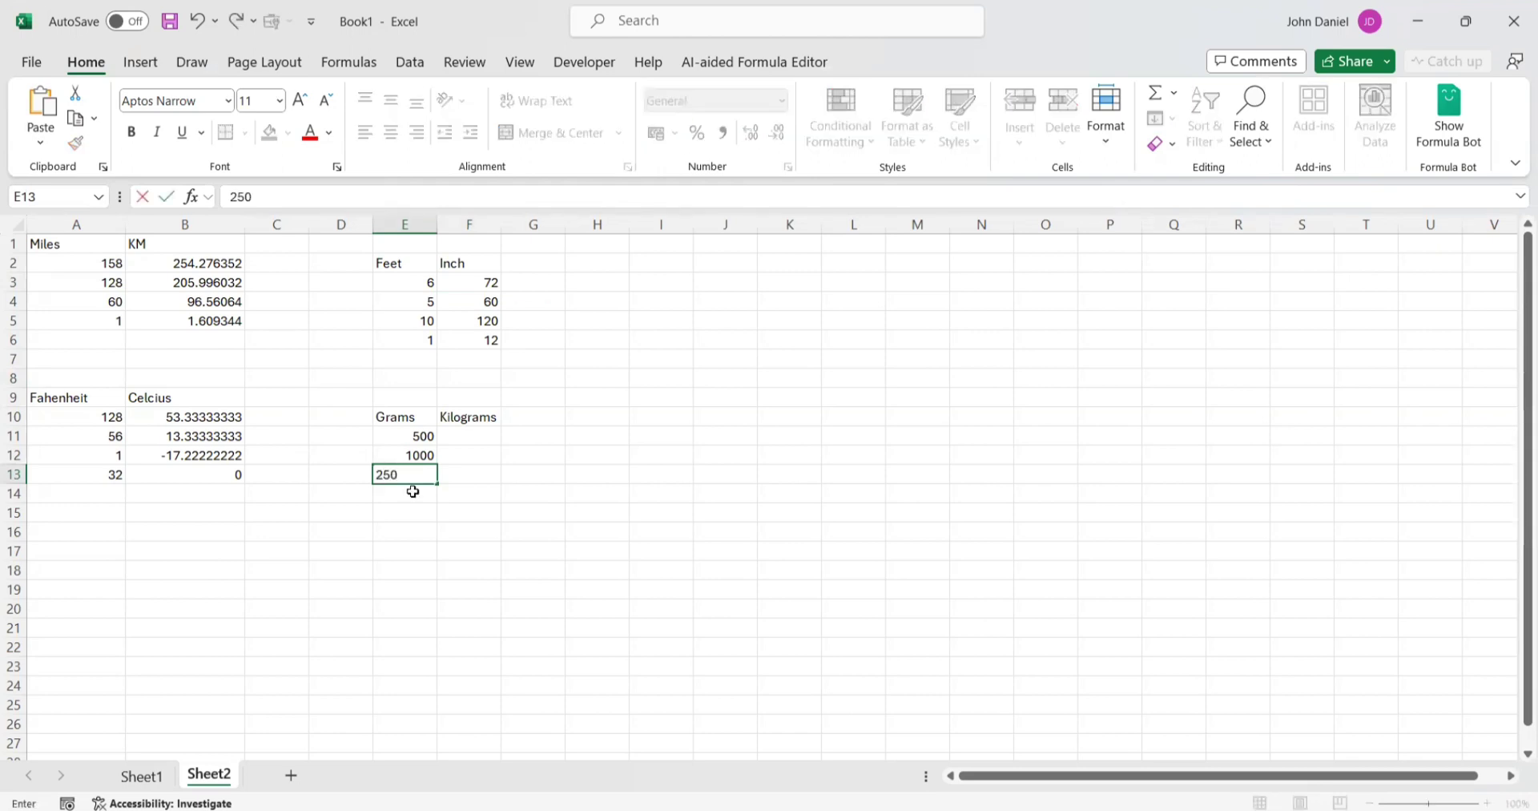
left_click(404, 532)
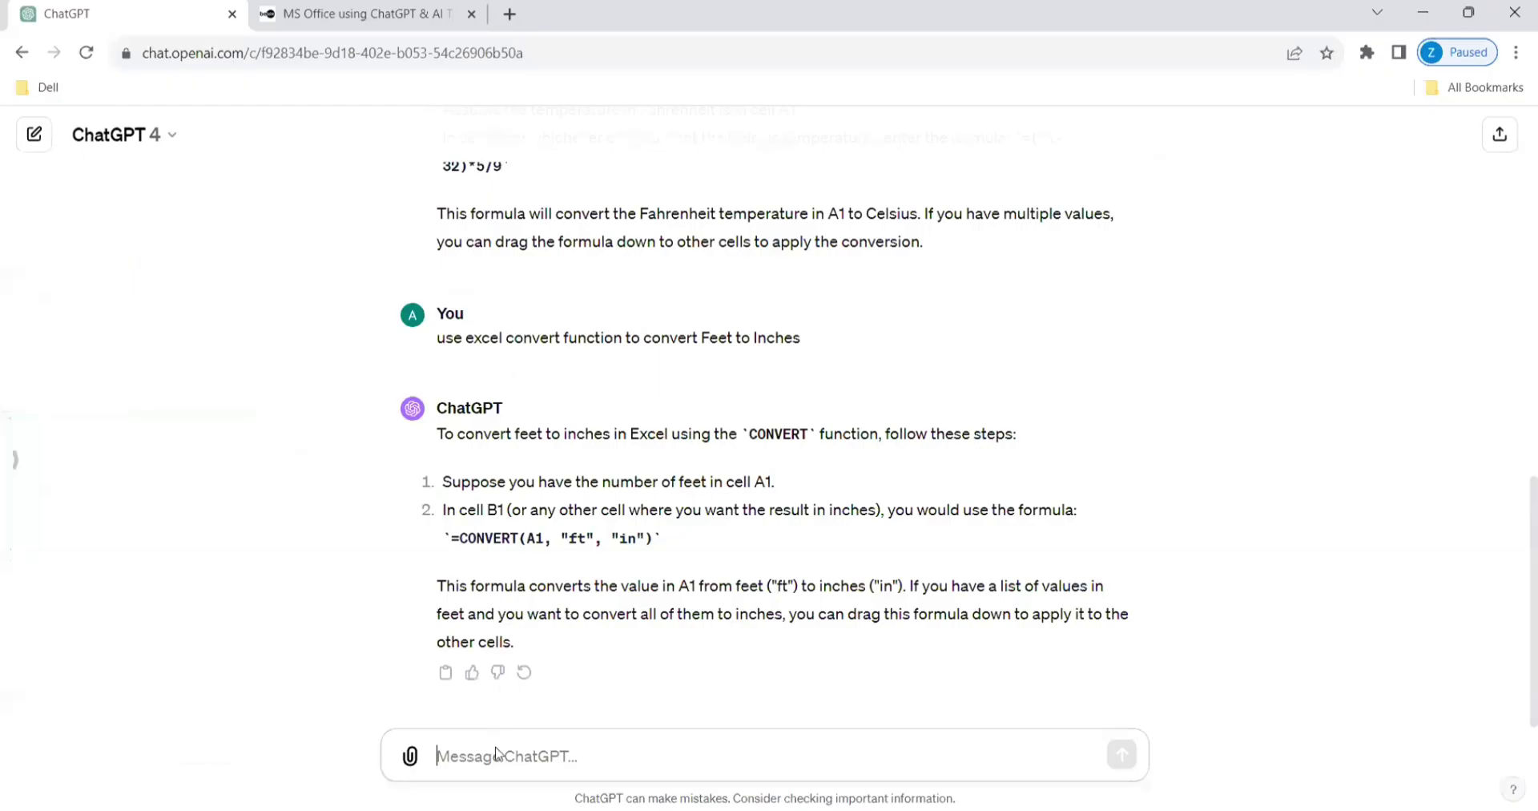
Ask ChatGPT how to use Excel CONVERT to turn grams into kilograms
type("use exce")
key("BackSpace")
type("cel convert function to cp")
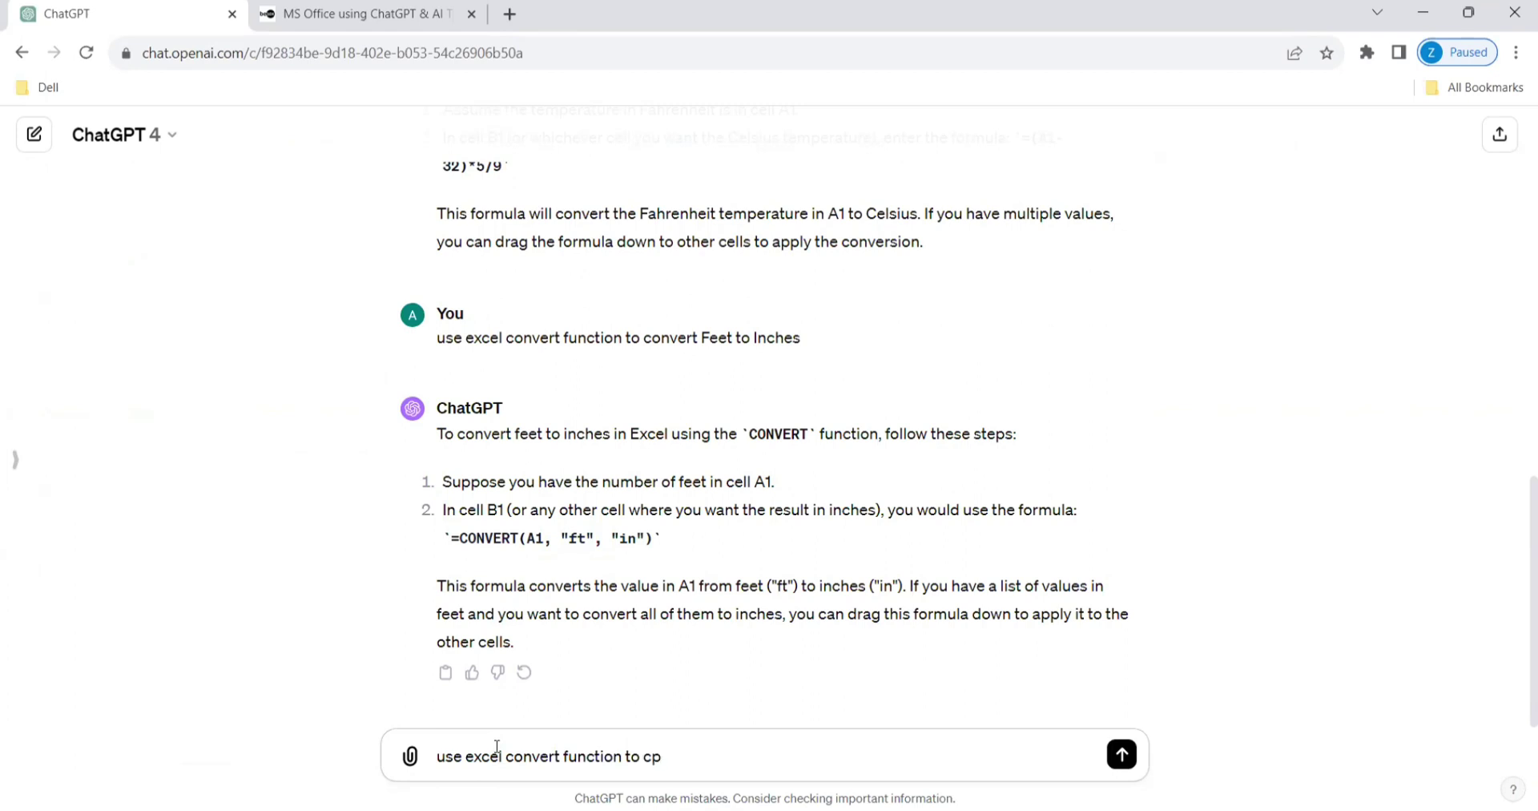
key("BackSpace")
type("onvert Grams to kilograms")
key("Return")
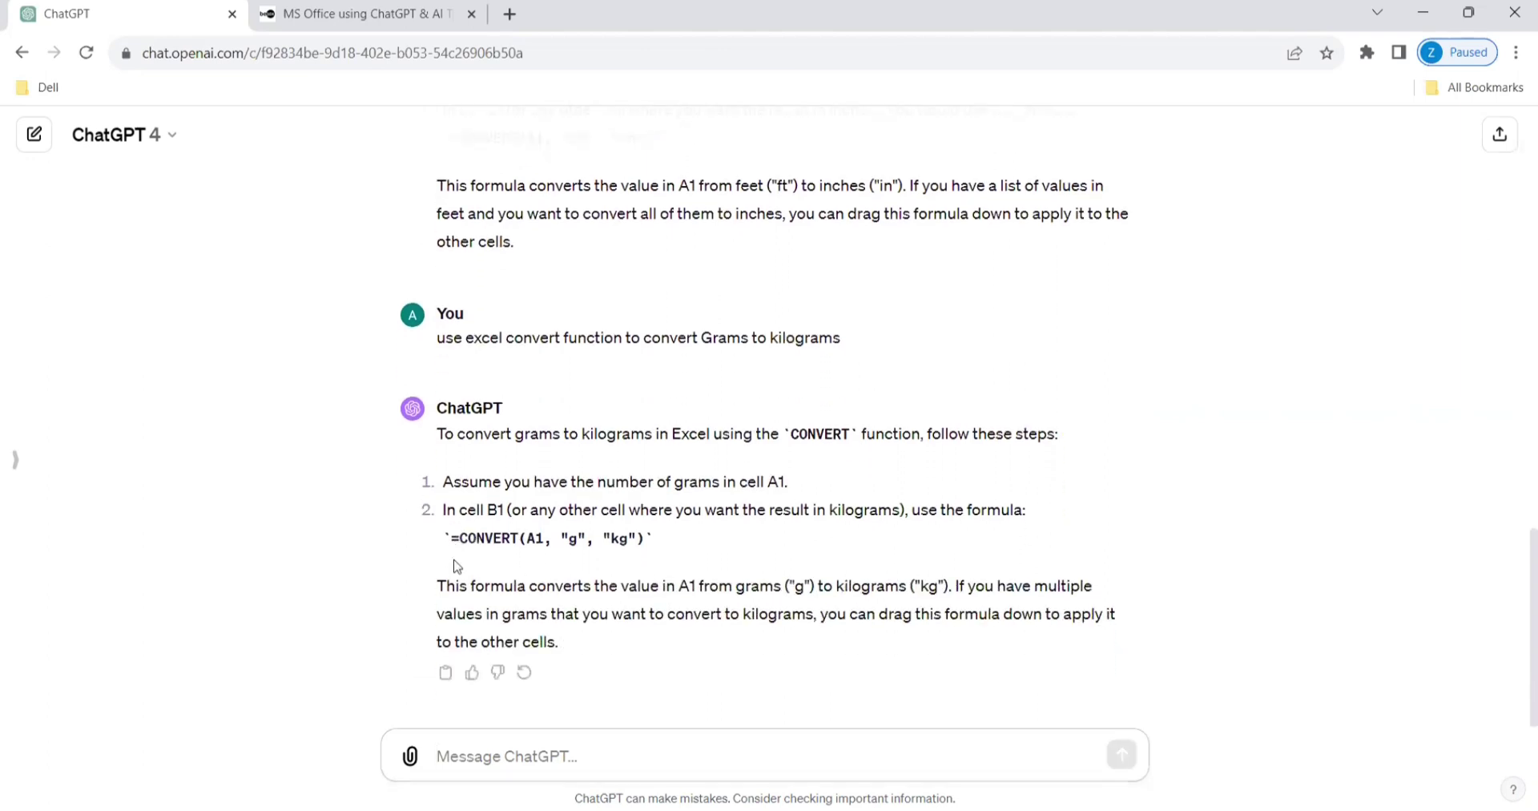
Copy the suggested =CONVERT(A1, "g", "kg") formula and paste it into F11
left_click_drag(454, 538, 646, 539)
key("ctrl+c")
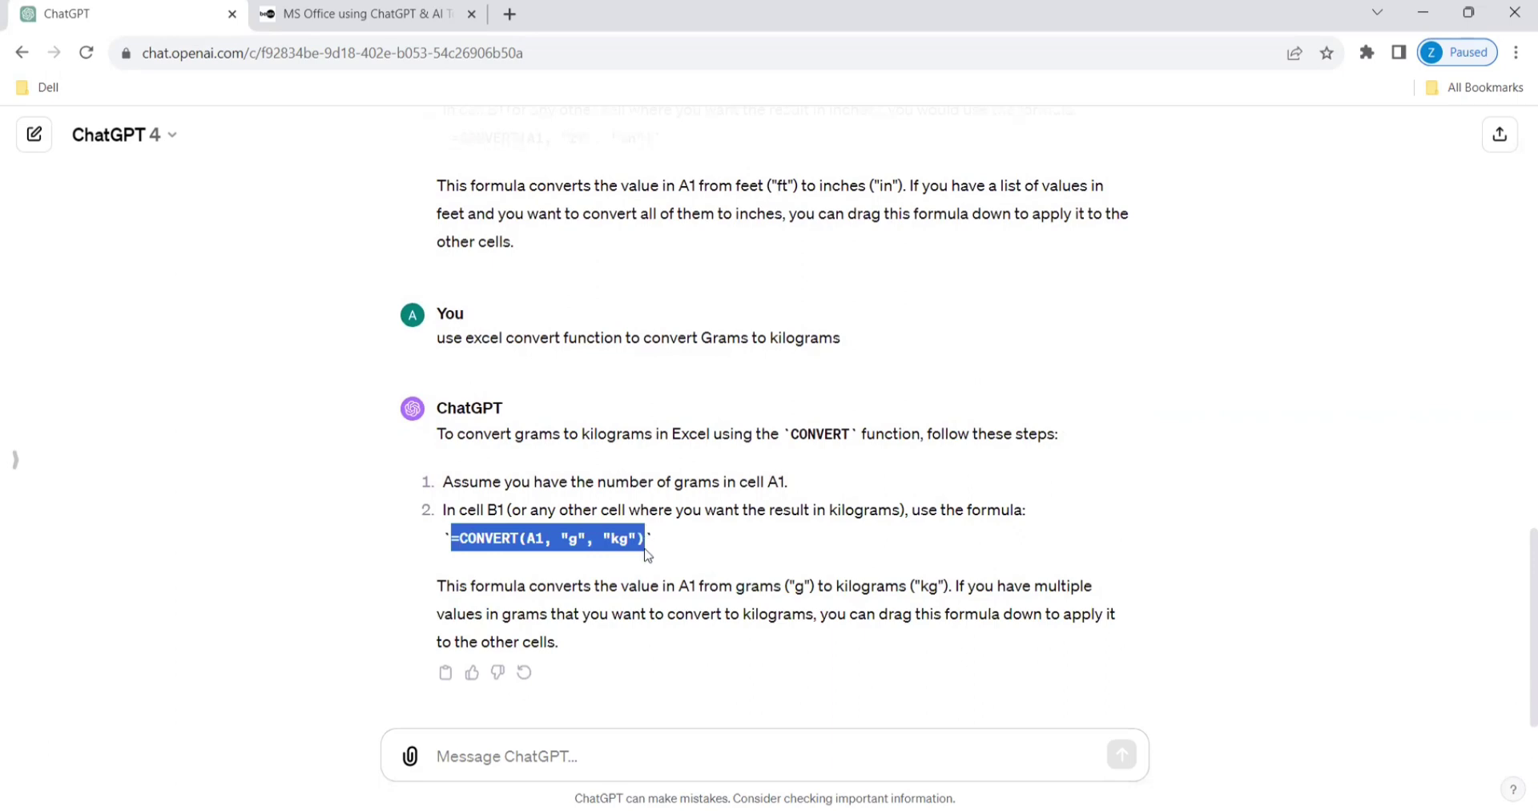
key("alt+Tab")
left_click(480, 435)
left_click(447, 194)
key("ctrl+v")
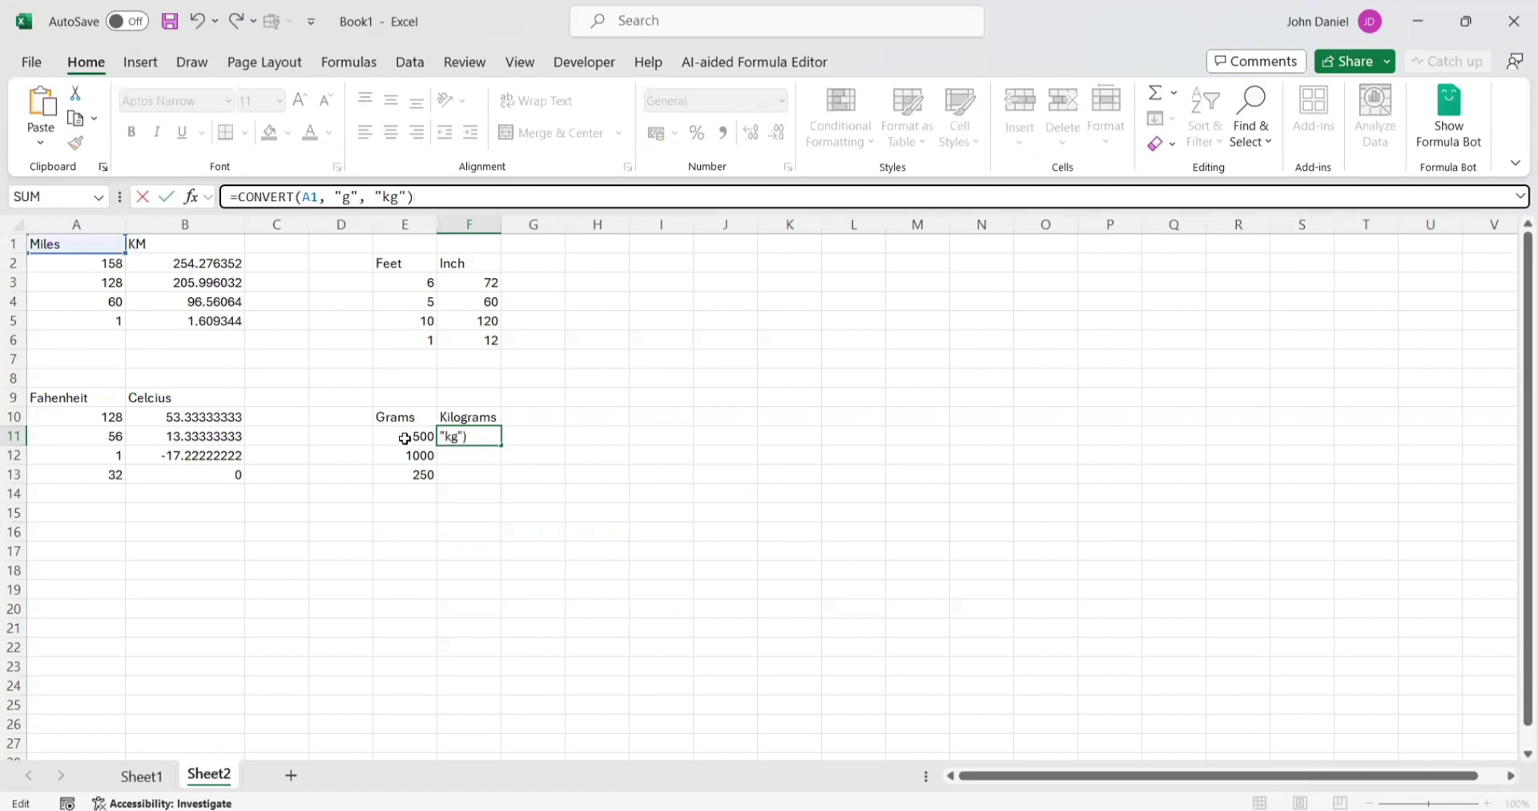
Change the F11 formula to reference E11 and fill it down through F13
left_click(311, 196)
key("BackSpace")
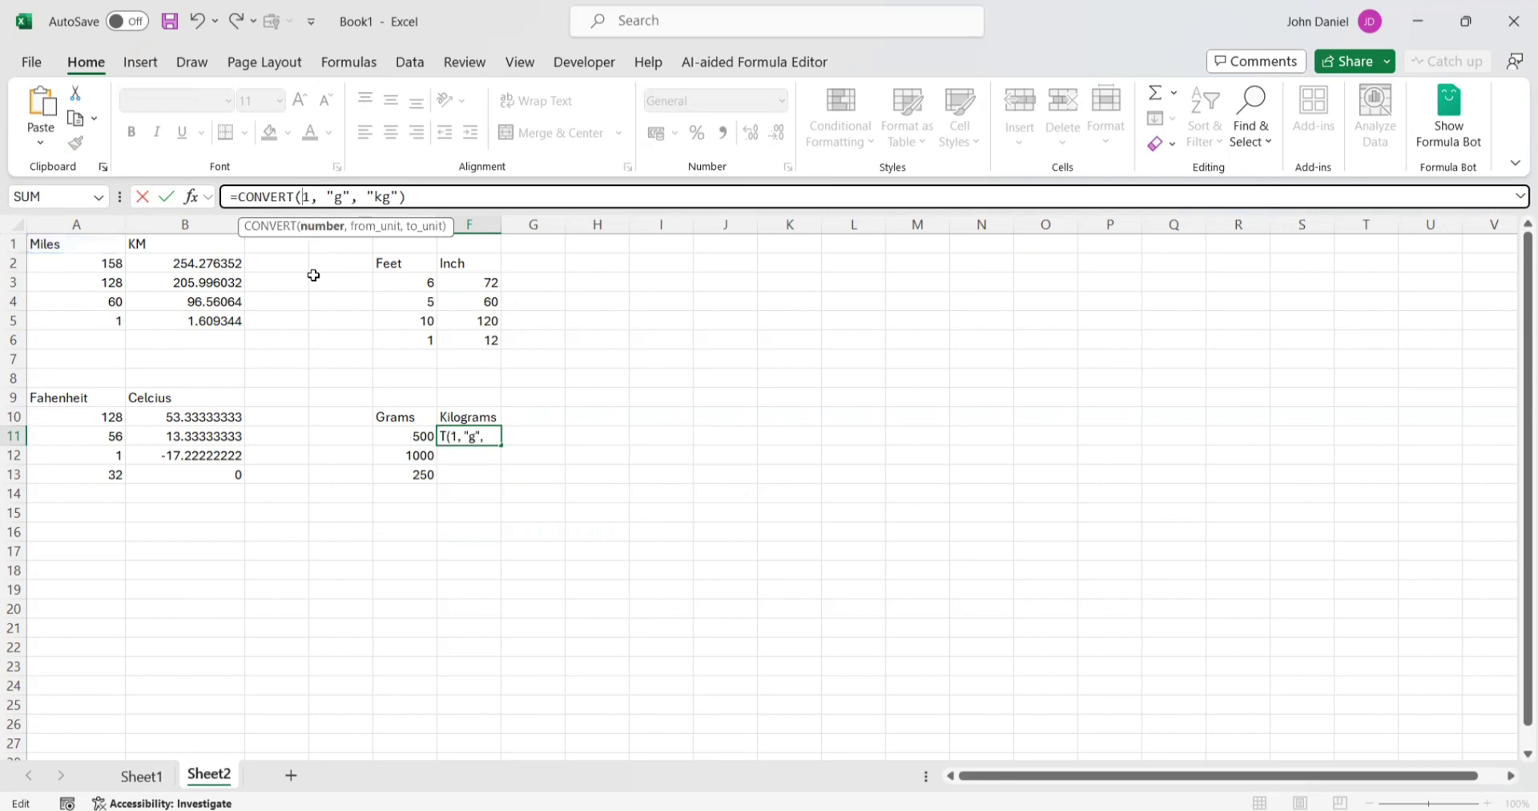
type("E1")
key("Return")
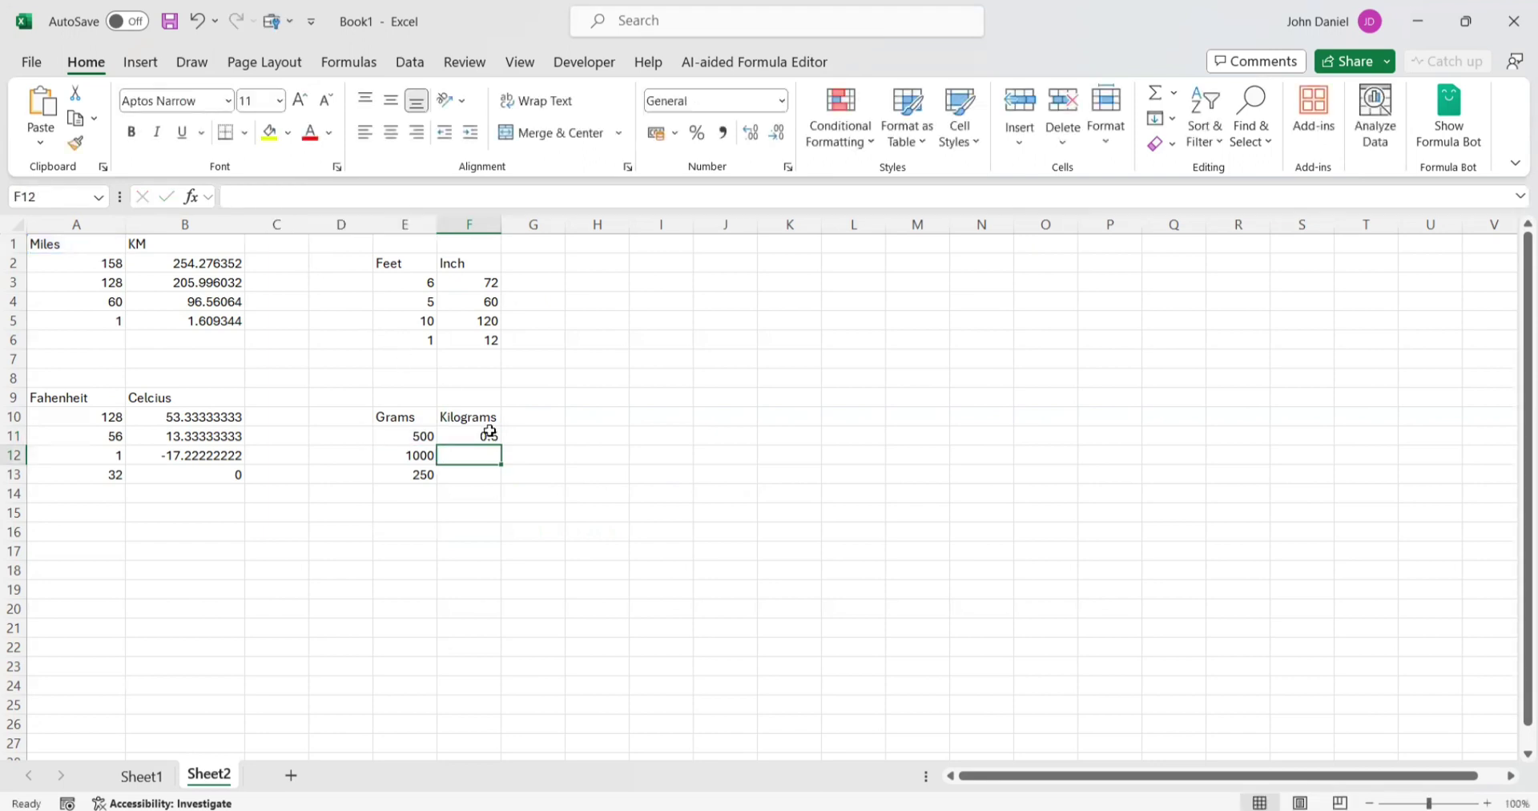
left_click(495, 437)
left_click_drag(500, 444, 500, 484)
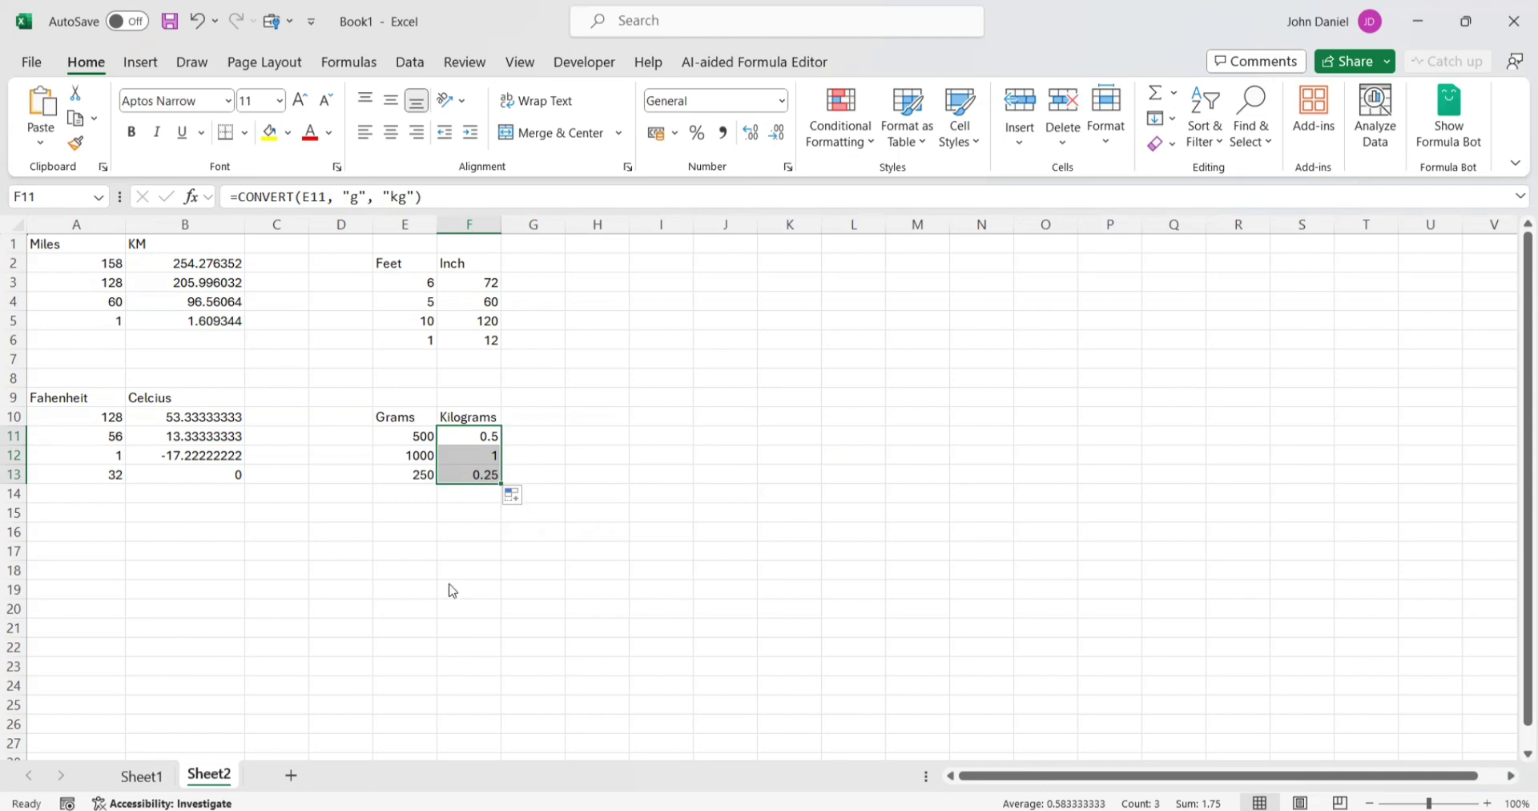
key("alt+Tab")
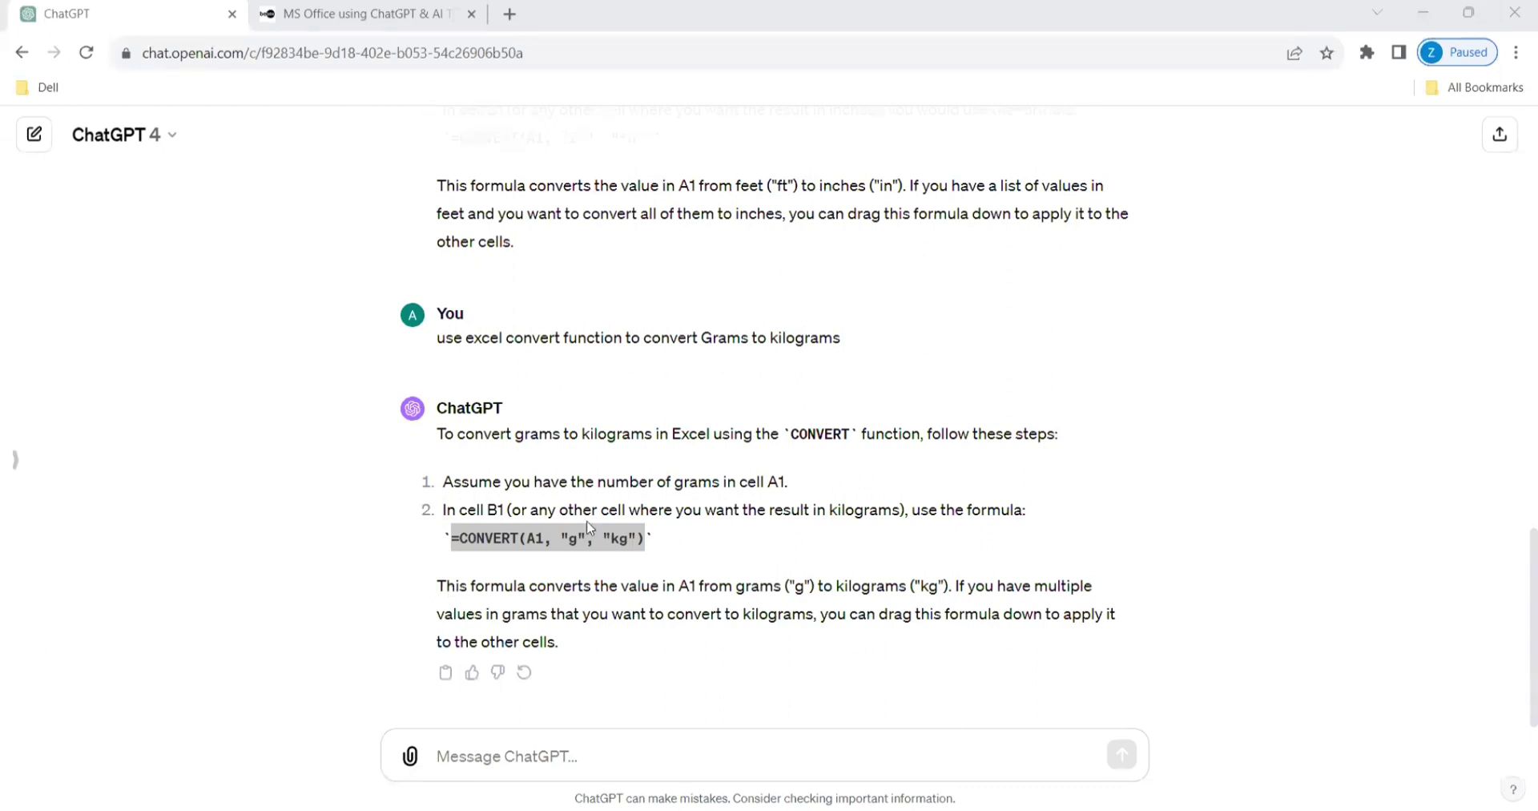
Widen column I and enter the date 20-12-1979 in I8
key("alt+Tab")
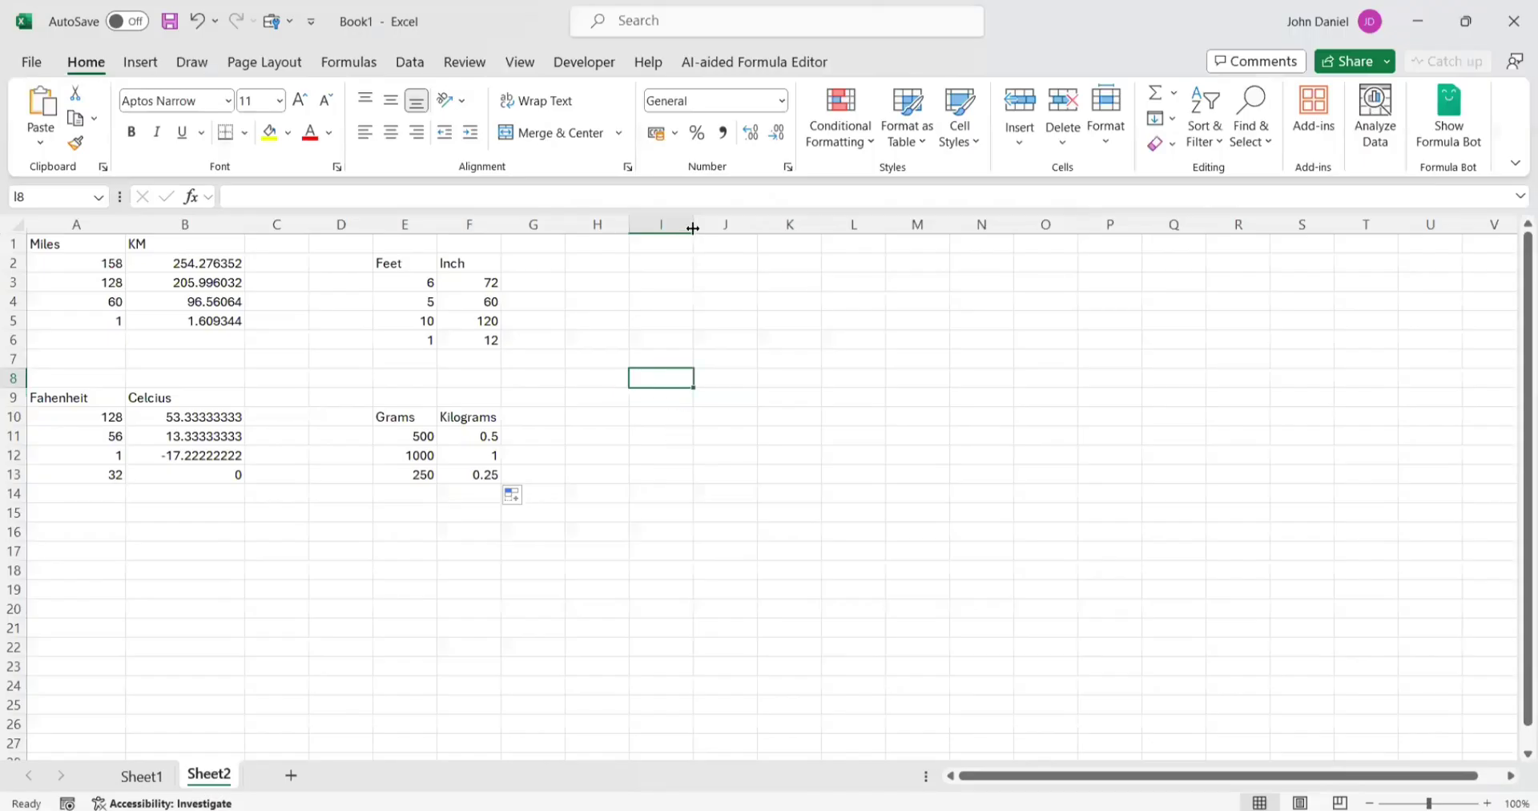
left_click_drag(693, 228, 717, 228)
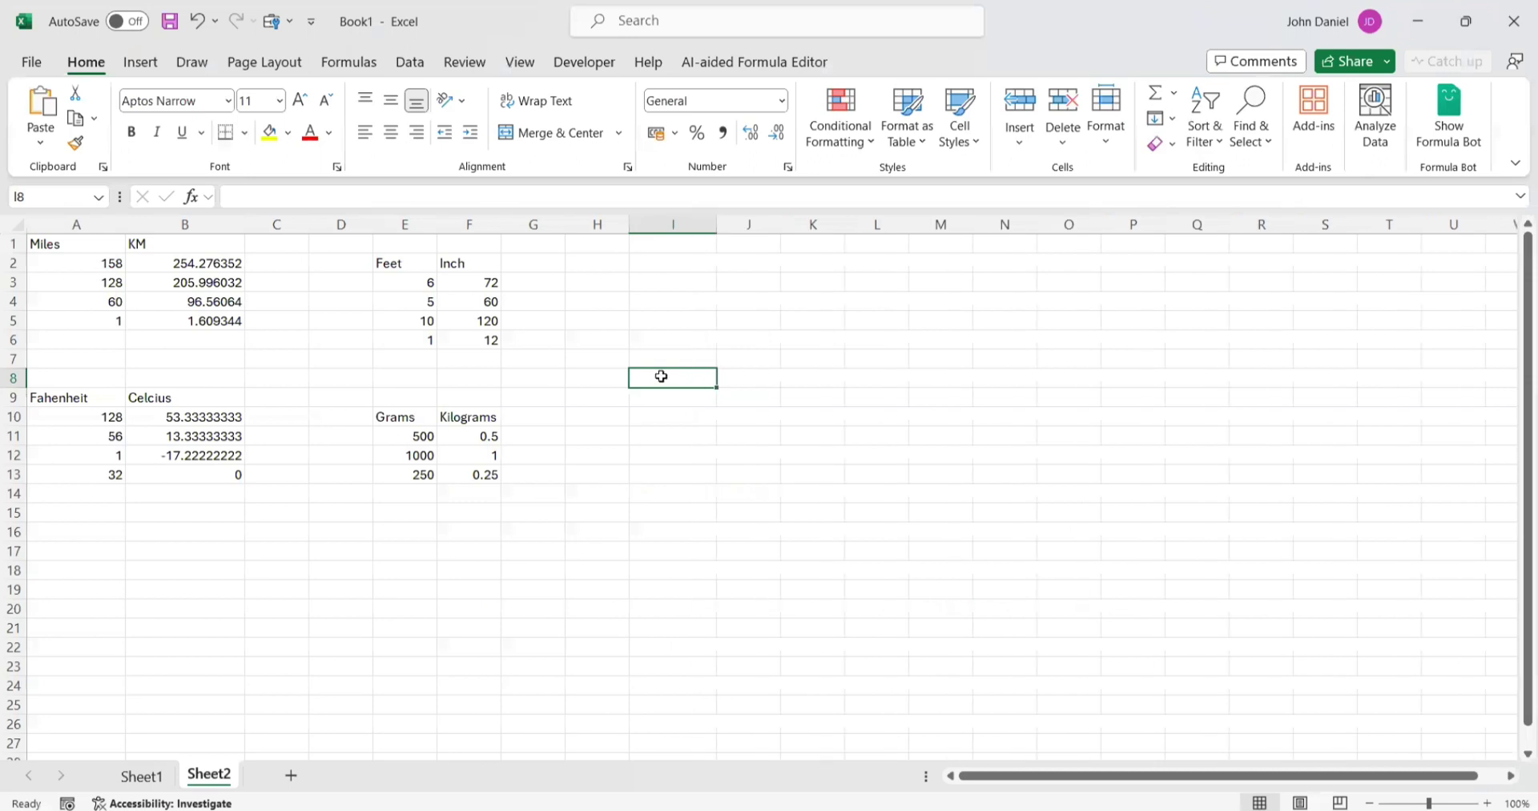
double_click(666, 375)
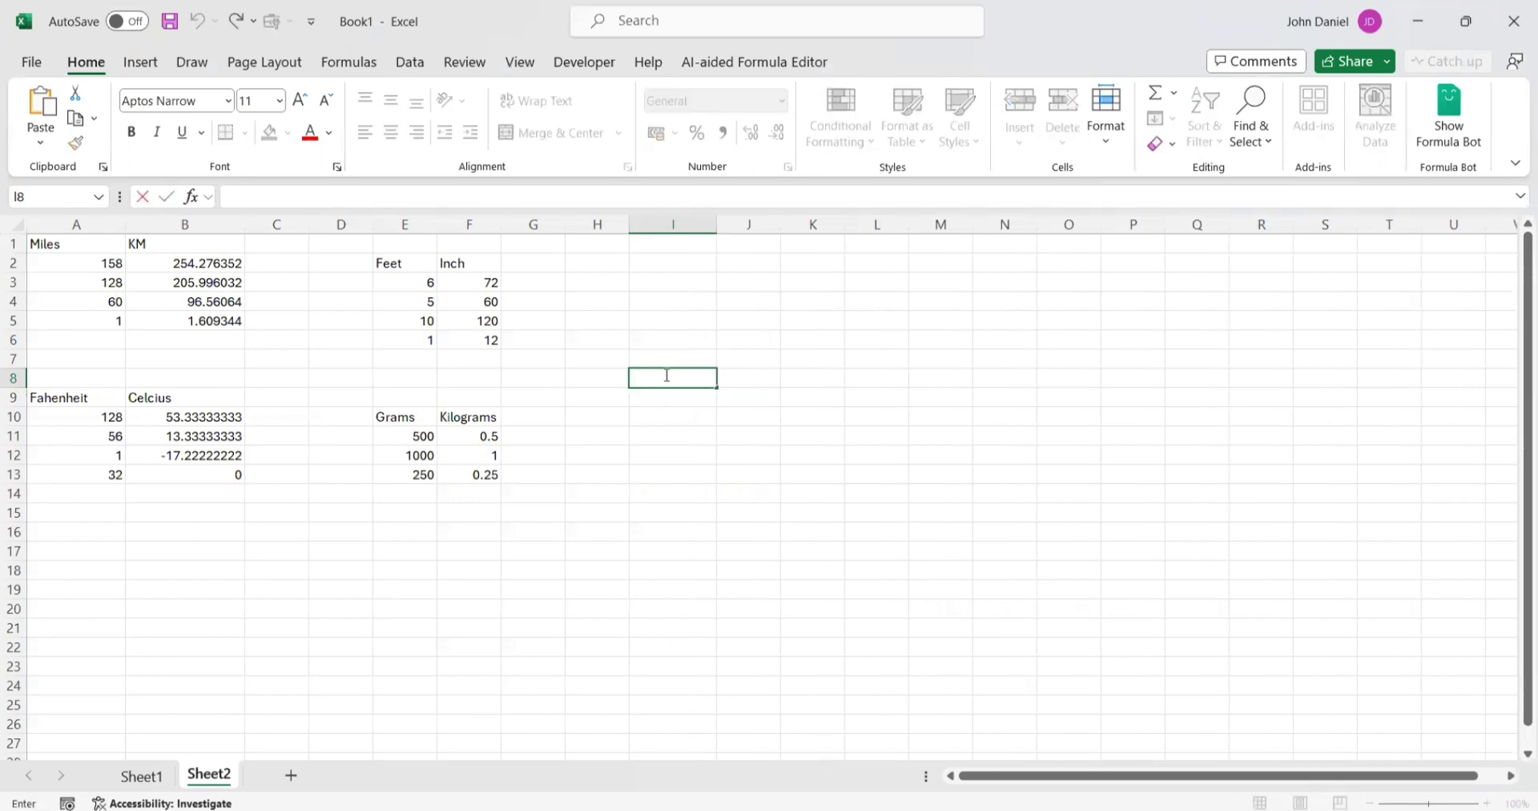
type("20-12-1979")
key("Return")
left_click(673, 378)
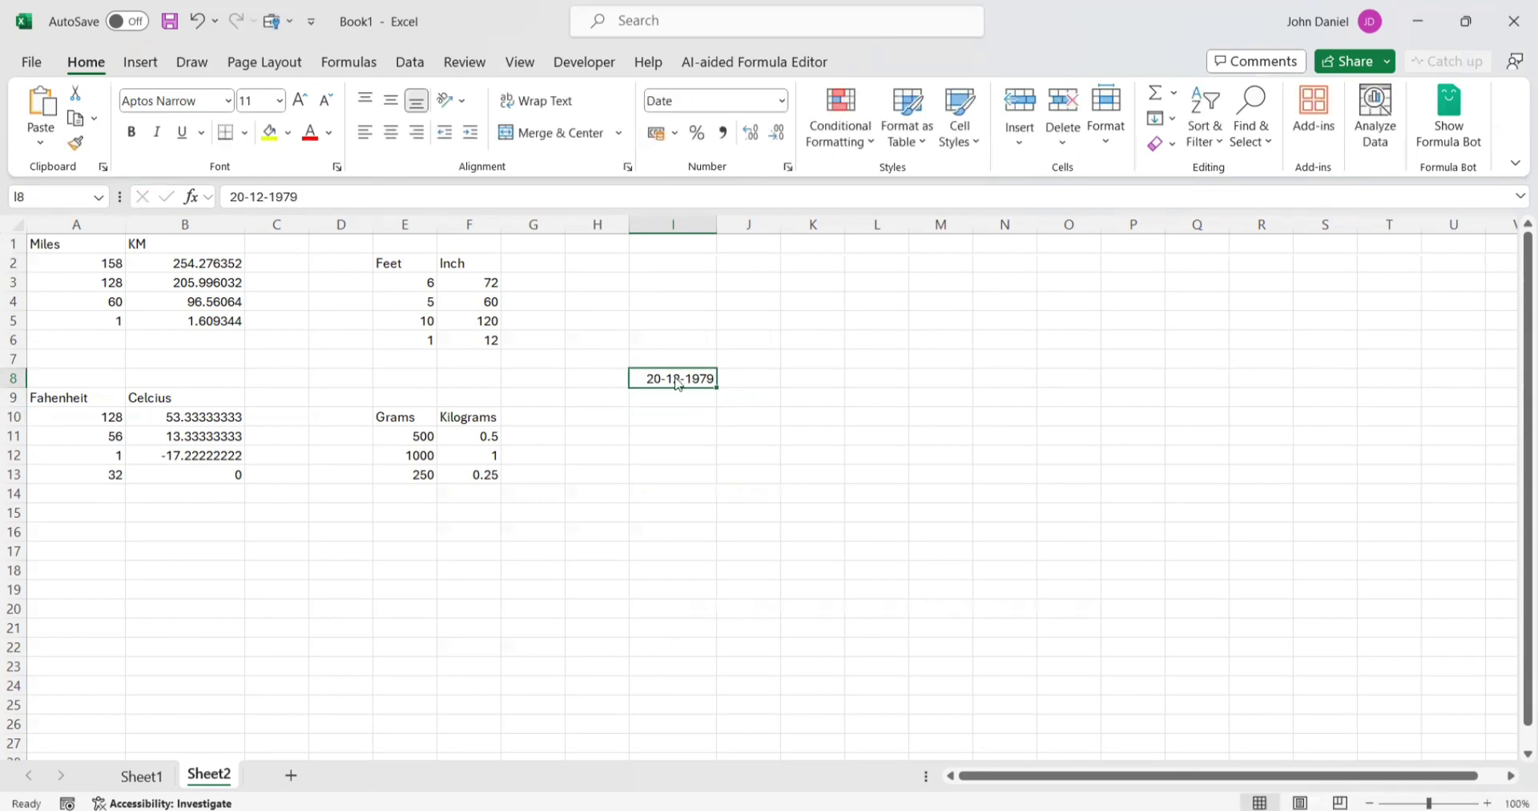
key("alt+Tab")
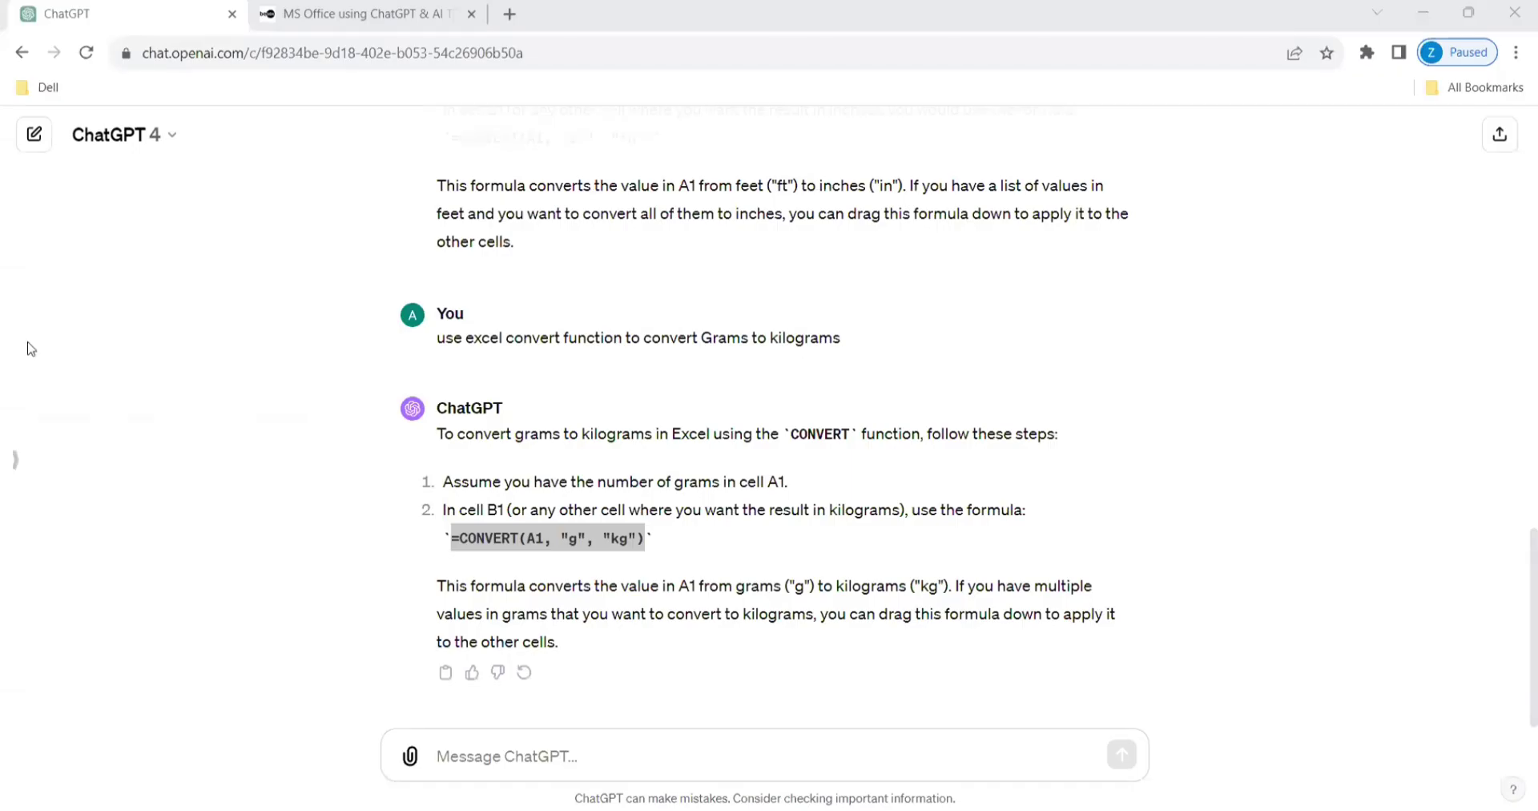
key("alt+Tab")
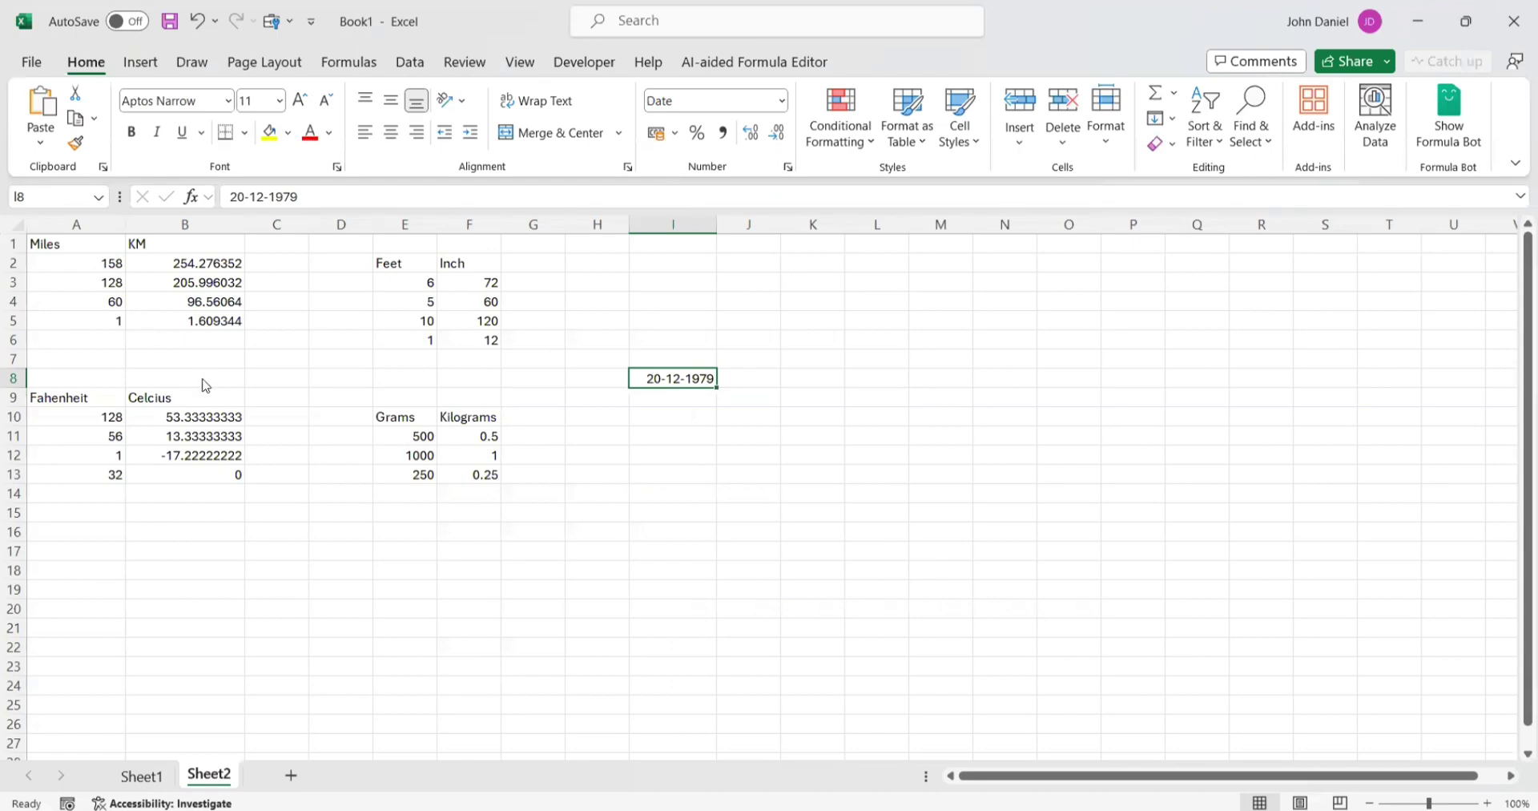
Ask ChatGPT for an Excel formula converting I8's 20-12-1979 birth date into age in years, months, days
key("alt+Tab")
type("I8")
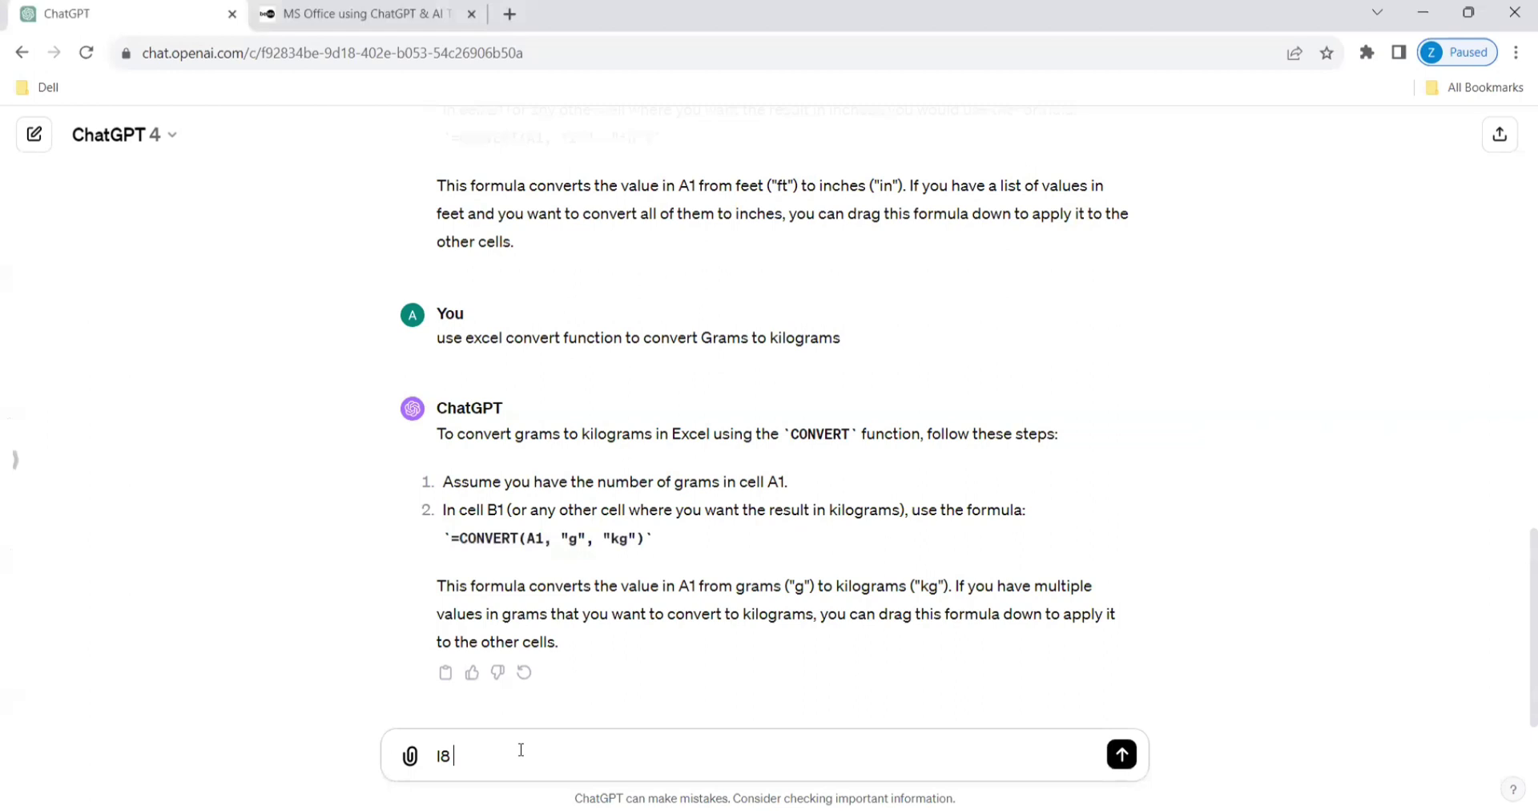
type(" column has 'date of birth")
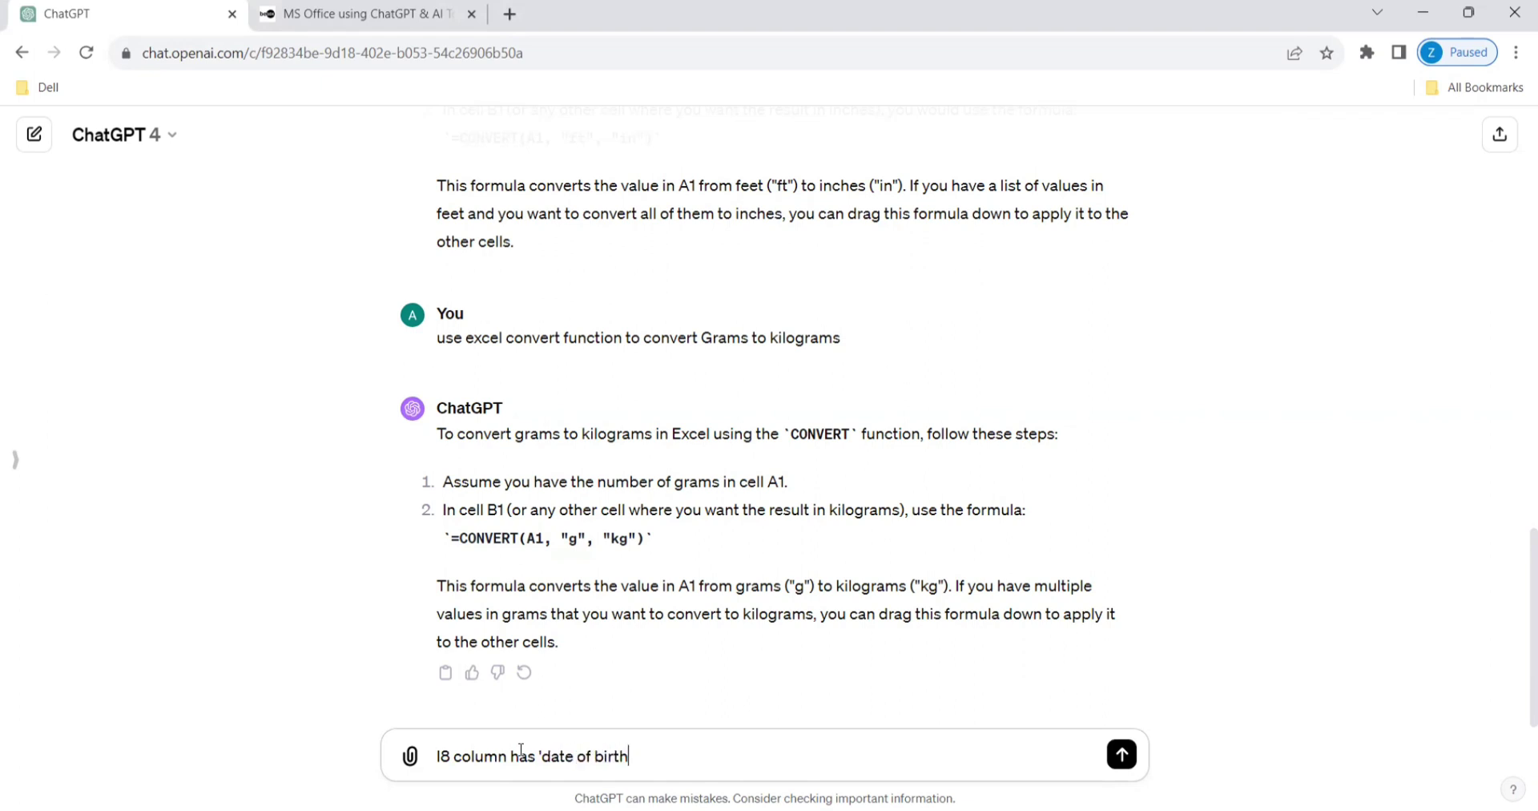
type("' in 20-12-1979")
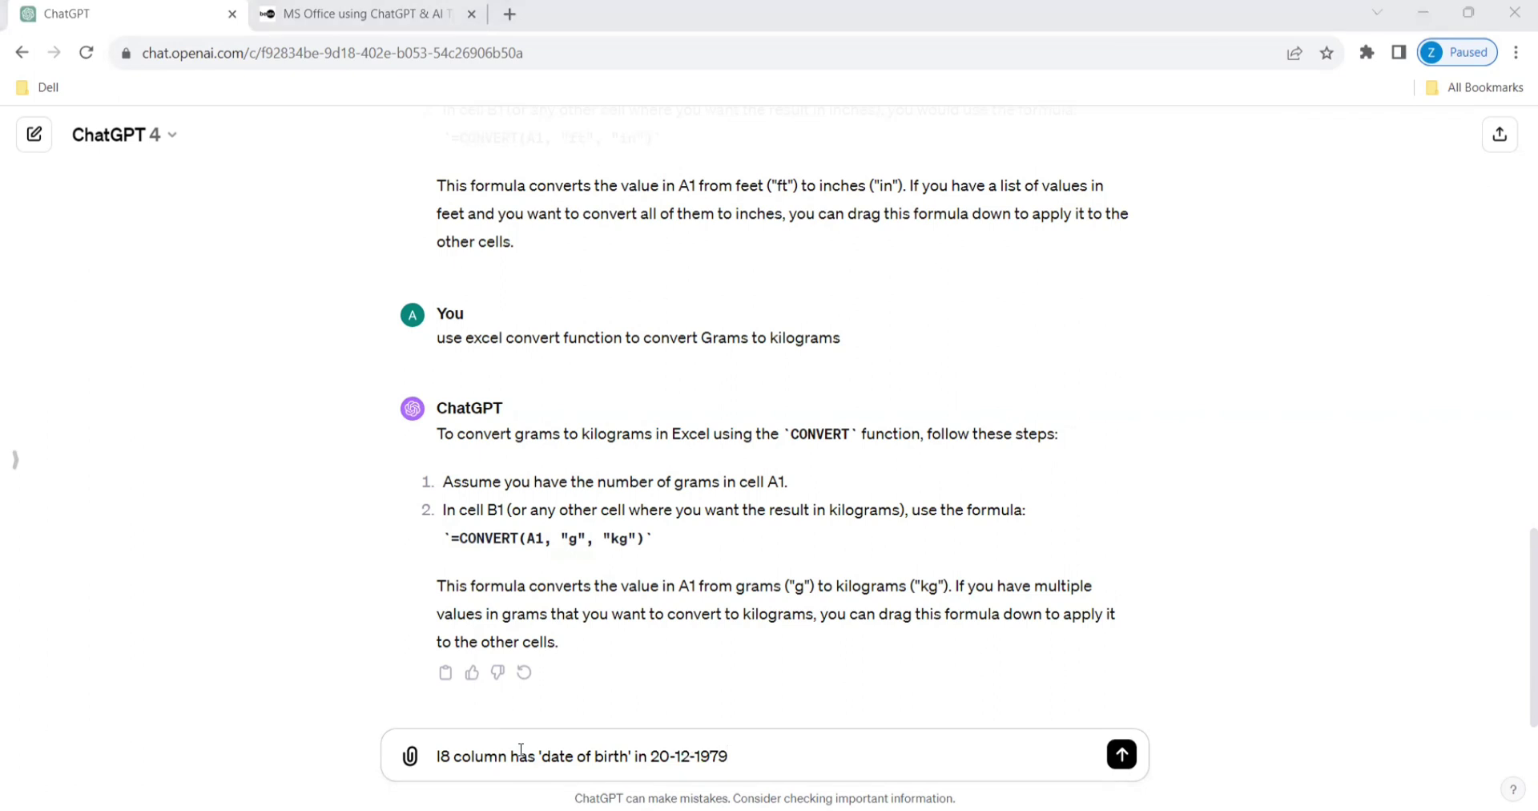
type(" format.")
type("using excel formaula")
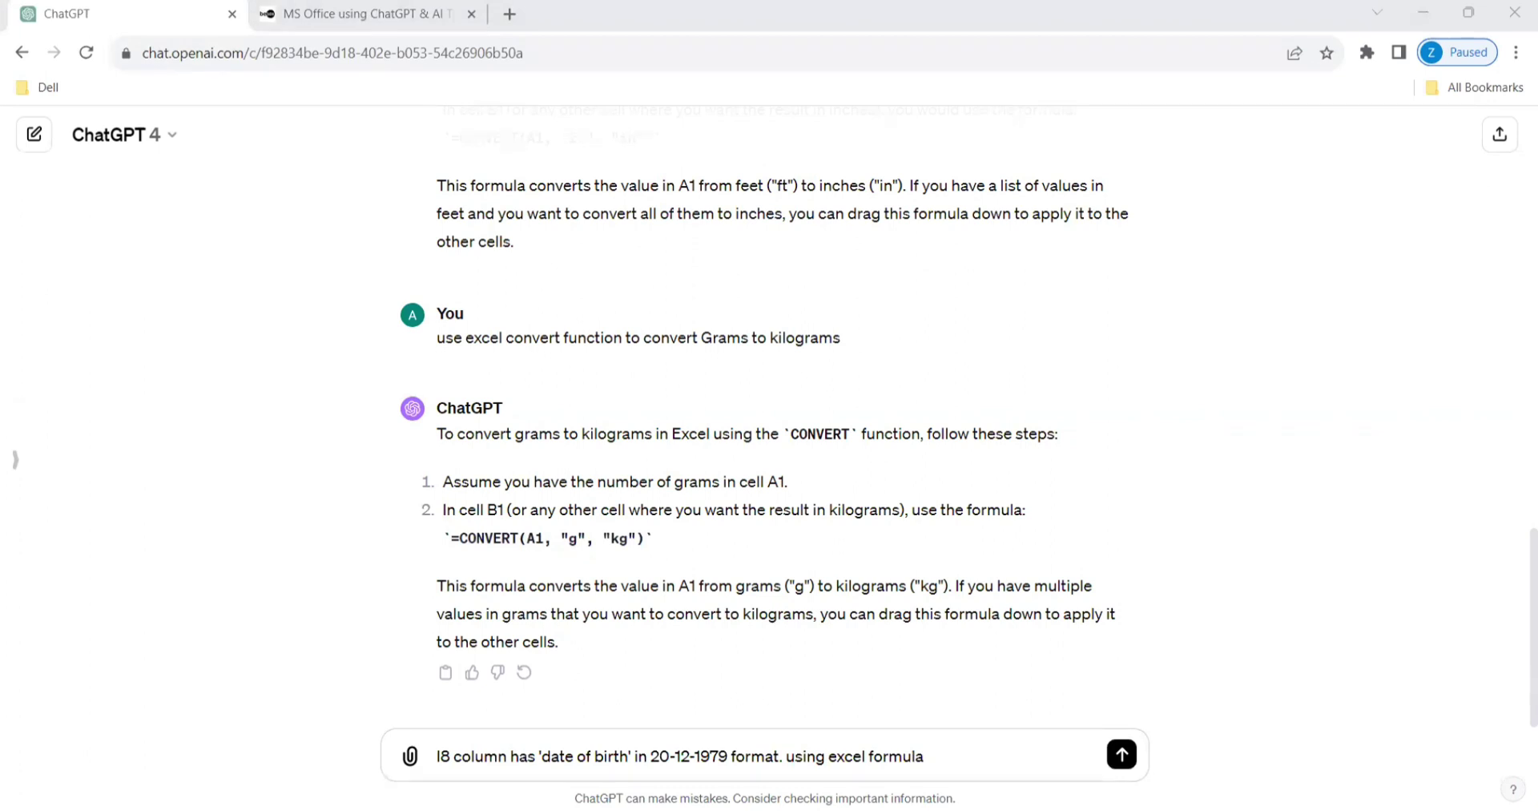
key("alt+Tab")
type("convert")
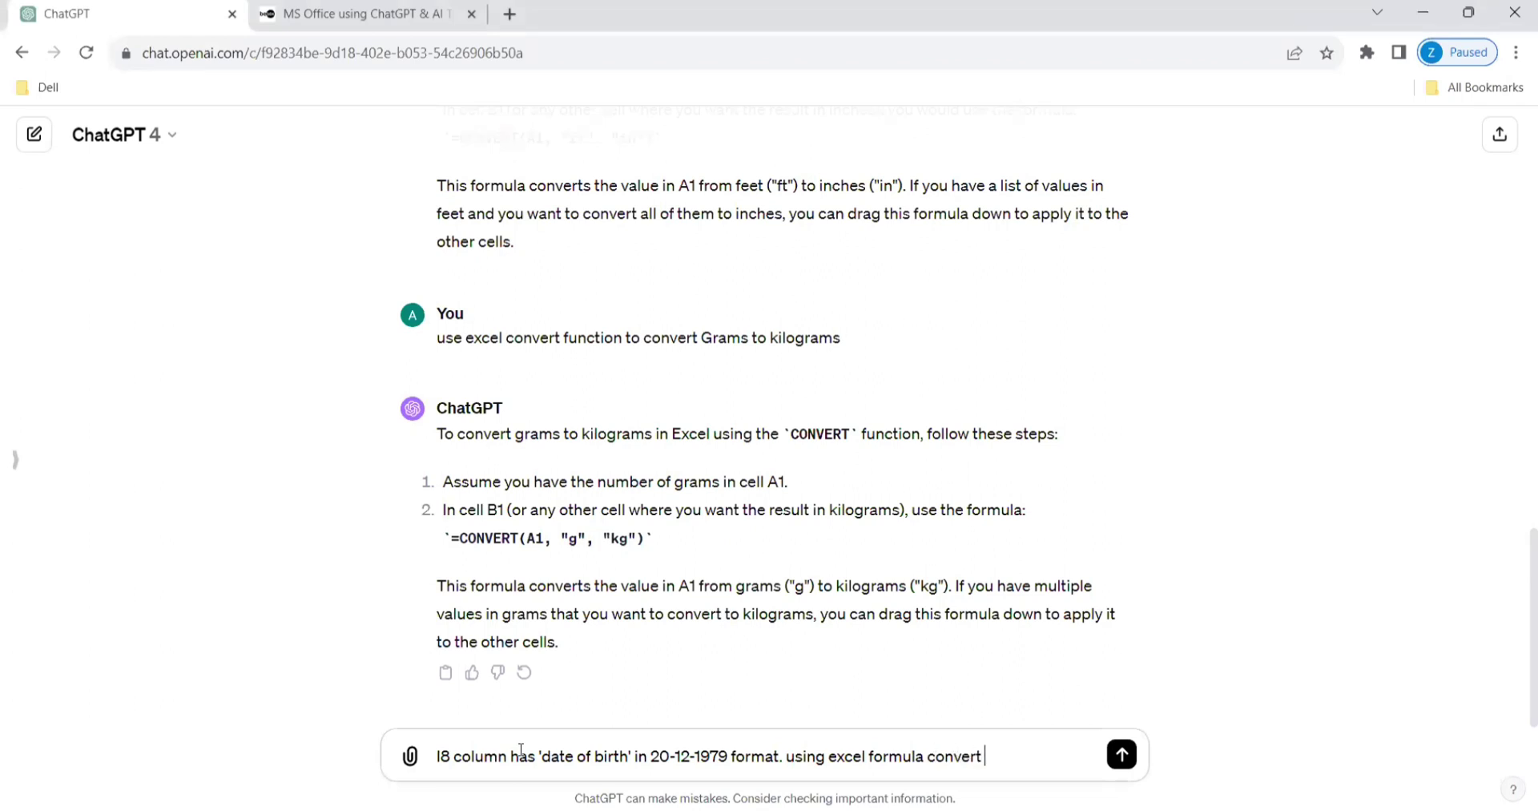
type(" it to Age in days, ")
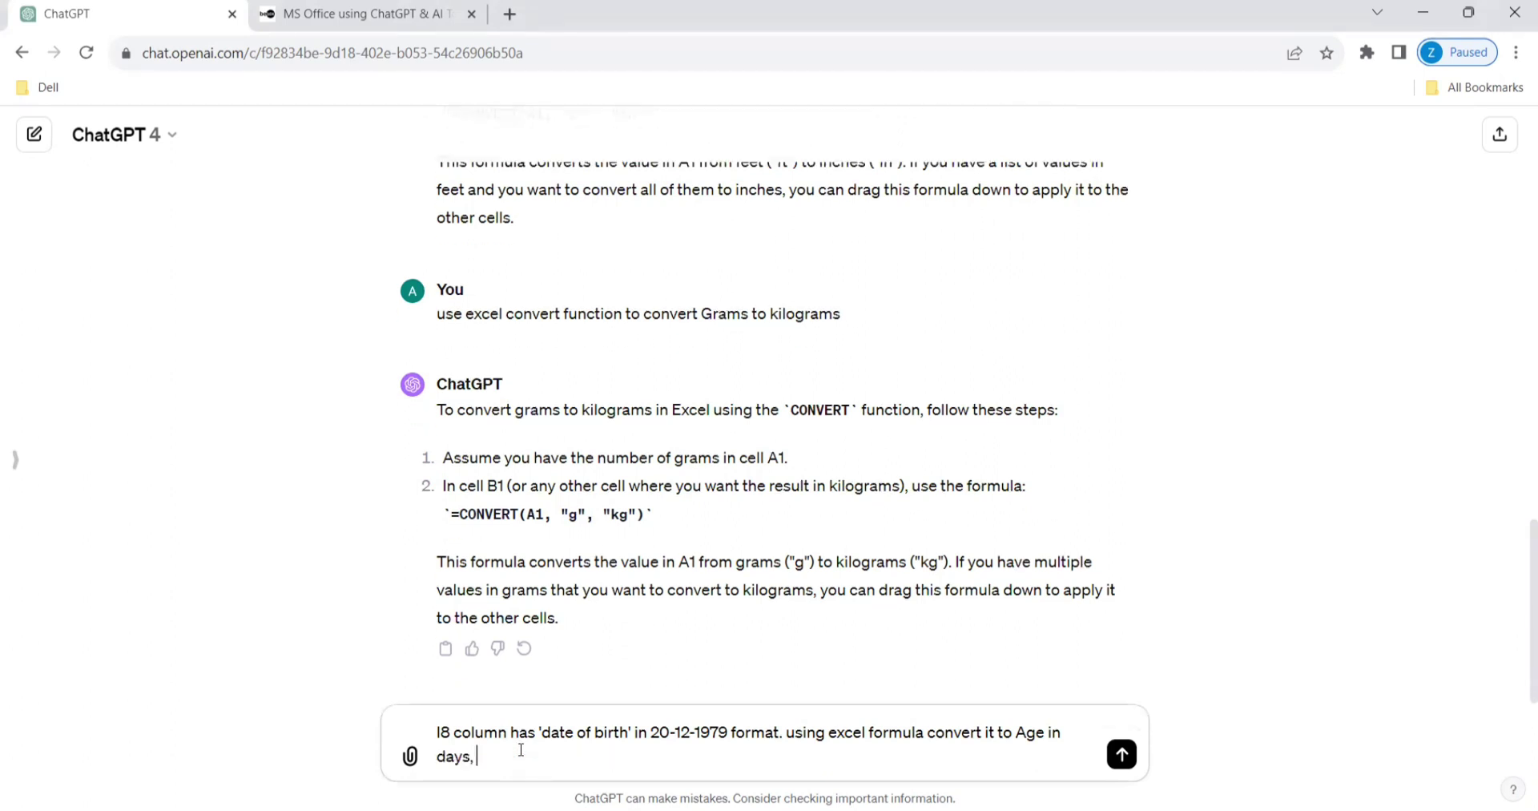
type("month and year")
key("Return")
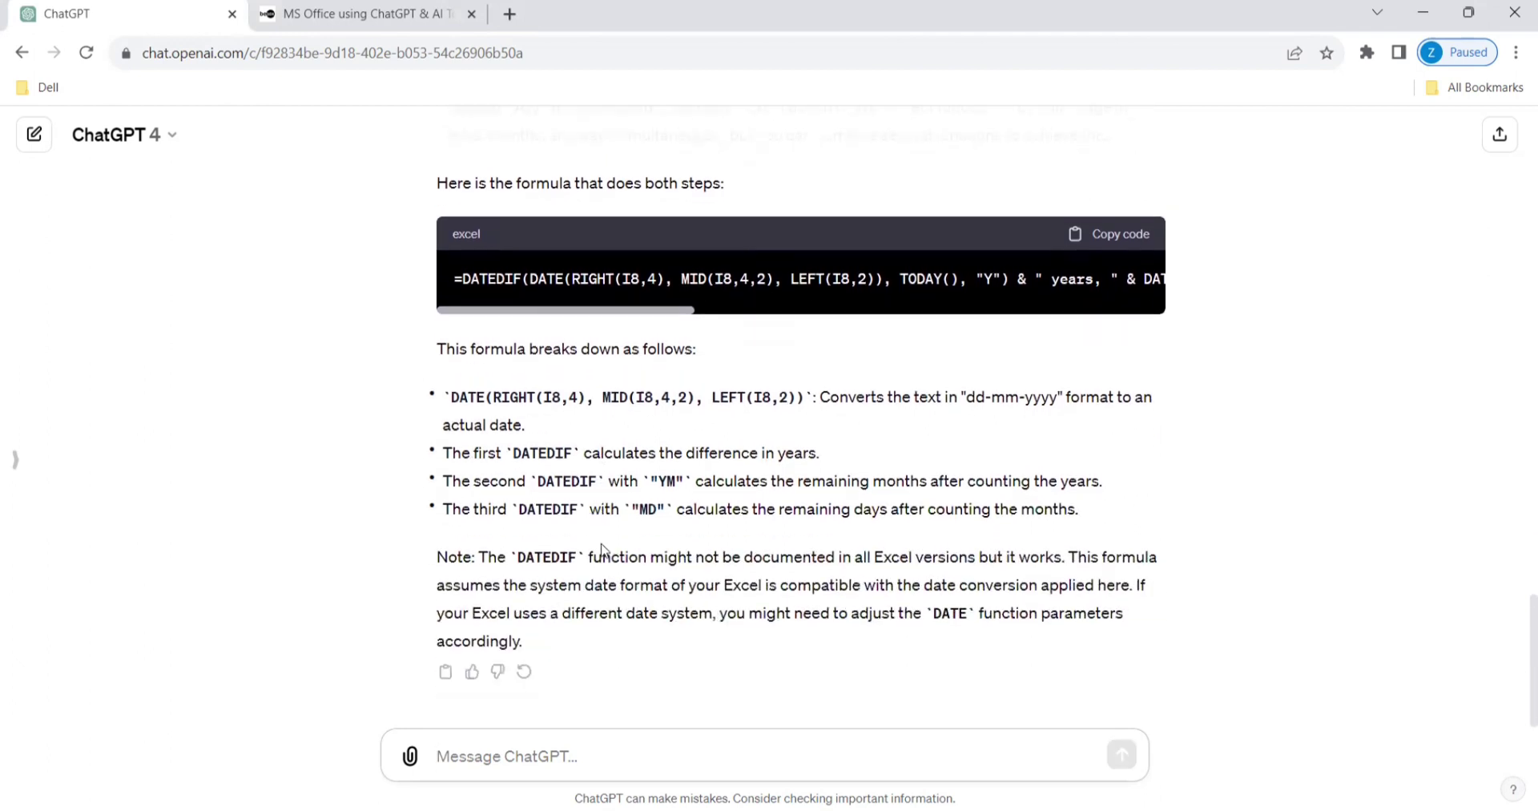
Copy ChatGPT's suggested DATEDIF age formula and return to Excel
left_click(1114, 241)
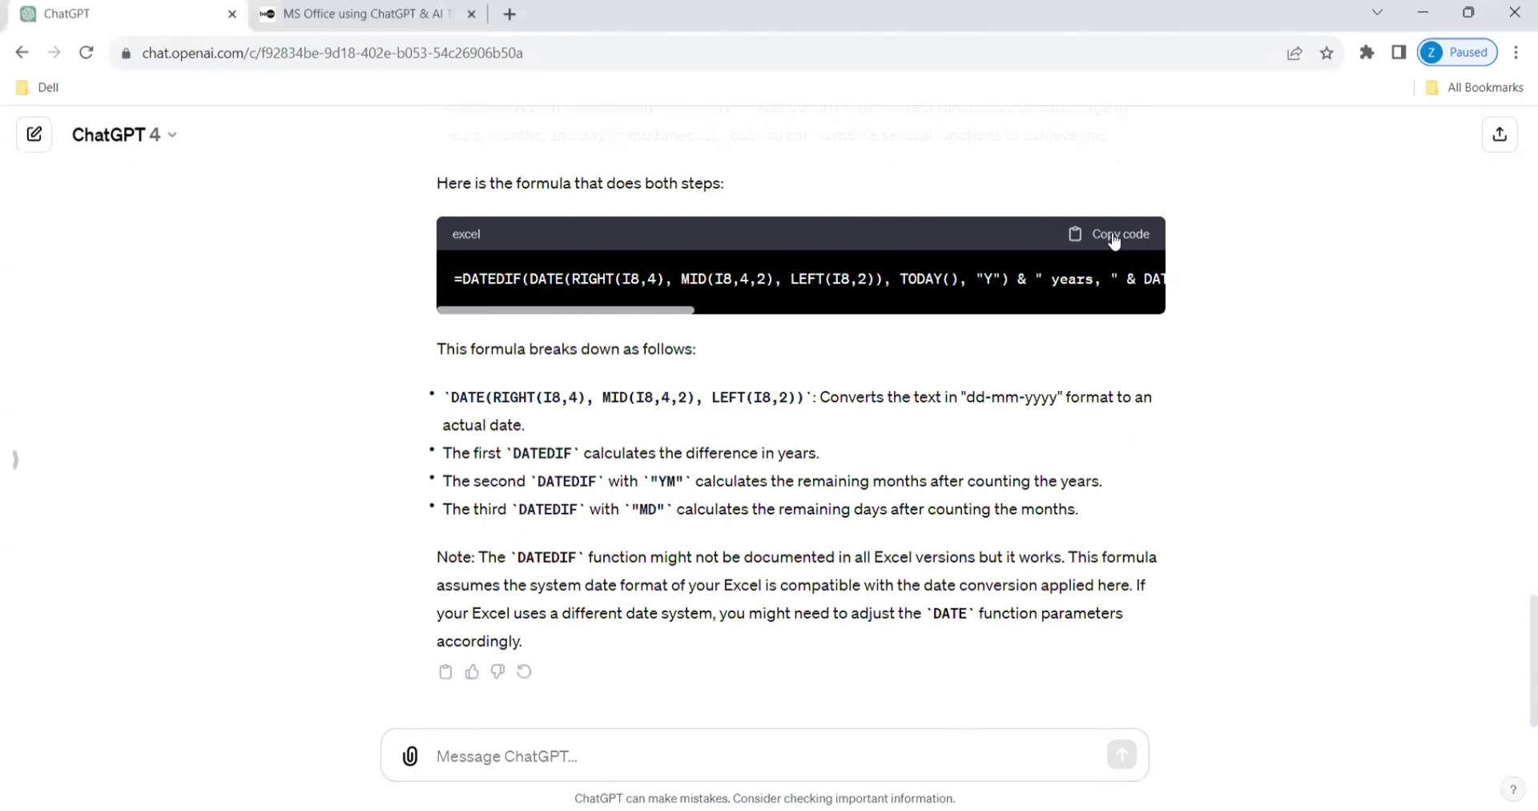
left_click(1114, 236)
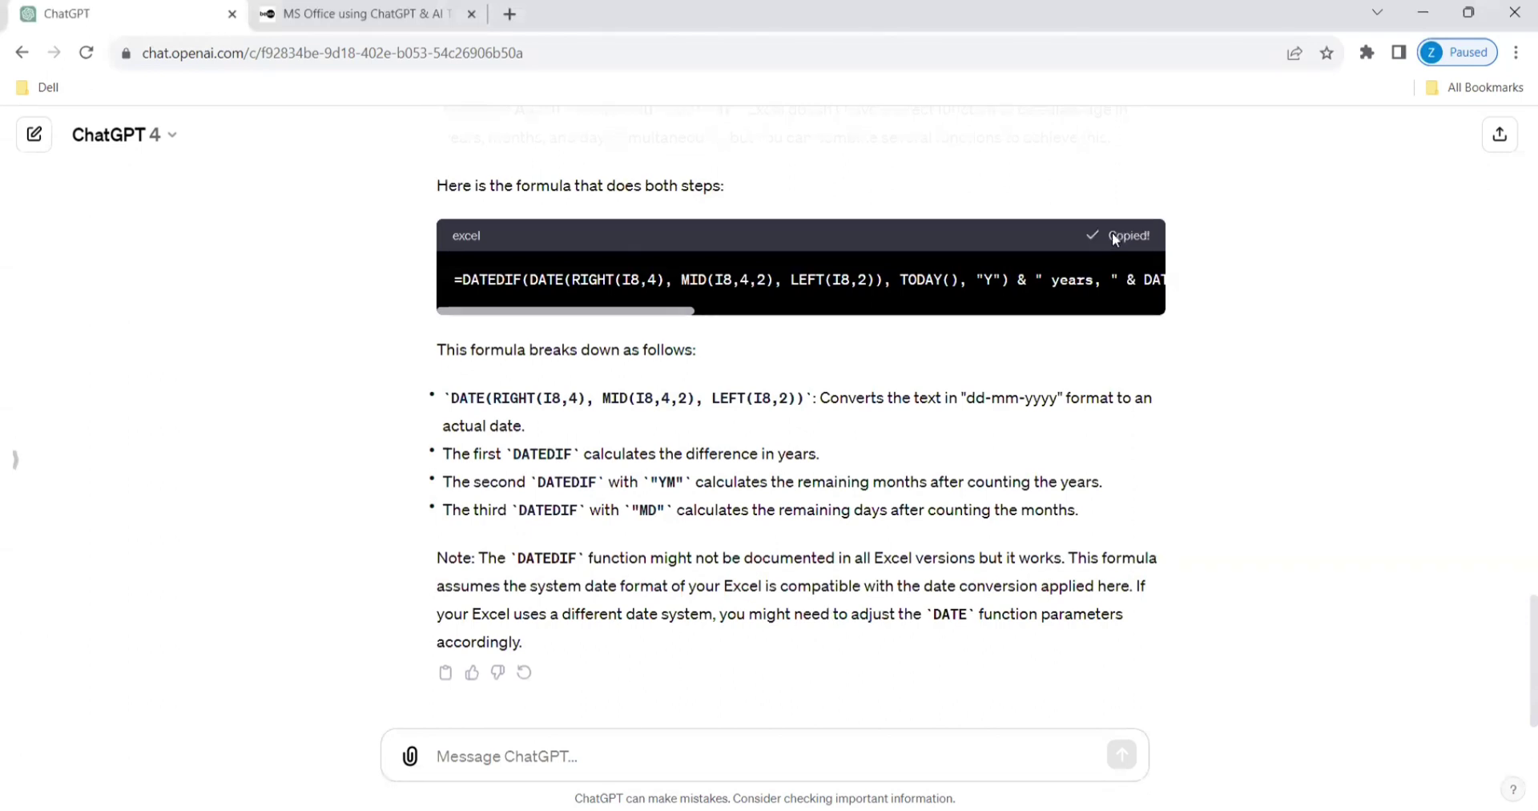
key("alt+Tab")
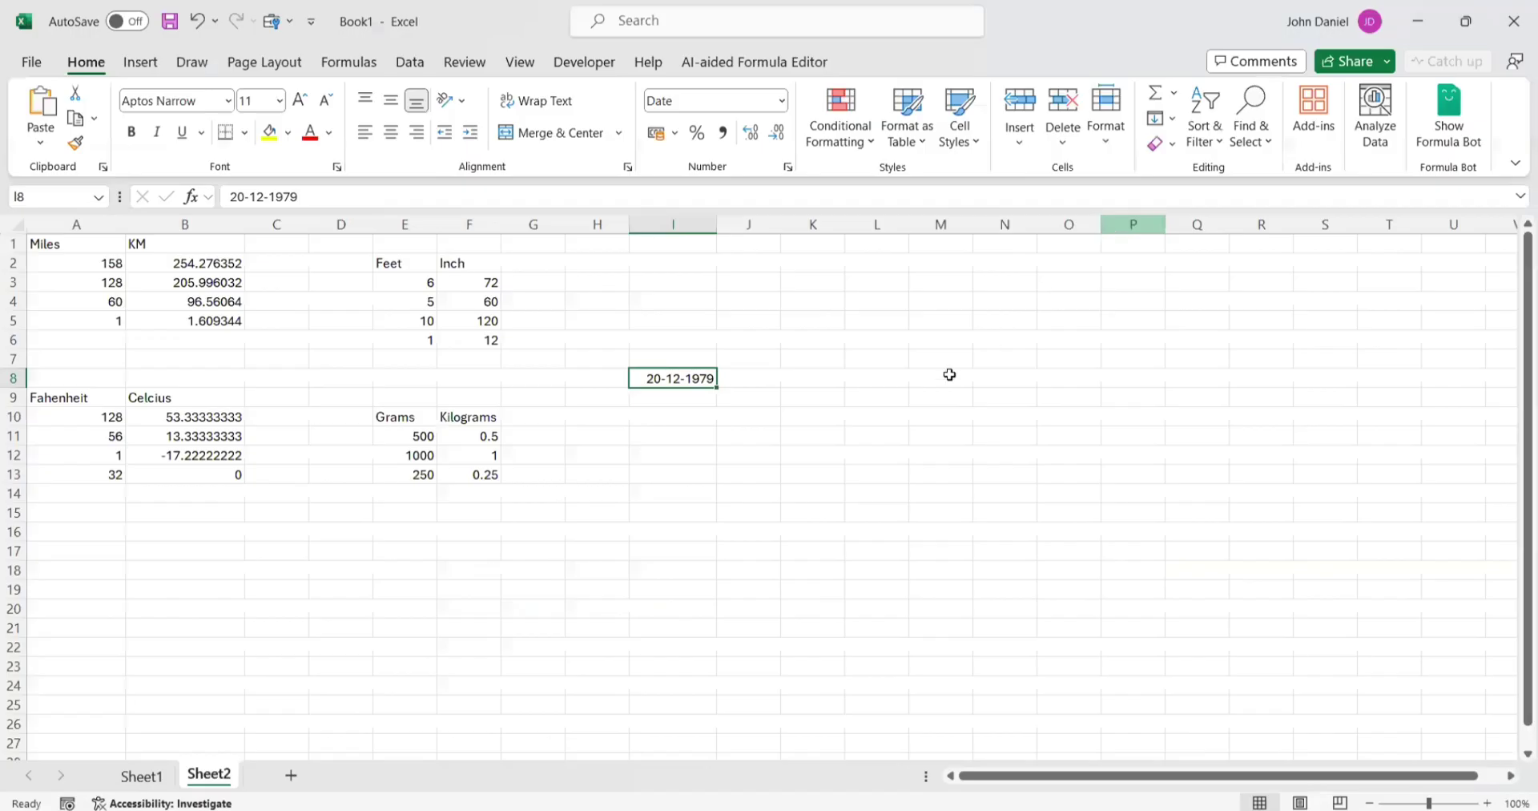
left_click(751, 416)
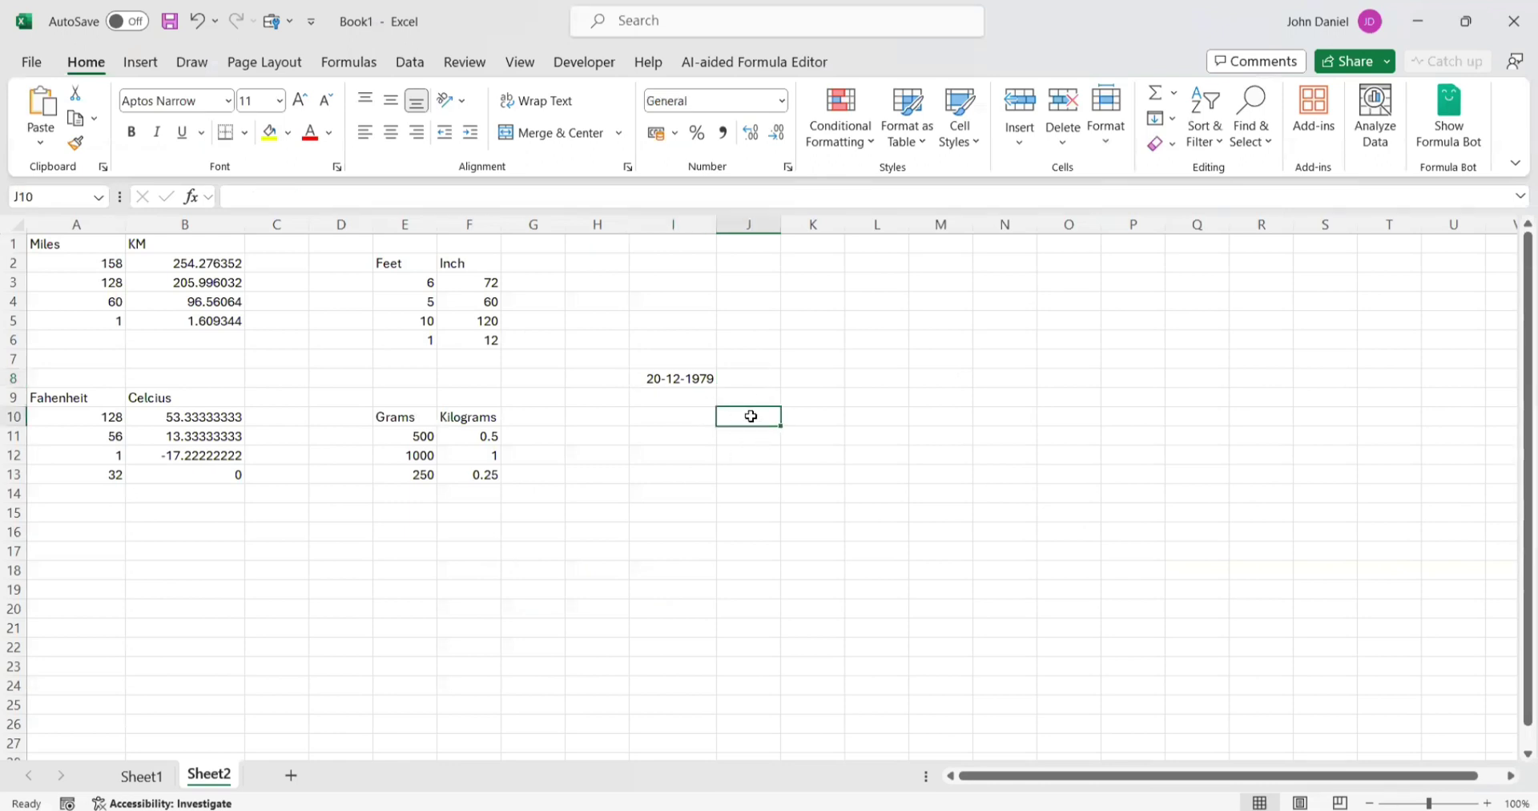
left_click(705, 200)
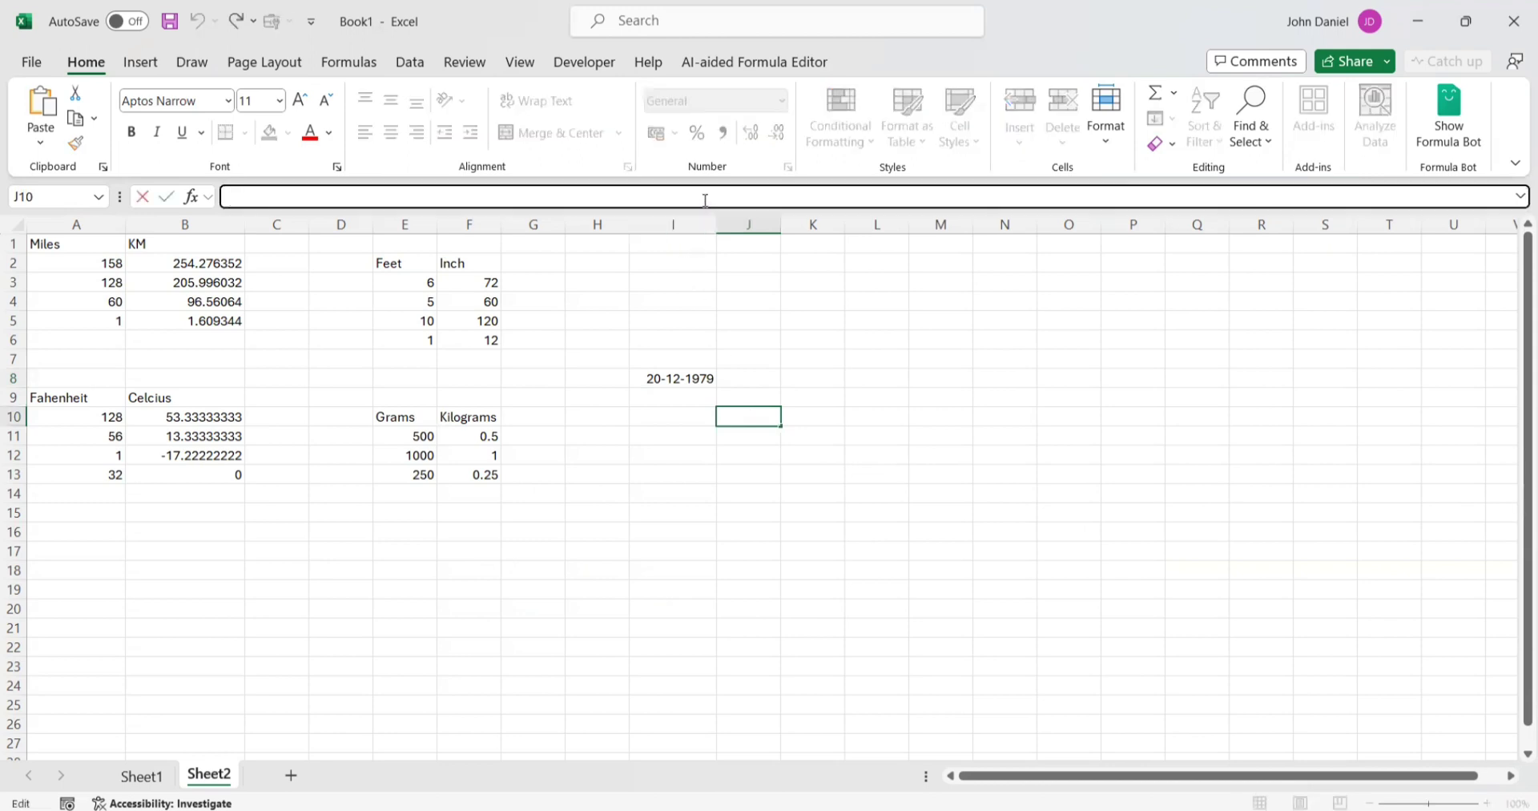
key("ctrl+v")
key("Return")
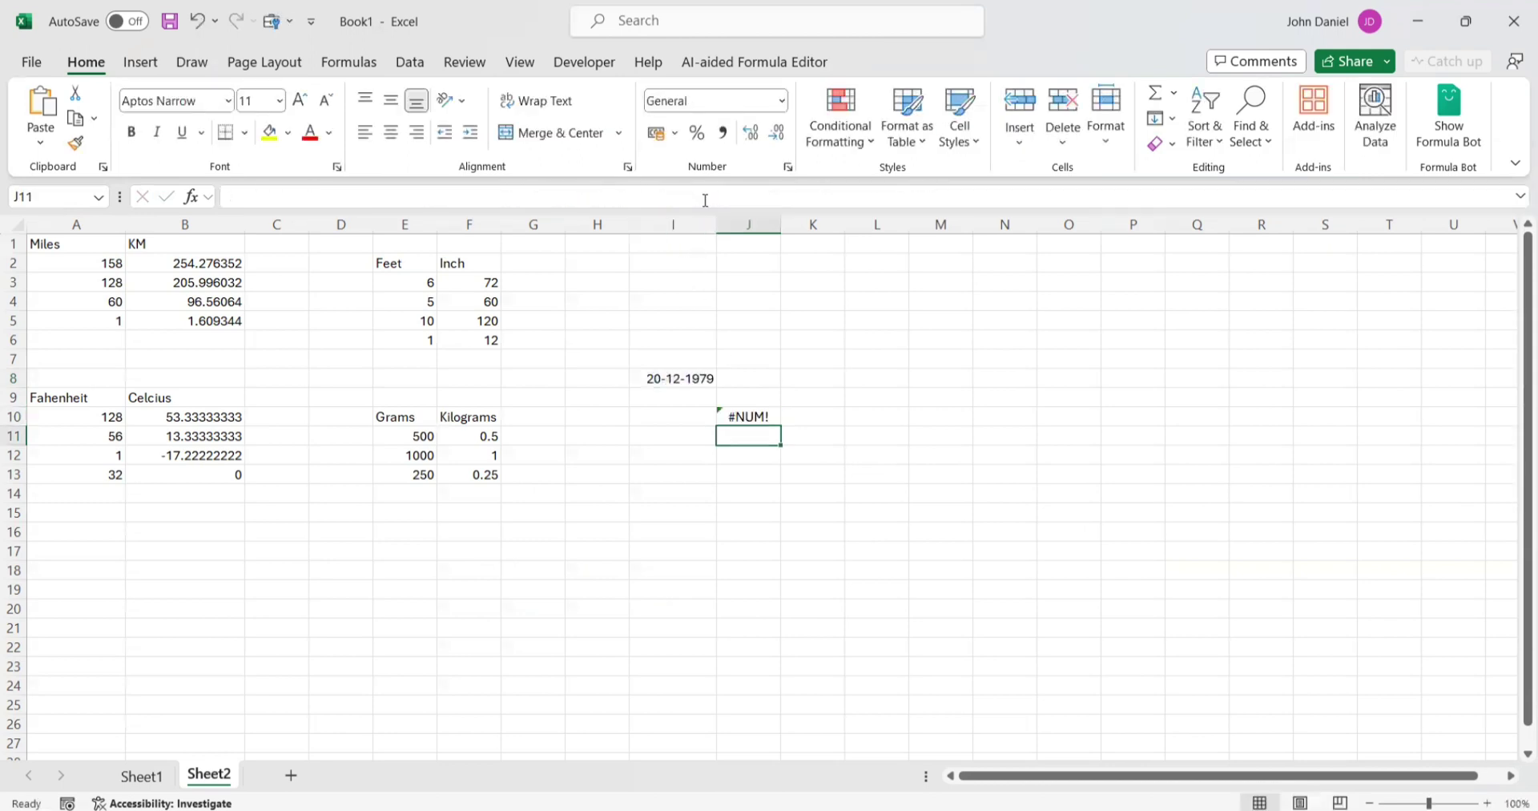
double_click(749, 416)
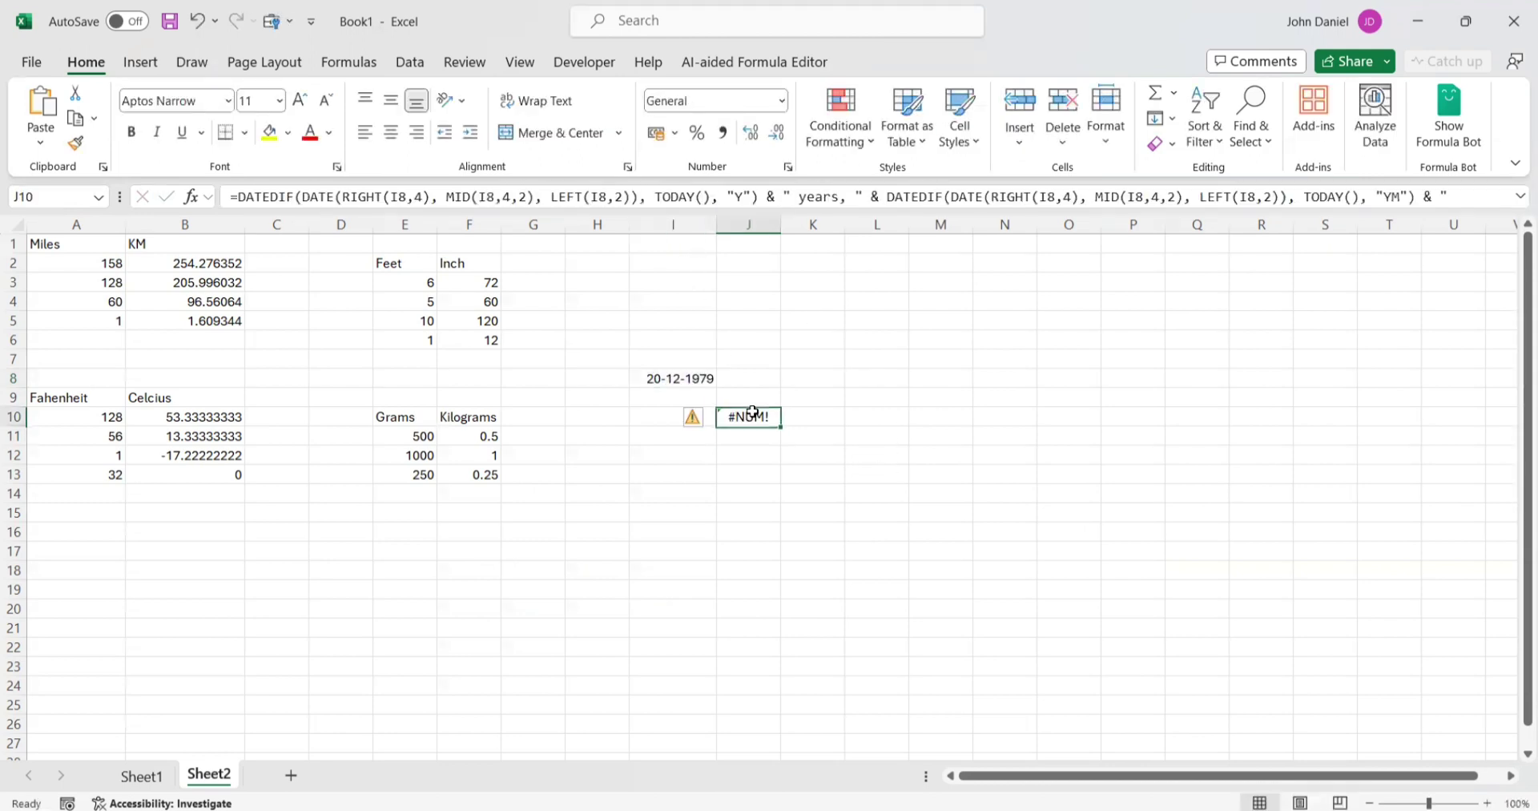
left_click(784, 485)
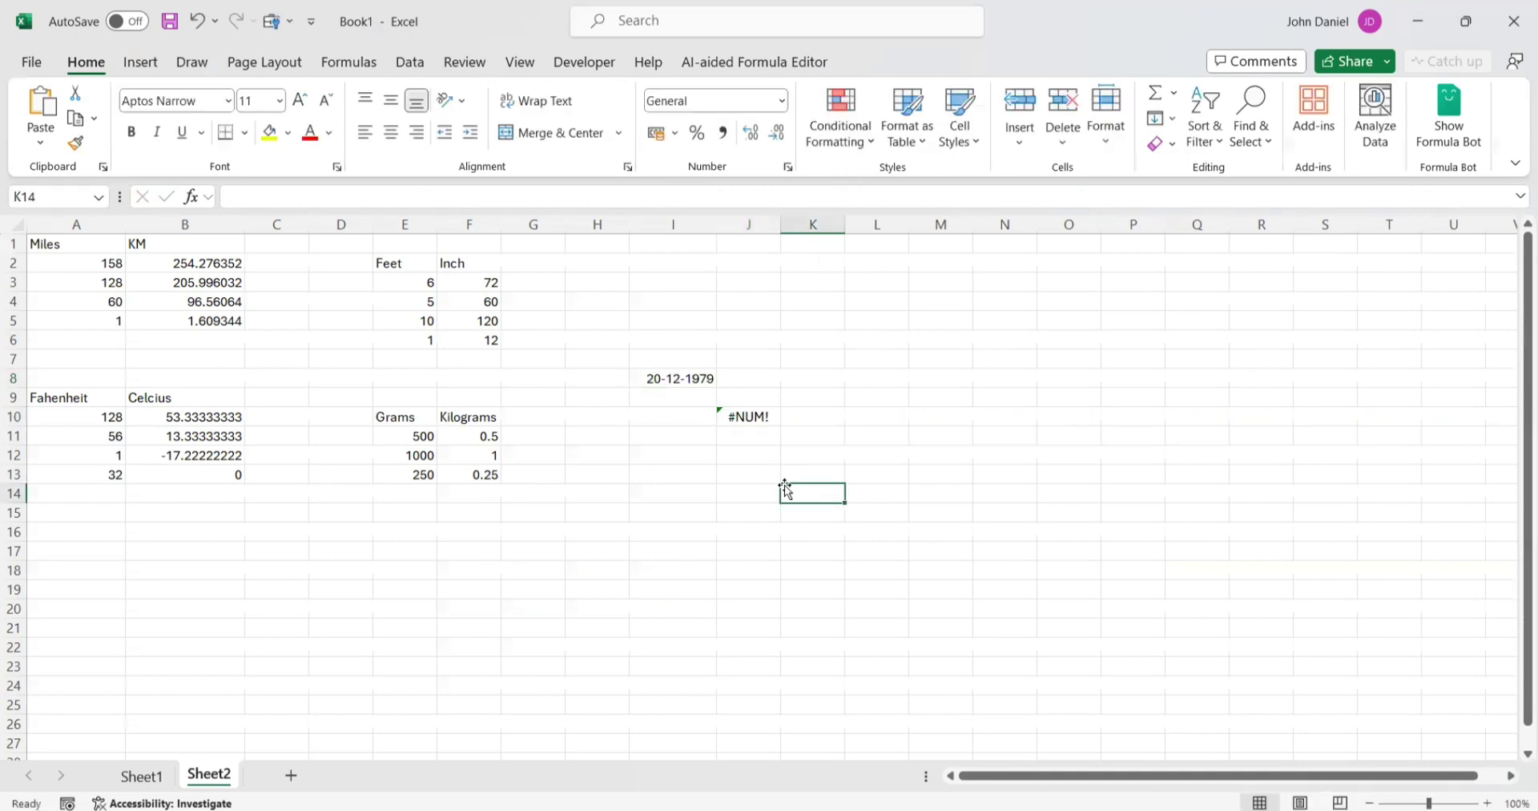
left_click(695, 375)
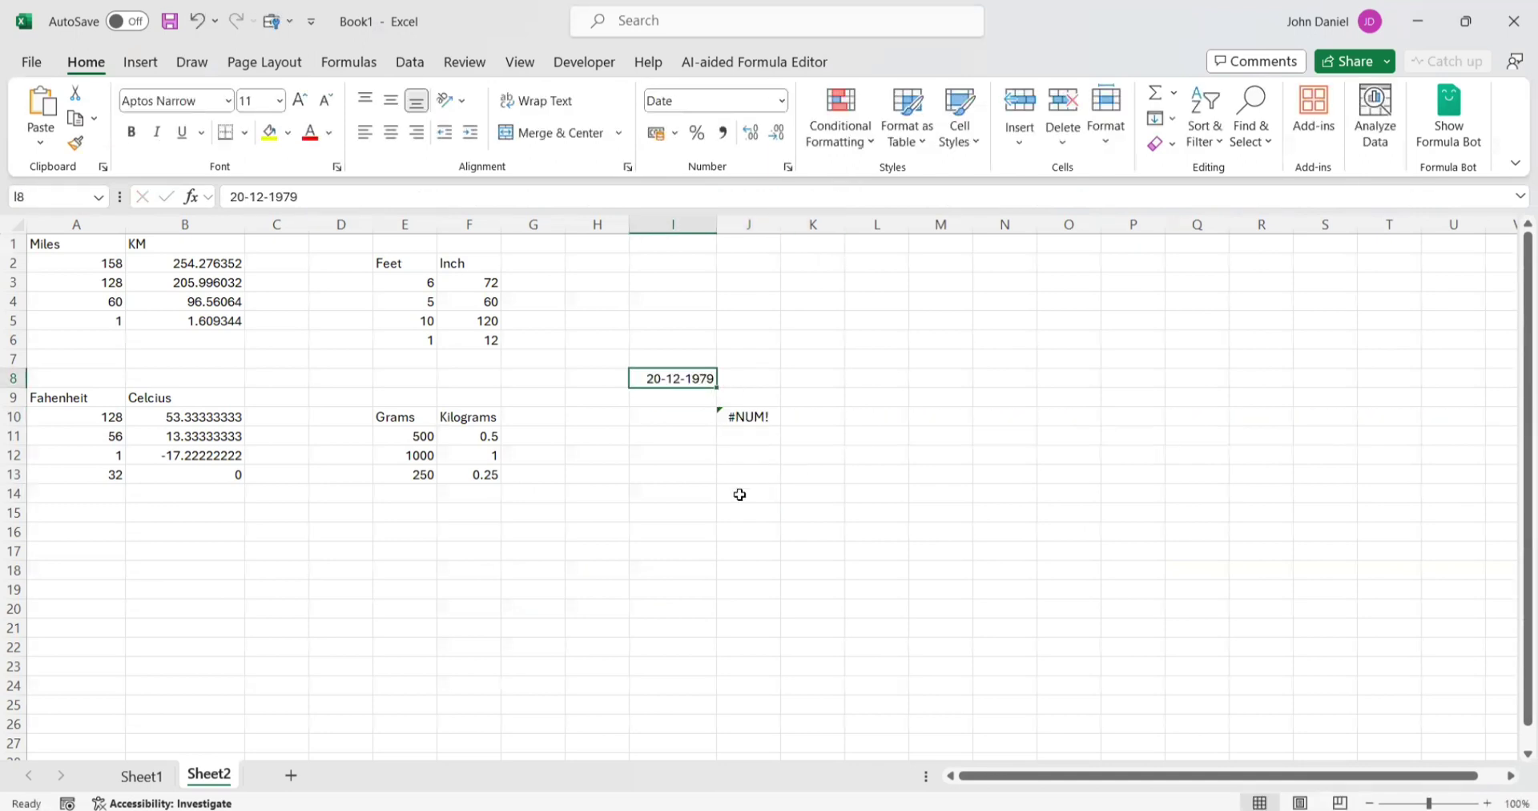
left_click(741, 416)
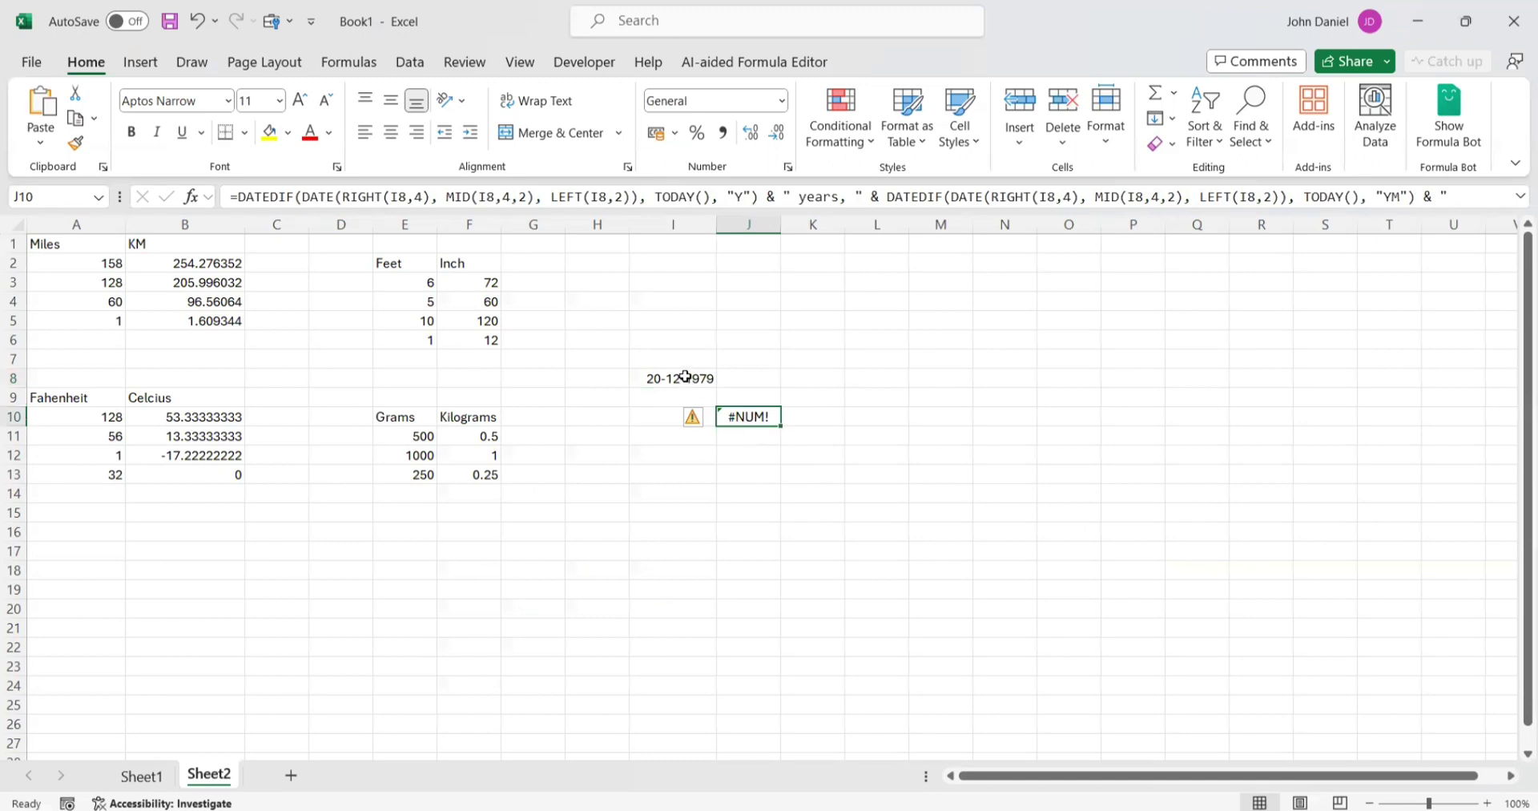
double_click(1464, 196)
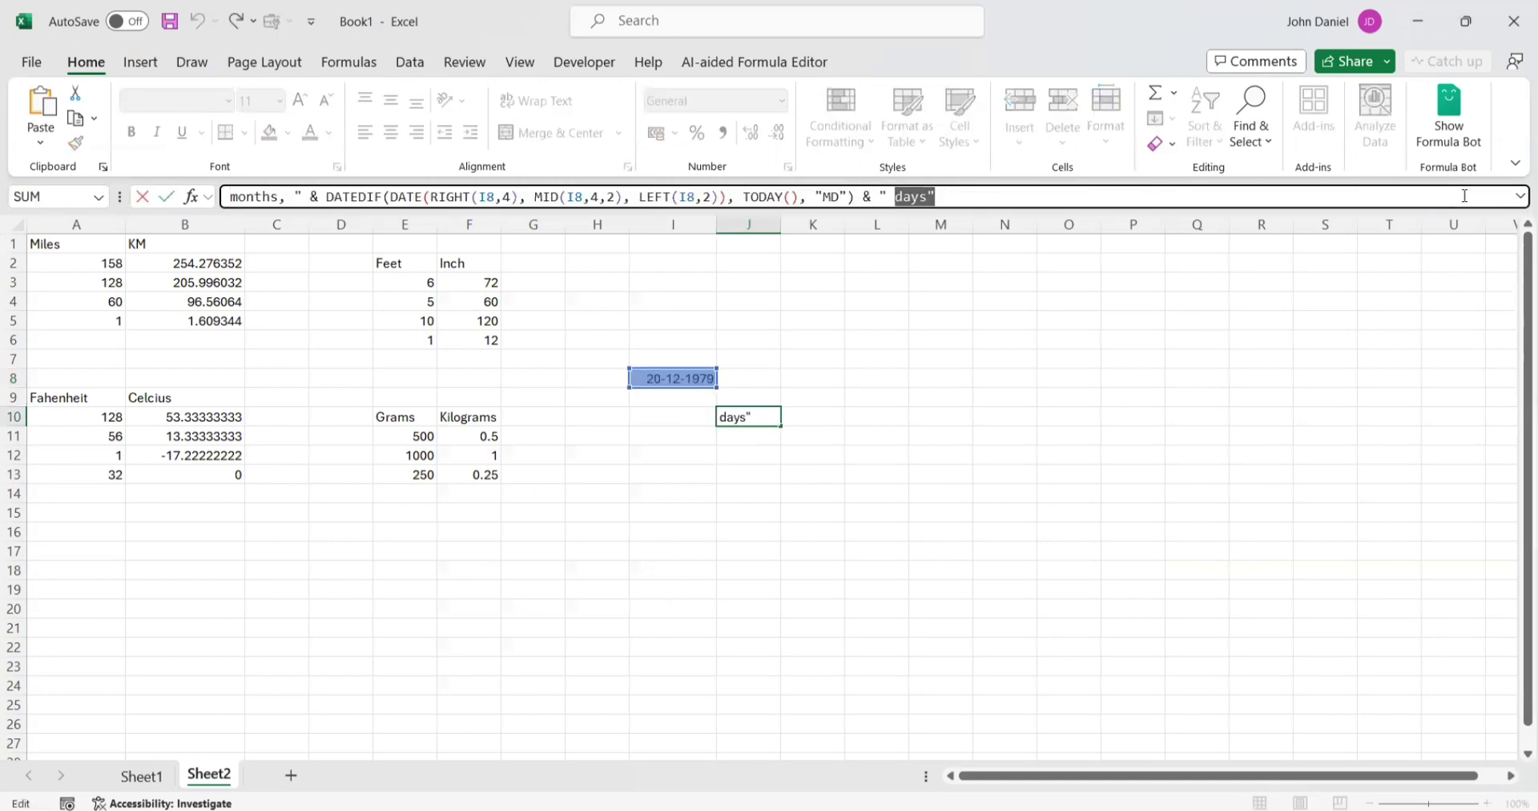
key("BackSpace")
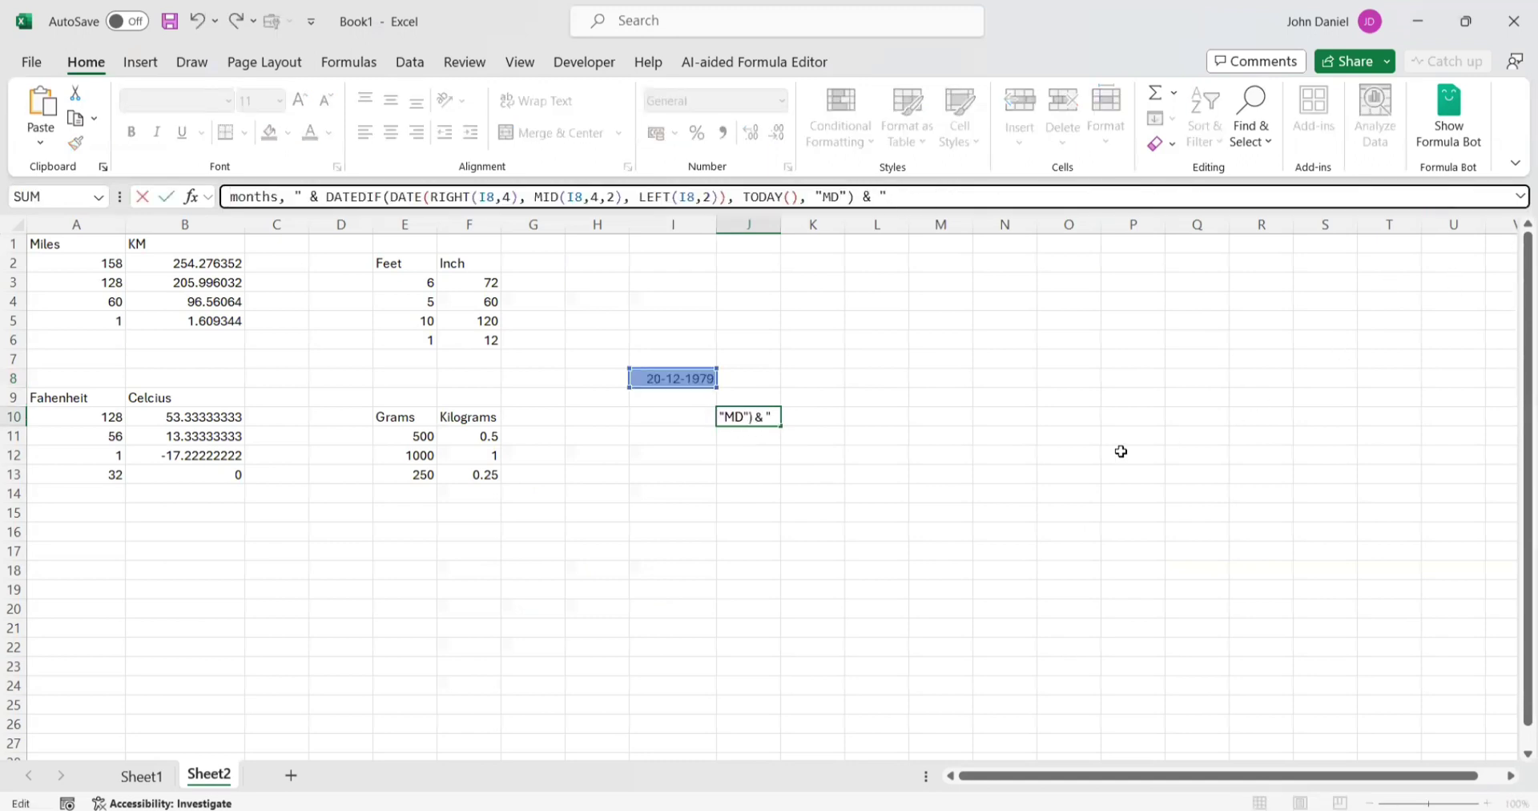
left_click(710, 437)
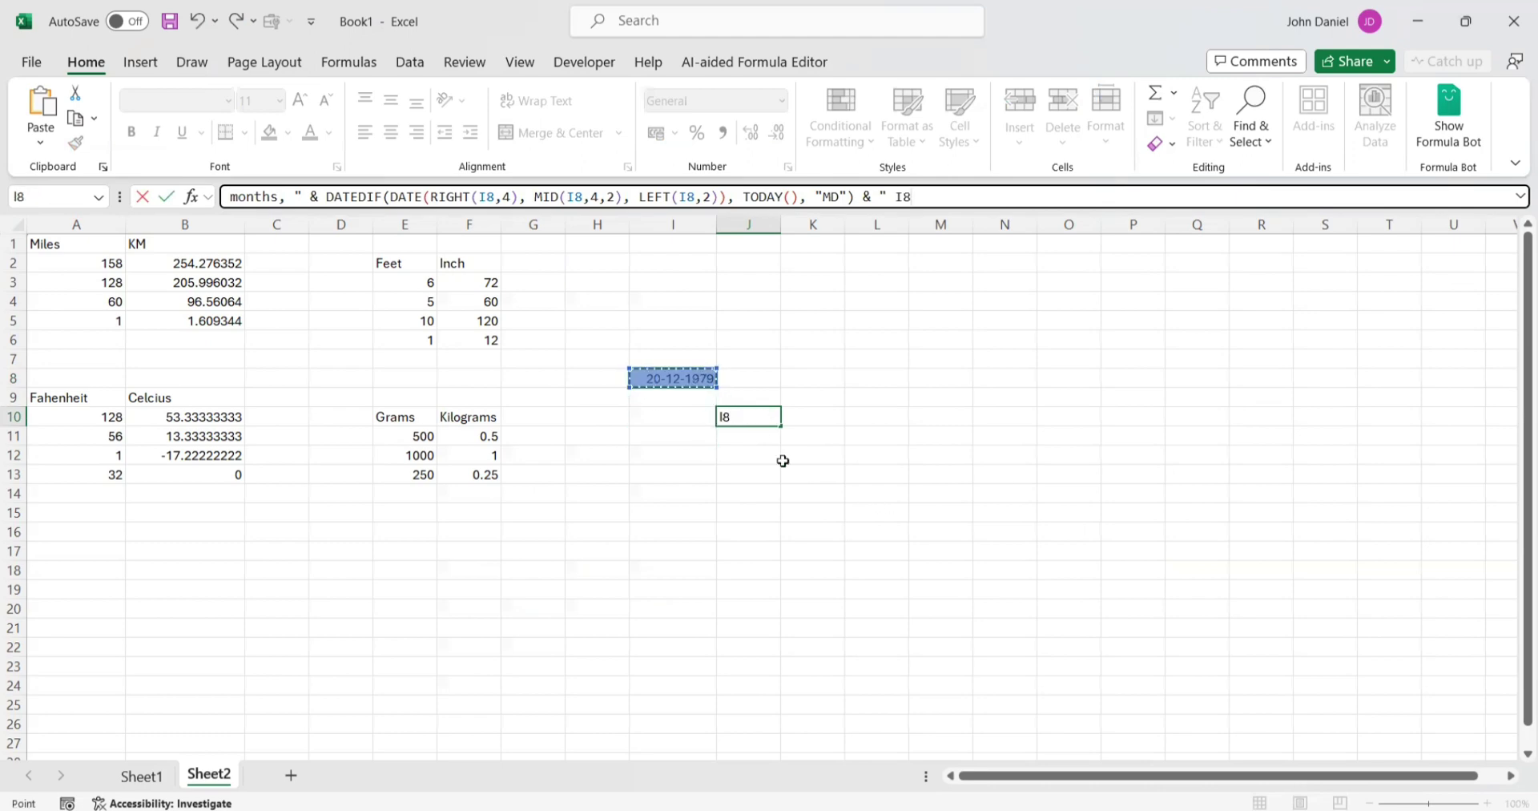
key("ctrl+Return")
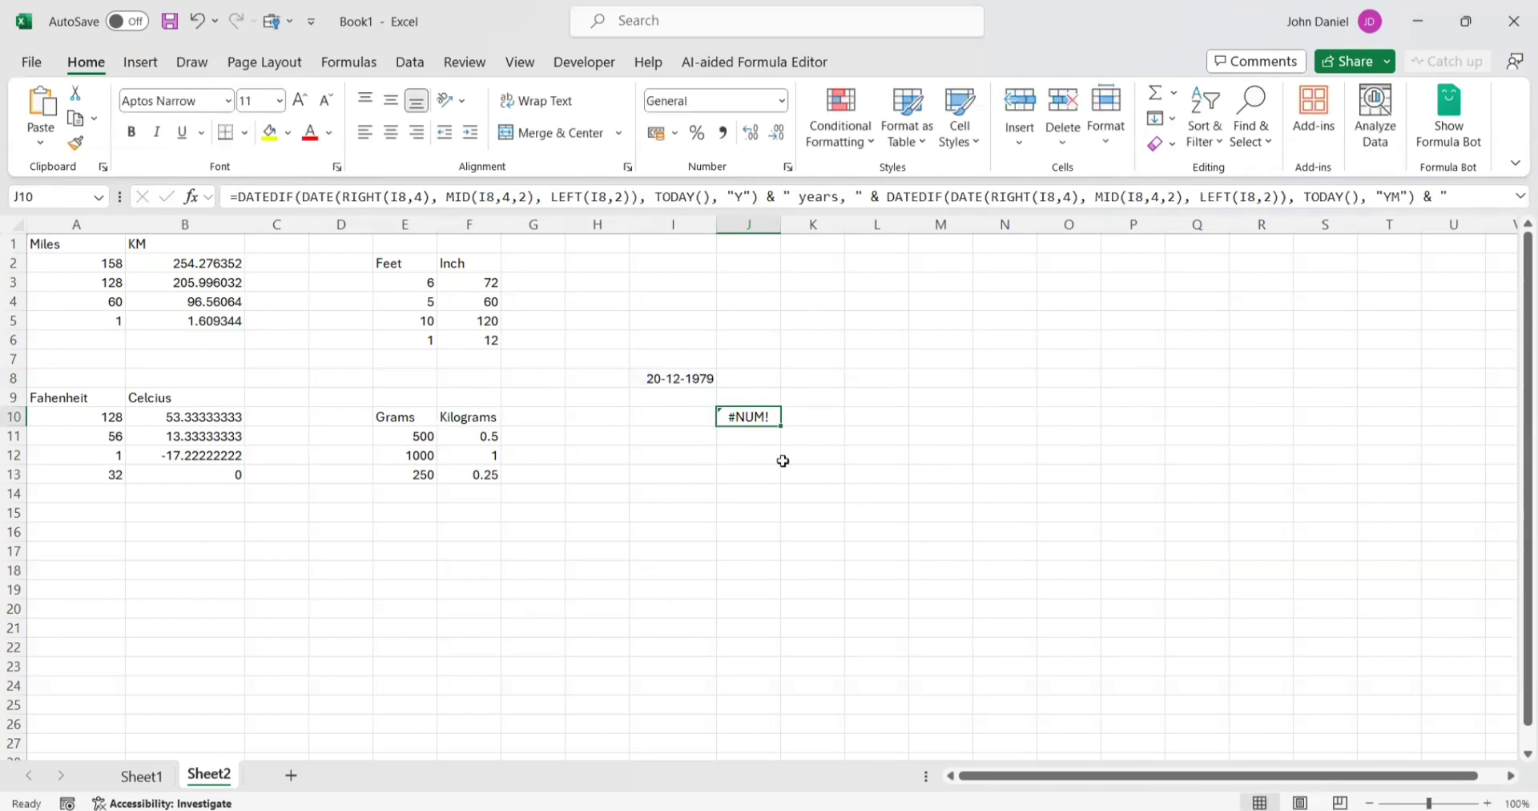
left_click(743, 451)
left_click(753, 419)
key("Delete")
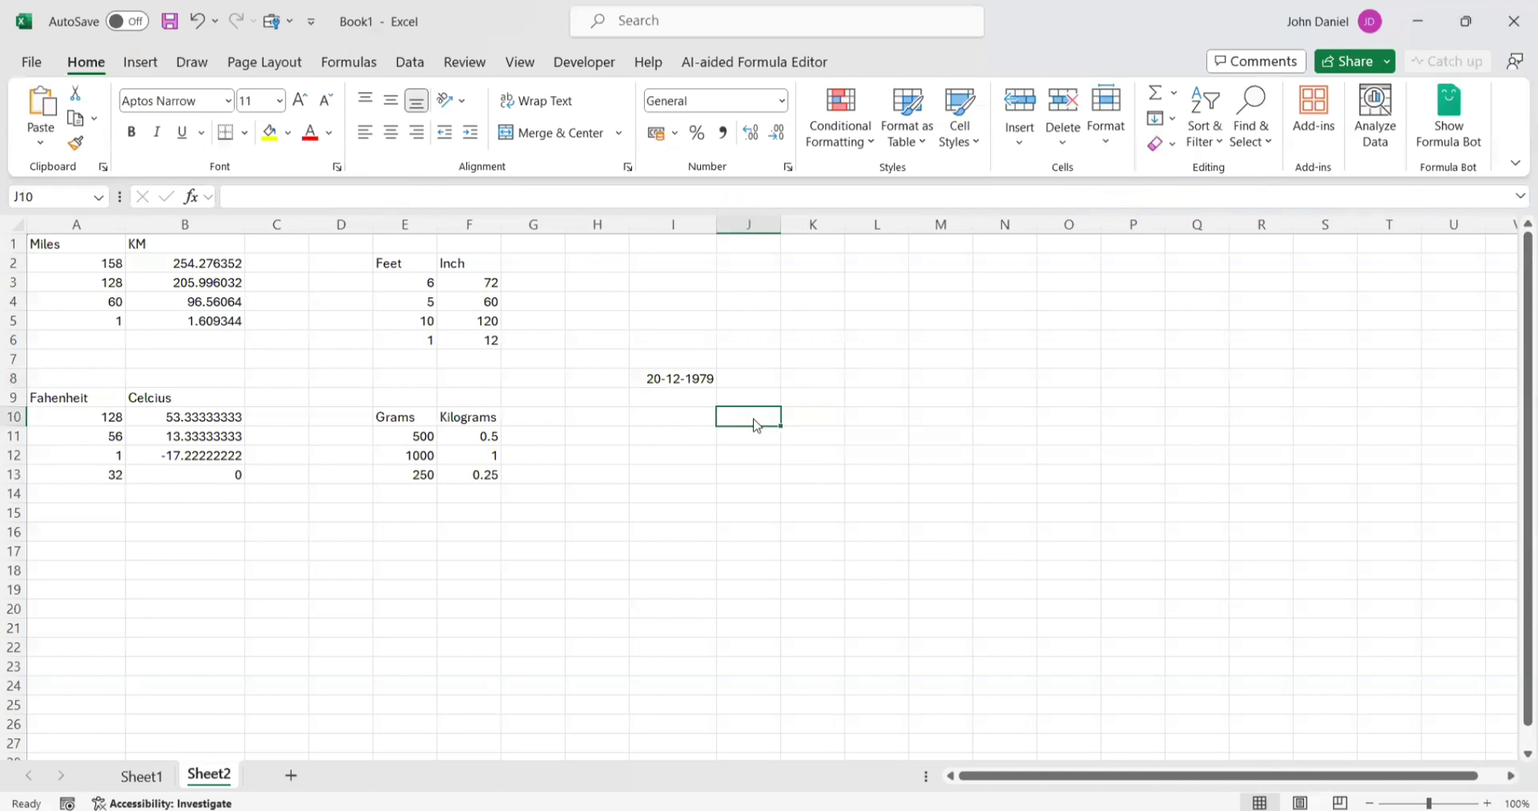
Paste the DATEDIF formula over I8's date and dismiss the circular-reference warning
left_click(705, 377)
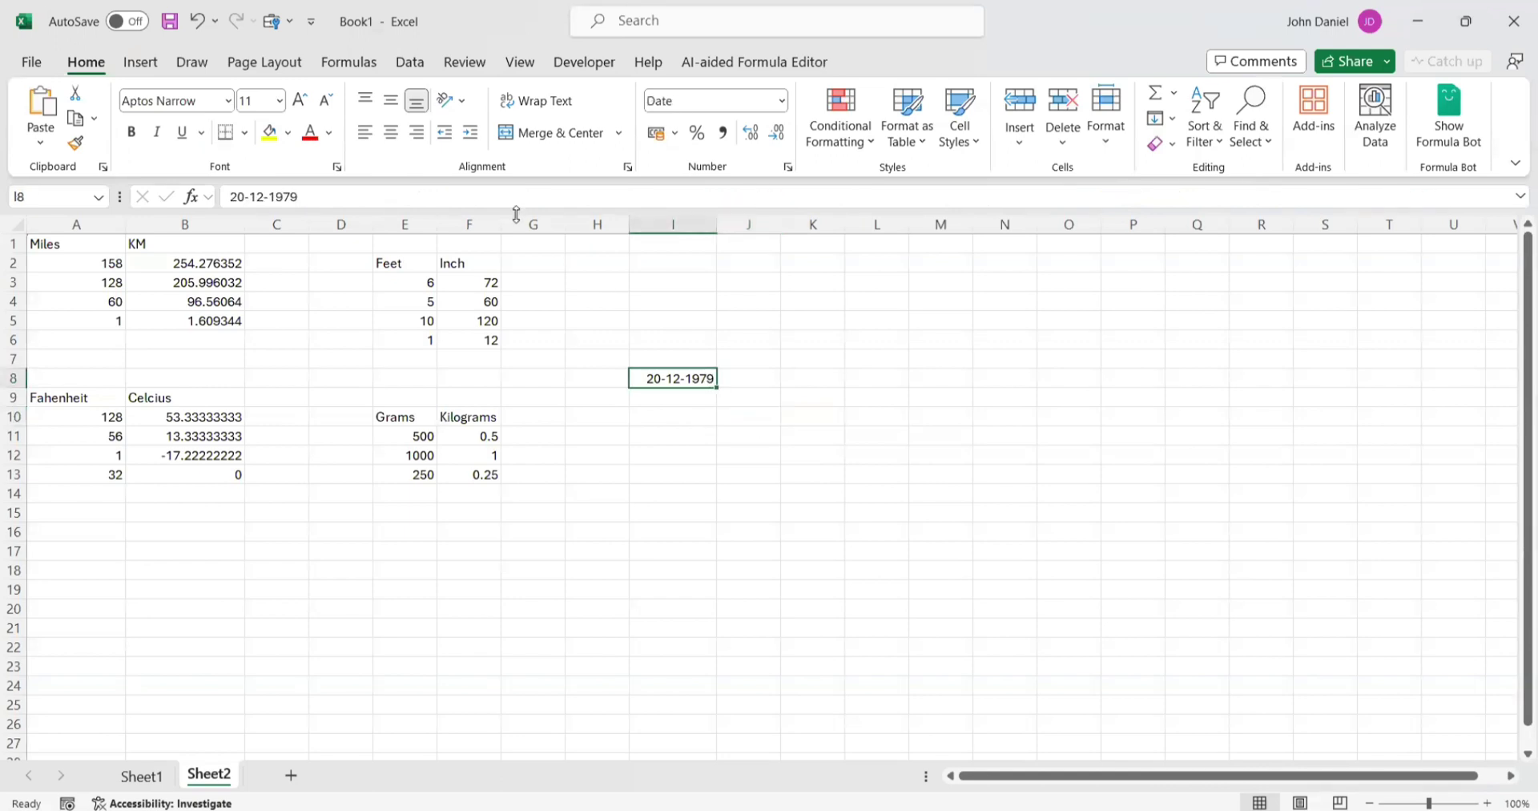
triple_click(463, 197)
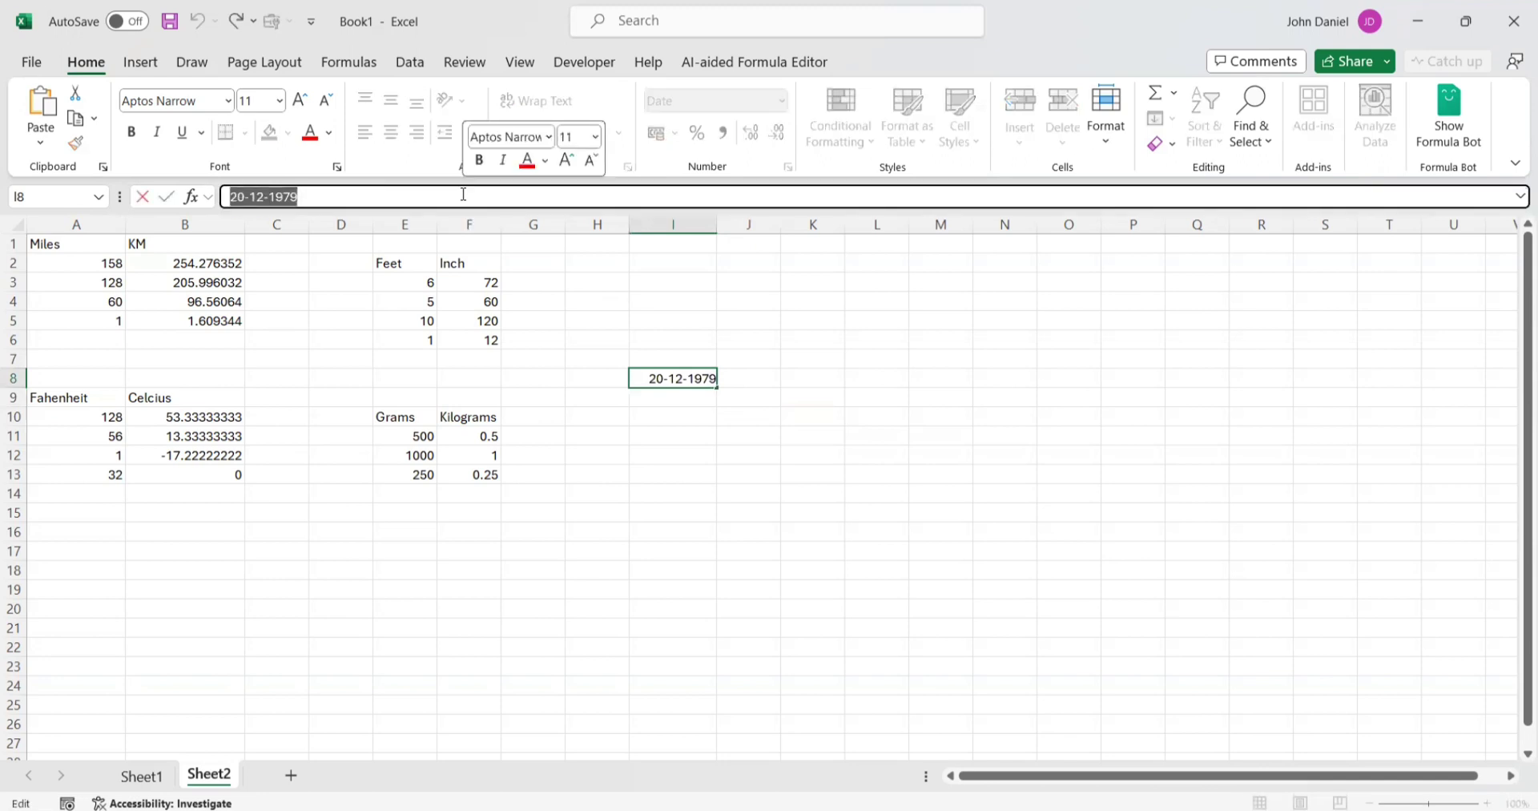
key("ctrl+v")
key("Return")
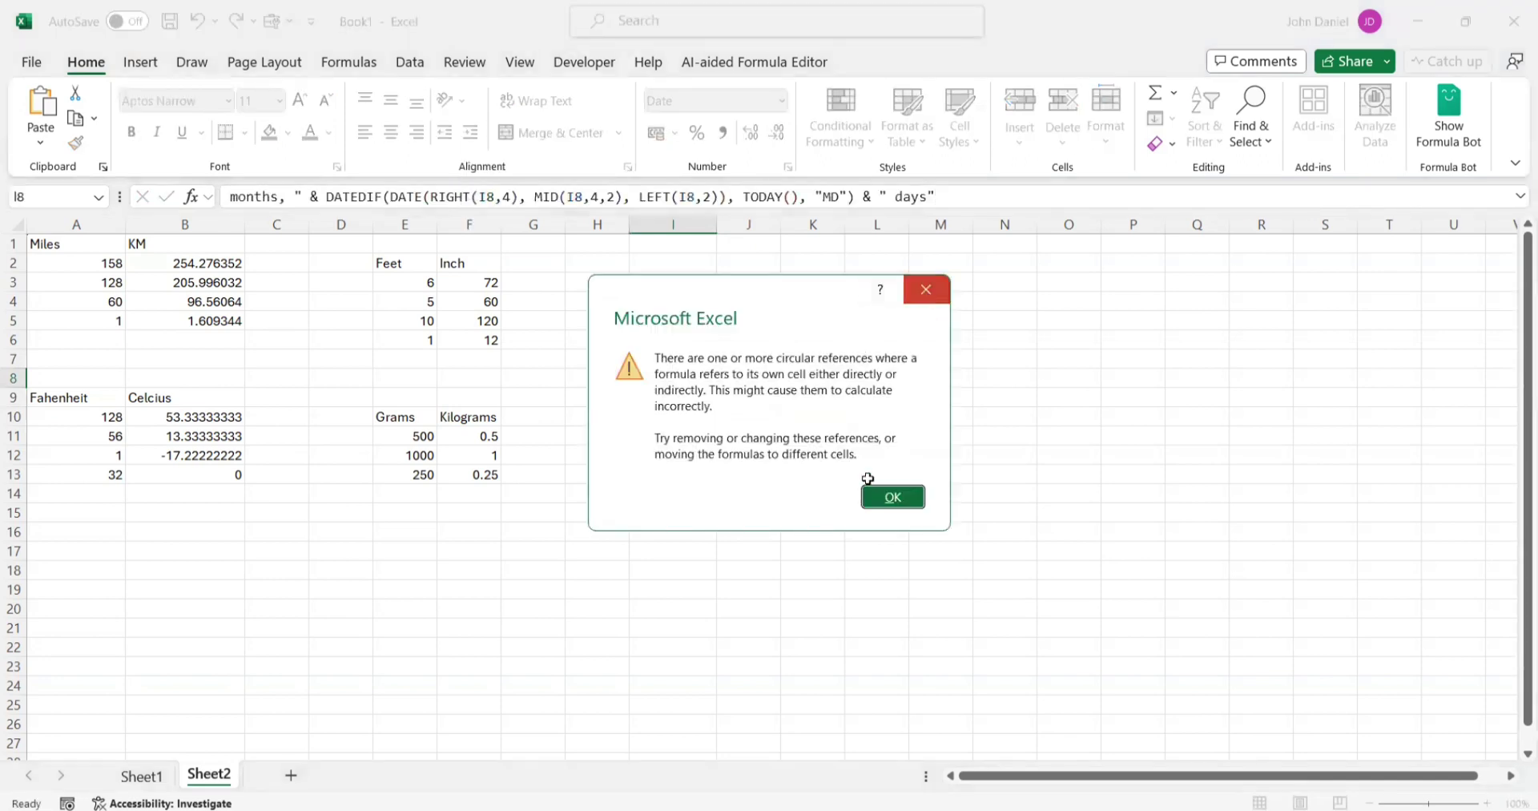
left_click(926, 295)
Delete the contents of I8, leaving the cell empty
double_click(673, 378)
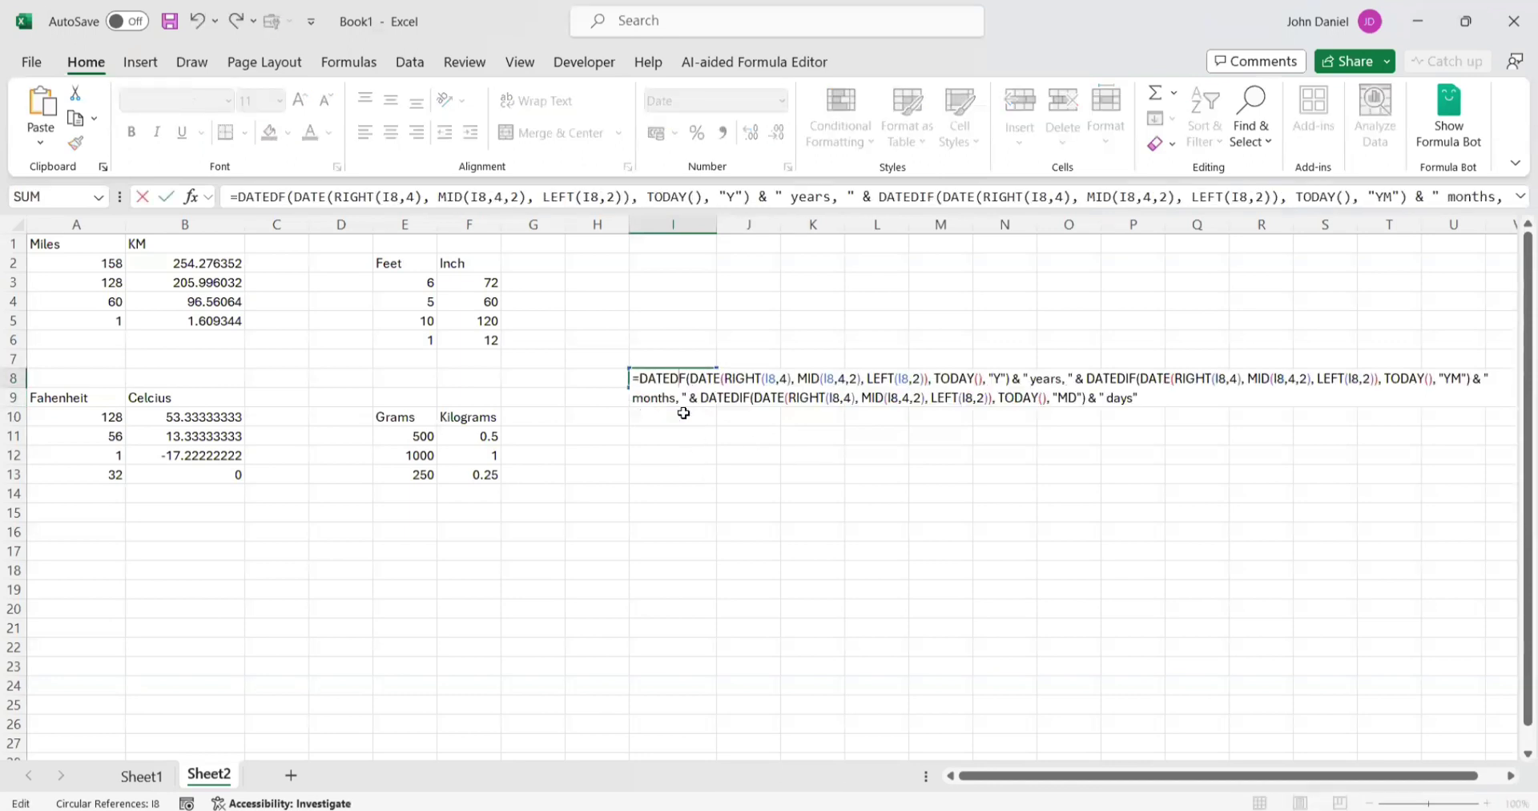
key("Escape")
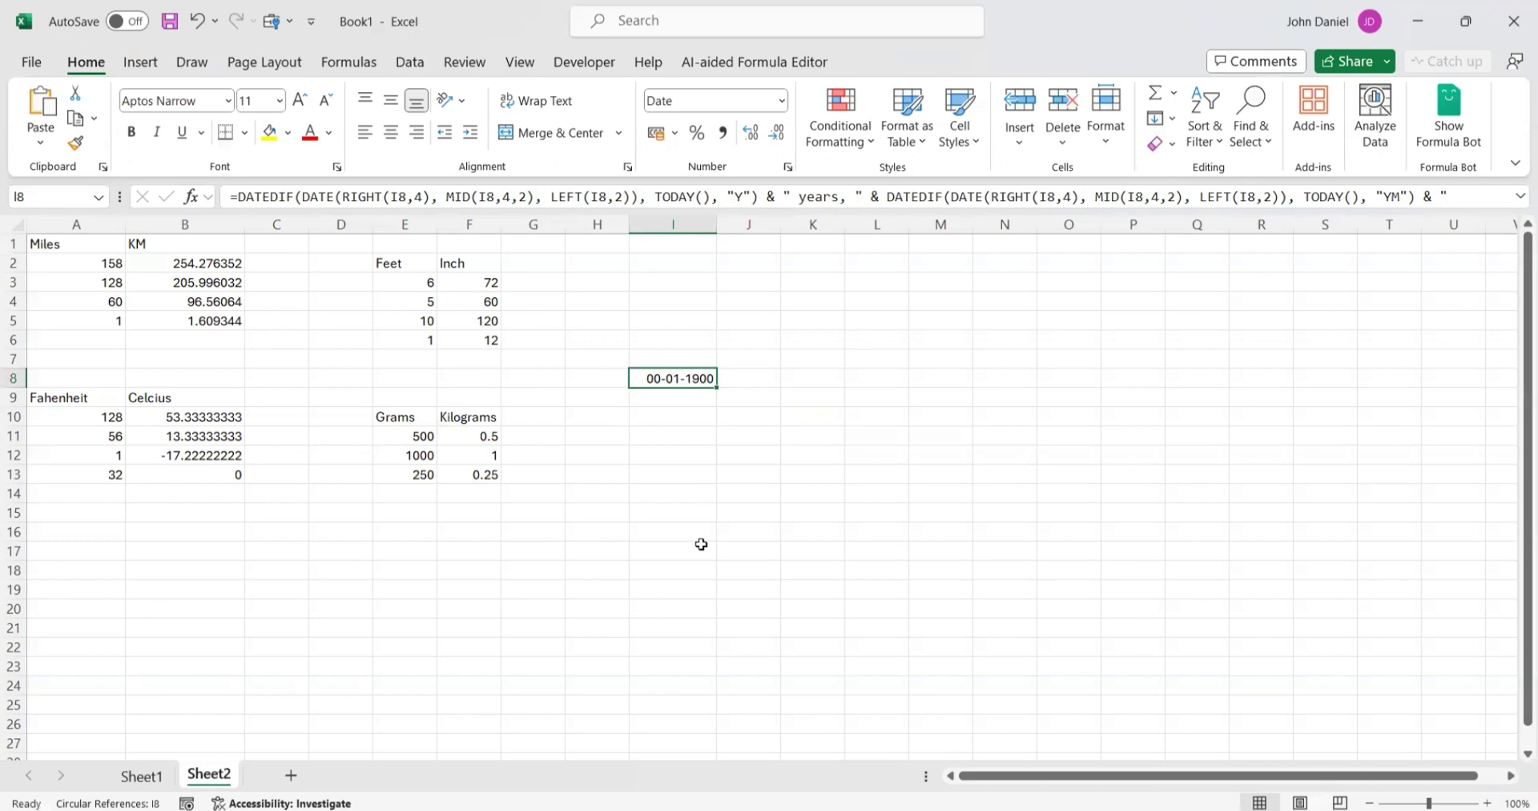
key("Delete")
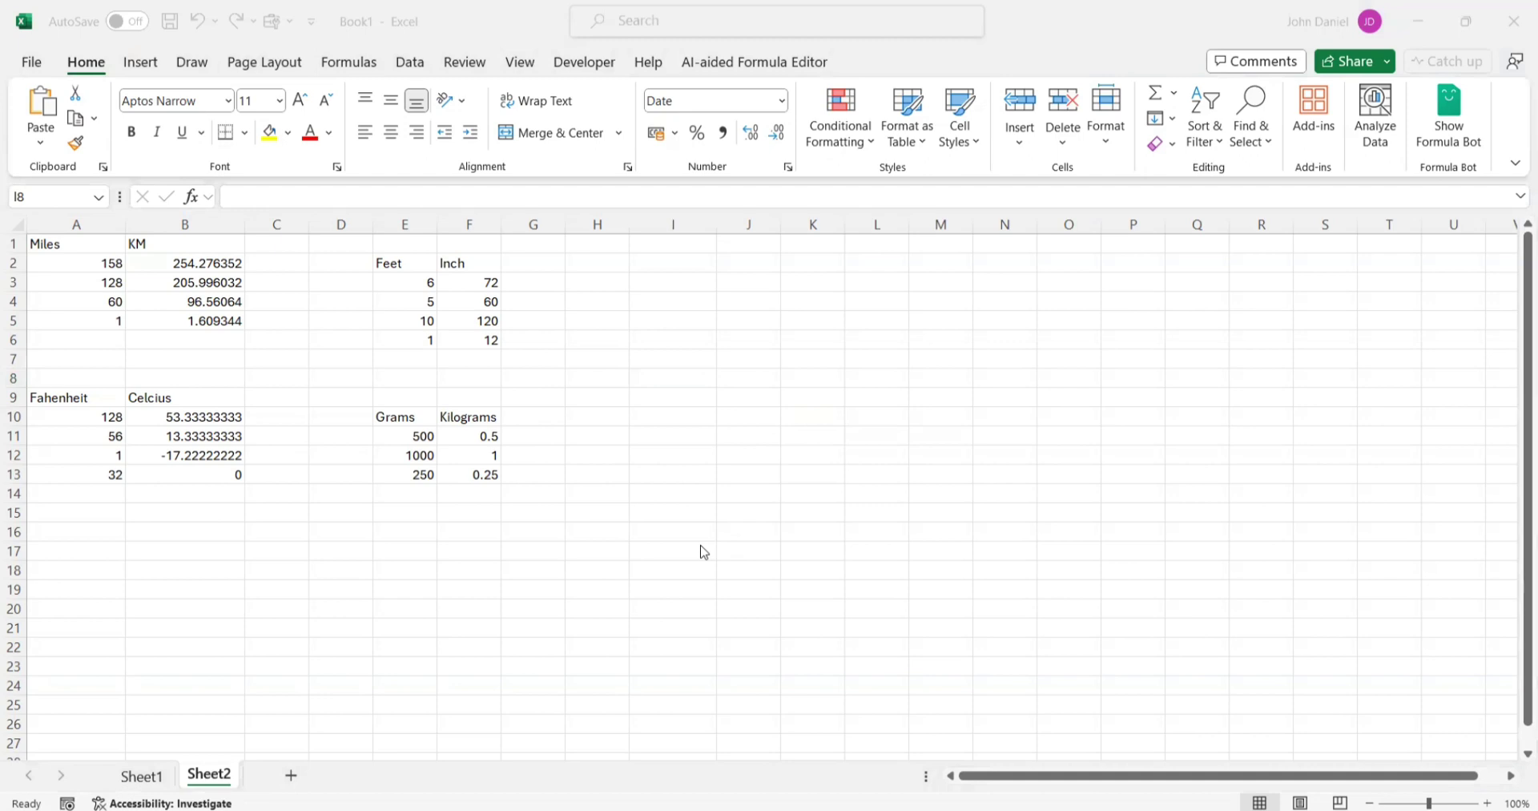
left_click(705, 377)
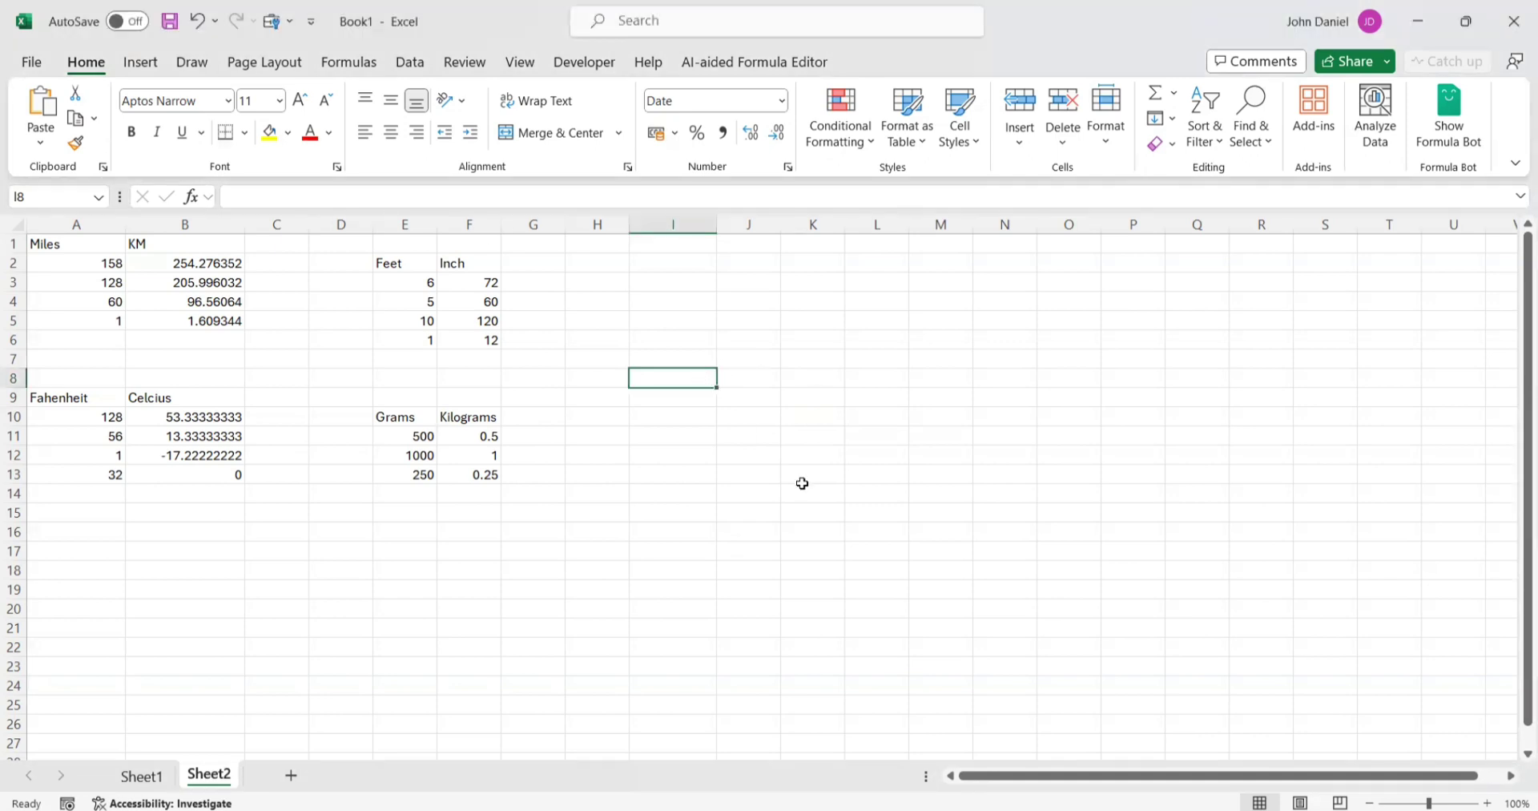
Re-enter 20-12-1979 in I8 and paste the DATEDIF formula into K15, showing 123 Years, 10 Months, 17 Days
type("20-12")
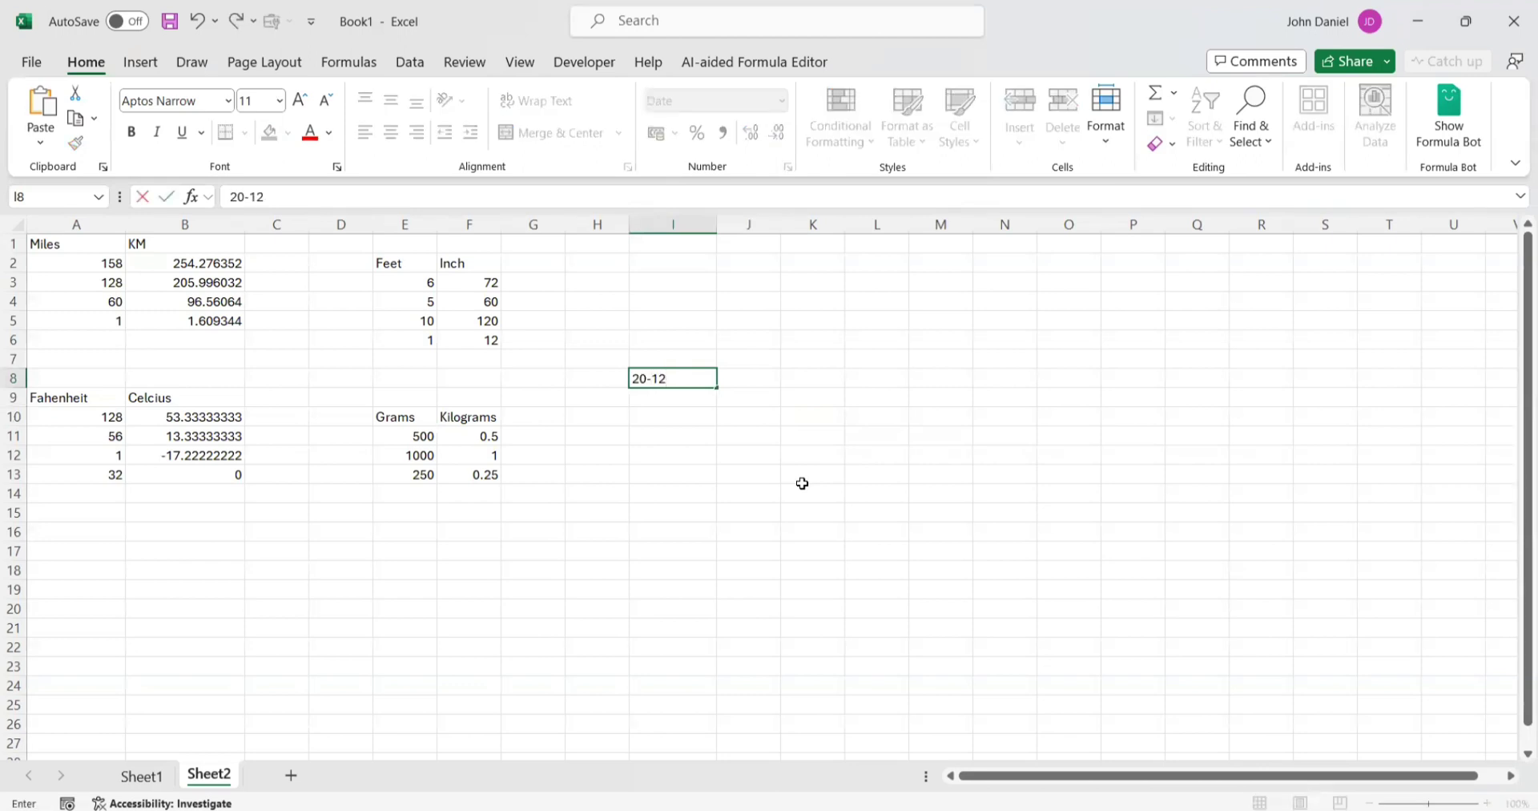
type("-1979")
left_click(817, 517)
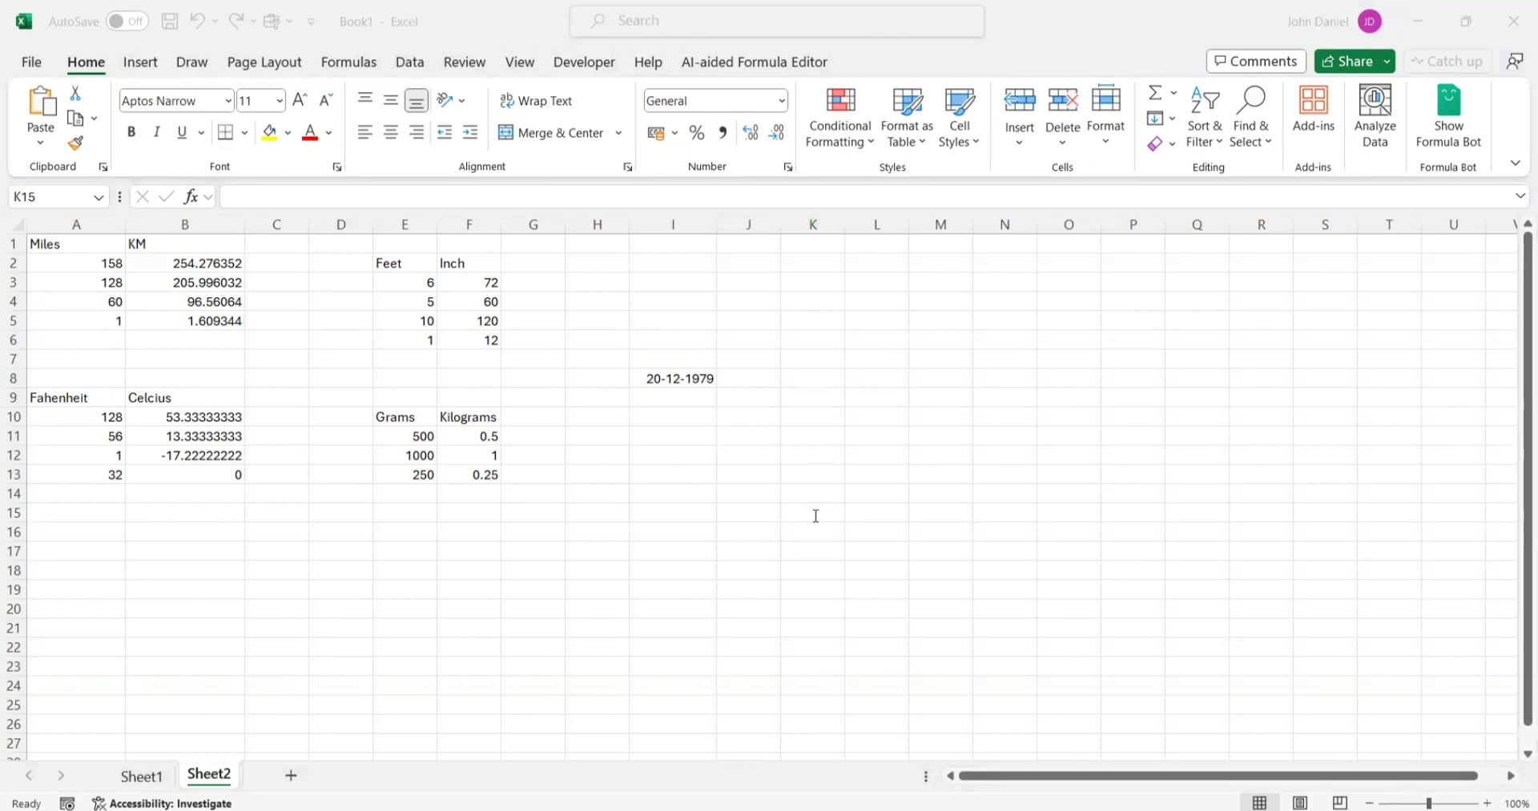
left_click(816, 515)
left_click(521, 198)
type("=DATEDIF(D17, TODAY(), \"Y\") & \" Years, \" & DATEDIF(D17, TODAY(), \"YM\") & \" Months, \" & DATEDIF(D17, TODAY(), \"MD\") & \" Days\"")
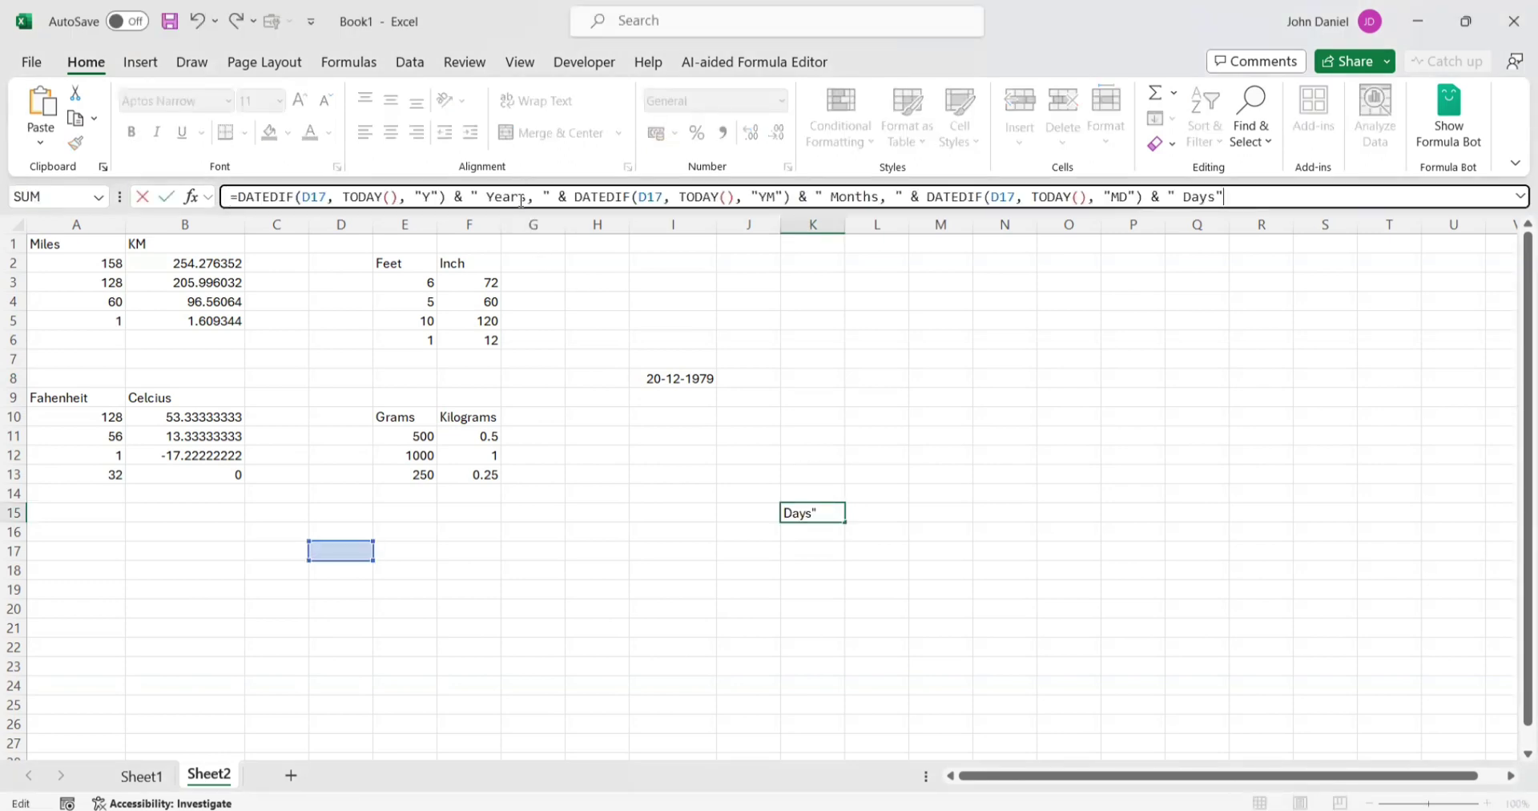
left_click(662, 382)
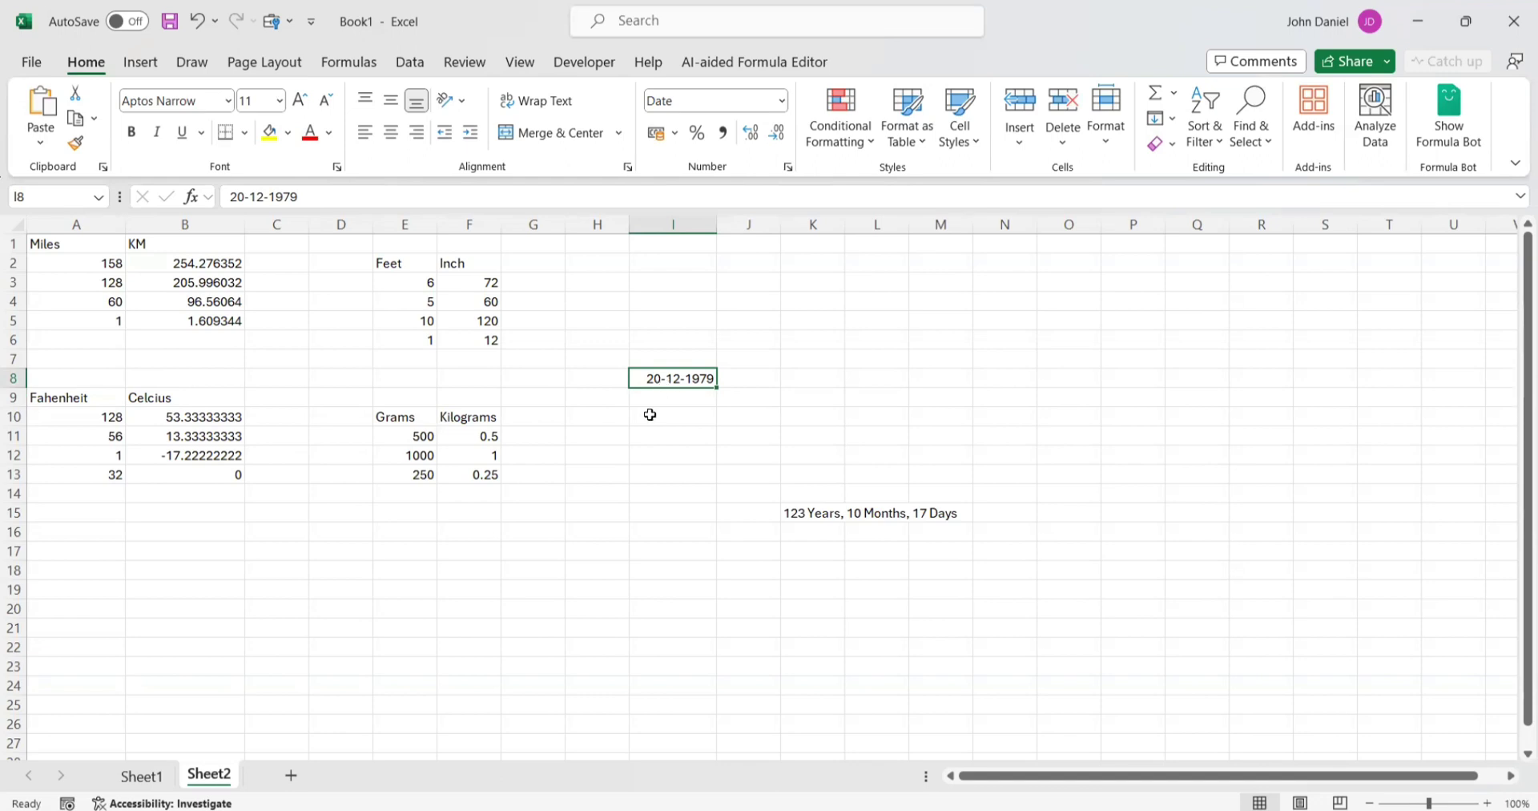
double_click(660, 379)
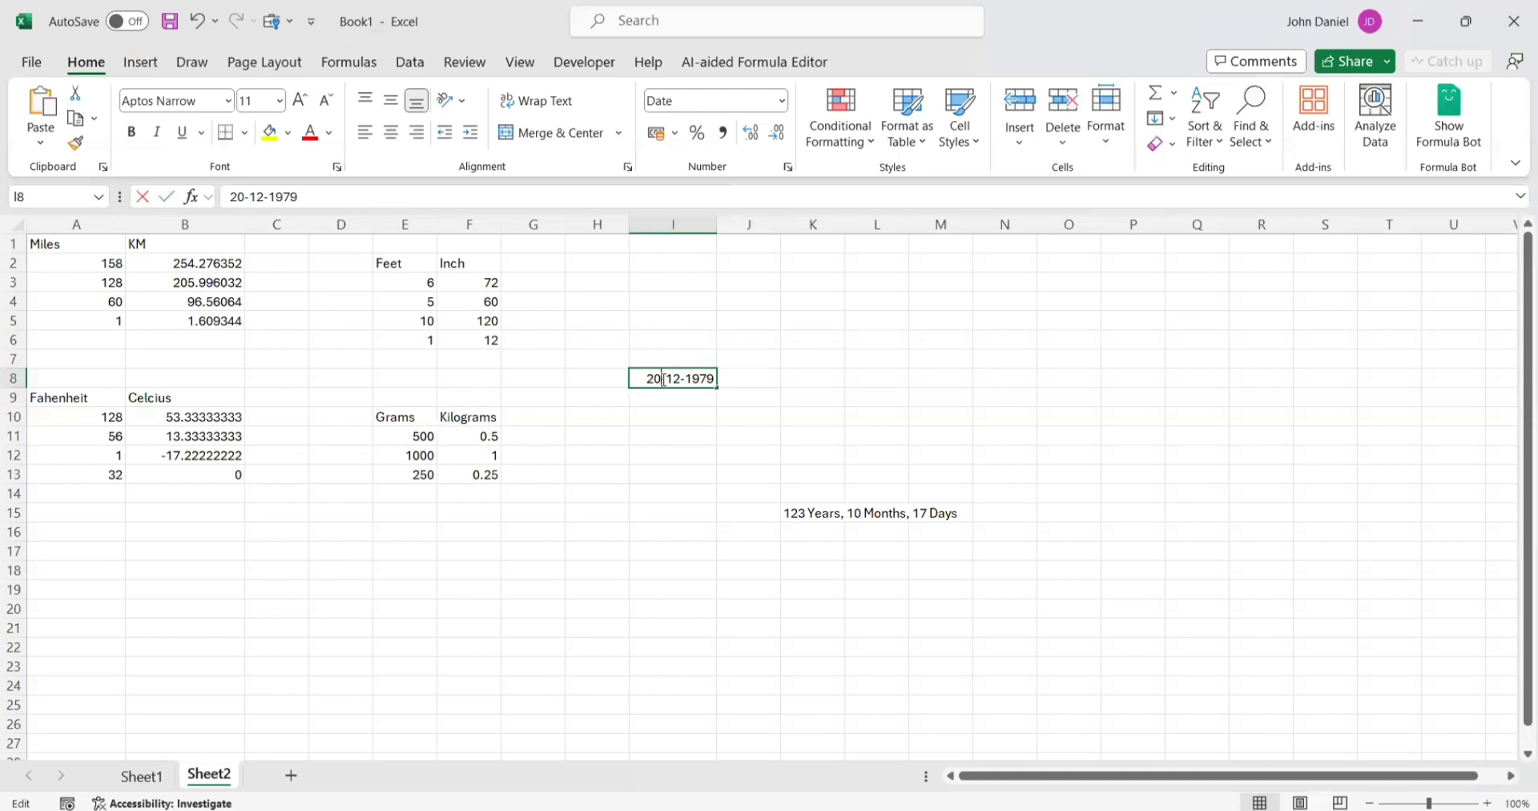
Clear K15 and paste the DATEDIF age formula back into it
left_click(852, 513)
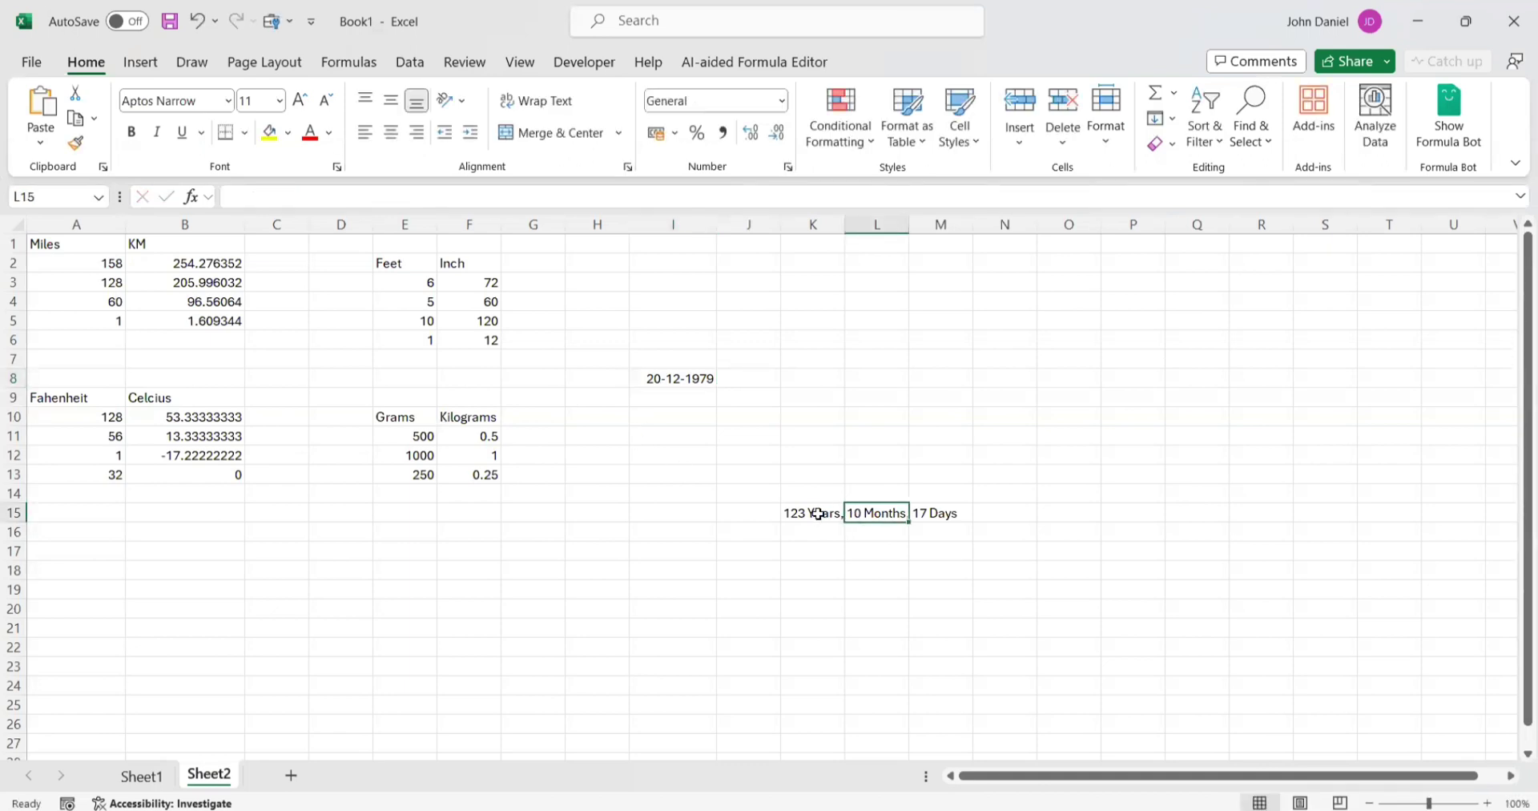
left_click(817, 513)
key("shift+Right")
key("shift+Right")
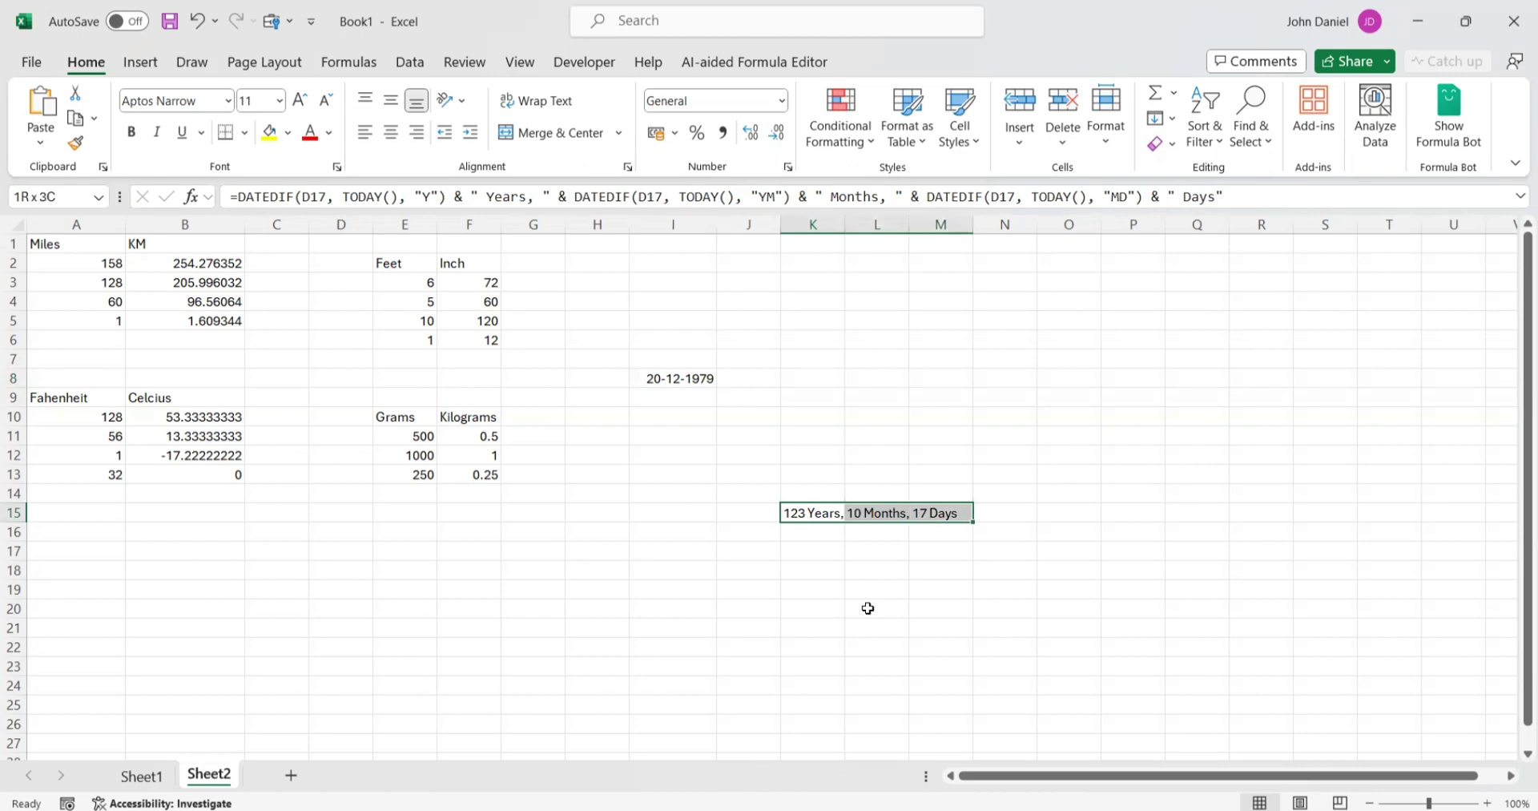
key("Delete")
left_click(815, 513)
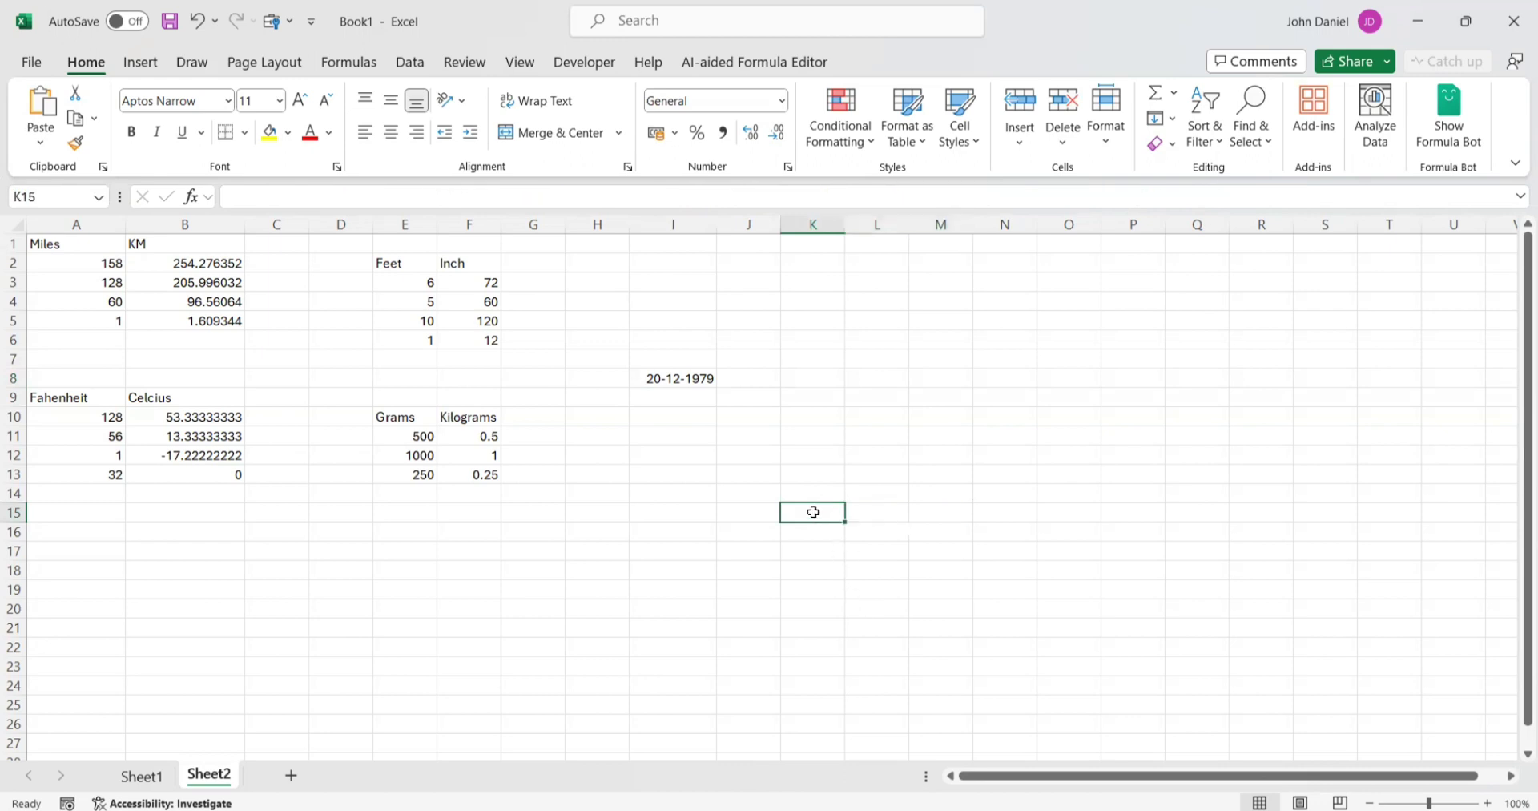
left_click(308, 196)
type("=DATEDIF(D17, TODAY(), \"Y\") & \" Years, \" & DATEDIF(D17, TODAY(), \"YM\") & \" Months, \" & DATEDIF(D17, TODAY(), \"MD\") & \" Days\"")
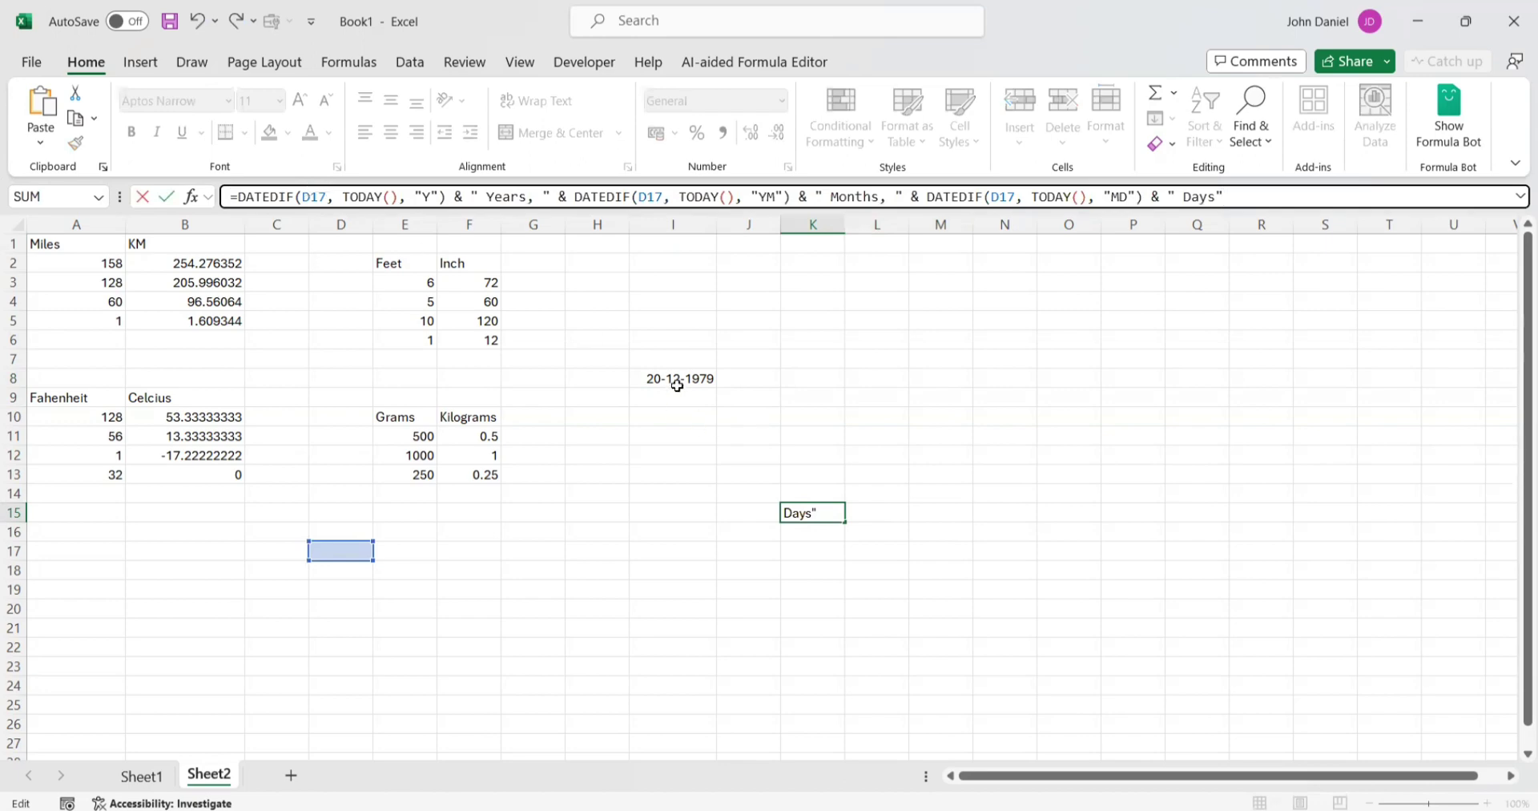
Replace all three D17 references with I8 so K15 shows 43 Years, 10 Months, 28 Days
left_click(328, 197)
left_click(334, 243)
key("BackSpace")
key("BackSpace")
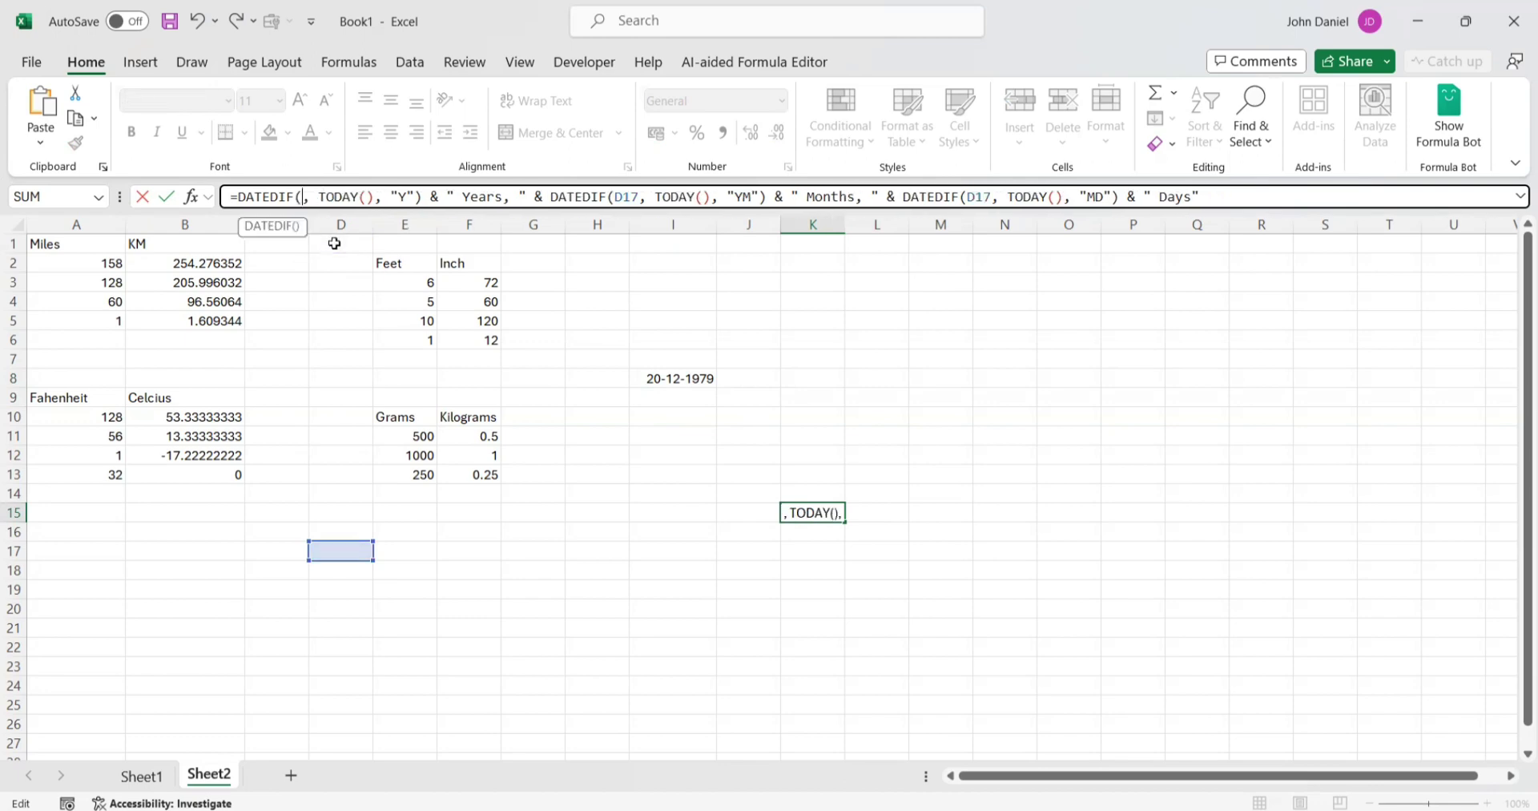
left_click(672, 379)
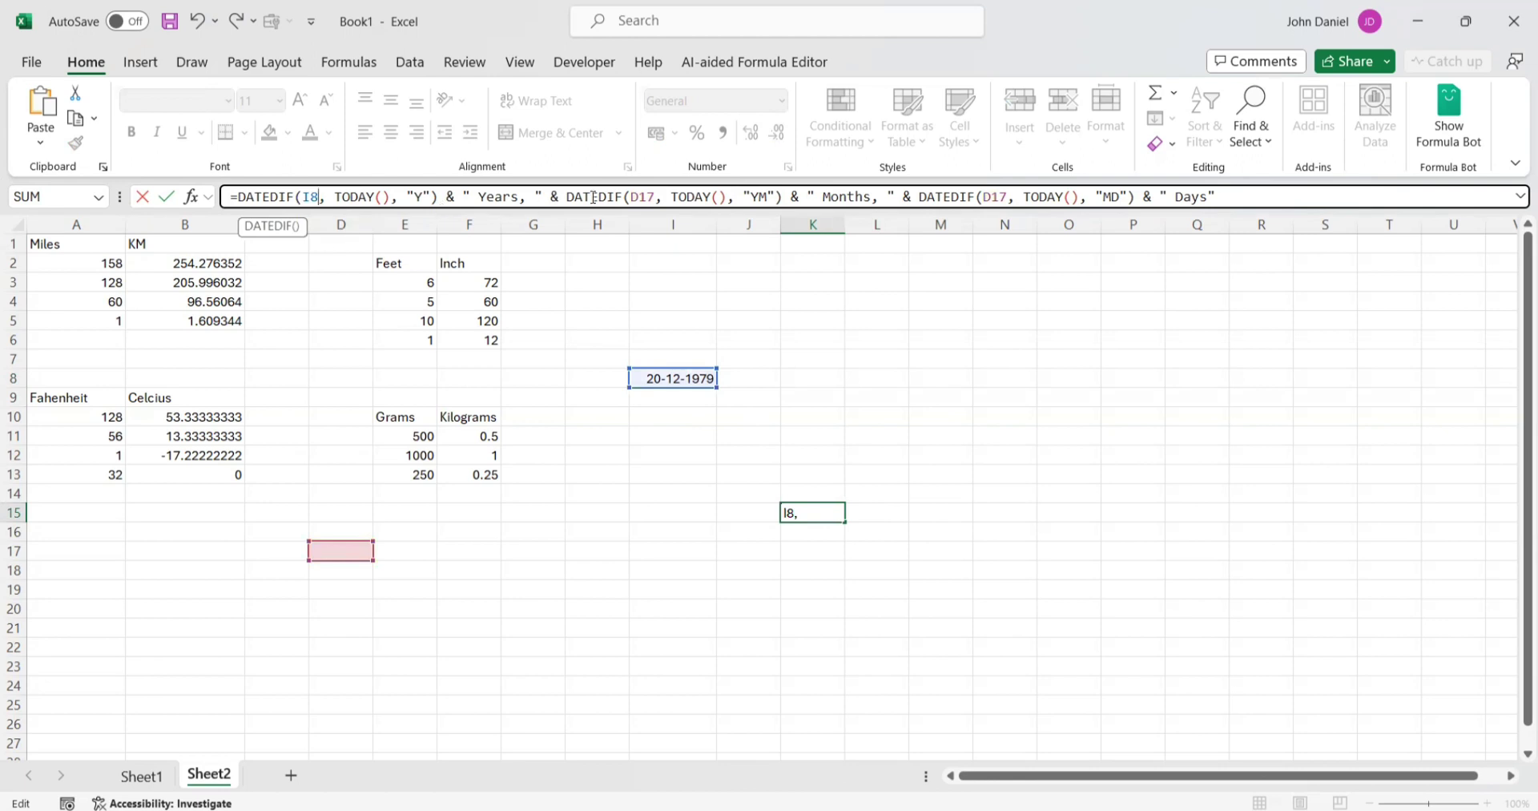
left_click(656, 196)
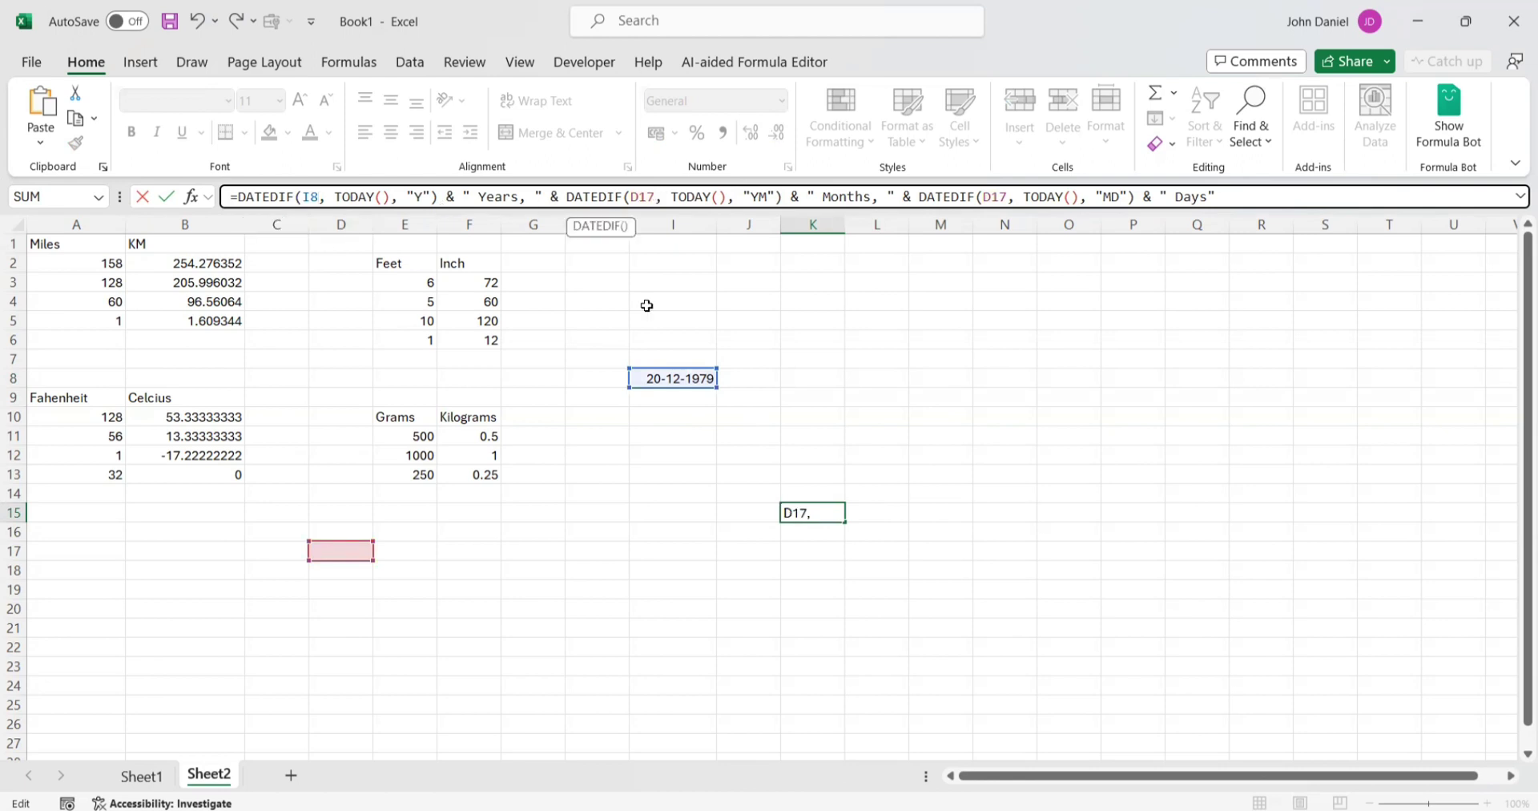
key("BackSpace")
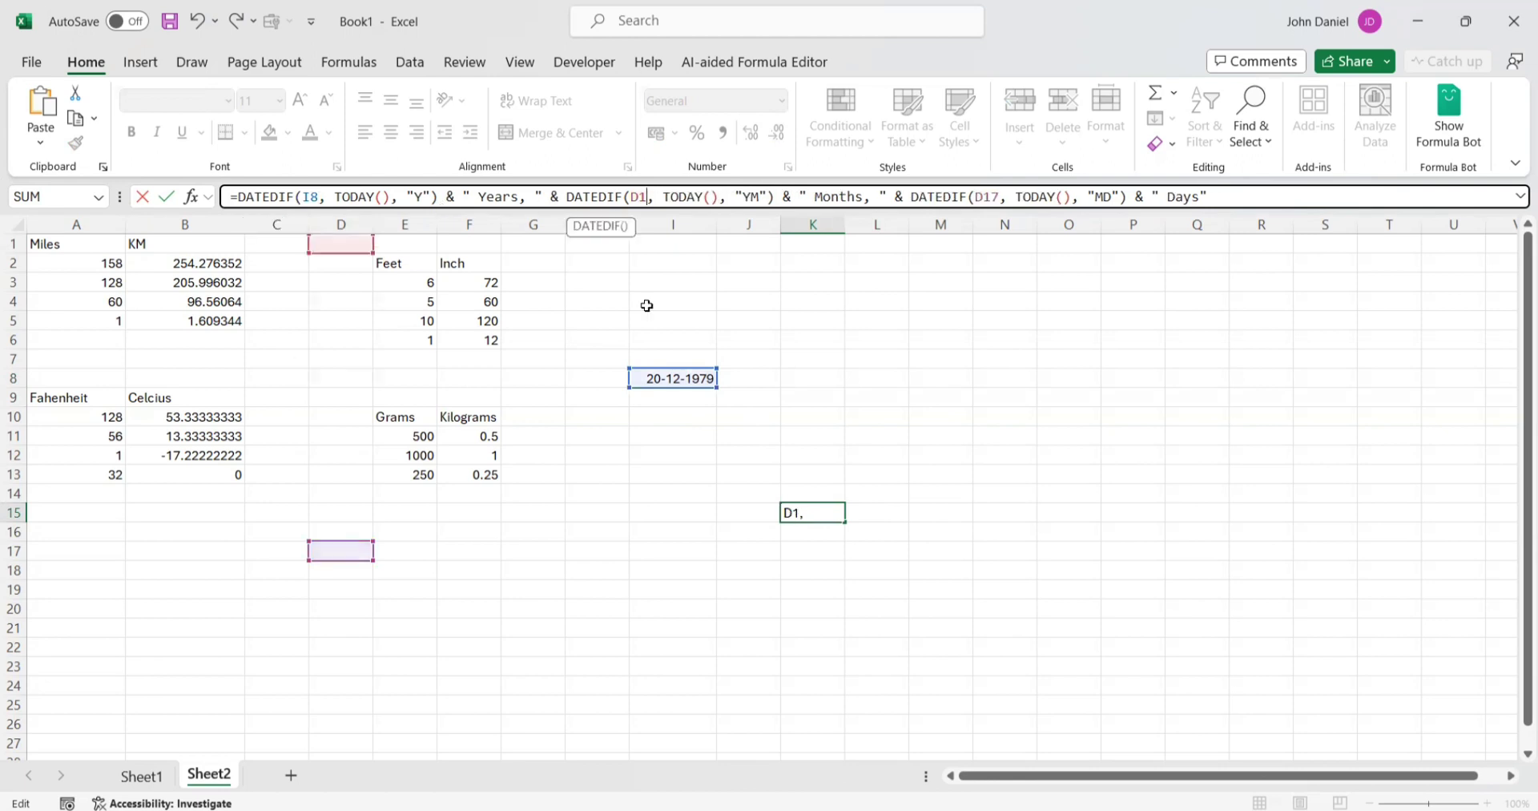
key("BackSpace")
key("BackSpace")
type("I8")
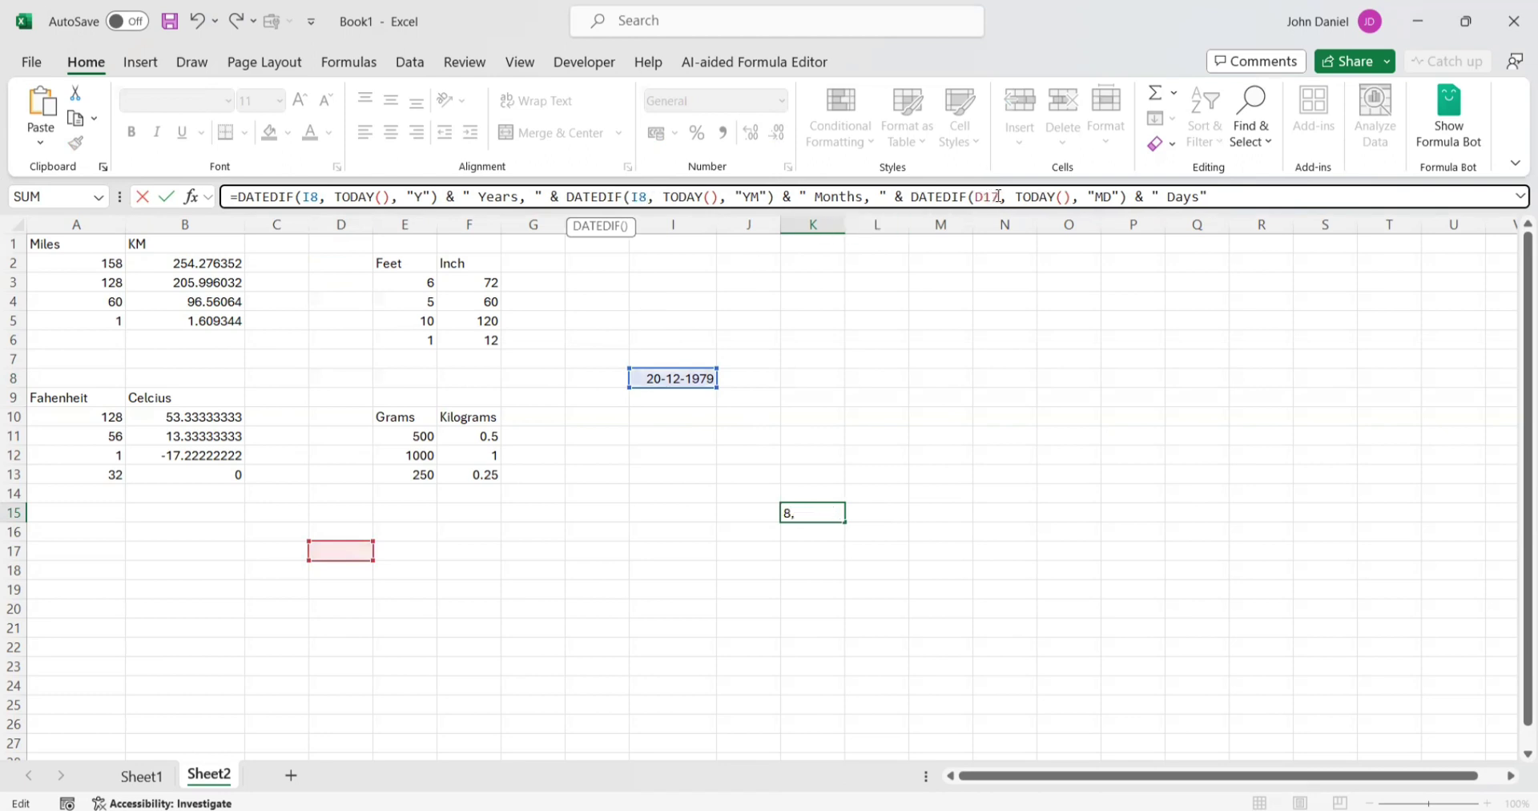
key("BackSpace")
key("BackSpace")
key("BackSpace")
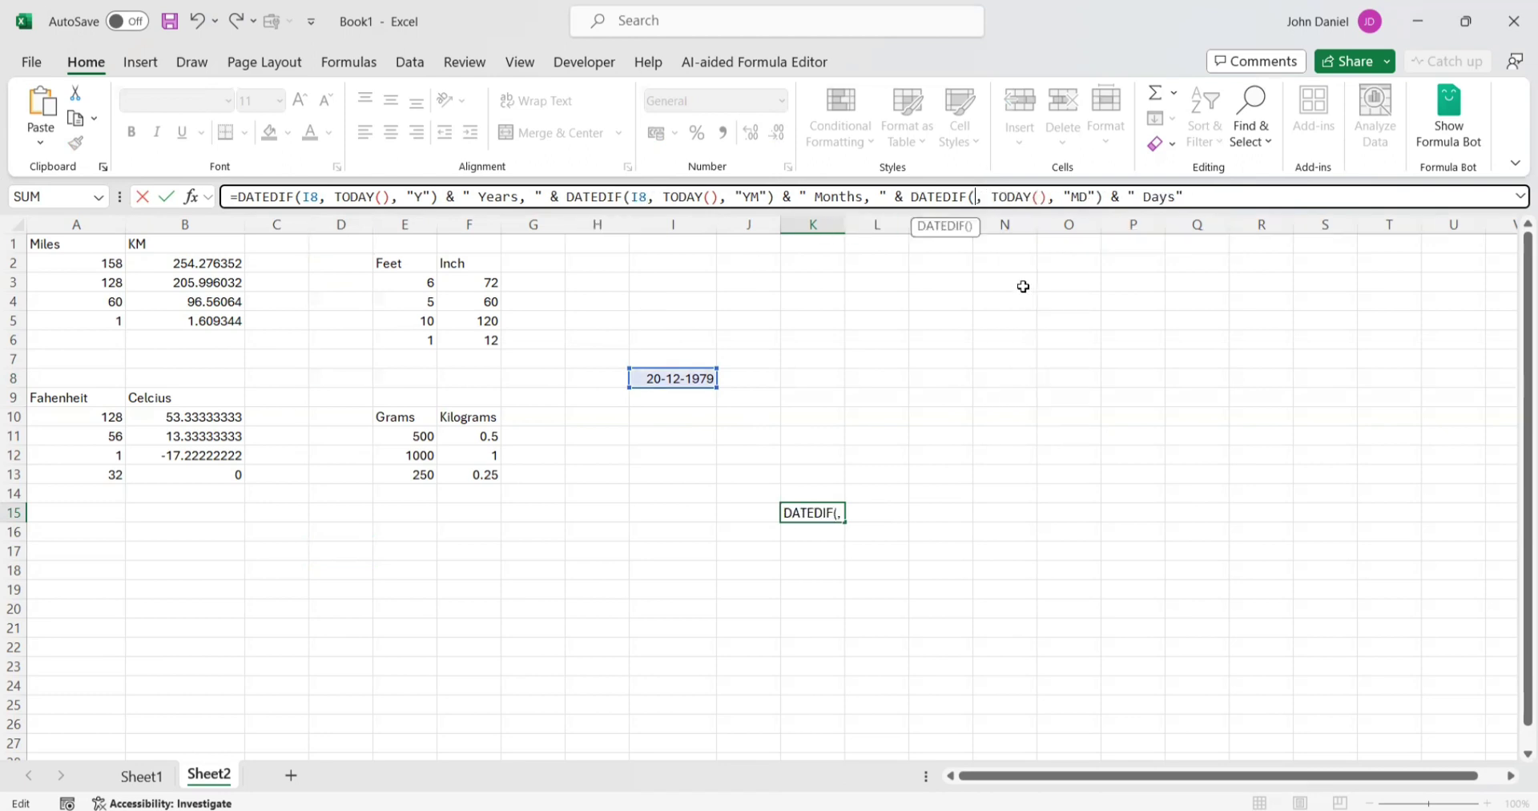
type("I8")
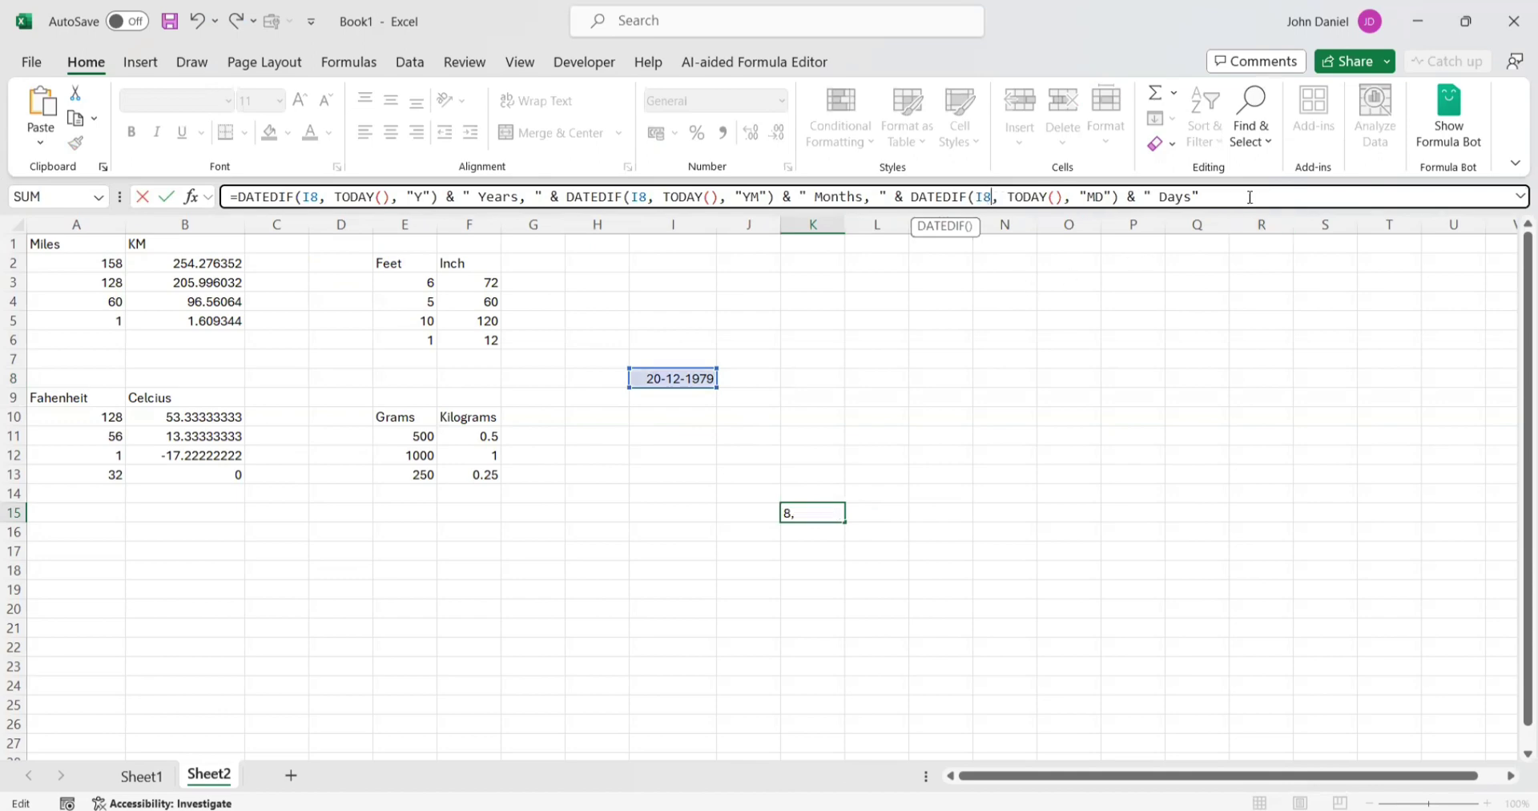
left_click(1235, 195)
key("Return")
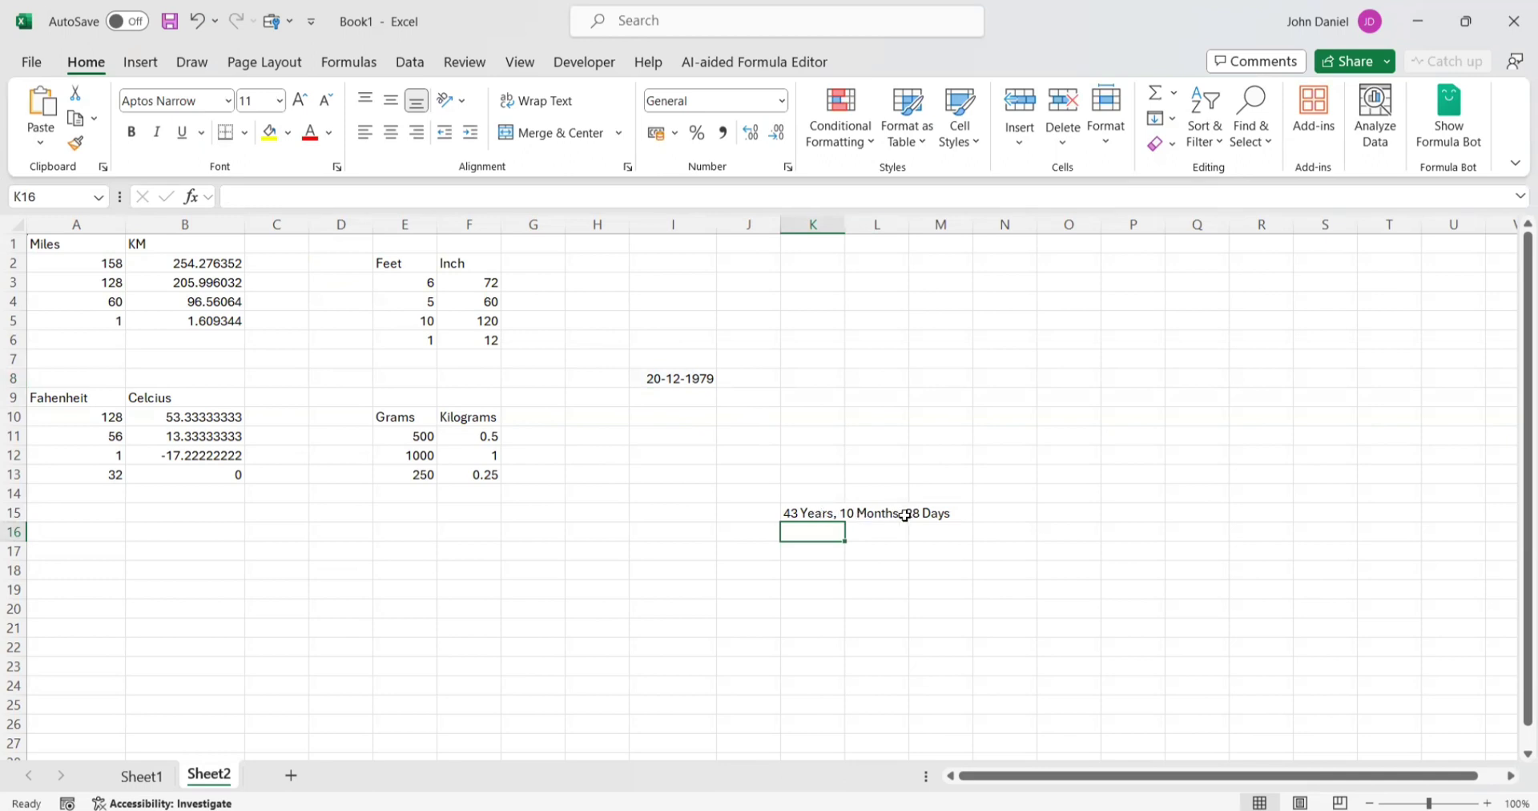
Enter 12-12-1968 in H22 and widen column H to fit the date
left_click(1053, 358)
left_click(616, 654)
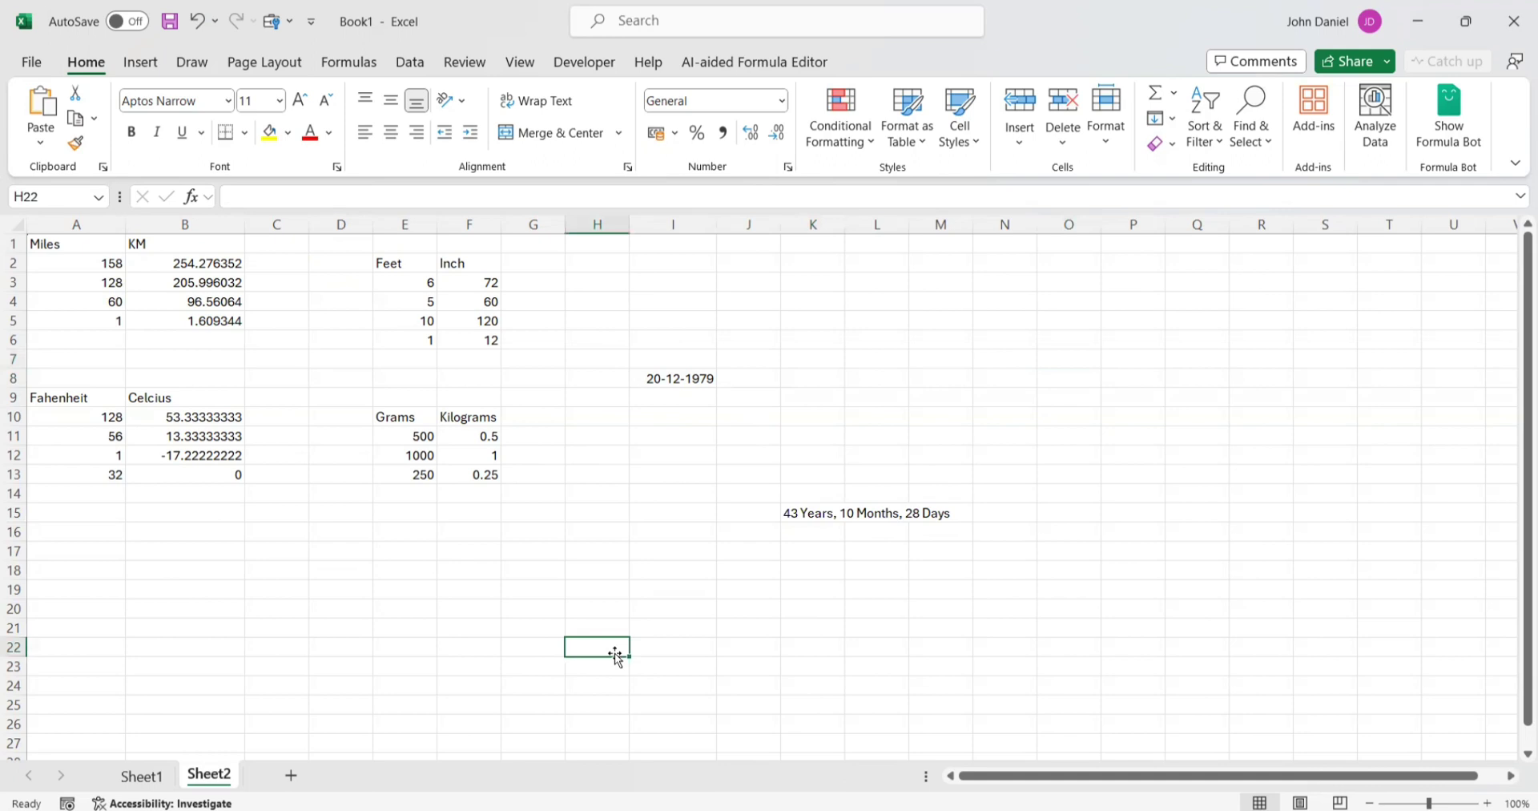
type("12")
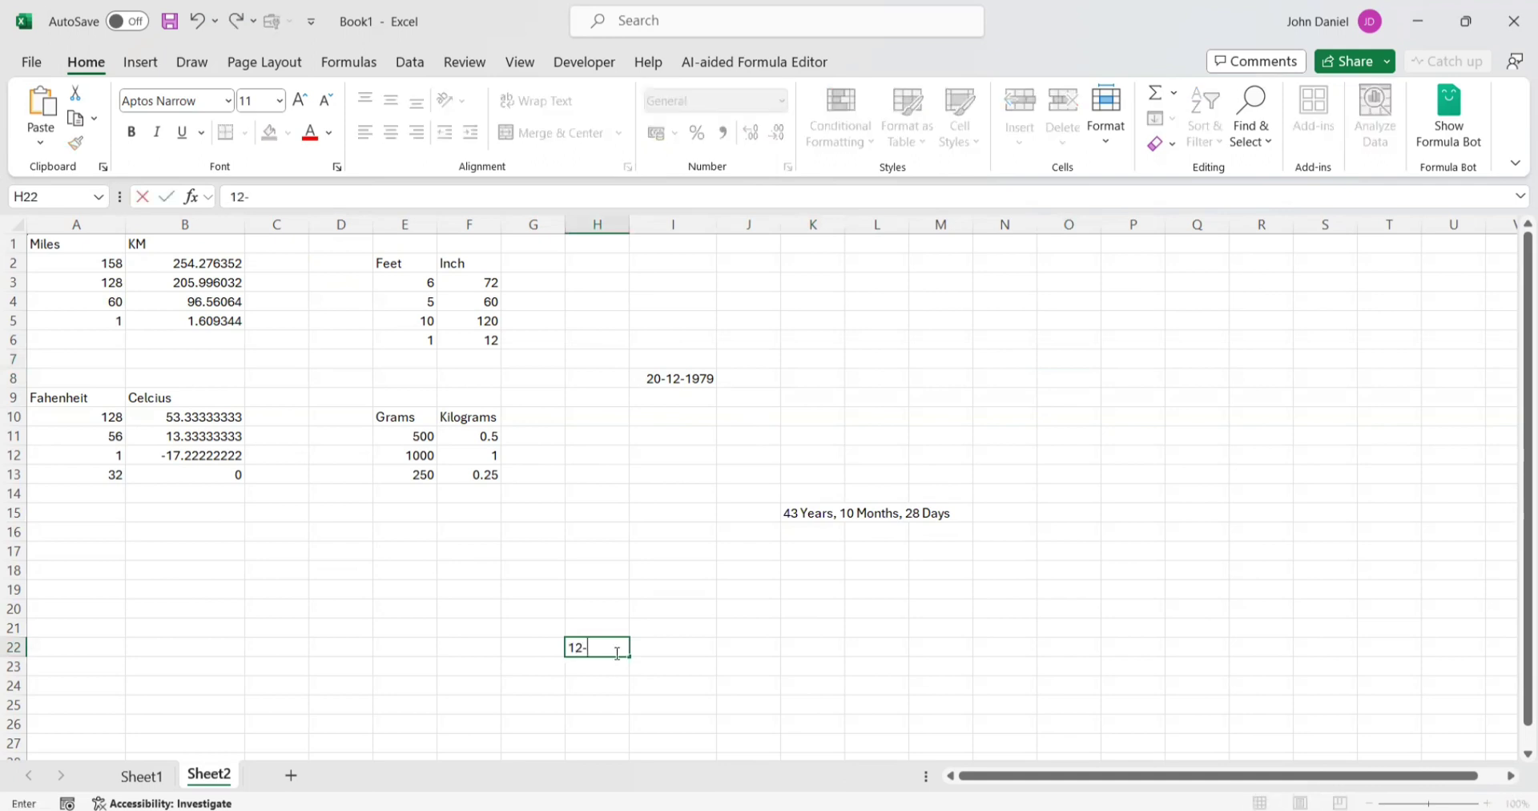
type("-12-1968")
left_click(591, 681)
left_click_drag(641, 226, 641, 227)
left_click(602, 649)
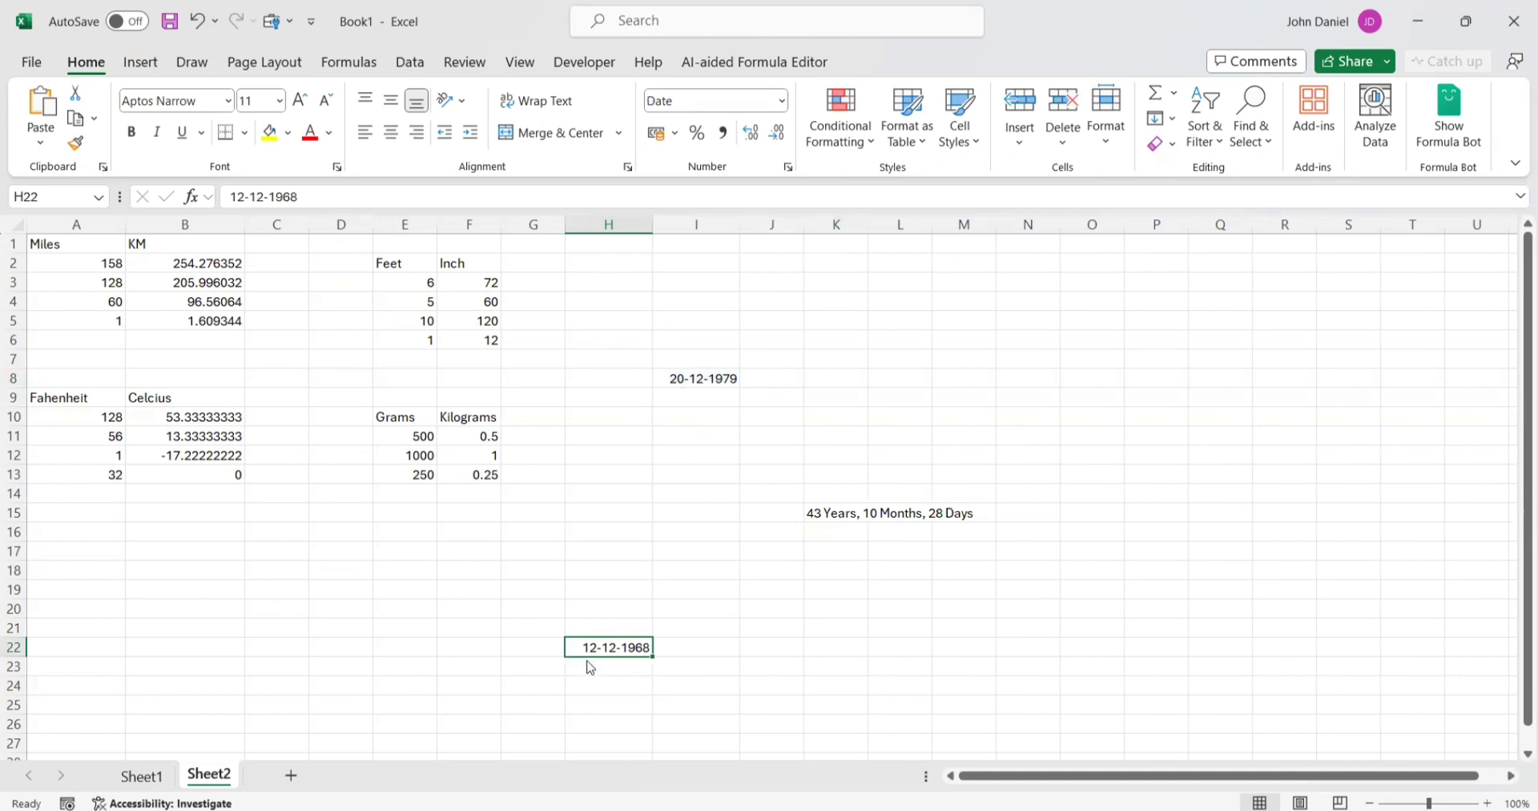
Ask ChatGPT for a formula converting H22's 12-12-1968-format birth date into age in days, months, years
key("alt+Tab")
type("H22 column has")
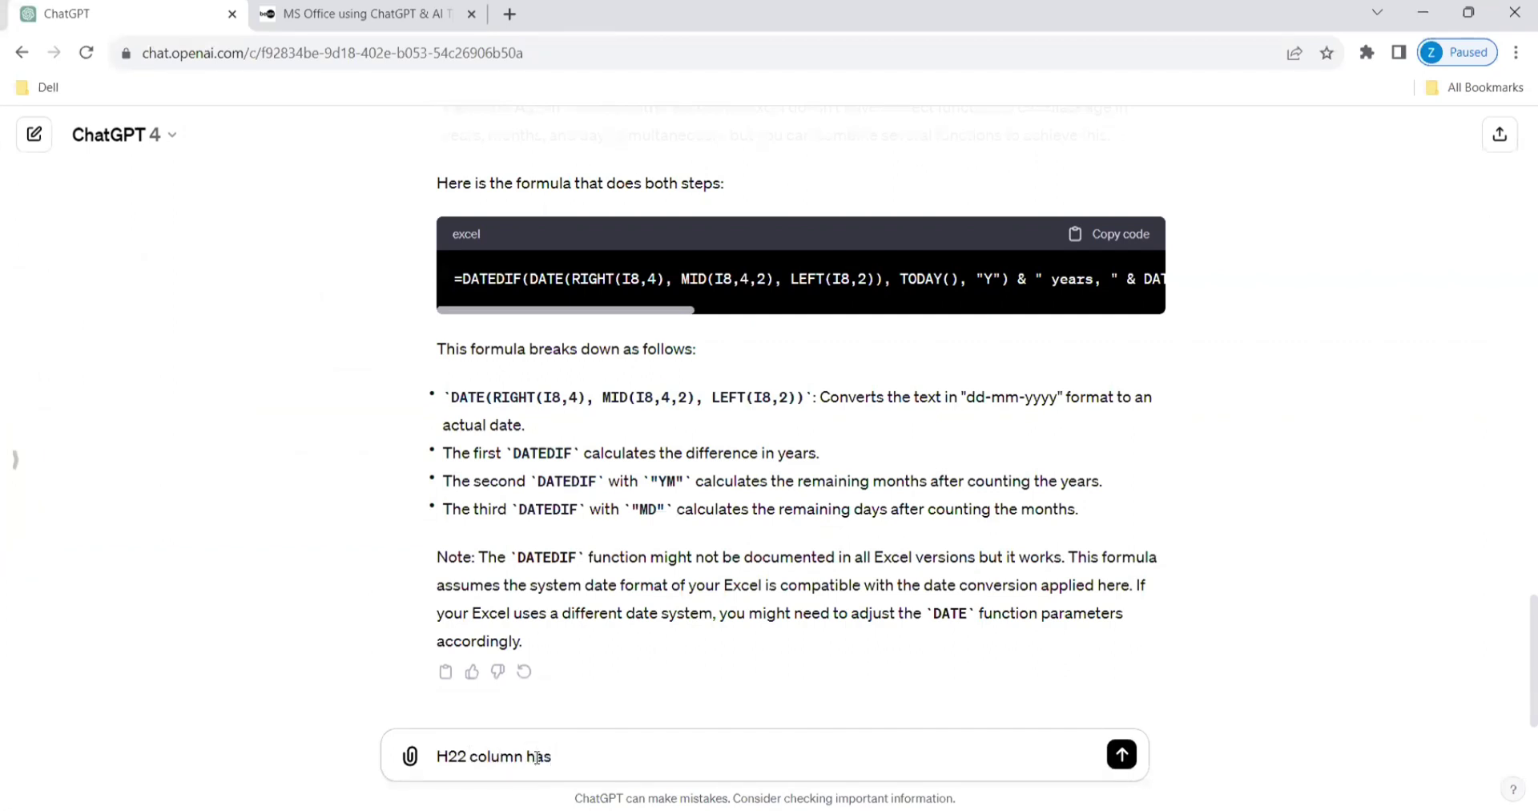
type(" Date of Birth in 12-12-")
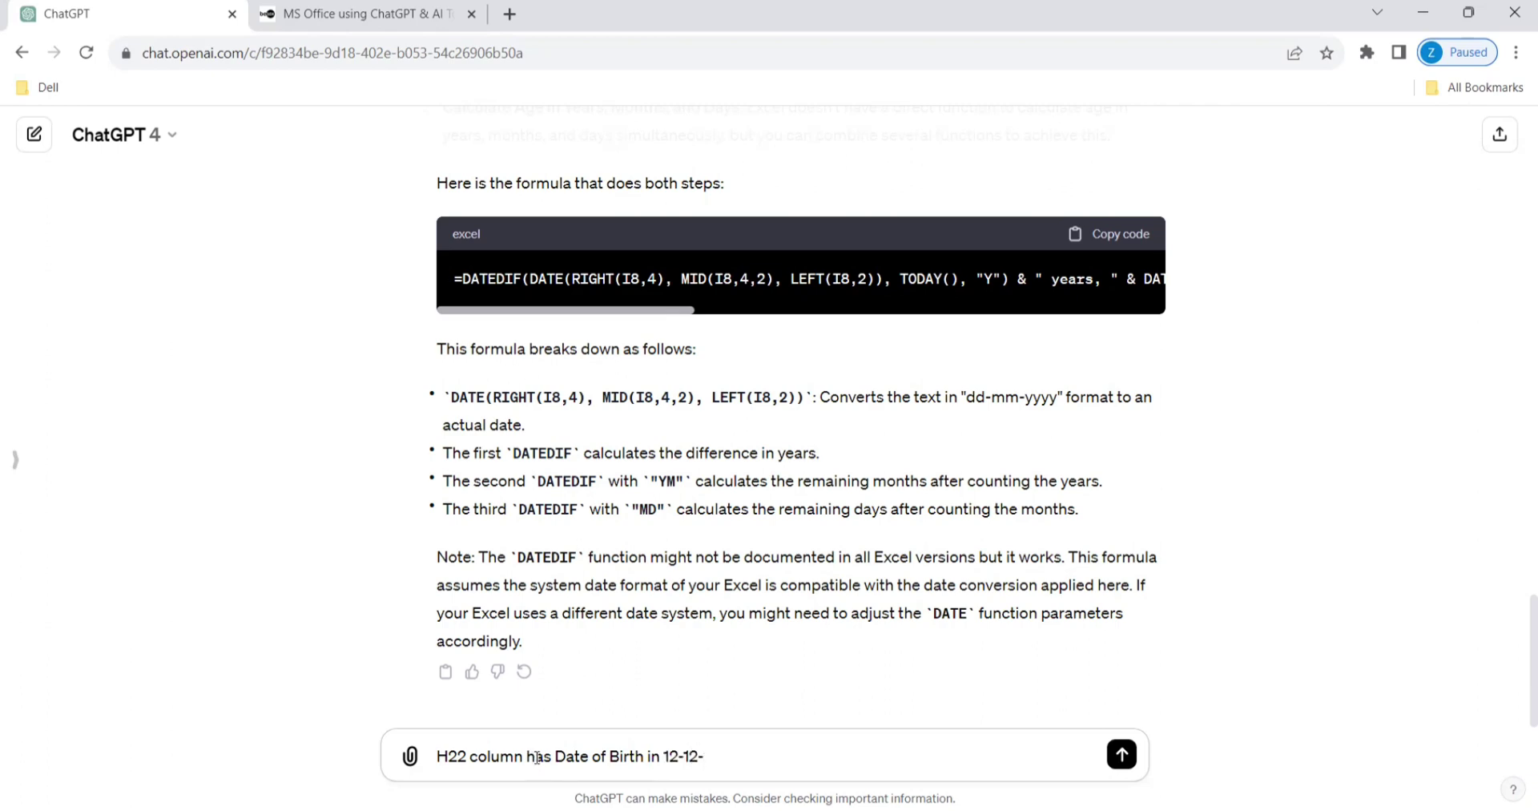
type("1968 format. using ex")
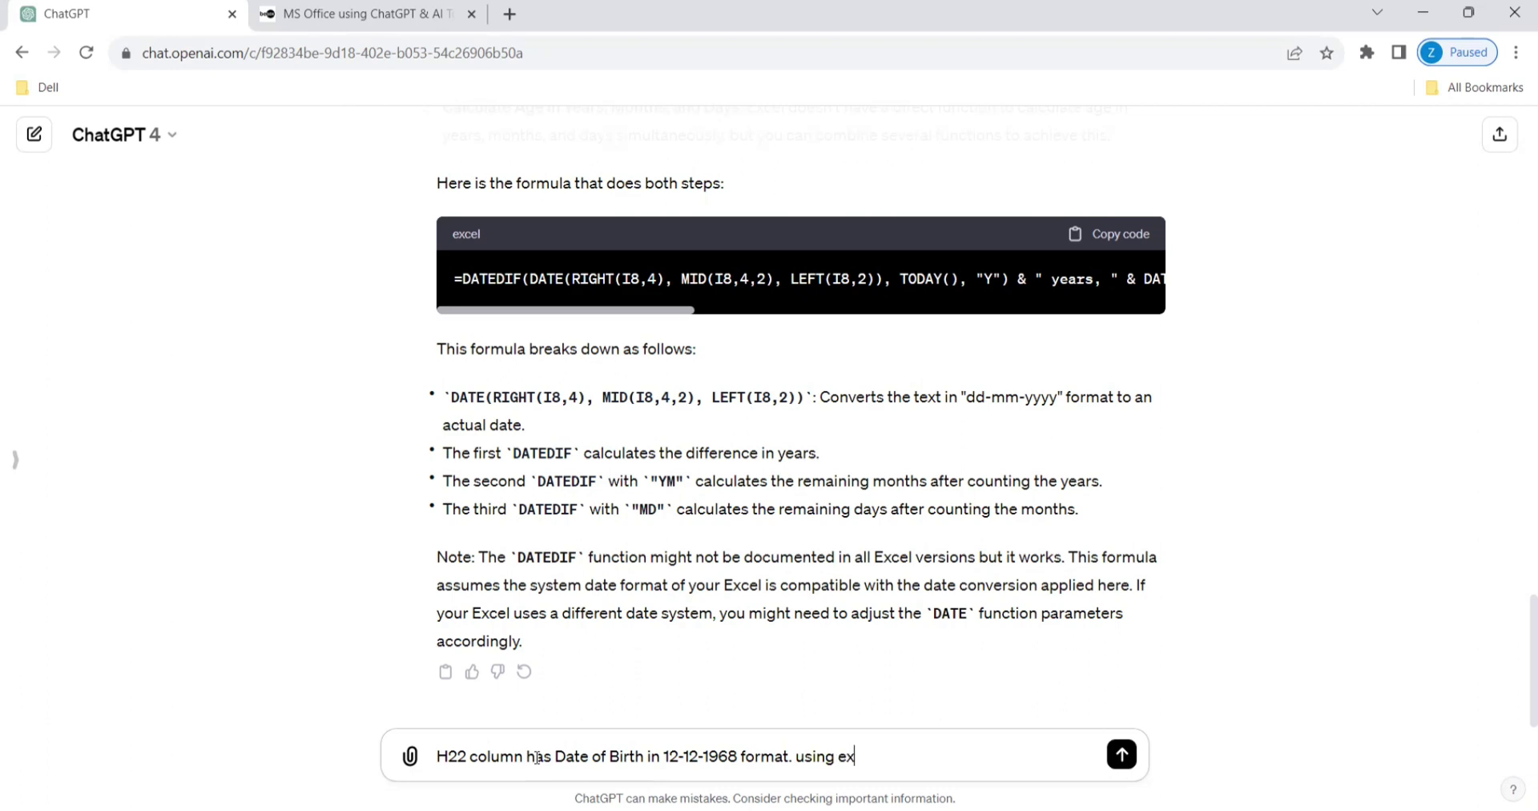
type("cel formula convert function")
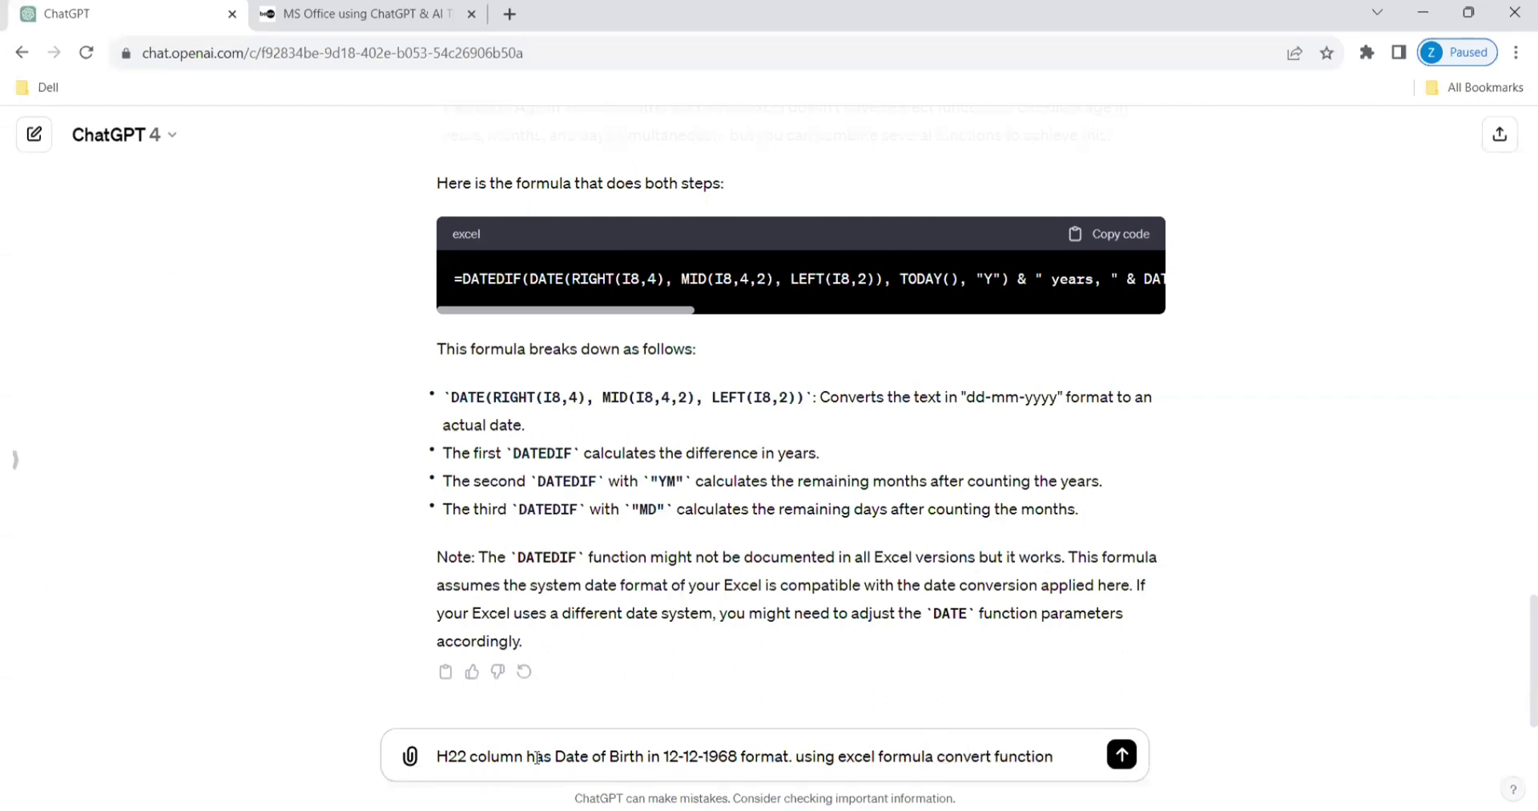
type(", calcul")
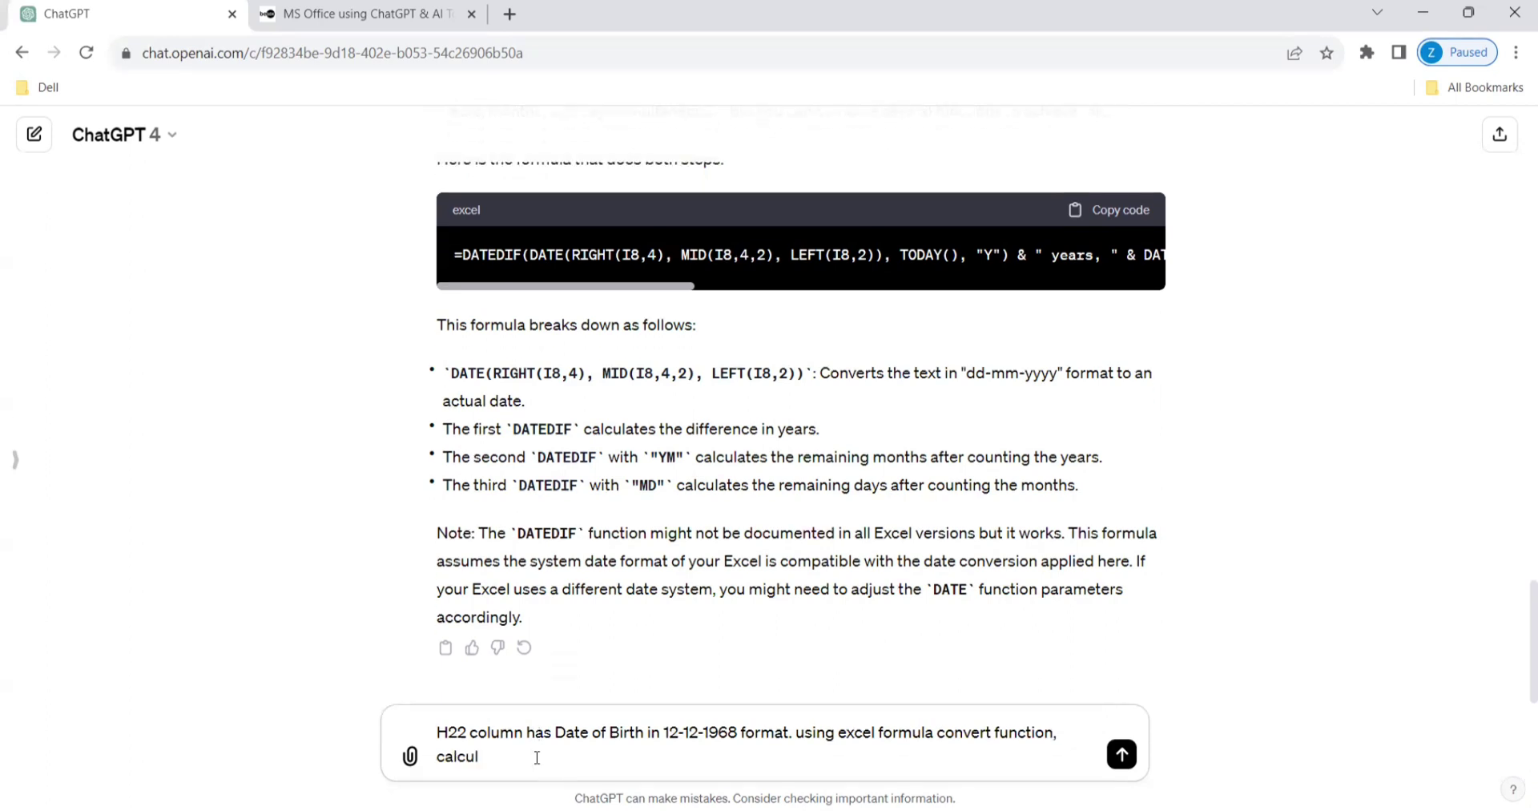
type("ate the age in days, month and year")
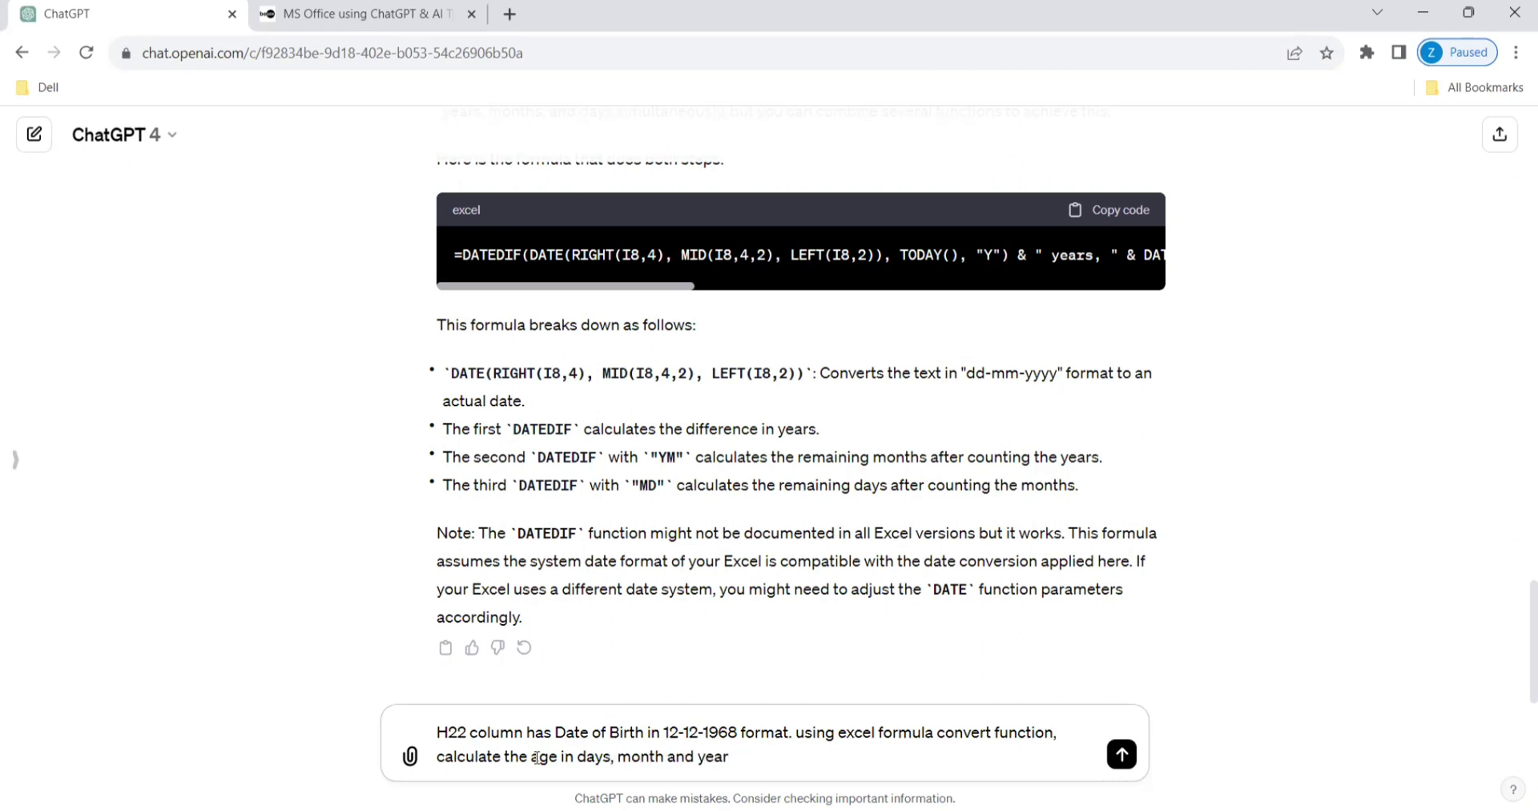
key("Return")
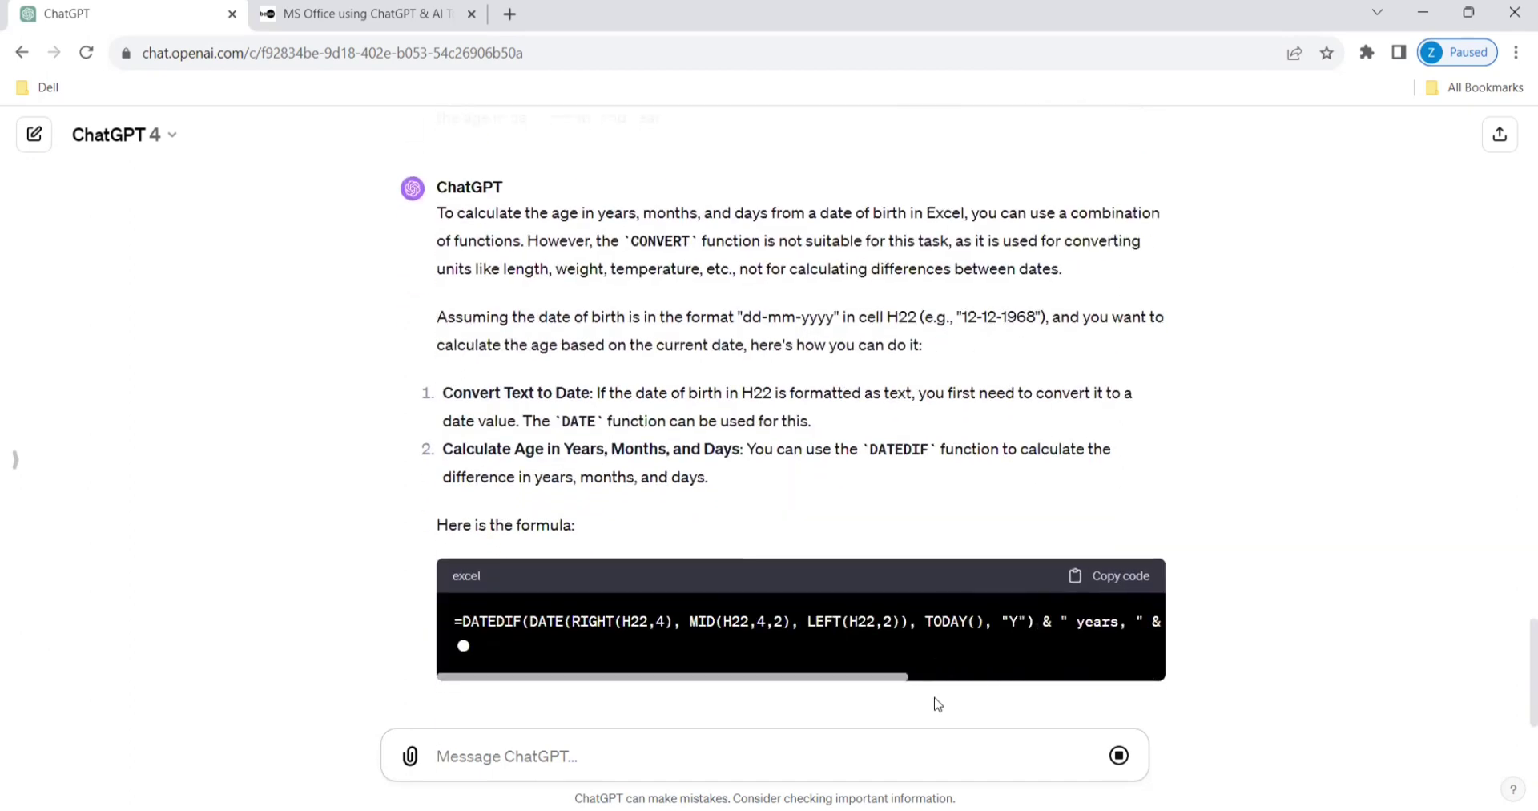
key("alt+Tab")
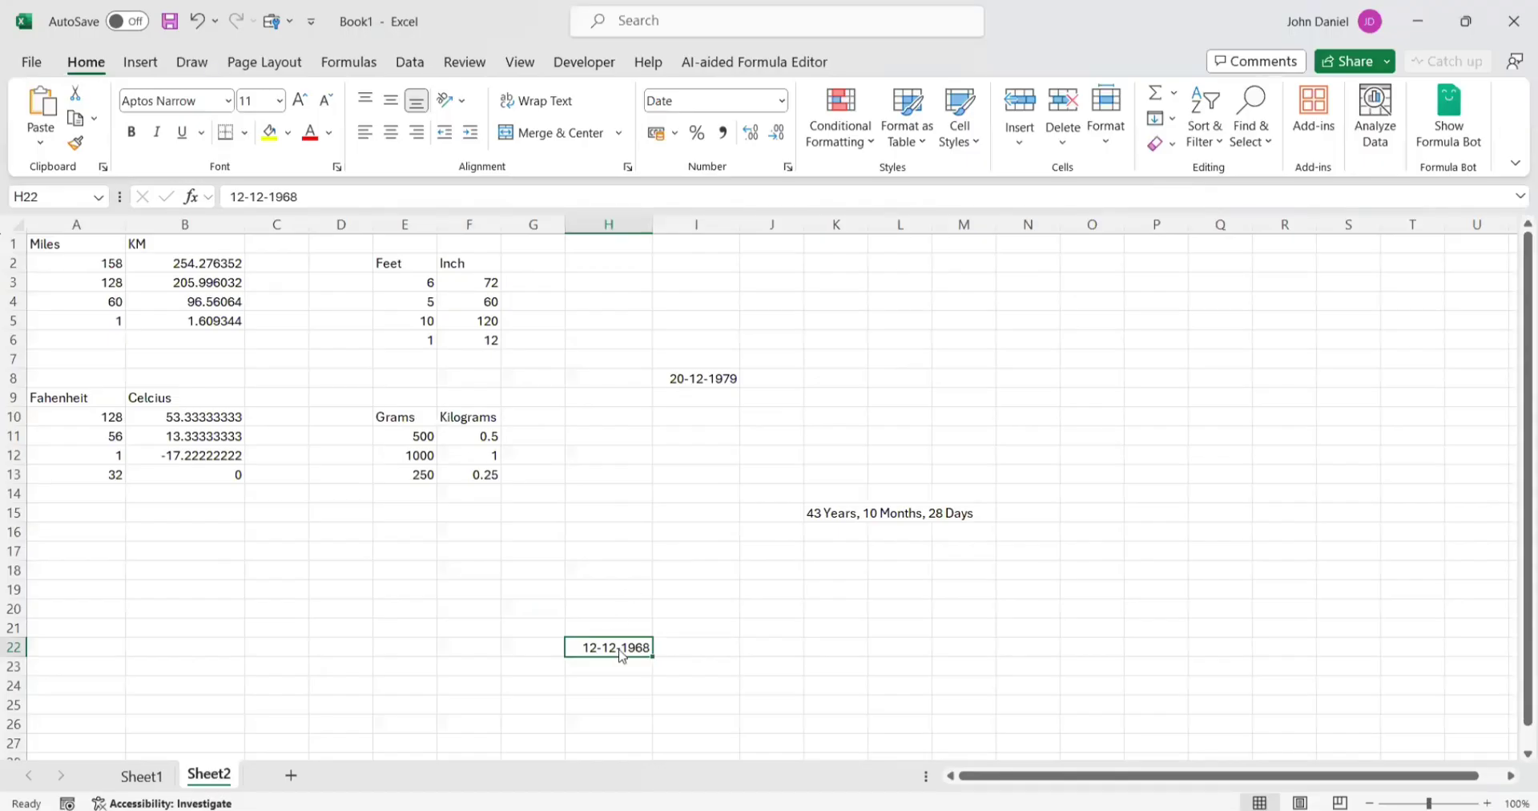
Copy ChatGPT's suggested DATEDIF formula and enter it in K22, which returns #NUM!
key("alt+Tab")
left_click(1128, 575)
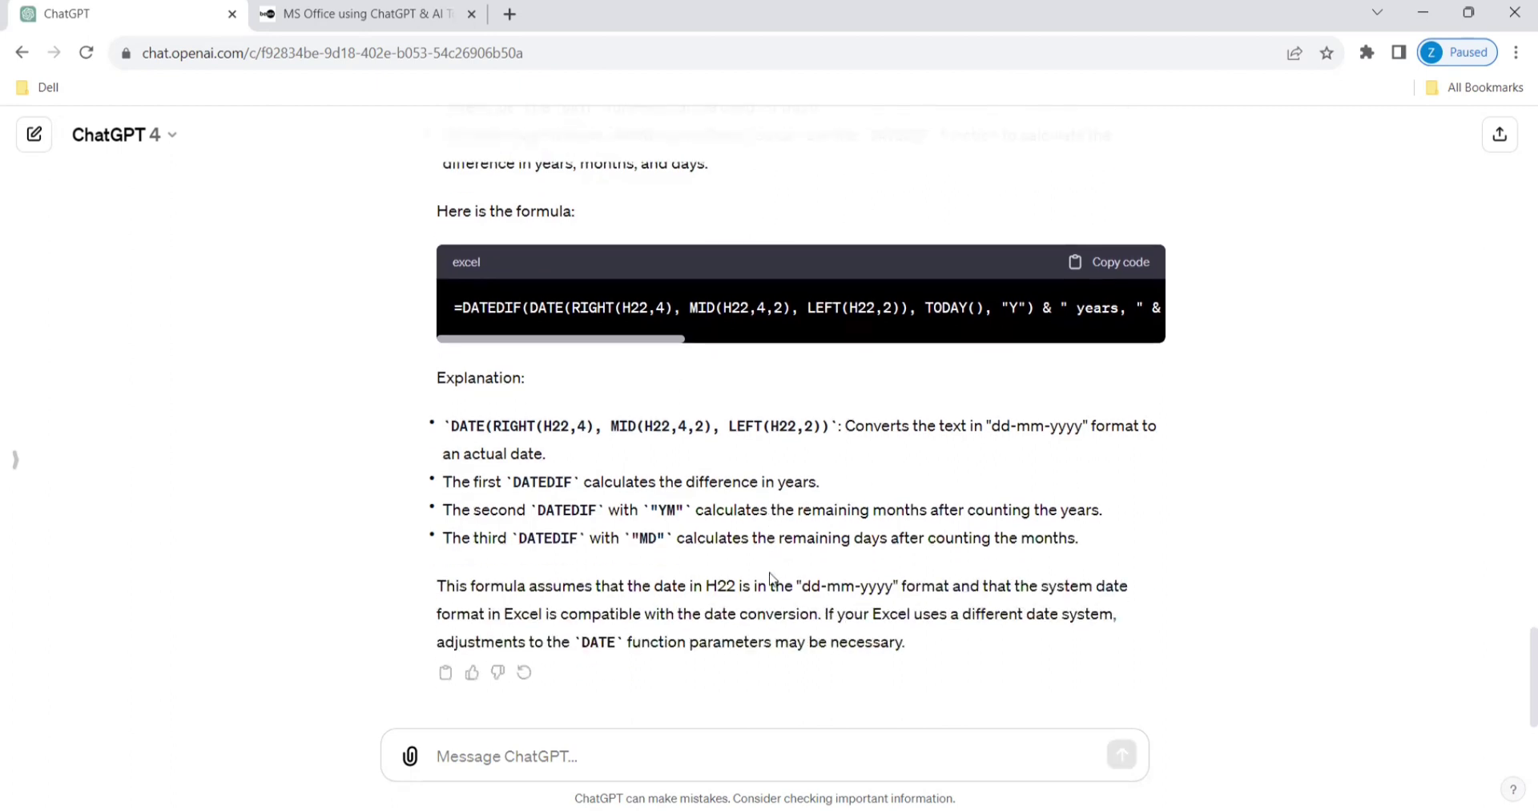
left_click(1107, 269)
key("alt+Tab")
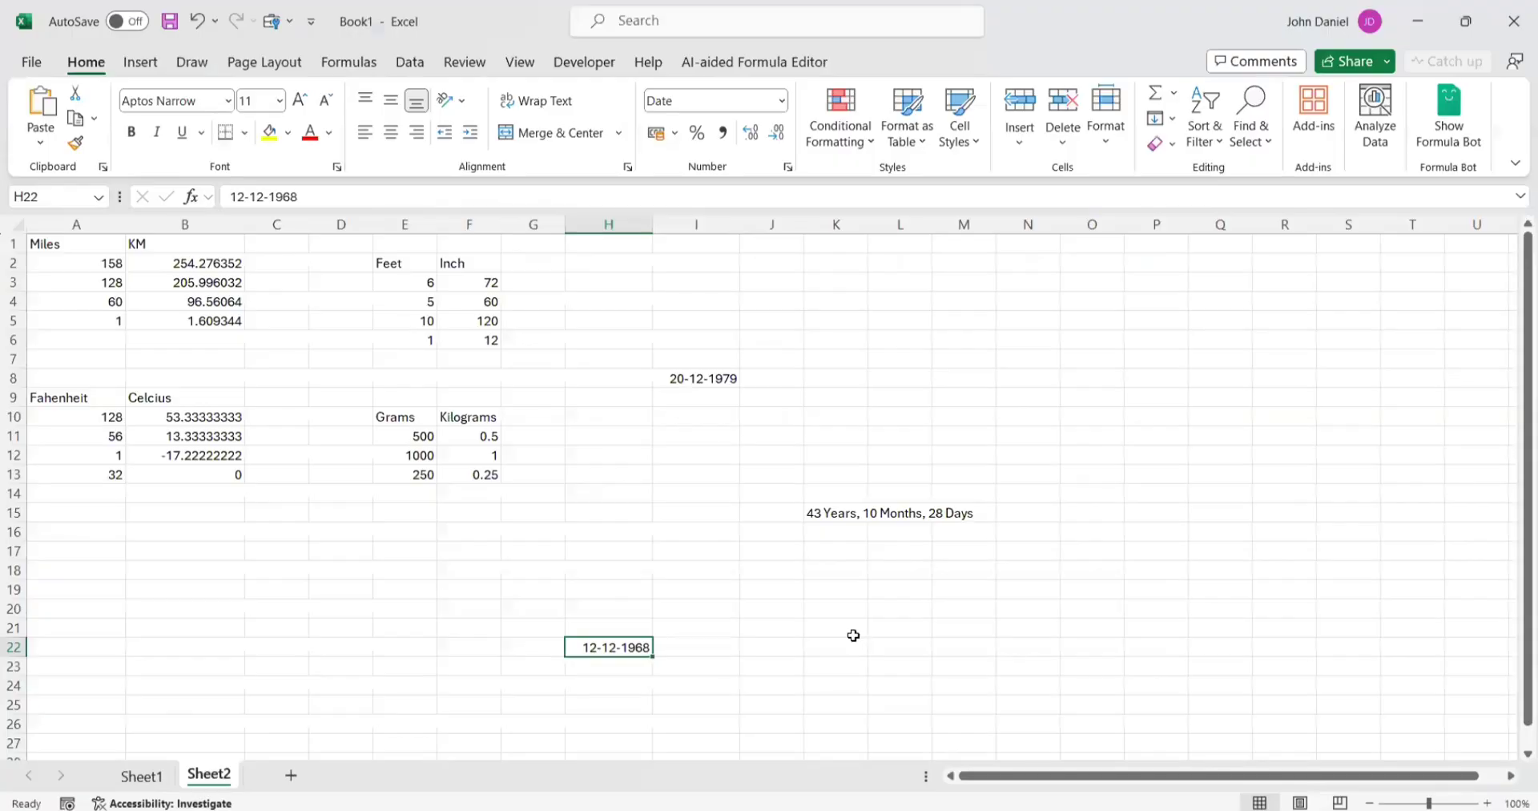
left_click(848, 646)
left_click(537, 196)
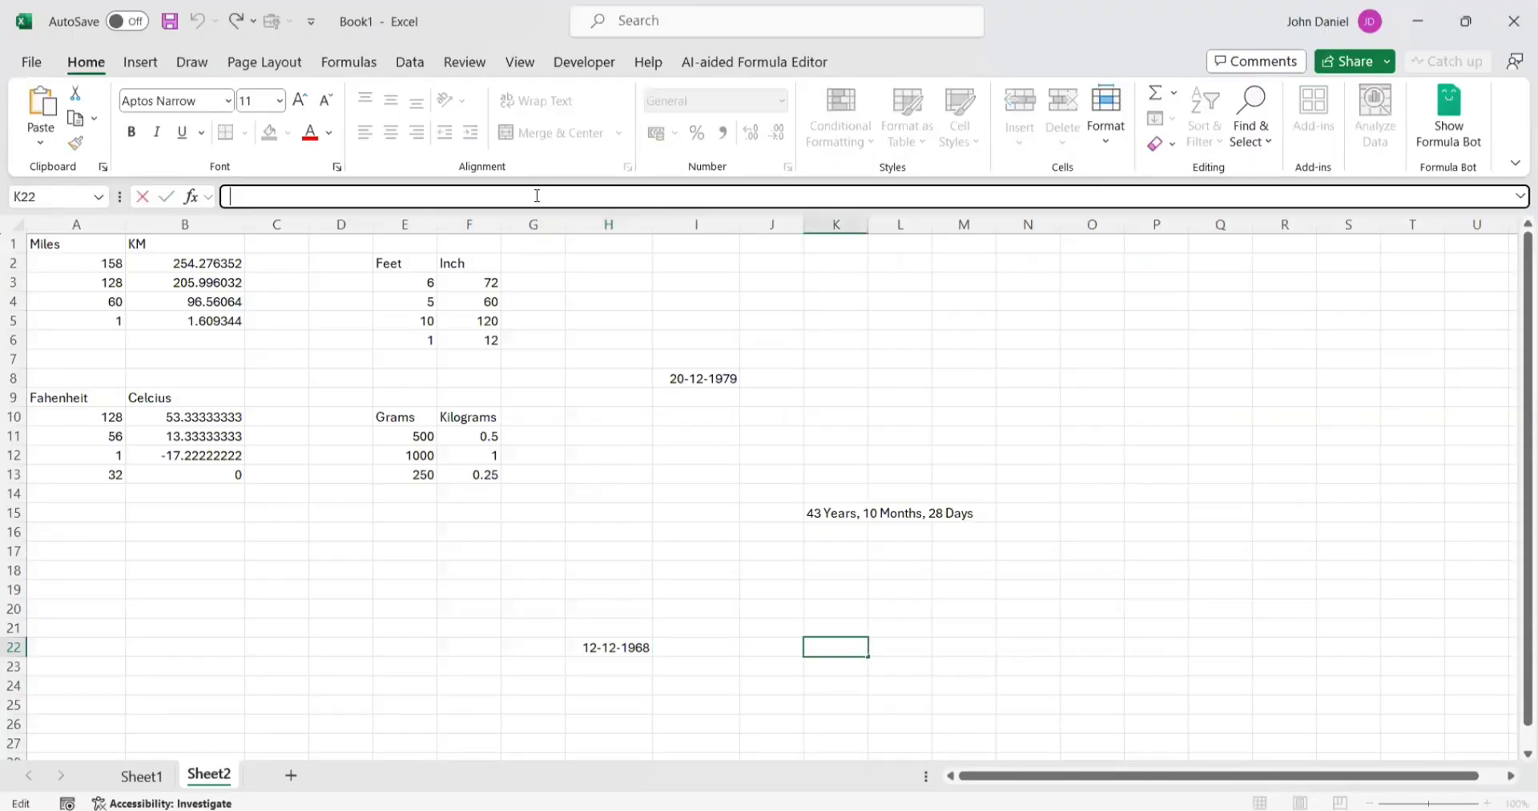
key("ctrl+v")
key("Return")
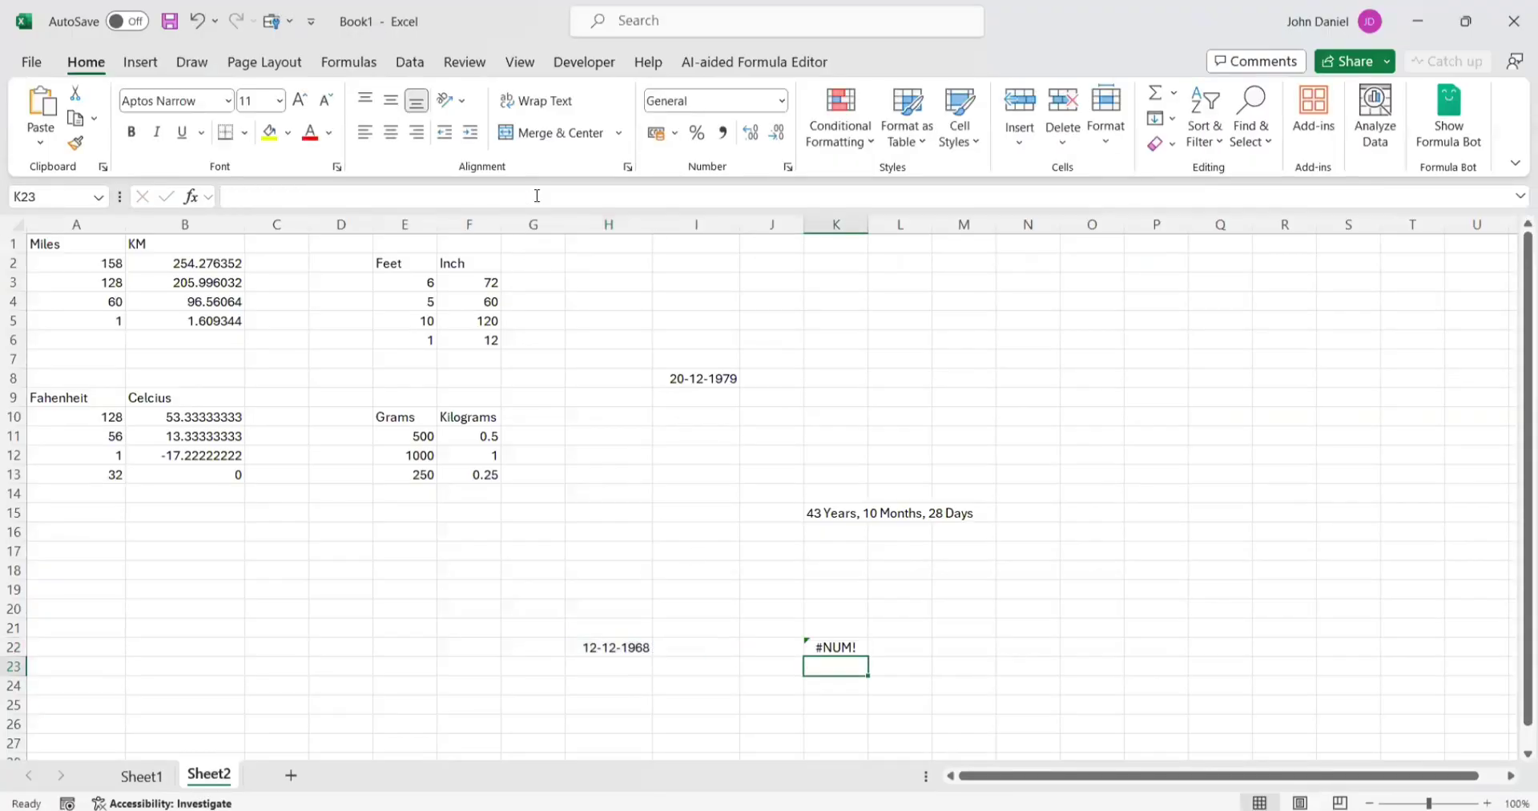
Delete the failing formula from K22 and return to ChatGPT
double_click(836, 647)
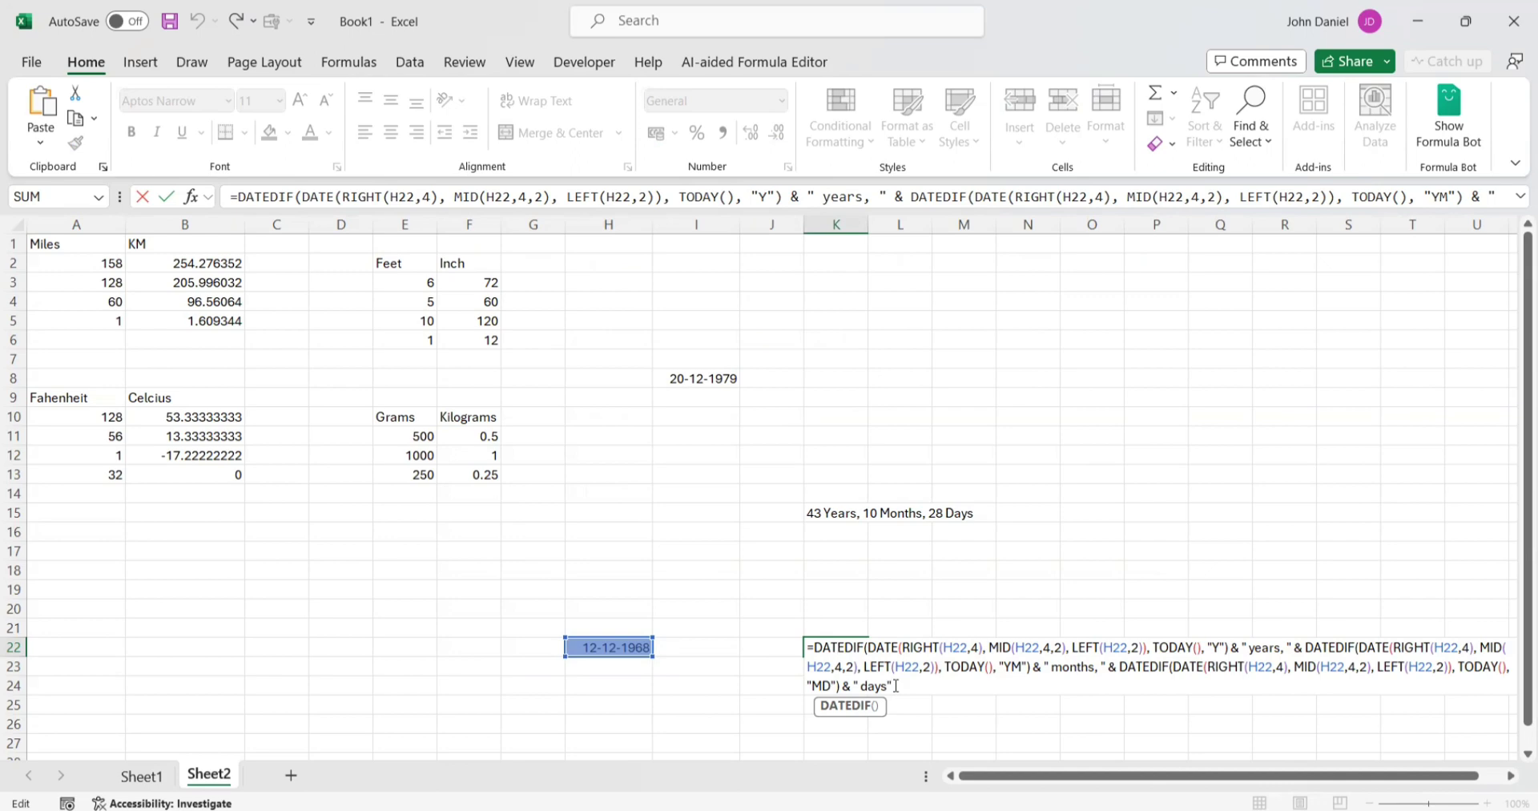
left_click_drag(895, 686, 811, 645)
key("BackSpace")
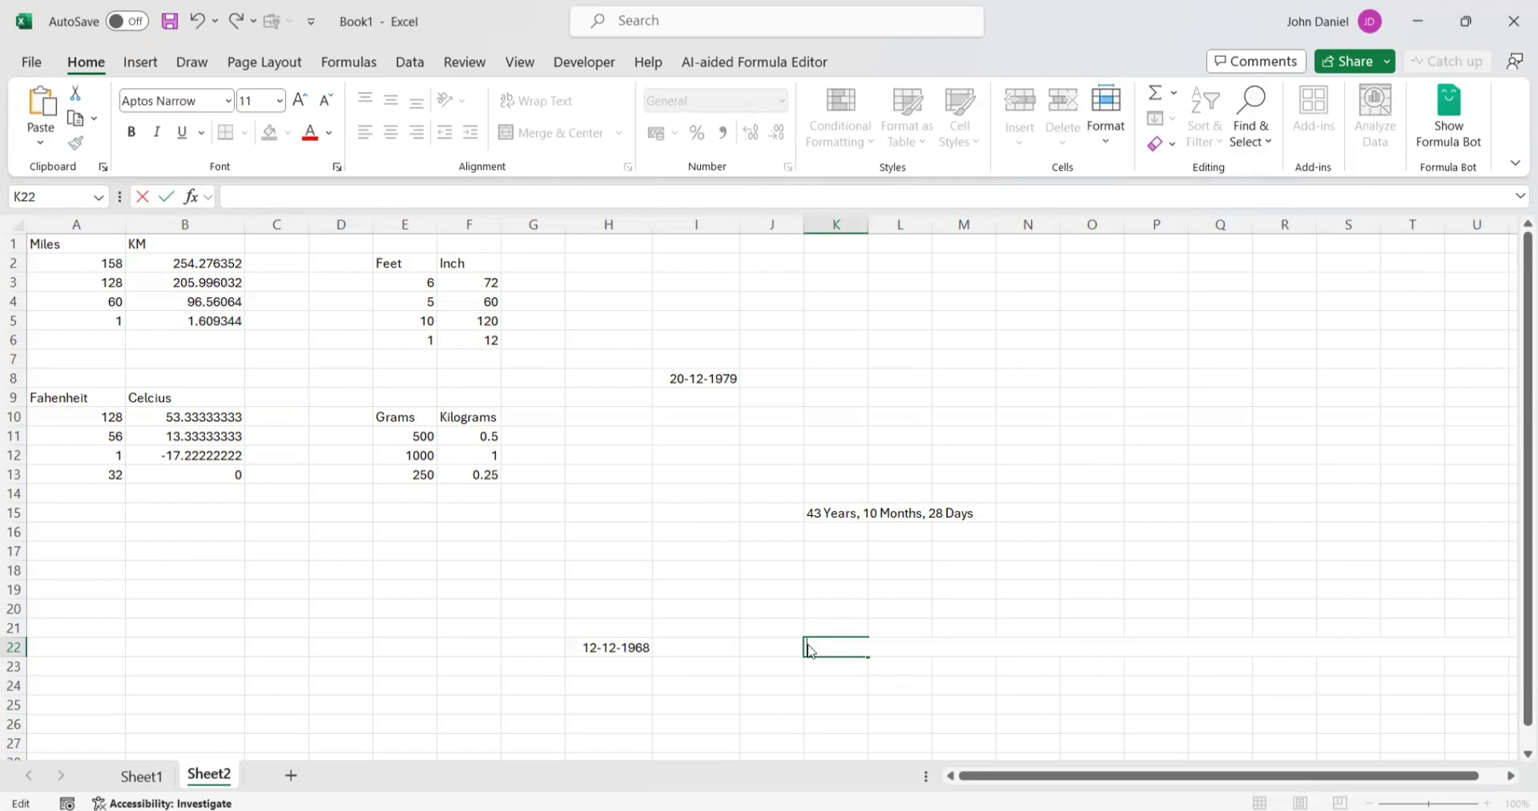
key("alt+Tab")
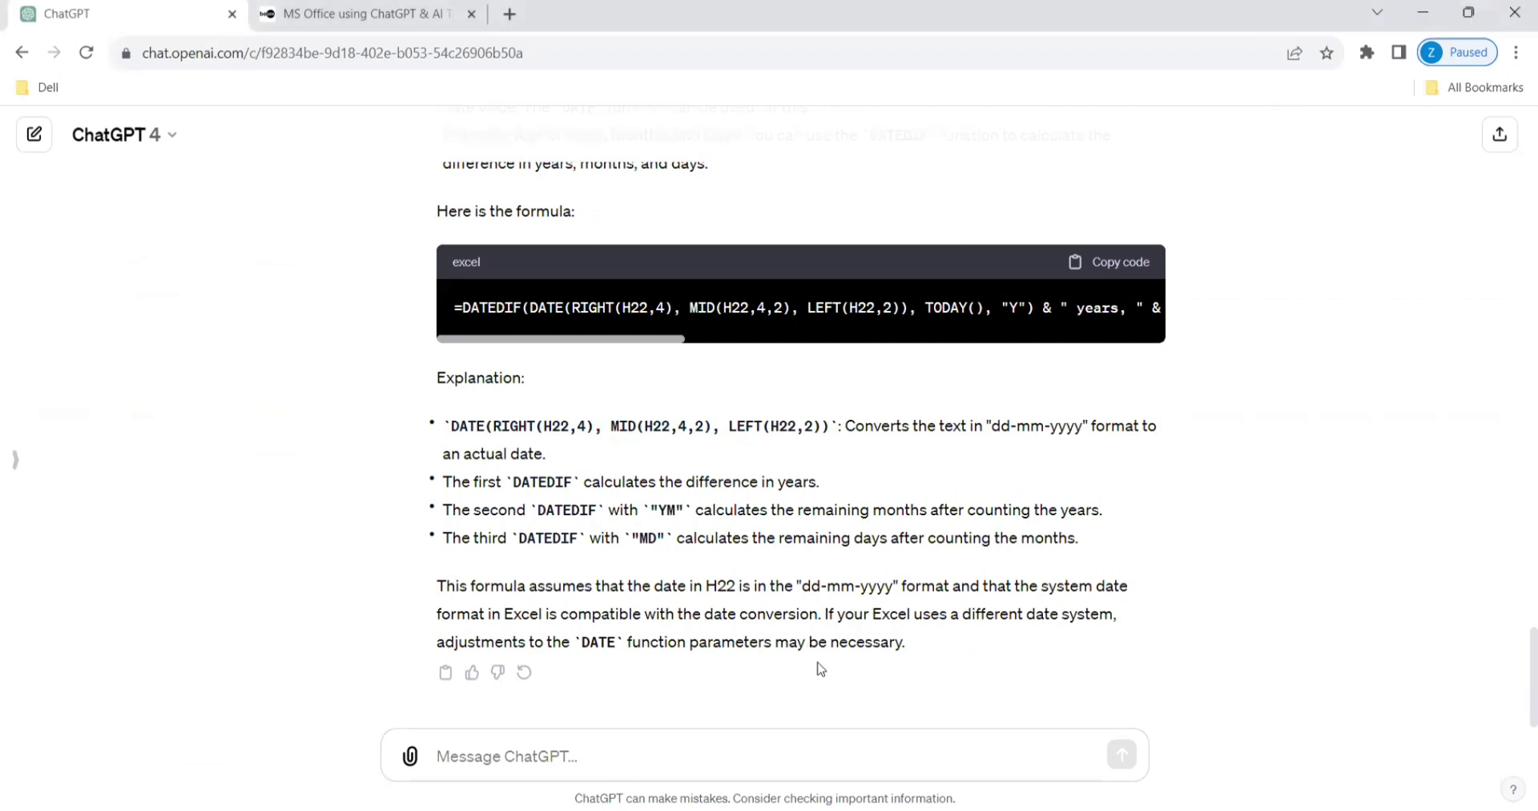
Ask ChatGPT to "use datedif function" and wait for the simpler formula
key("alt+Tab")
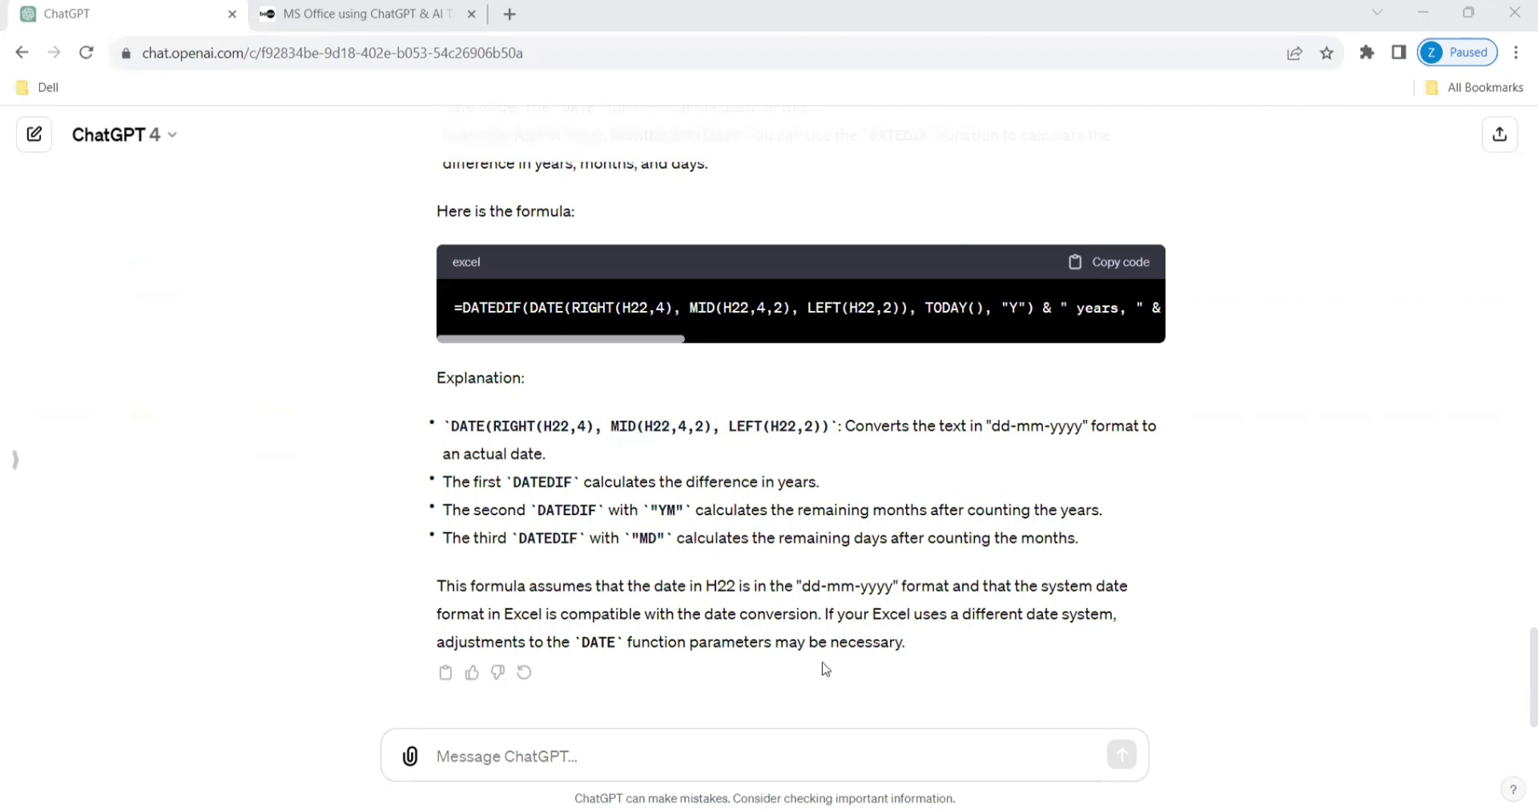
left_click(665, 757)
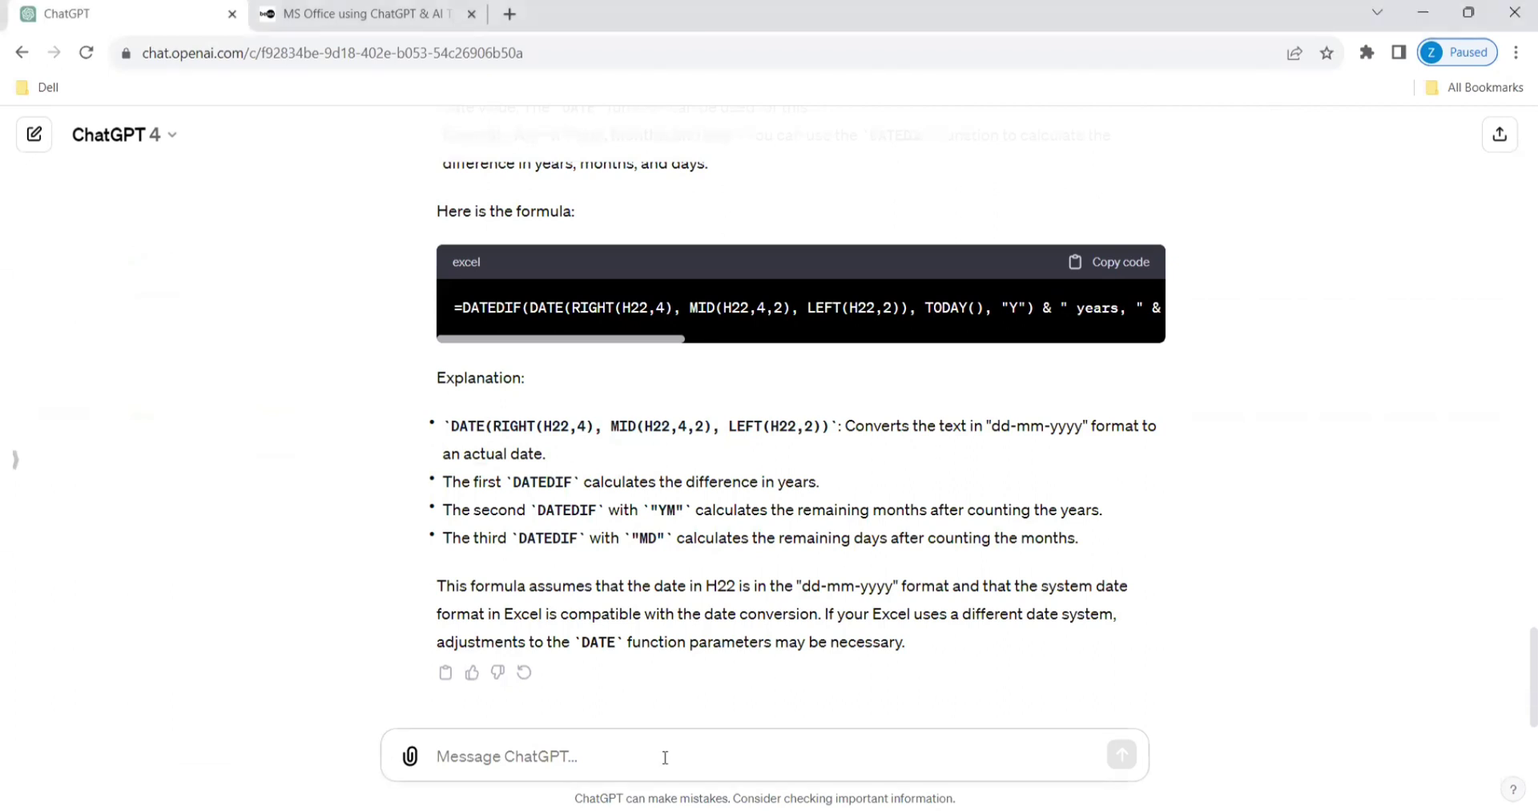
type("use dated")
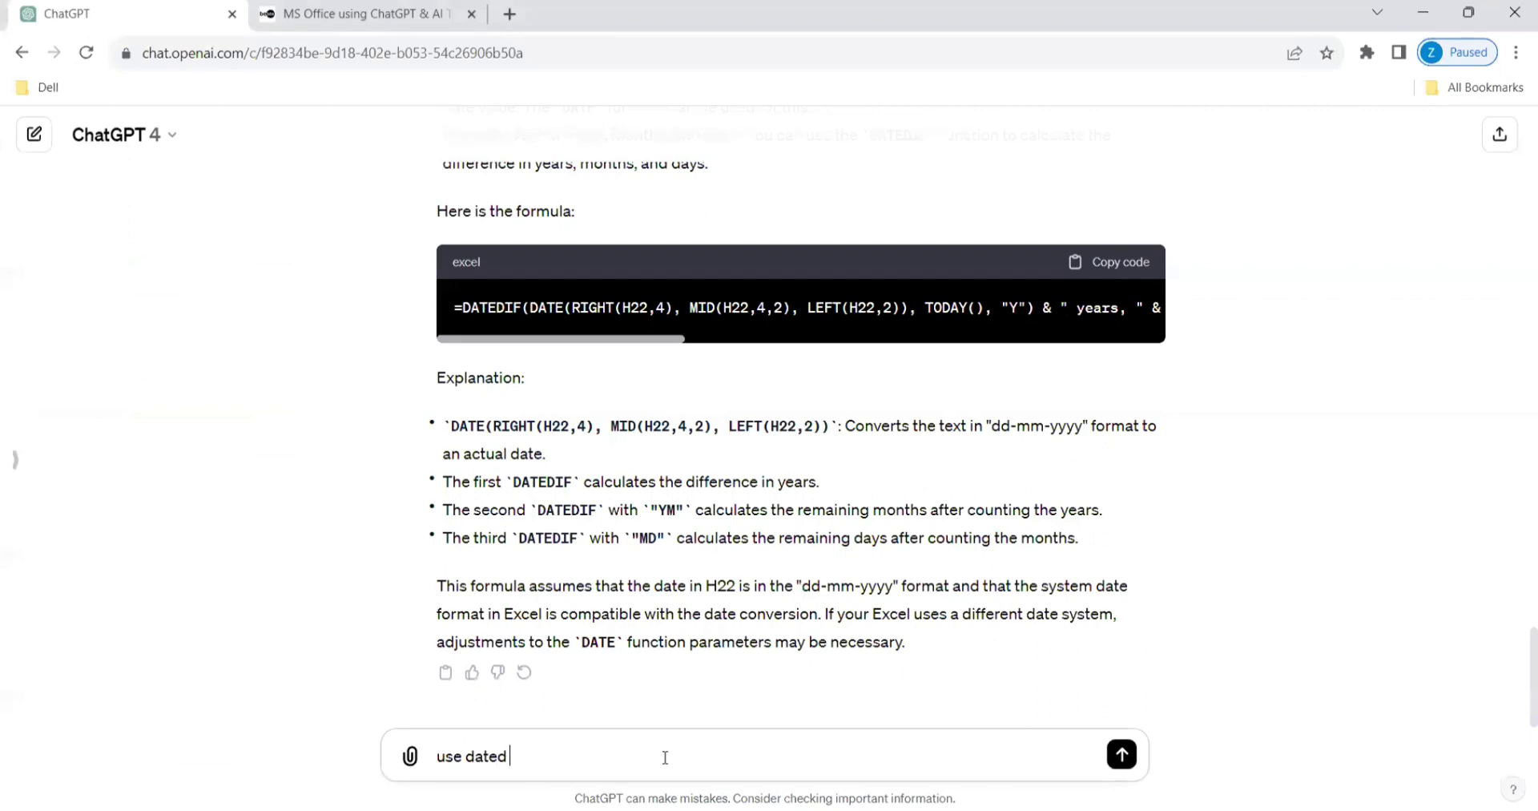
type("if function")
key("Return")
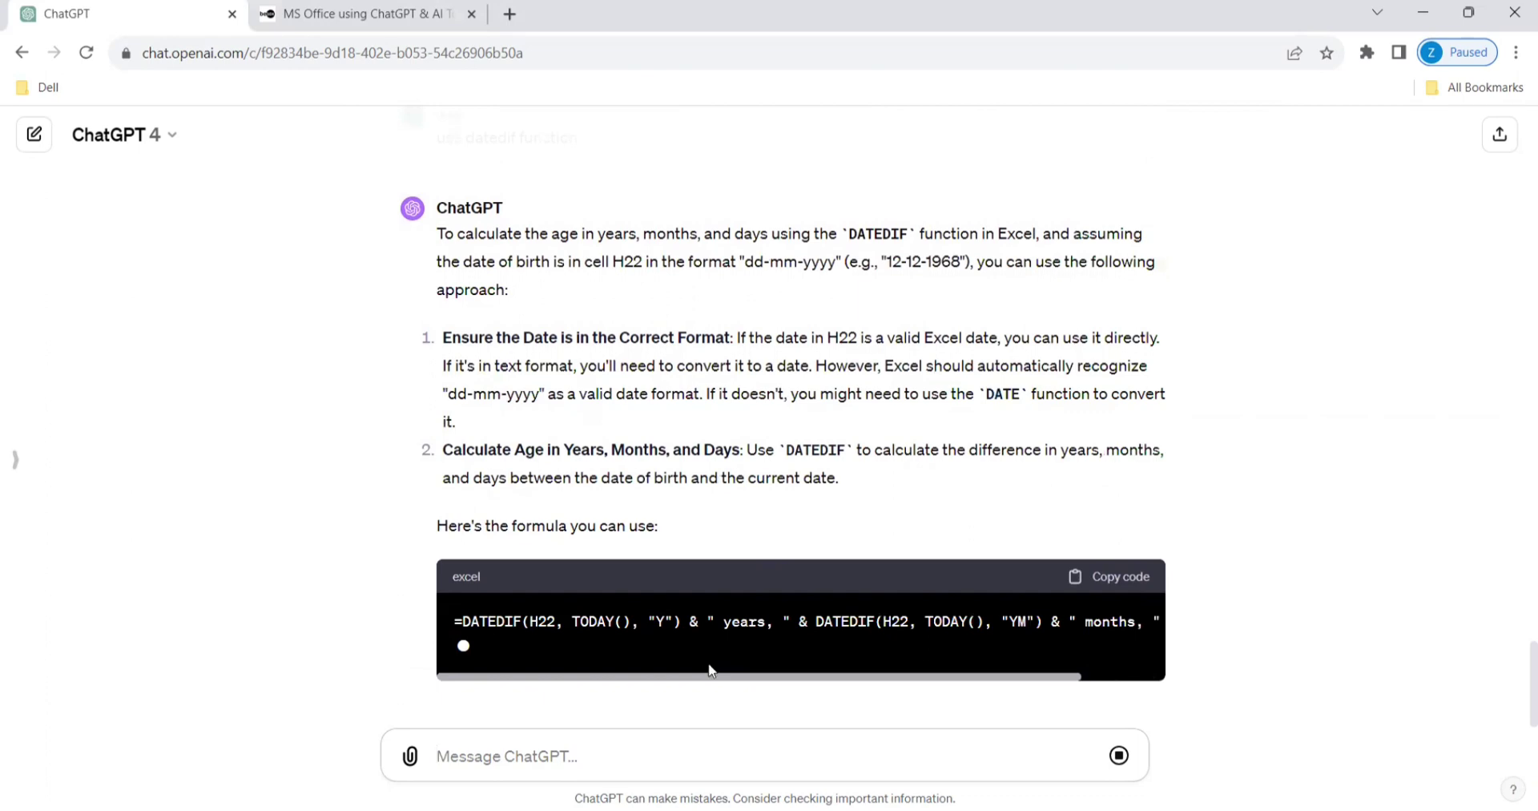
key("alt+Tab")
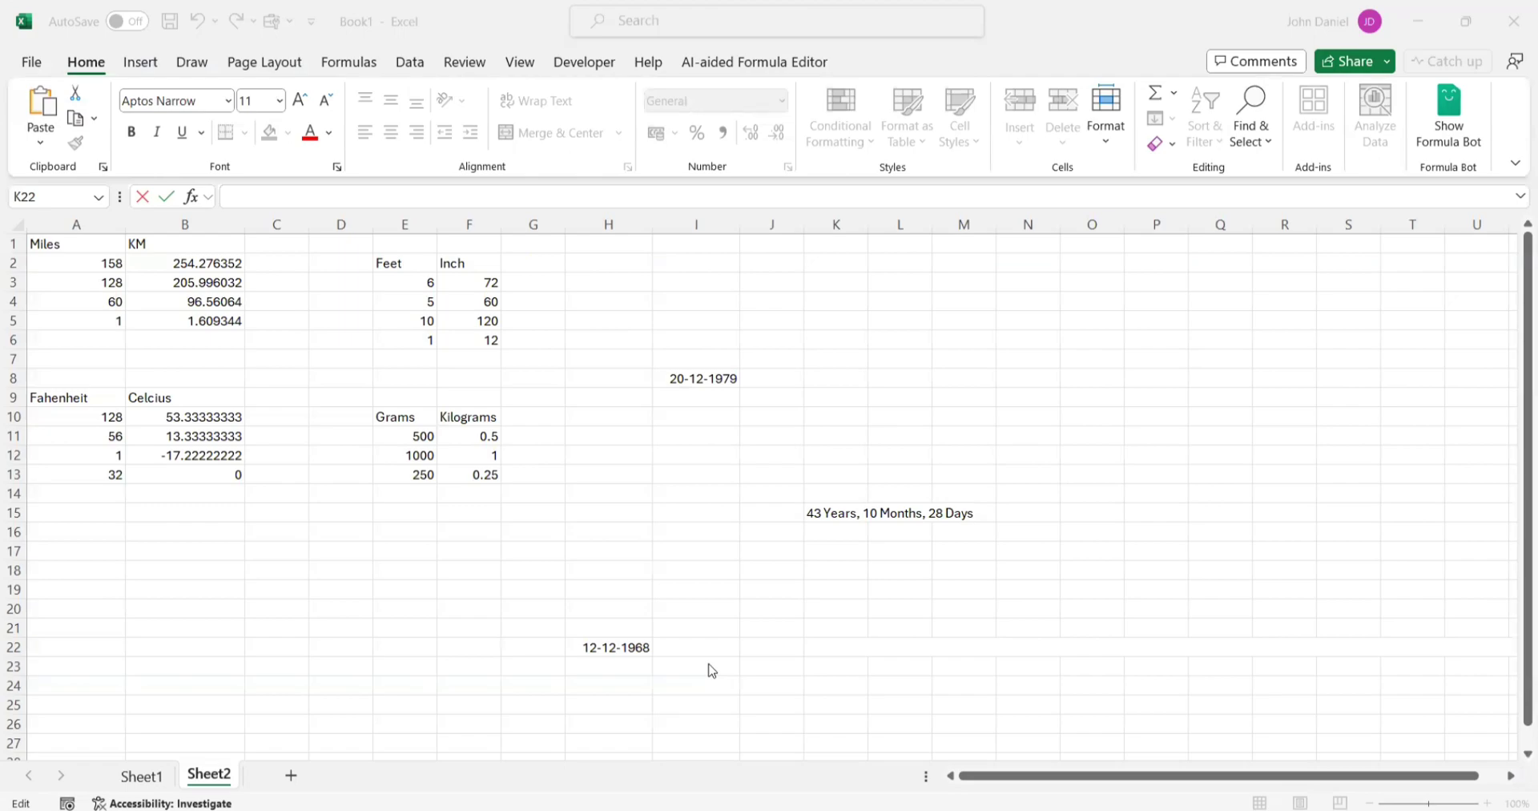
key("alt+Tab")
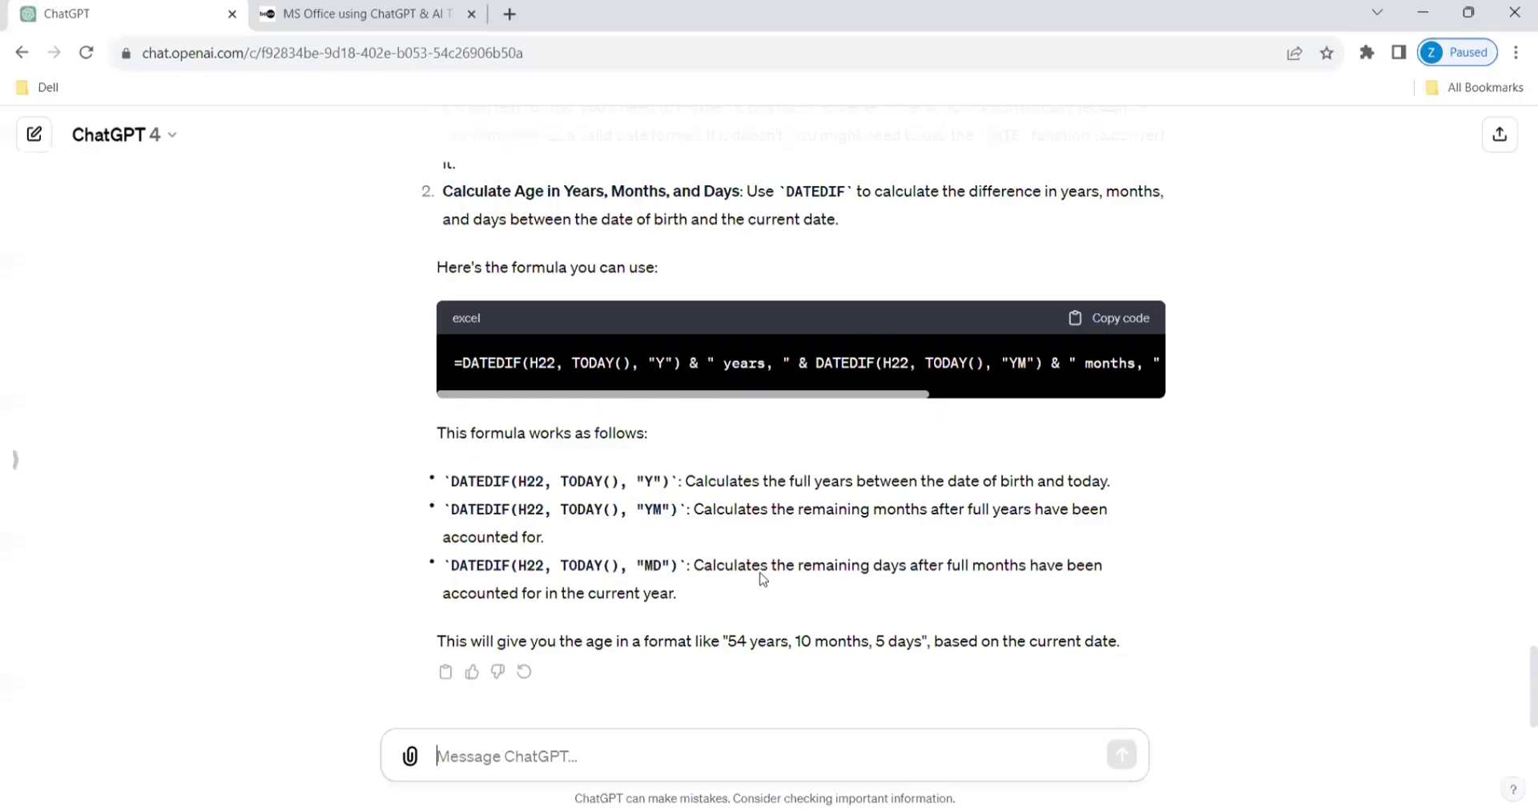
Paste ChatGPT's DATEDIF(H22, TODAY(), …) formula into K22, showing 54 years, 11 months, 5 days
left_click(1124, 327)
key("alt+Tab")
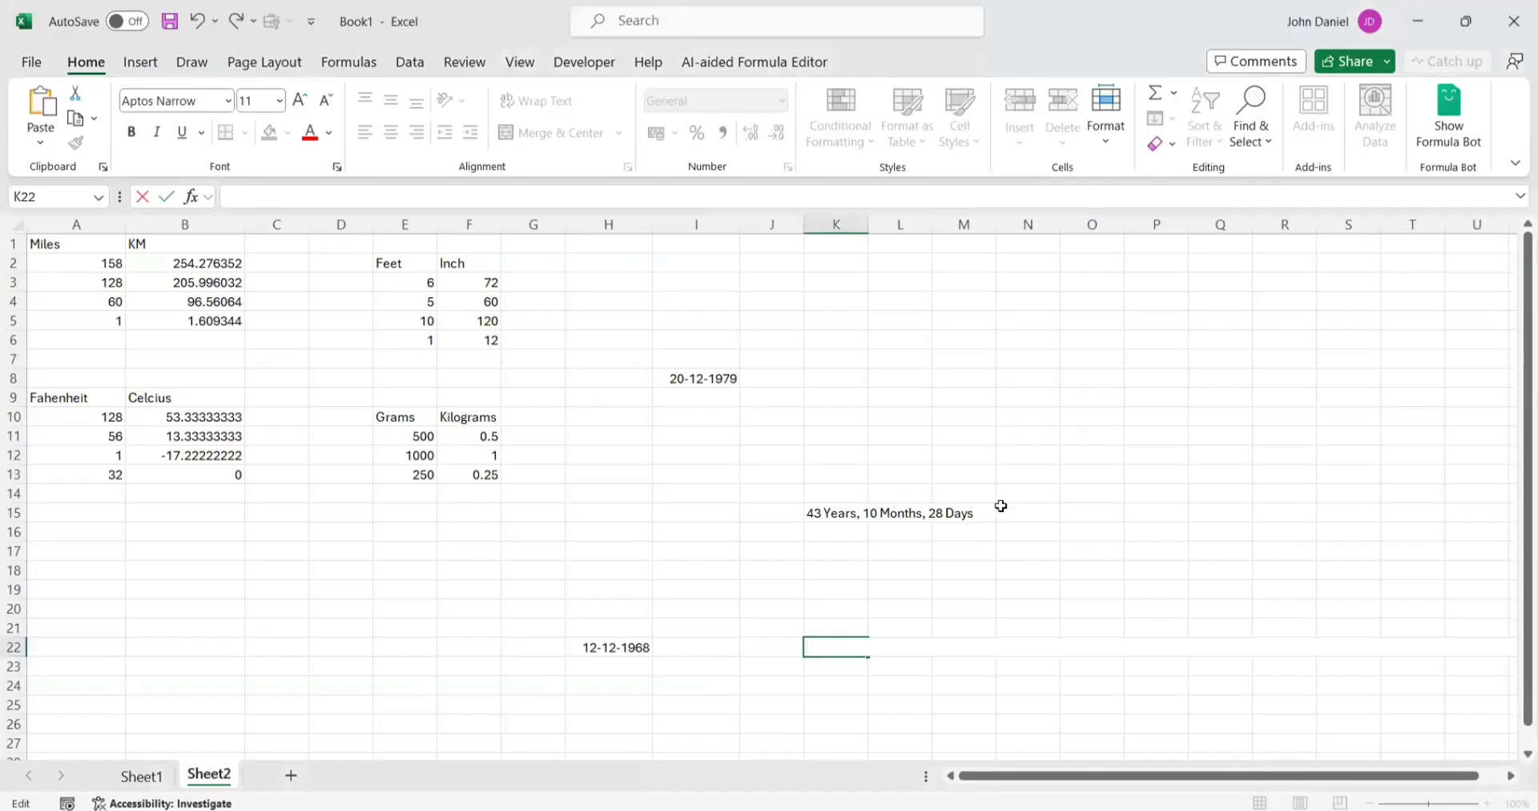
left_click(851, 717)
left_click(854, 648)
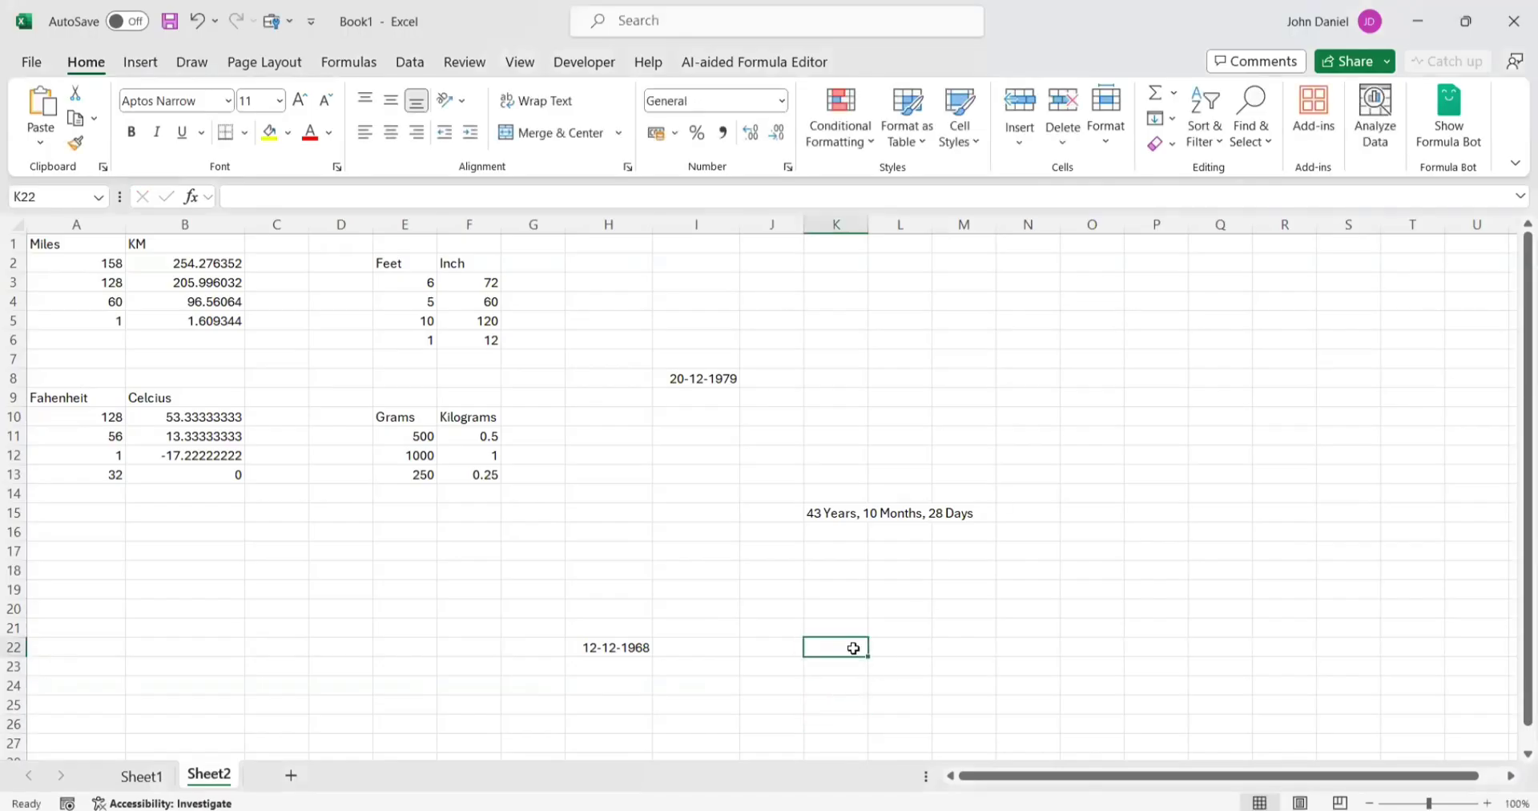
left_click(482, 197)
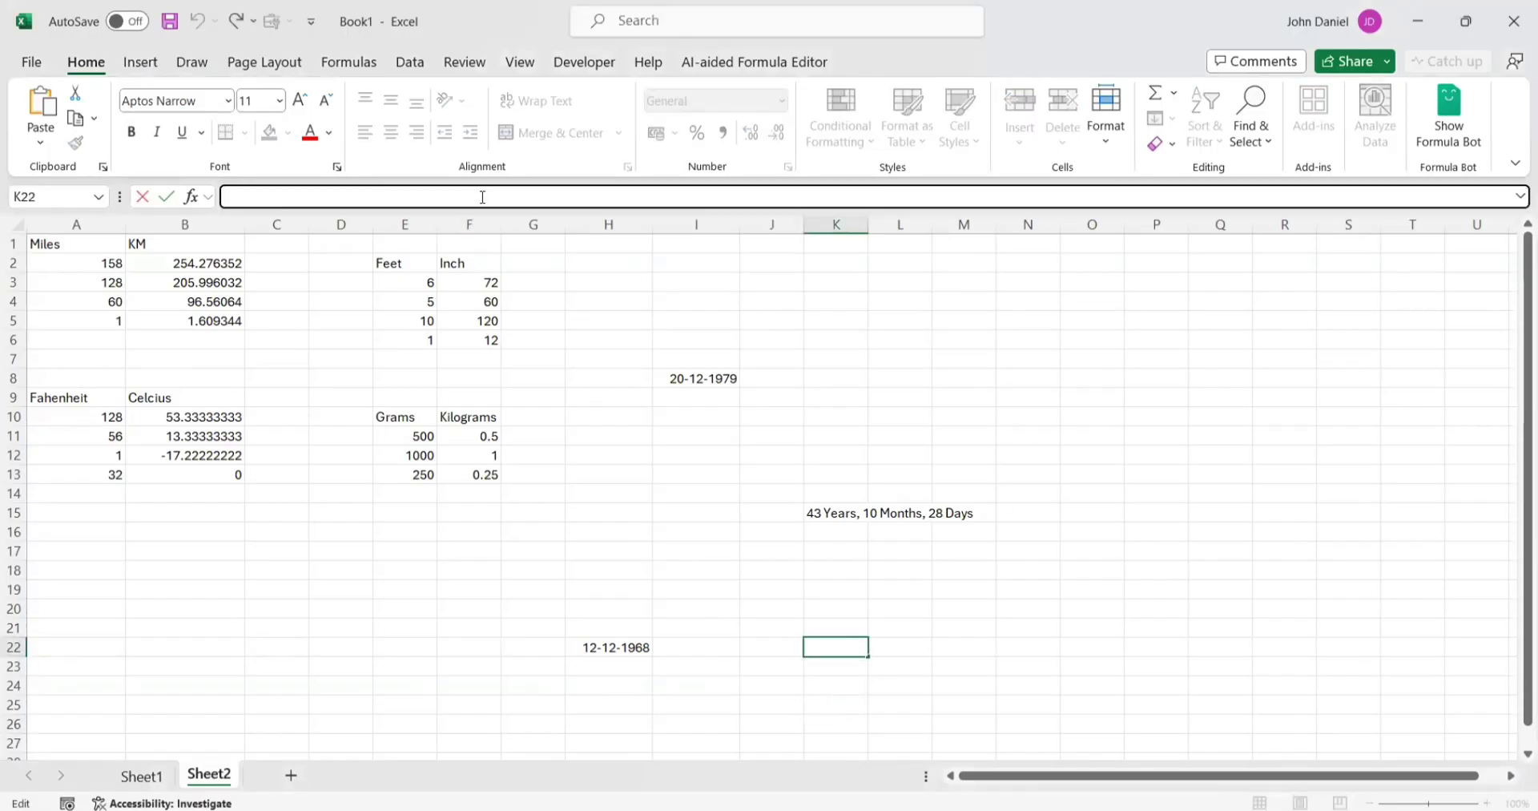
key("ctrl+v")
key("Return")
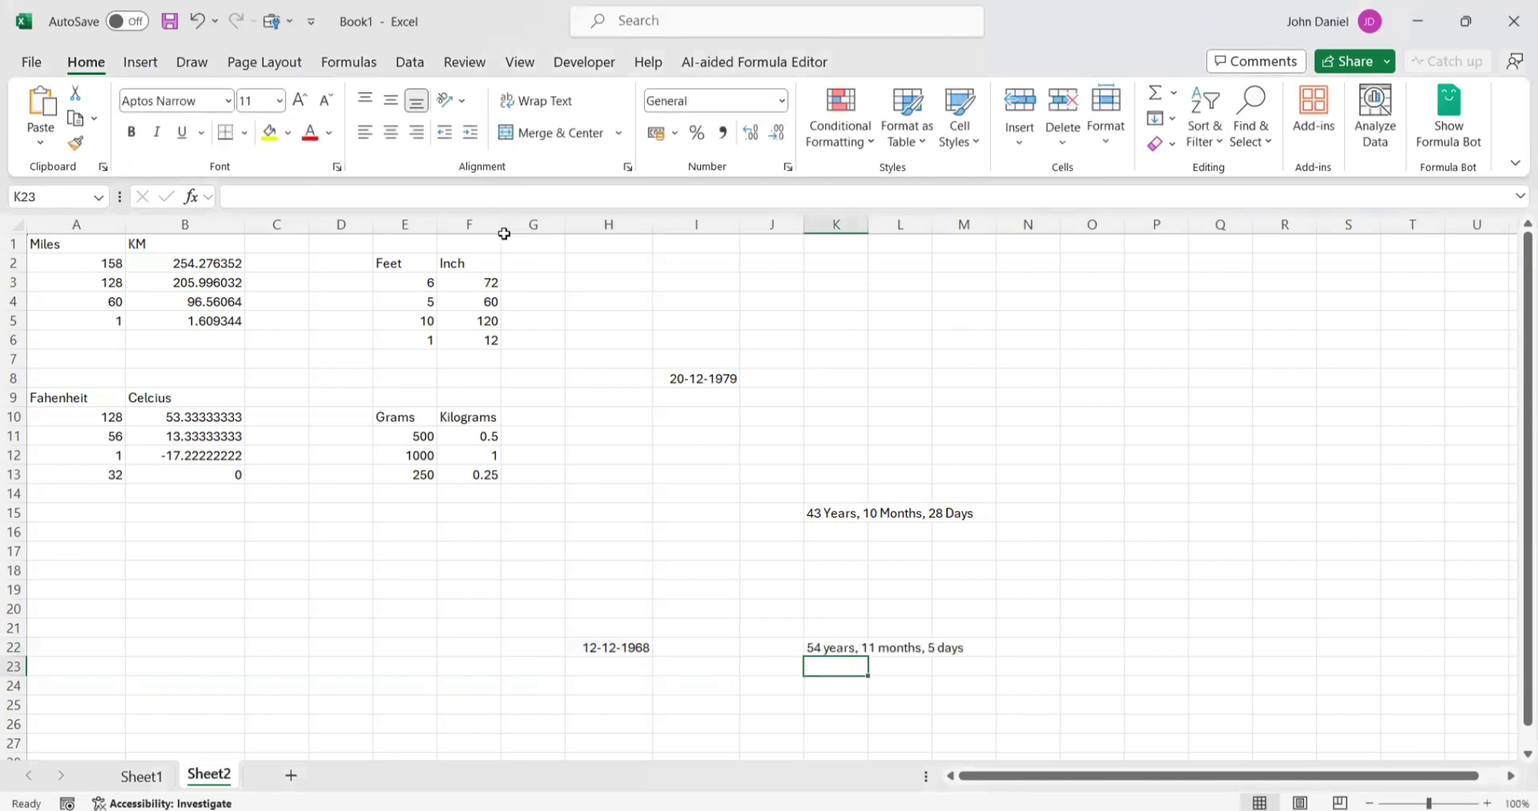
left_click(828, 645)
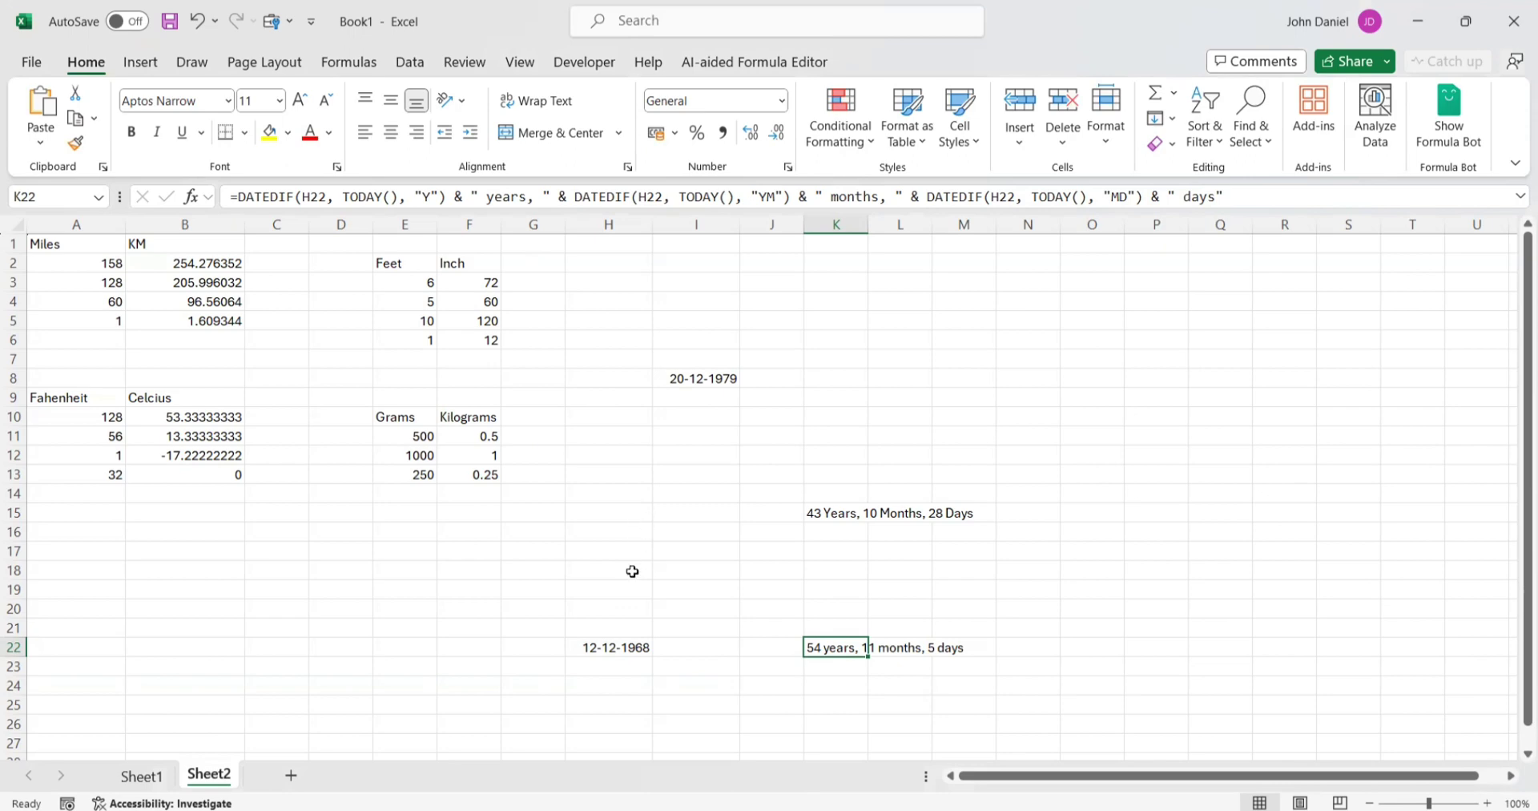
left_click(692, 377)
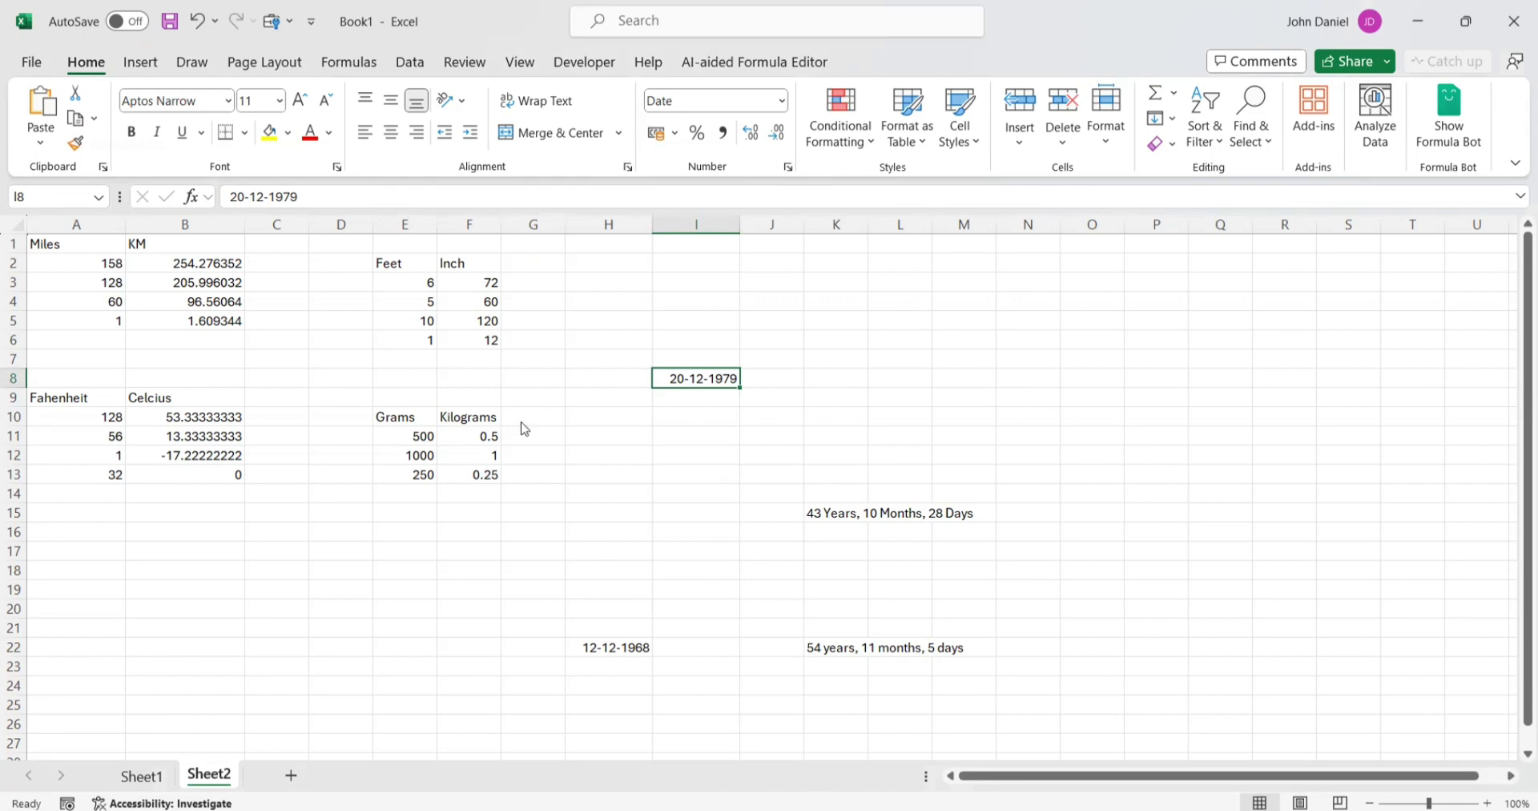
key("alt+Tab")
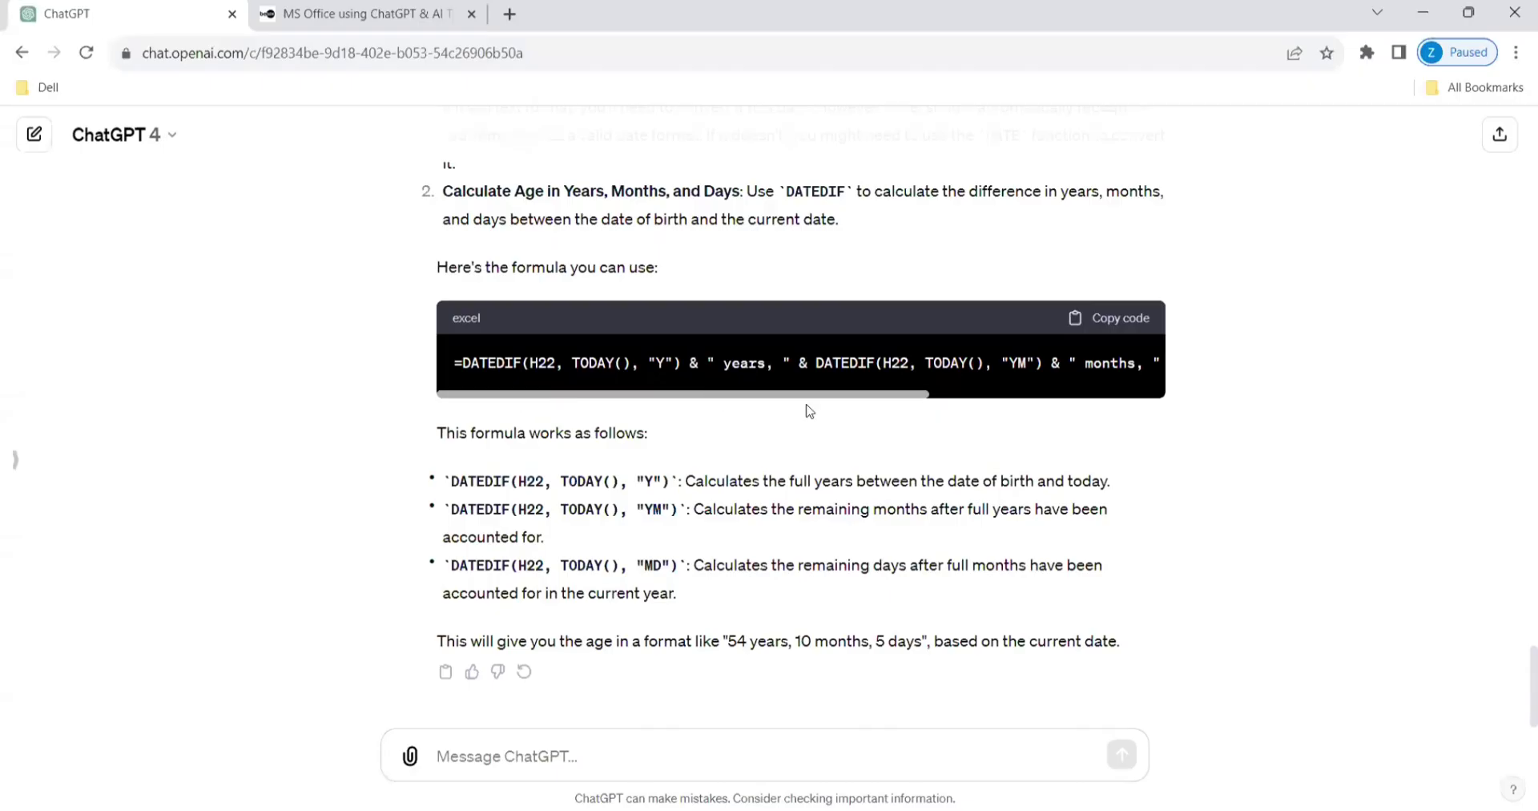
key("alt+Tab")
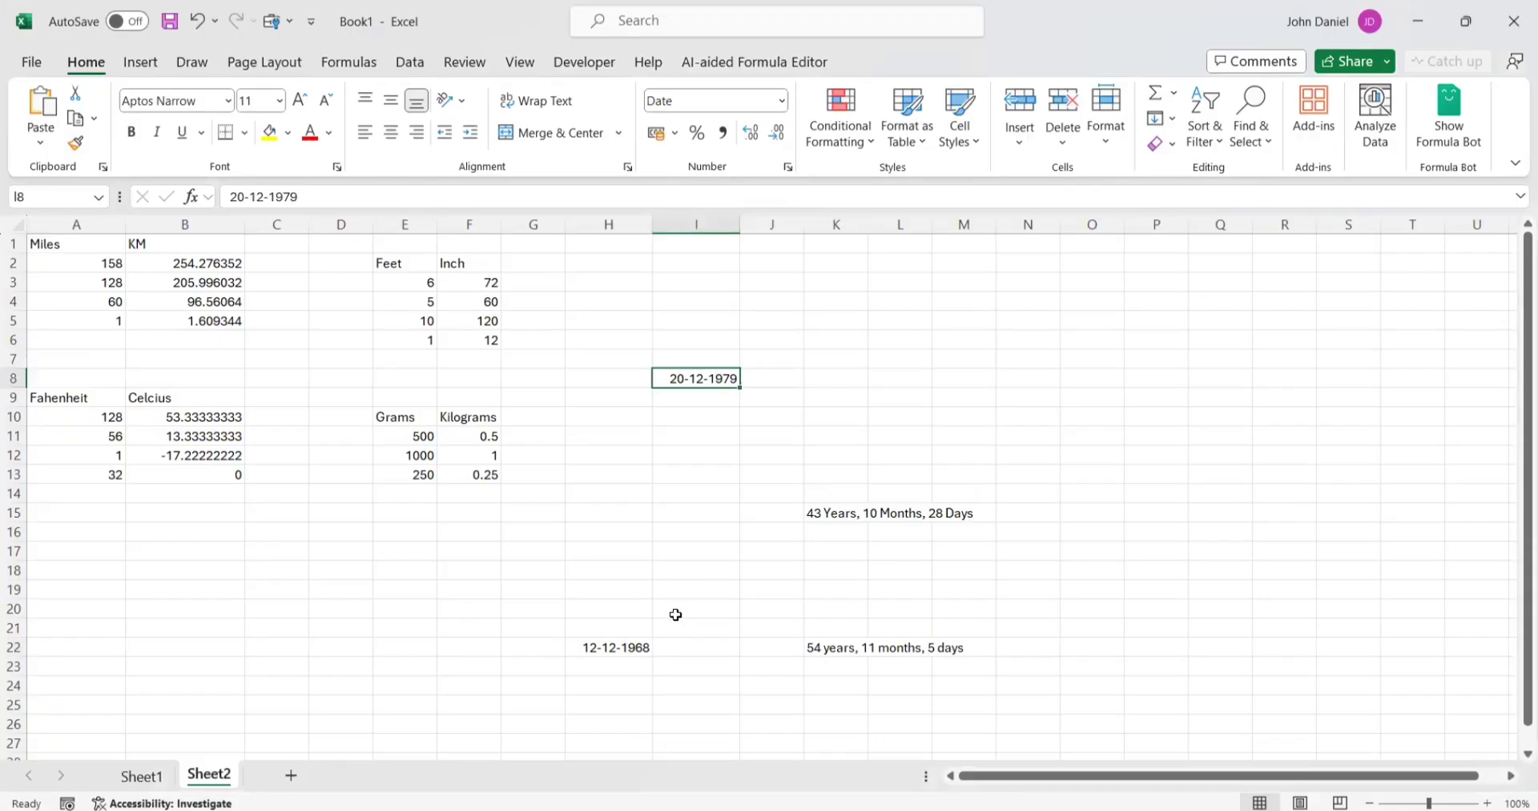